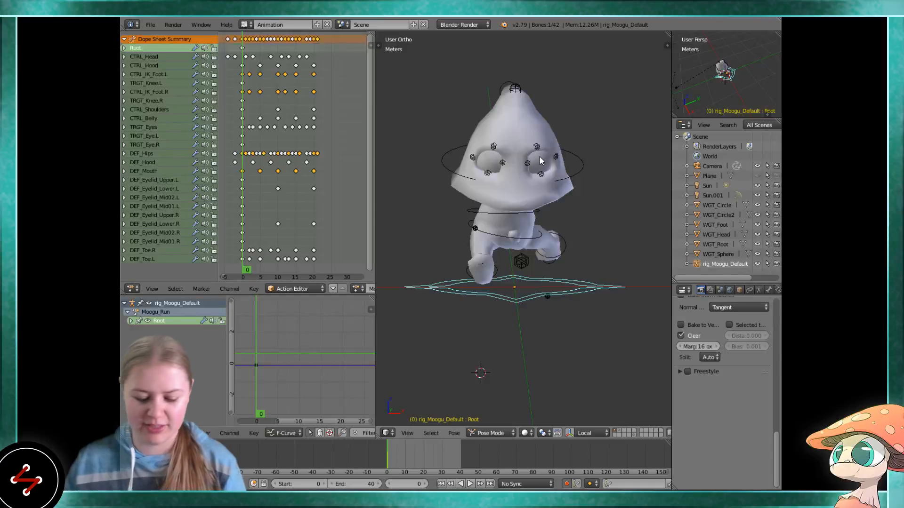
Snap the 3D cursor to the scene origin at the base of the character rig
{"action": "scroll", "coordinate": [524, 208], "scroll_direction": "down", "scroll_amount": 3}
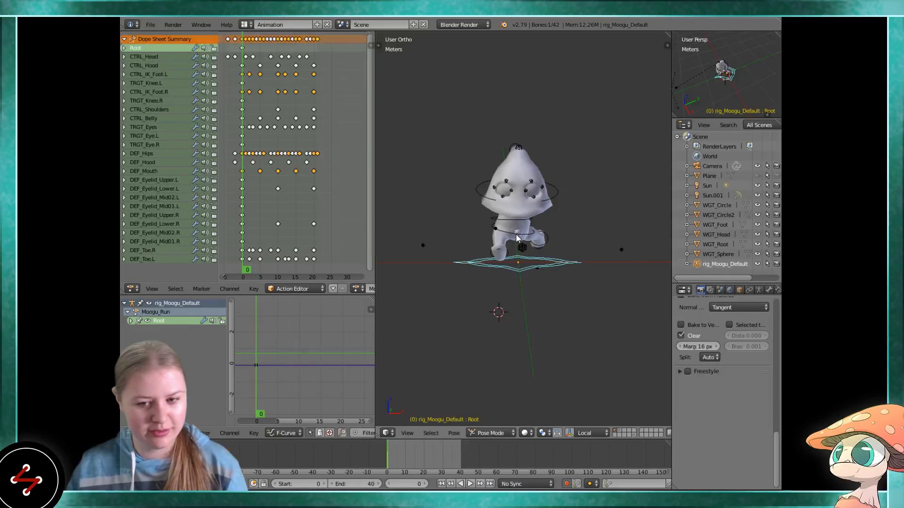
{"action": "key", "text": "shift+s"}
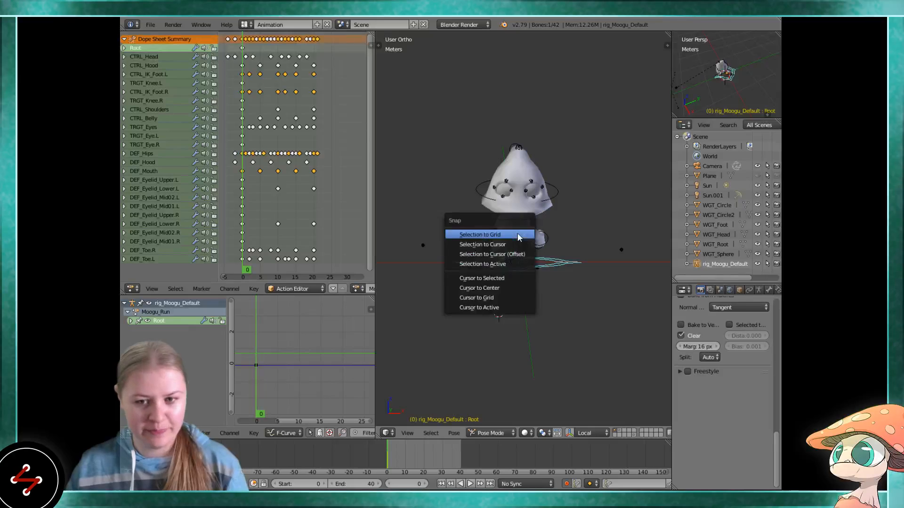
{"action": "scroll", "coordinate": [568, 254], "scroll_direction": "down", "scroll_amount": 3}
{"action": "scroll", "coordinate": [560, 254], "scroll_direction": "up", "scroll_amount": 5}
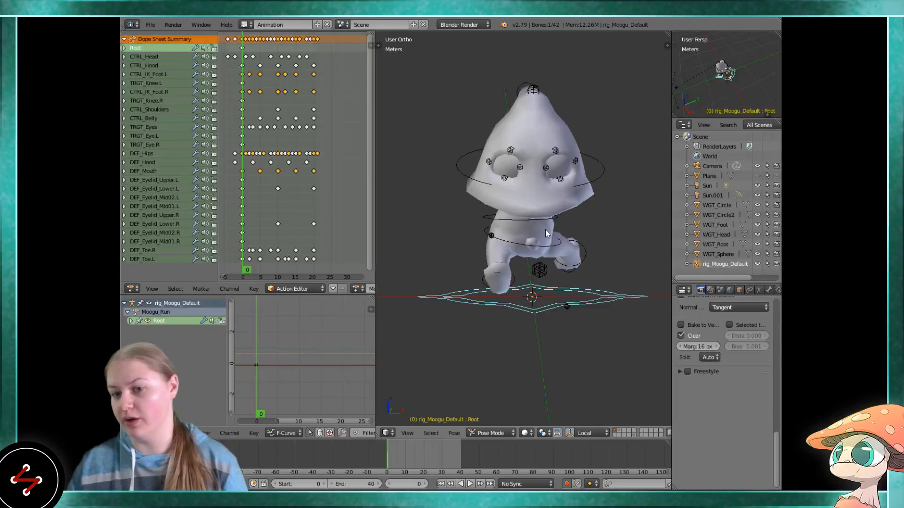
Select the DEF_Hips control bone around the character's waist
{"action": "scroll", "coordinate": [557, 254], "scroll_direction": "down", "scroll_amount": 2}
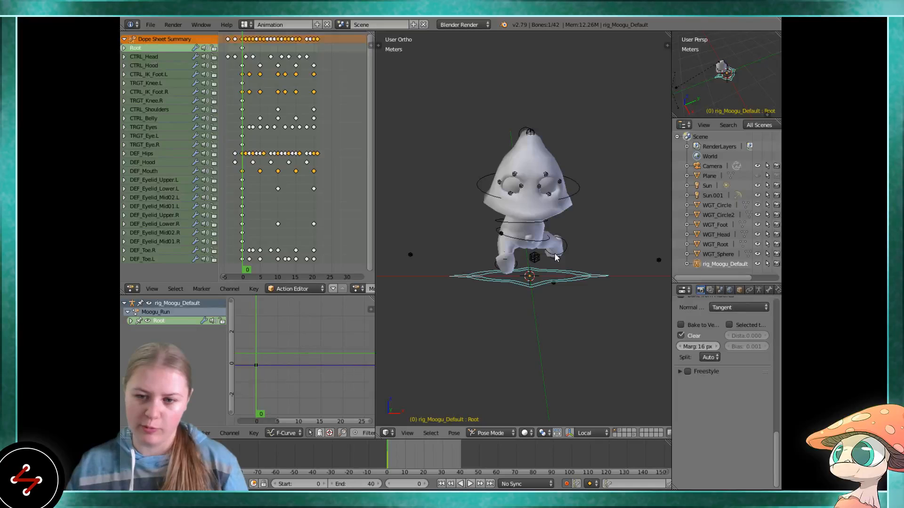
{"action": "scroll", "coordinate": [555, 256], "scroll_direction": "down", "scroll_amount": 2}
{"action": "scroll", "coordinate": [558, 245], "scroll_direction": "up", "scroll_amount": 2}
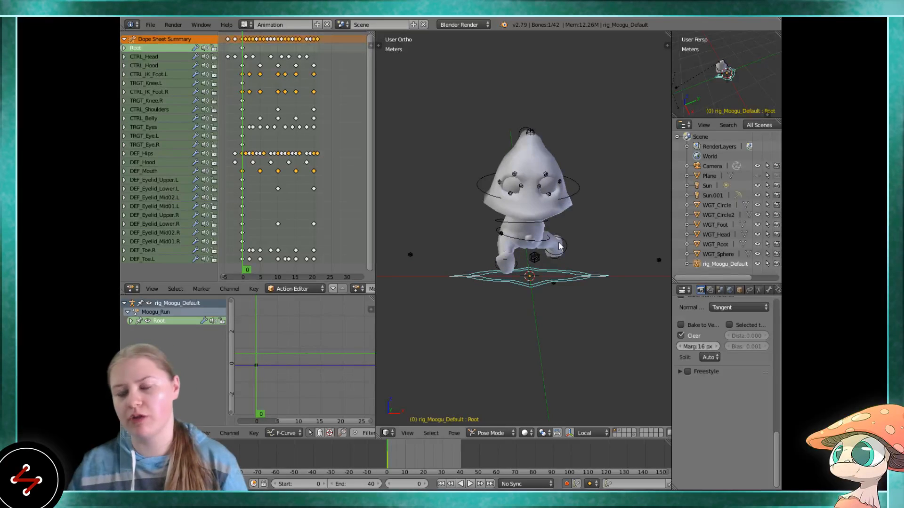
{"action": "middle_click_drag", "start_coordinate": [557, 260], "coordinate": [545, 266]}
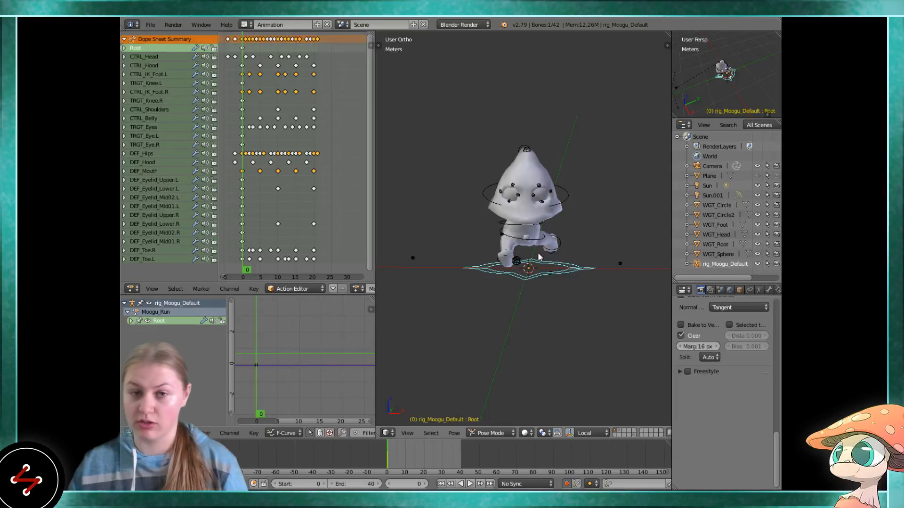
{"action": "scroll", "coordinate": [537, 245], "scroll_direction": "up", "scroll_amount": 1}
{"action": "right_click", "coordinate": [539, 245]}
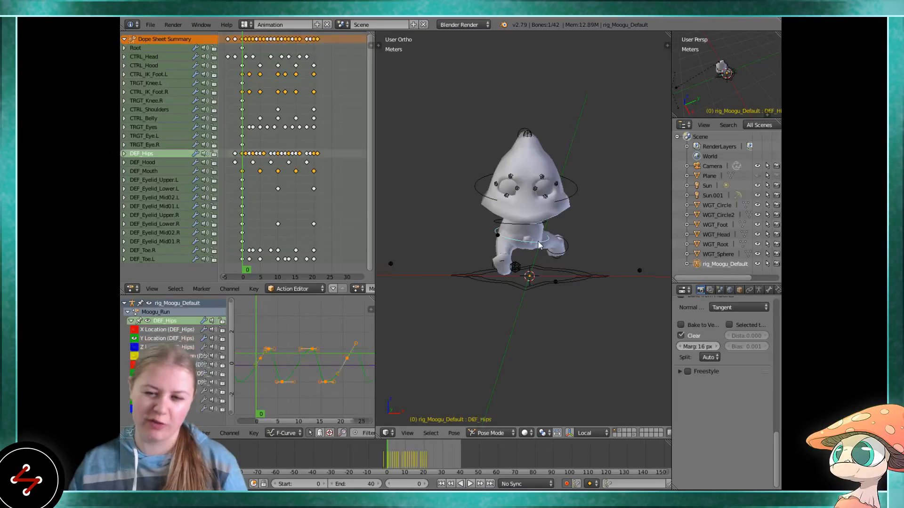
{"action": "scroll", "coordinate": [540, 246], "scroll_direction": "down", "scroll_amount": 1}
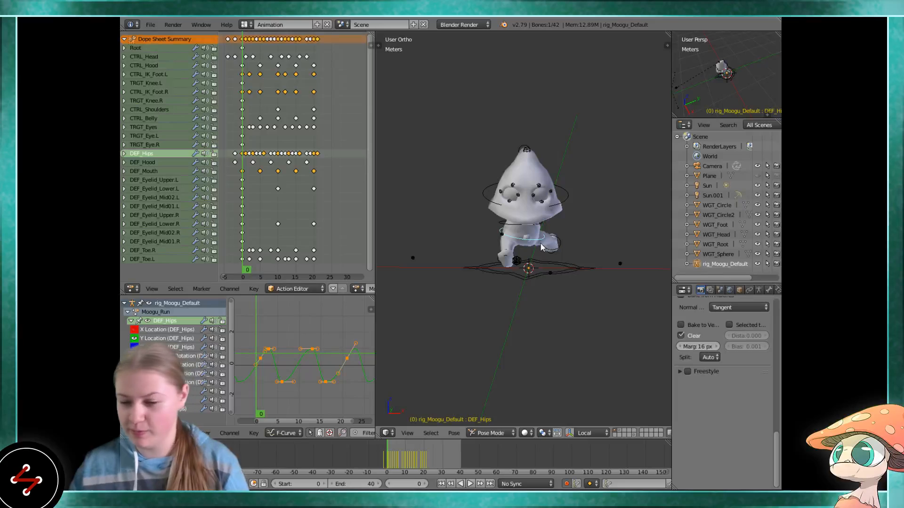
{"action": "scroll", "coordinate": [541, 244], "scroll_direction": "down", "scroll_amount": 1}
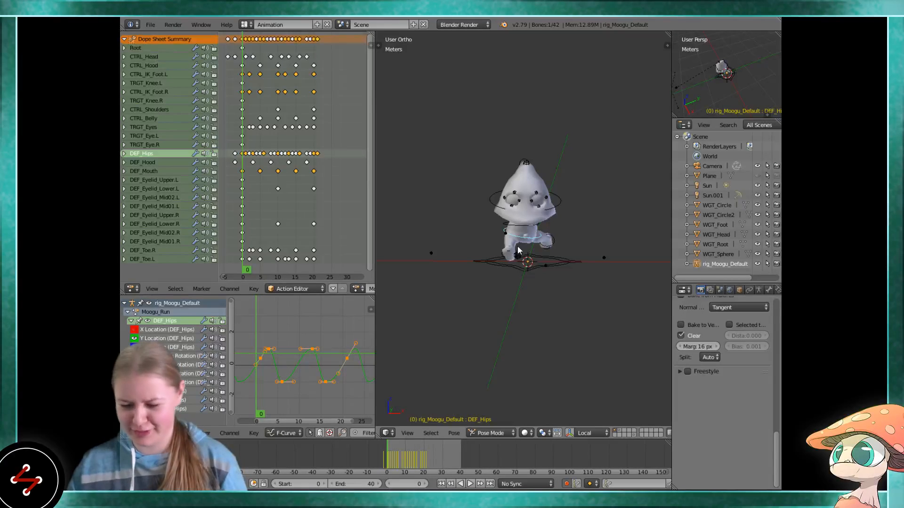
{"action": "scroll", "coordinate": [519, 244], "scroll_direction": "up", "scroll_amount": 5}
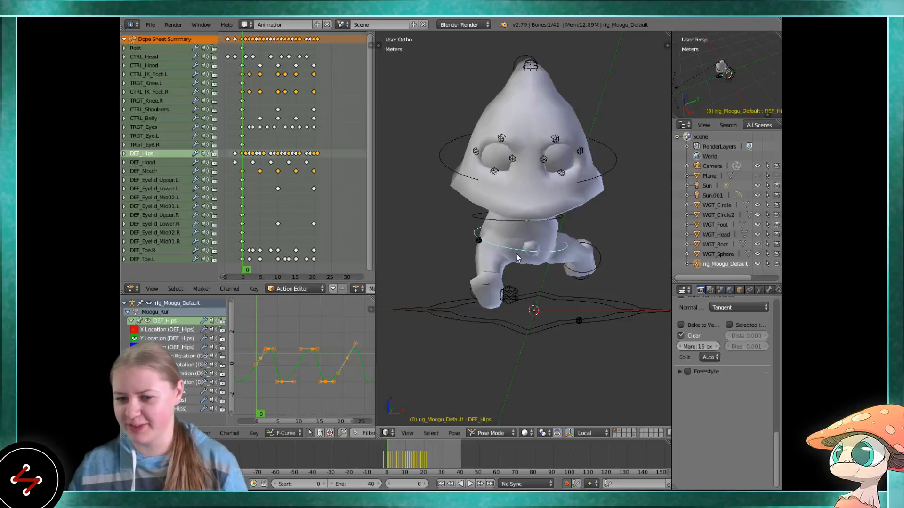
{"action": "scroll", "coordinate": [516, 253], "scroll_direction": "down", "scroll_amount": 2}
{"action": "middle_click_drag", "start_coordinate": [527, 259], "coordinate": [493, 271]}
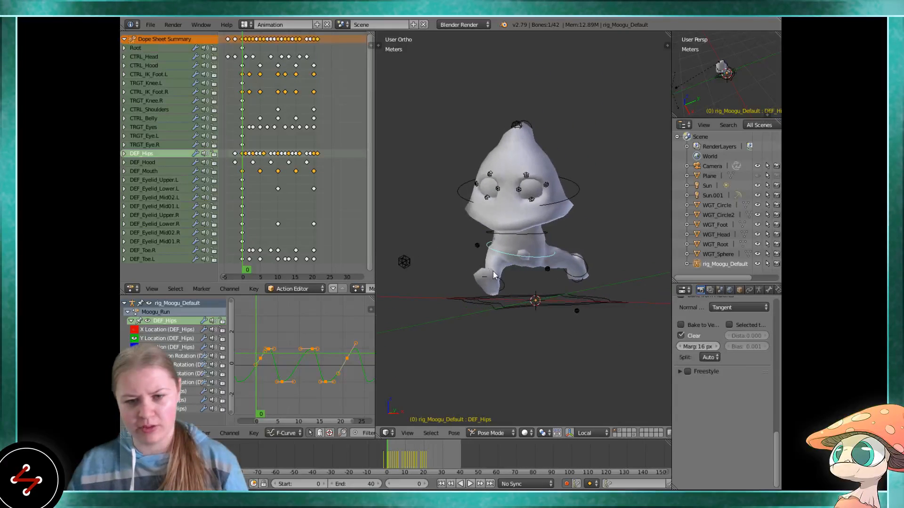
Deselect all keyframes and play back the run animation, viewing the character from the front before stopping it
{"action": "key", "text": "a"}
{"action": "key", "text": "a"}
{"action": "key", "text": "a"}
{"action": "key", "text": "alt+a"}
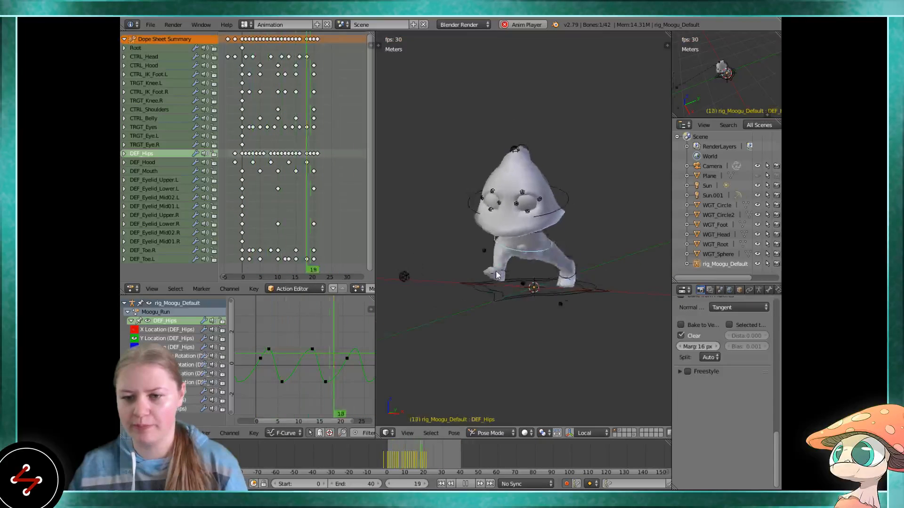
{"action": "mouse_move", "coordinate": [502, 252]}
{"action": "middle_mouse_down"}
{"action": "mouse_move", "coordinate": [448, 270]}
{"action": "mouse_move", "coordinate": [417, 267]}
{"action": "mouse_move", "coordinate": [515, 259]}
{"action": "mouse_move", "coordinate": [538, 287]}
{"action": "mouse_move", "coordinate": [505, 263]}
{"action": "middle_mouse_up"}
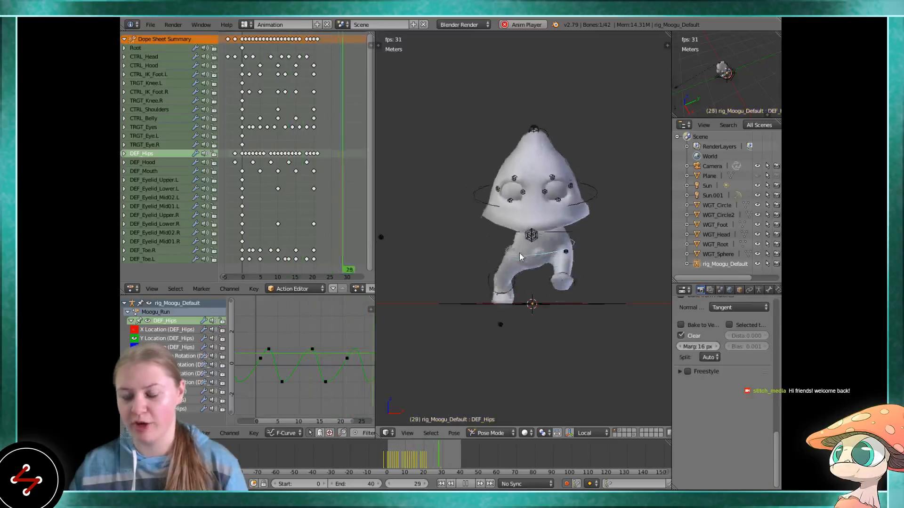
{"action": "key", "text": "alt+a"}
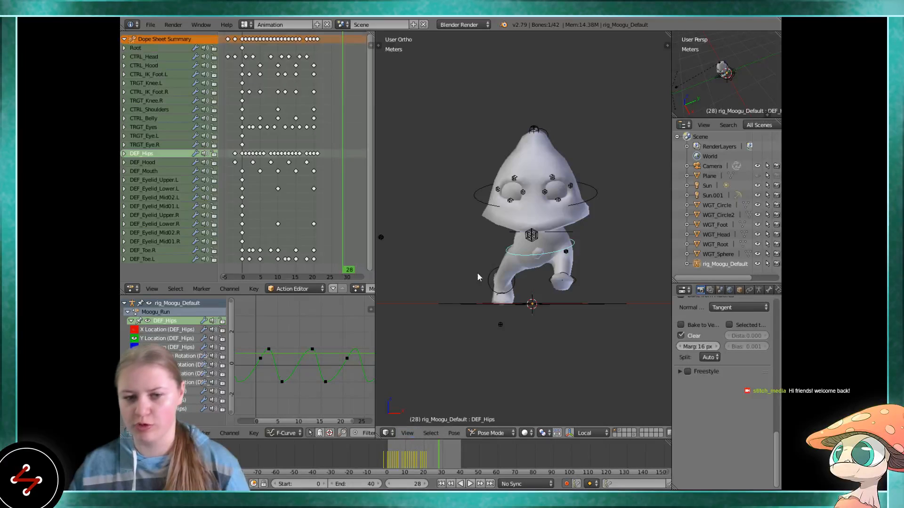
Replay the run cycle from frame 0, stop it, and return the playhead to frame 0
{"action": "key", "text": "shift+Left"}
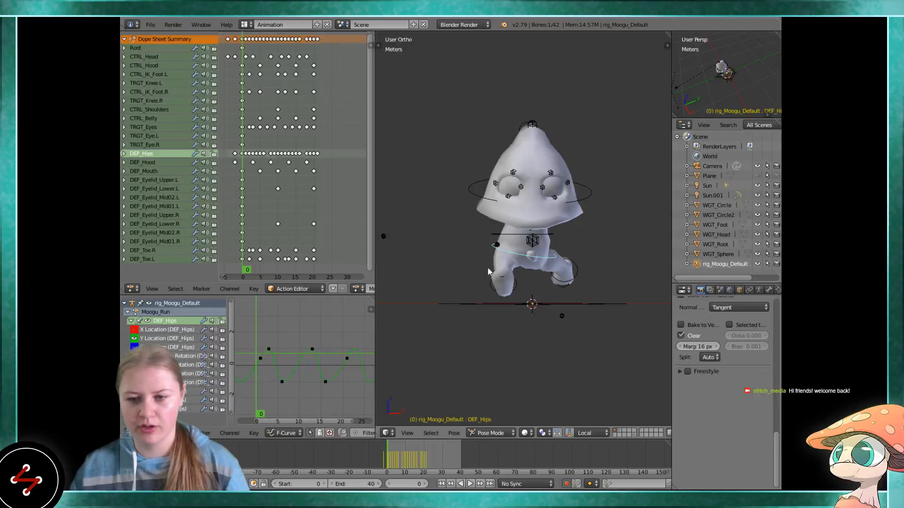
{"action": "key", "text": "alt+a"}
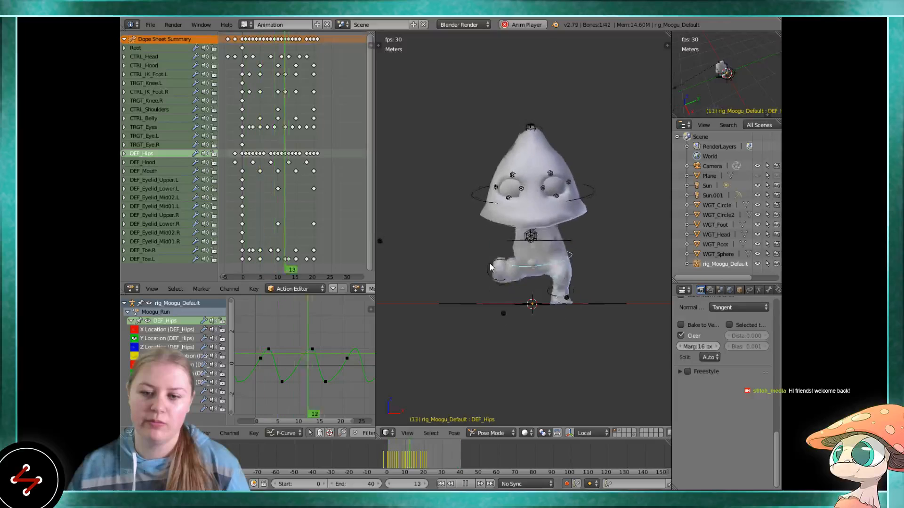
{"action": "key", "text": "alt+a"}
{"action": "scroll", "coordinate": [502, 253], "scroll_direction": "up", "scroll_amount": 1}
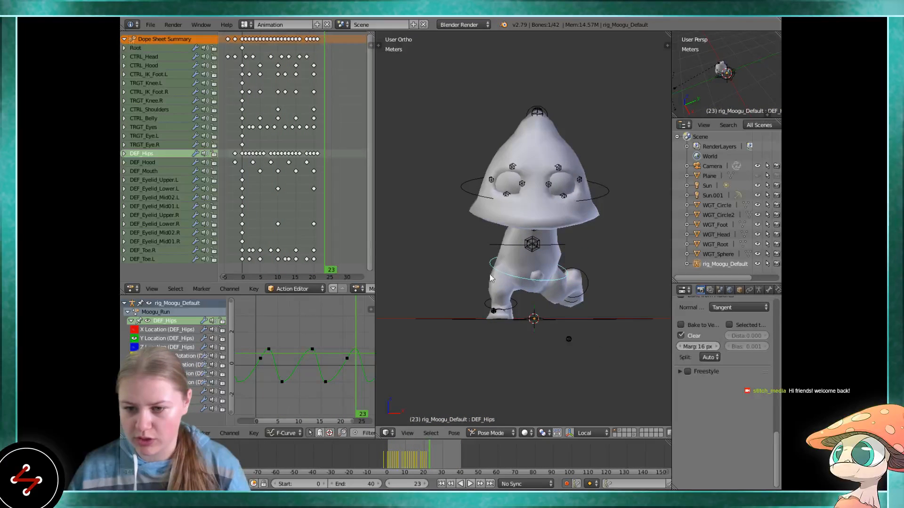
{"action": "middle_click_drag", "start_coordinate": [502, 253], "coordinate": [475, 277]}
{"action": "left_click_drag", "start_coordinate": [400, 459], "coordinate": [366, 454]}
{"action": "middle_click_drag", "start_coordinate": [569, 261], "coordinate": [509, 270]}
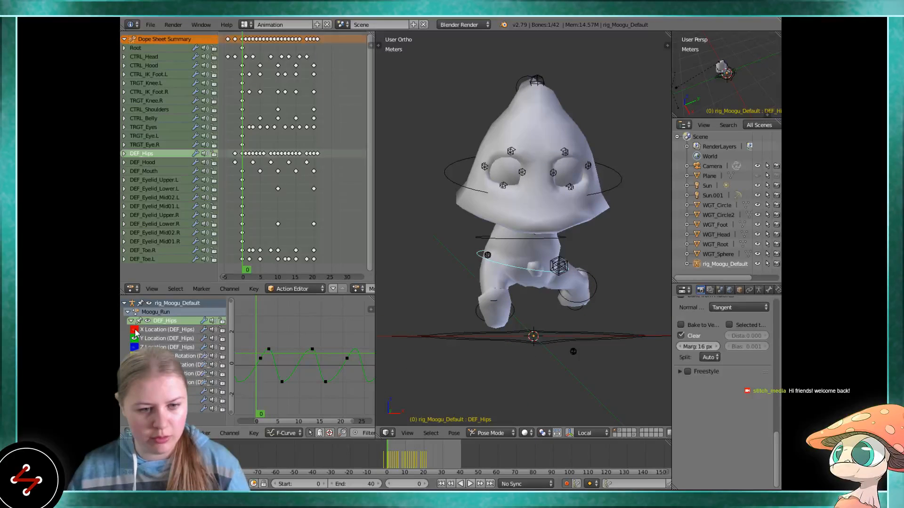
Widen the animation editors and the 3D viewport by shrinking the Outliner and Properties column, keeping the hip curves in view
{"action": "left_click_drag", "start_coordinate": [372, 327], "coordinate": [408, 326]}
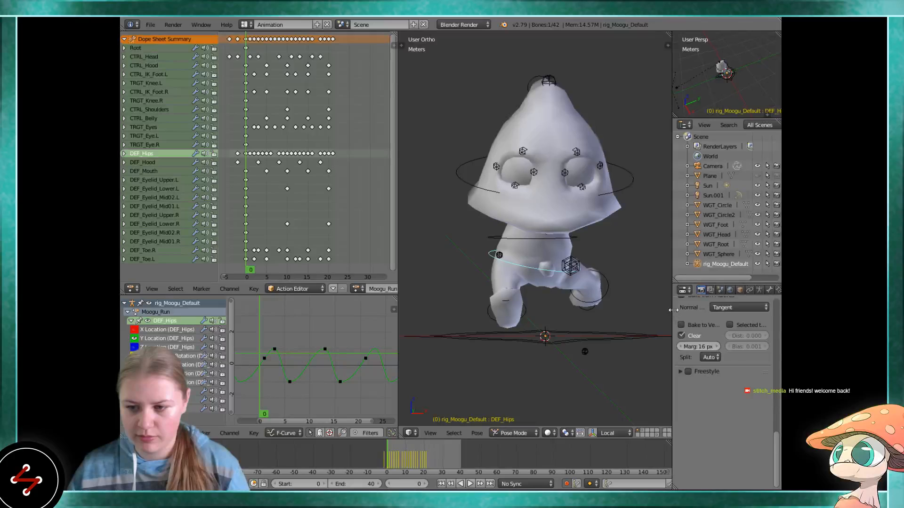
{"action": "left_click_drag", "start_coordinate": [674, 313], "coordinate": [715, 313]}
{"action": "scroll", "coordinate": [308, 352], "scroll_direction": "down", "scroll_amount": 1}
{"action": "scroll", "coordinate": [307, 353], "scroll_direction": "down", "scroll_amount": 2}
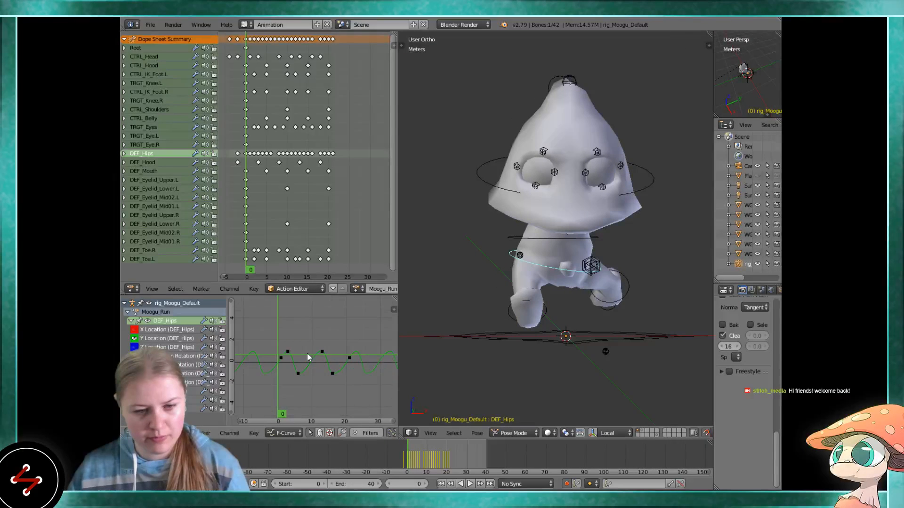
{"action": "scroll", "coordinate": [306, 353], "scroll_direction": "up", "scroll_amount": 1}
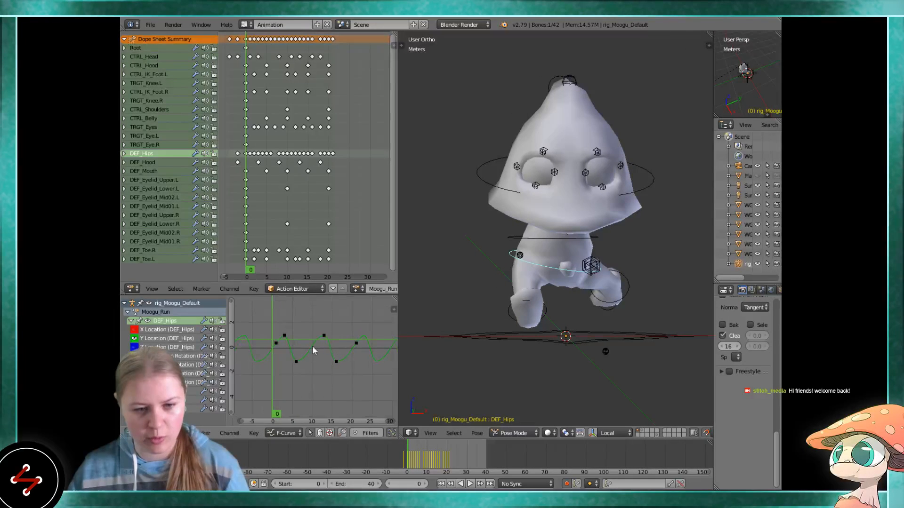
Show the transform manipulator on the hips bone and set the current frame to 7
{"action": "left_click", "coordinate": [592, 433]}
{"action": "middle_click_drag", "start_coordinate": [561, 280], "coordinate": [549, 284]}
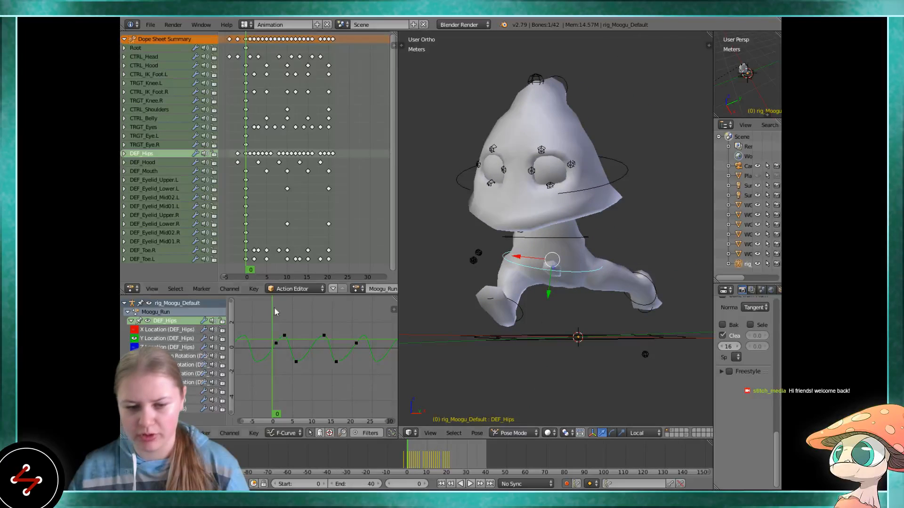
{"action": "key", "text": "alt+a"}
{"action": "mouse_move", "coordinate": [291, 341]}
{"action": "left_mouse_down"}
{"action": "mouse_move", "coordinate": [309, 339]}
{"action": "mouse_move", "coordinate": [280, 339]}
{"action": "mouse_move", "coordinate": [266, 327]}
{"action": "mouse_move", "coordinate": [300, 326]}
{"action": "left_mouse_up"}
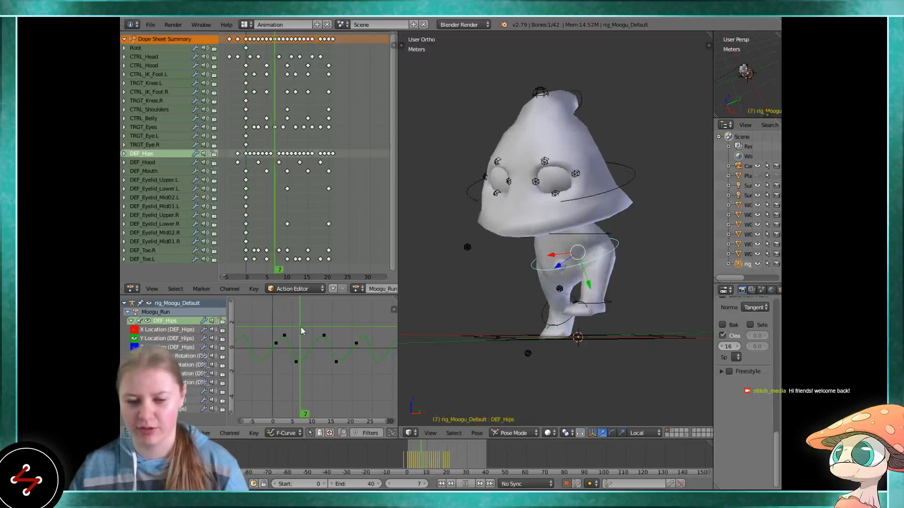
{"action": "key", "text": "alt+a"}
Try scaling the hips' Y Location curve along the Y axis and moving its keyframes
{"action": "right_click", "coordinate": [296, 362]}
{"action": "key", "text": "a"}
{"action": "key", "text": "a"}
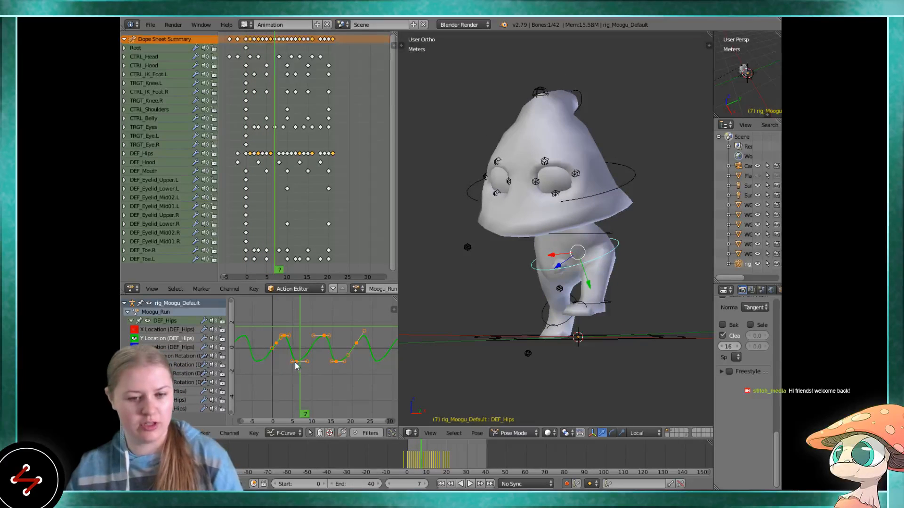
{"action": "key", "text": "s"}
{"action": "key", "text": "y"}
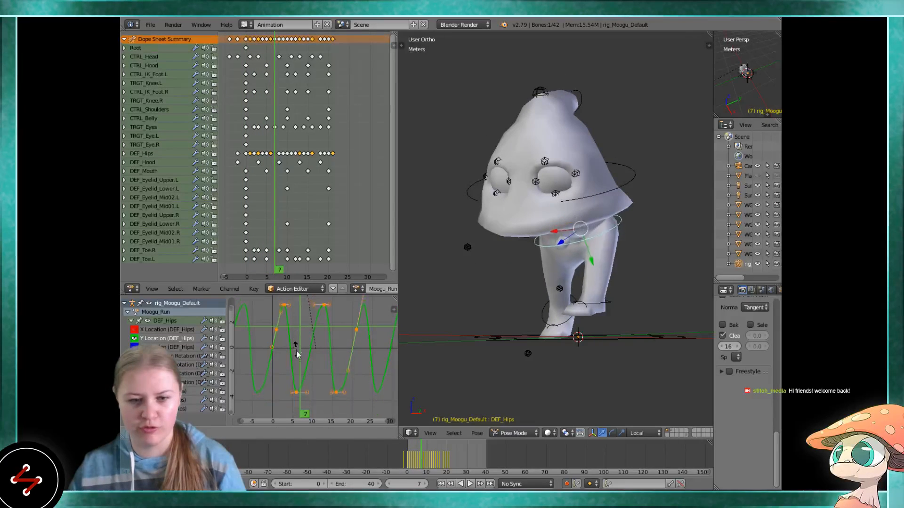
{"action": "right_click", "coordinate": [298, 359]}
{"action": "key", "text": "g"}
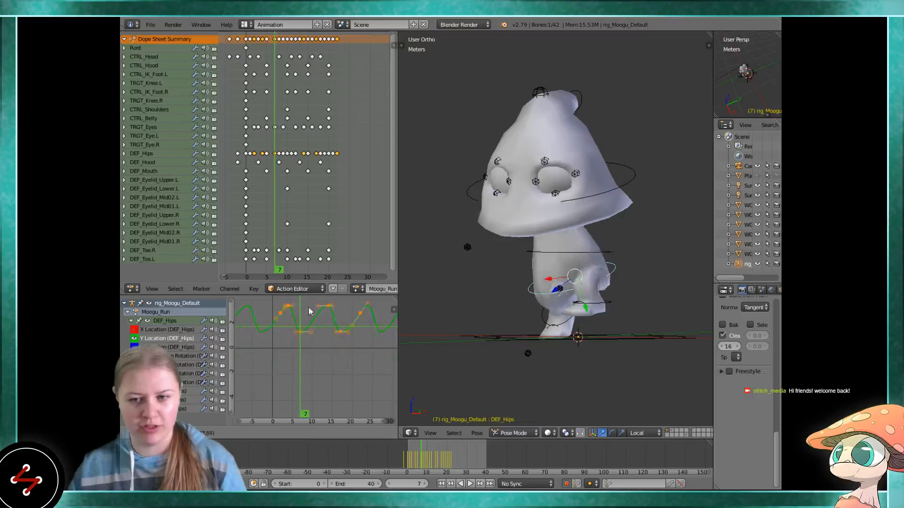
{"action": "right_click", "coordinate": [310, 308]}
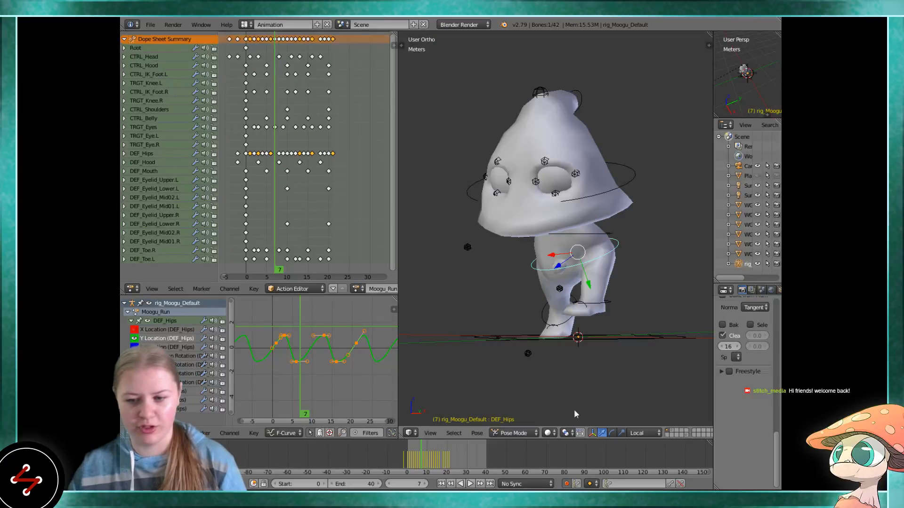
Make all of the DEF_Hips F-curves visible in the Graph Editor for a closer view
{"action": "middle_click_drag", "start_coordinate": [615, 416], "coordinate": [523, 349]}
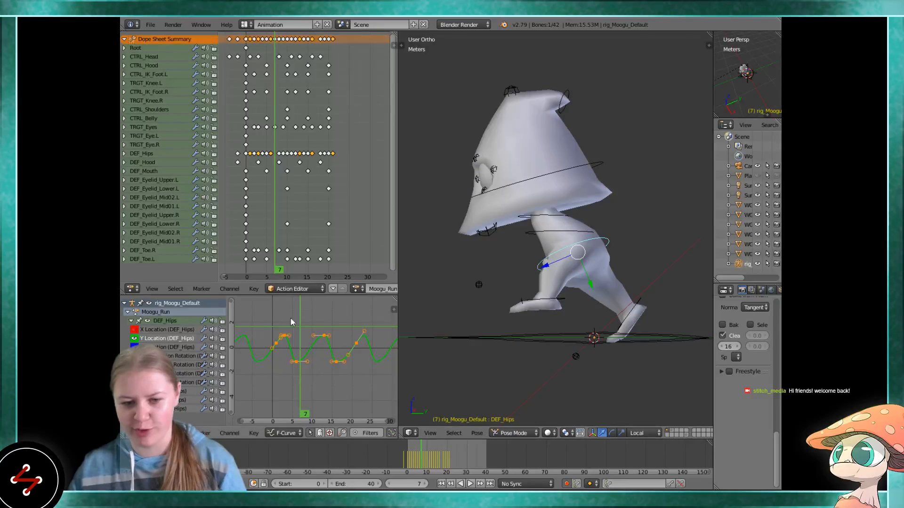
{"action": "left_click", "coordinate": [144, 322]}
{"action": "left_click", "coordinate": [147, 322]}
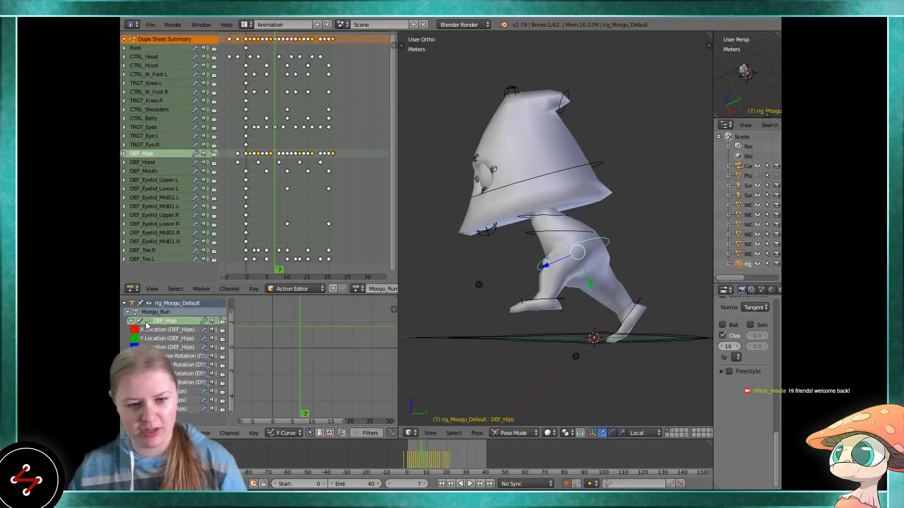
{"action": "left_click", "coordinate": [147, 321]}
{"action": "left_click", "coordinate": [318, 361]}
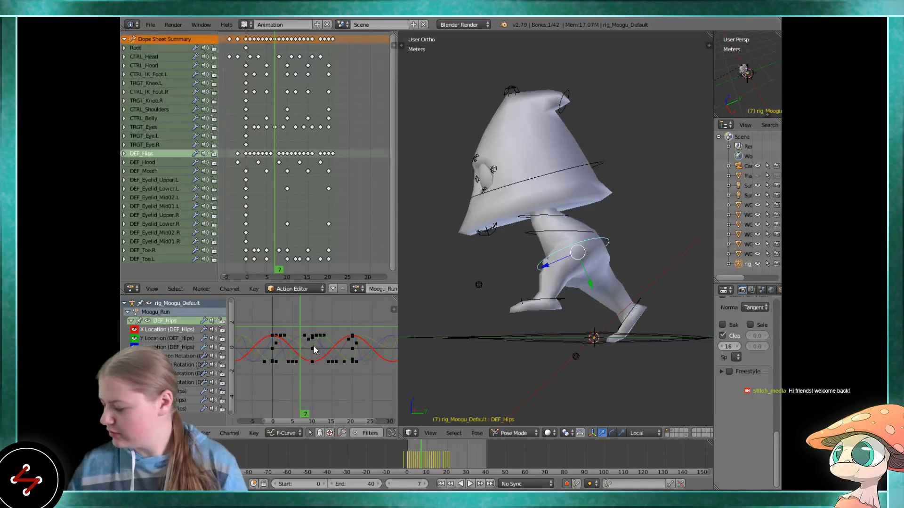
{"action": "scroll", "coordinate": [313, 345], "scroll_direction": "up", "scroll_amount": 2}
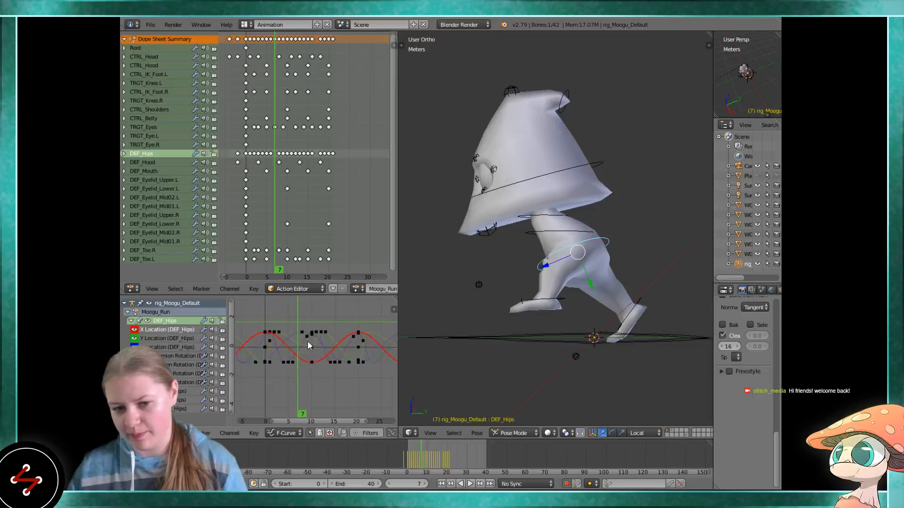
{"action": "mouse_move", "coordinate": [308, 342]}
{"action": "middle_mouse_down"}
{"action": "mouse_move", "coordinate": [307, 363]}
{"action": "mouse_move", "coordinate": [320, 340]}
{"action": "middle_mouse_up"}
{"action": "scroll", "coordinate": [308, 363], "scroll_direction": "up", "scroll_amount": 2}
{"action": "scroll", "coordinate": [309, 363], "scroll_direction": "up", "scroll_amount": 1}
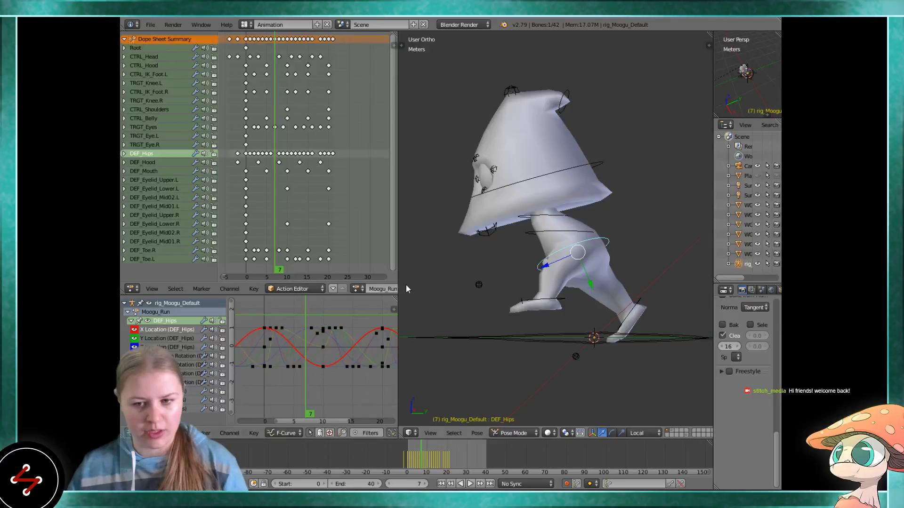
Hide the other hip curves to isolate X Location and select all of its keyframes
{"action": "middle_click_drag", "start_coordinate": [546, 247], "coordinate": [499, 275]}
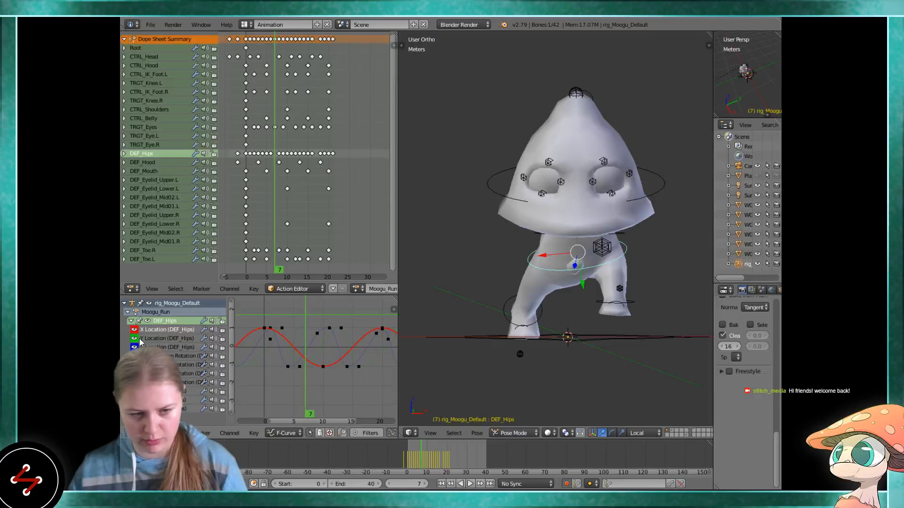
{"action": "left_click_drag", "start_coordinate": [134, 338], "coordinate": [134, 347]}
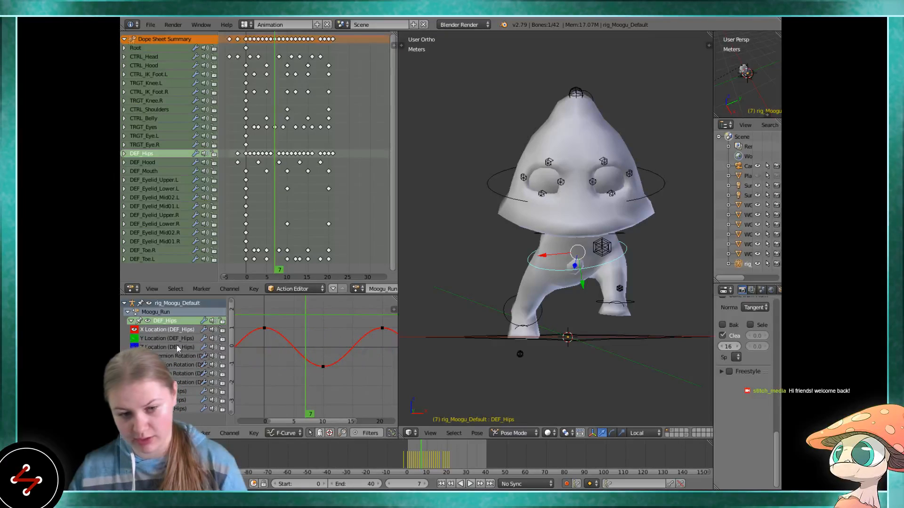
{"action": "key", "text": "a"}
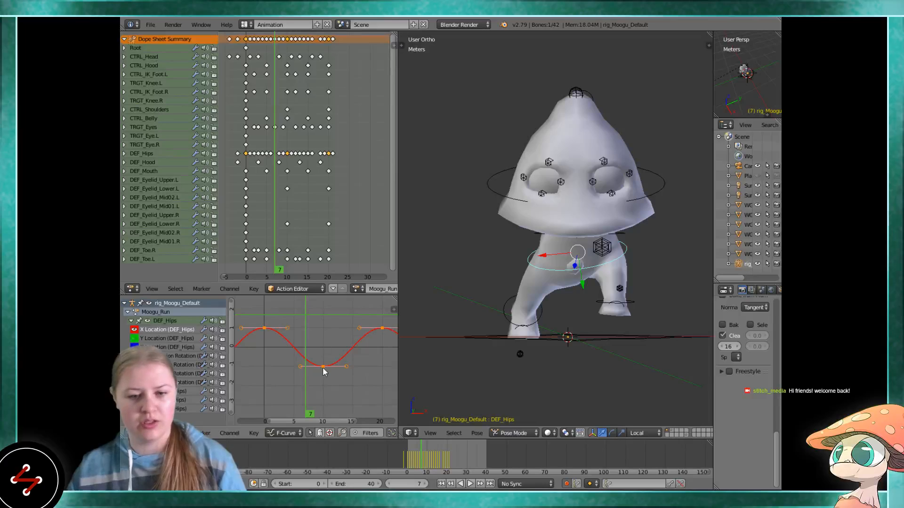
Briefly play the run cycle to frame 11 and try scaling the hips' X Location keyframes
{"action": "key", "text": "Home"}
{"action": "key", "text": "alt+a"}
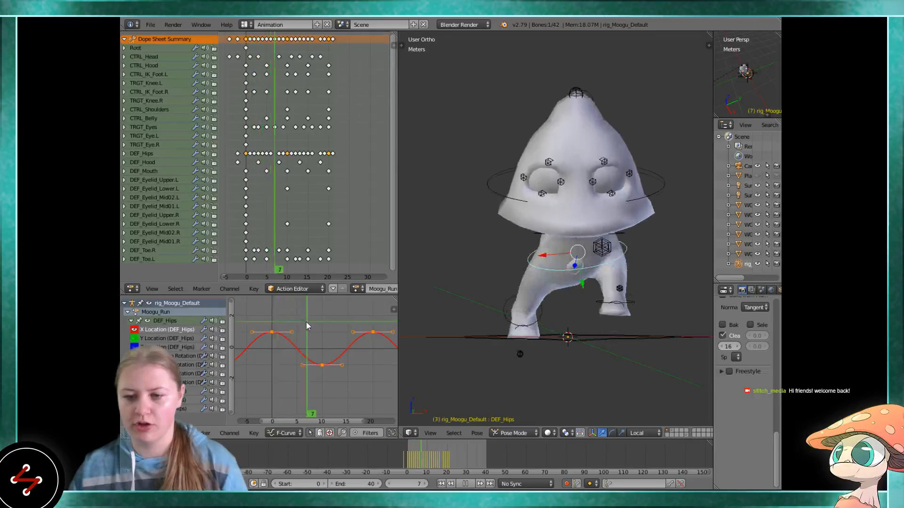
{"action": "key", "text": "alt+a"}
{"action": "key", "text": "s"}
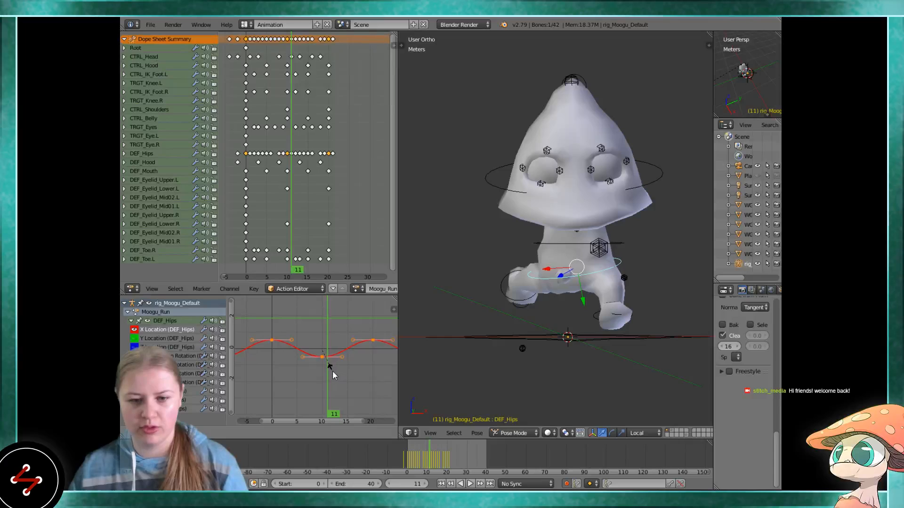
{"action": "key", "text": "Escape"}
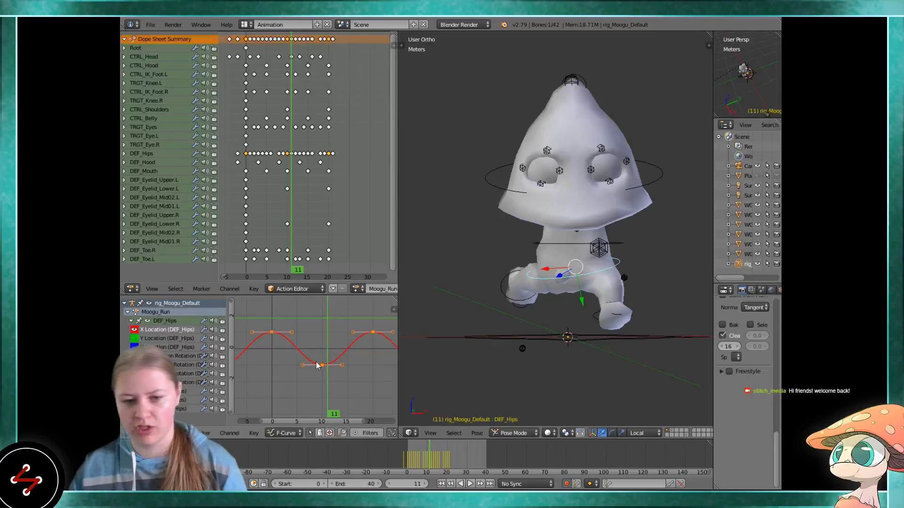
Turn off curve normalization in the Graph Editor and frame the hips' X Location curve to inspect its true values
{"action": "scroll", "coordinate": [306, 433], "scroll_direction": "down", "scroll_amount": 5}
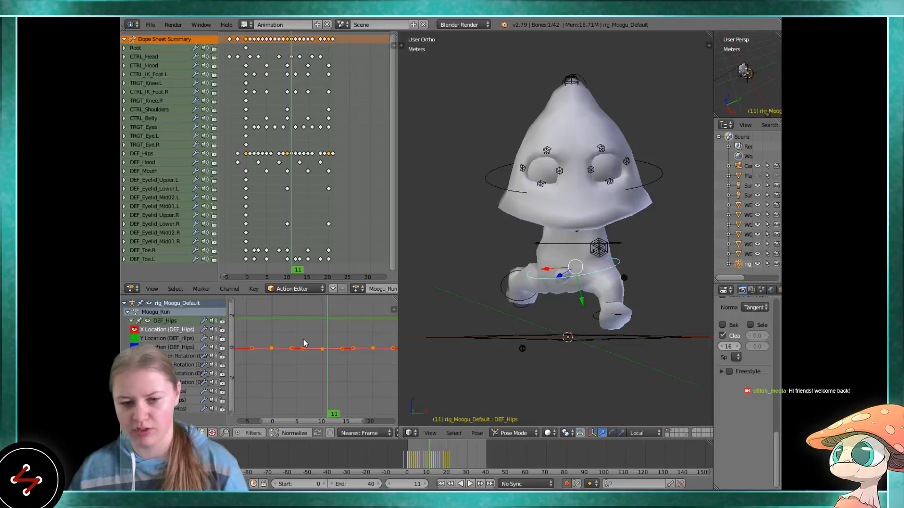
{"action": "key", "text": "KP_Decimal"}
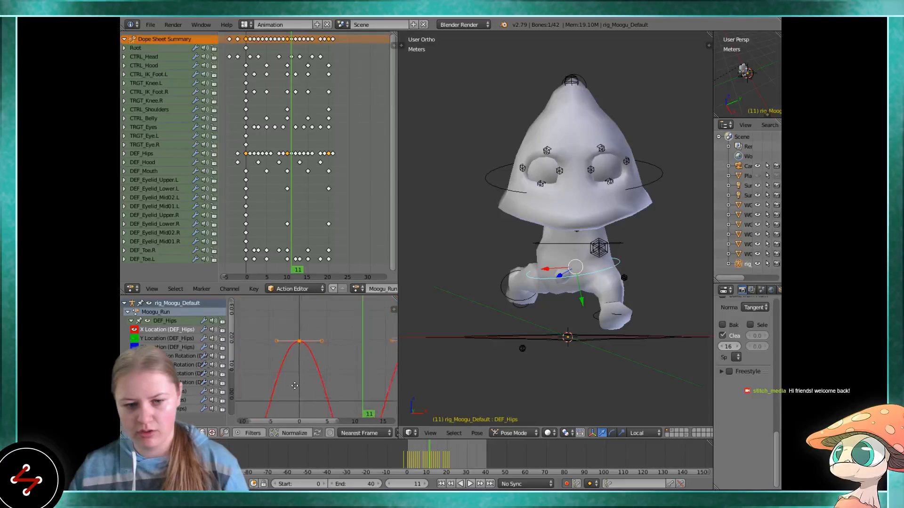
{"action": "scroll", "coordinate": [298, 339], "scroll_direction": "down", "scroll_amount": 3}
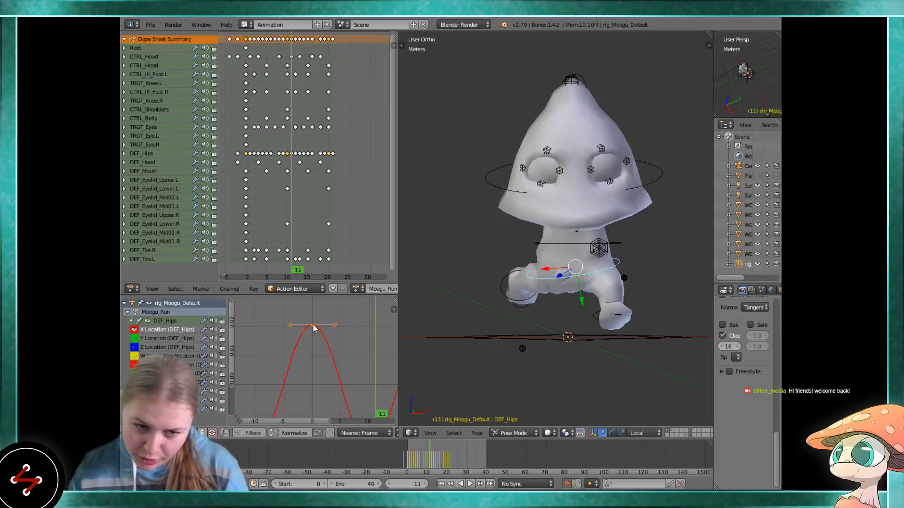
{"action": "scroll", "coordinate": [316, 377], "scroll_direction": "down", "scroll_amount": 1}
{"action": "middle_click_drag", "start_coordinate": [317, 376], "coordinate": [285, 329]}
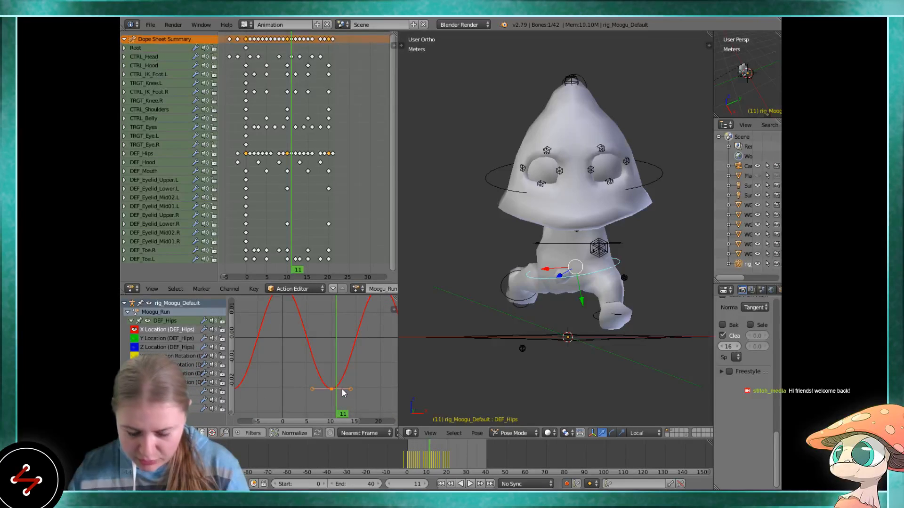
{"action": "scroll", "coordinate": [338, 392], "scroll_direction": "down", "scroll_amount": 4}
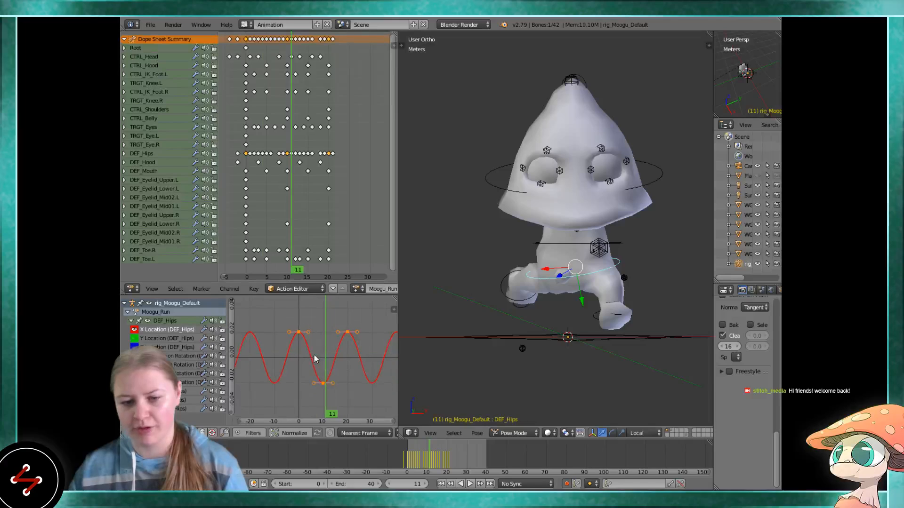
Play the run cycle and try exaggerating the hips' X Location curve by scaling it along the Y axis
{"action": "key", "text": "shift+Left"}
{"action": "key", "text": "alt+a"}
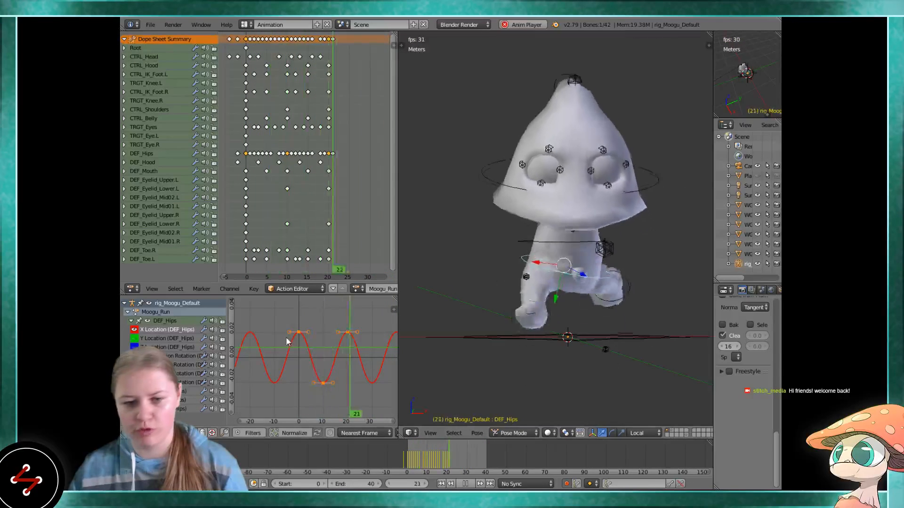
{"action": "key", "text": "s"}
{"action": "key", "text": "y"}
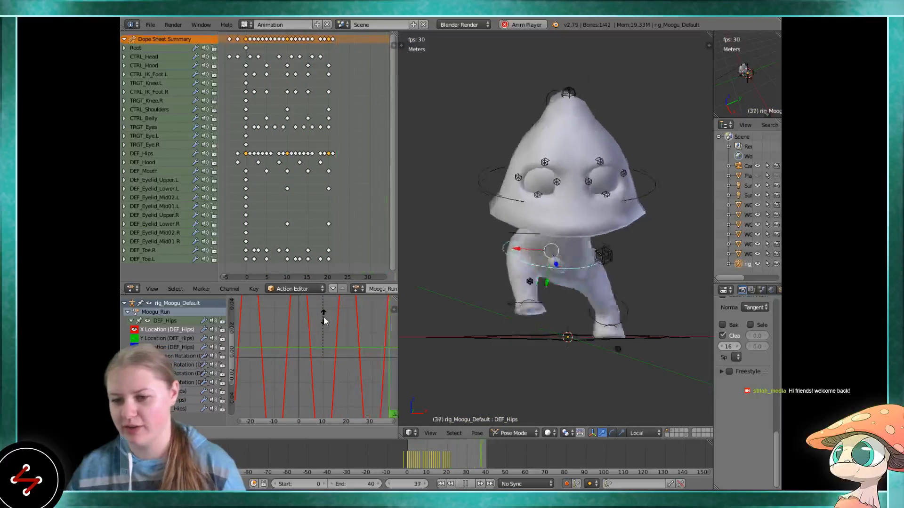
{"action": "key", "text": "Escape"}
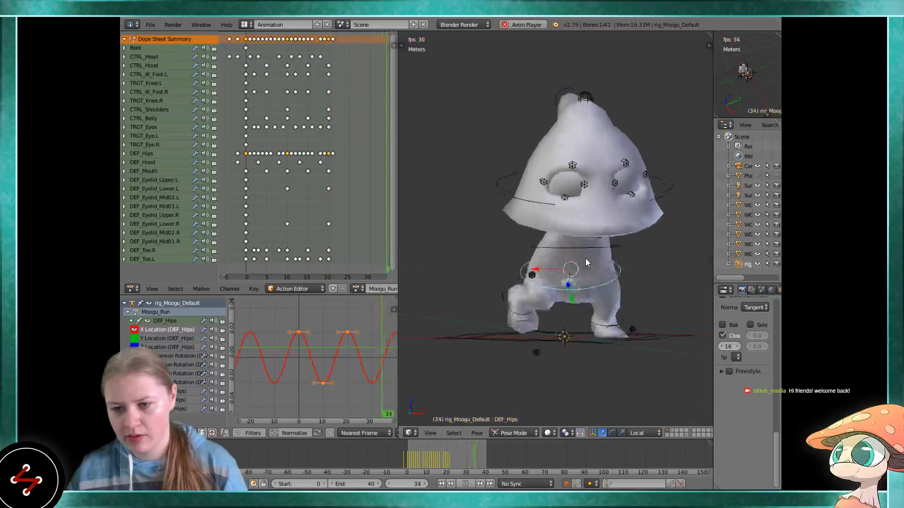
Try to select the left foot's IK control in the 3D view and stop the playback
{"action": "mouse_move", "coordinate": [560, 256]}
{"action": "middle_mouse_down"}
{"action": "mouse_move", "coordinate": [639, 258]}
{"action": "mouse_move", "coordinate": [560, 263]}
{"action": "mouse_move", "coordinate": [566, 258]}
{"action": "mouse_move", "coordinate": [570, 269]}
{"action": "middle_mouse_up"}
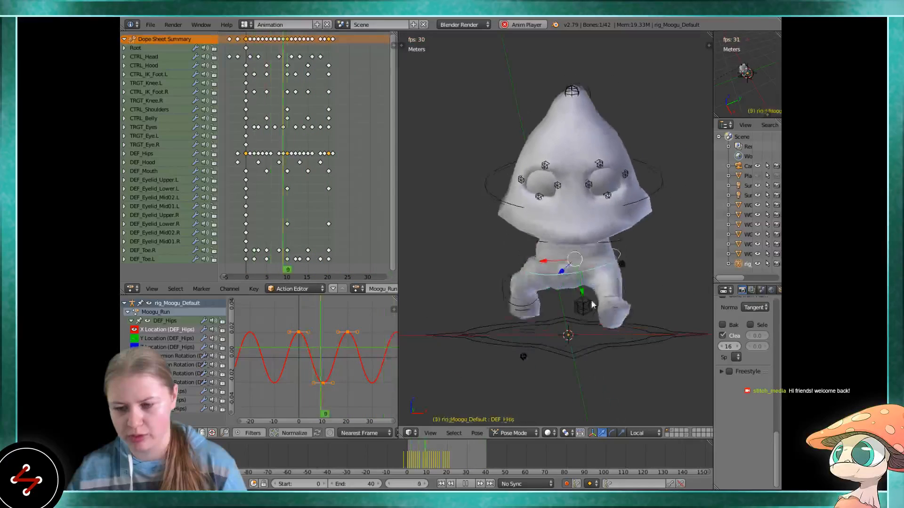
{"action": "right_click", "coordinate": [628, 316]}
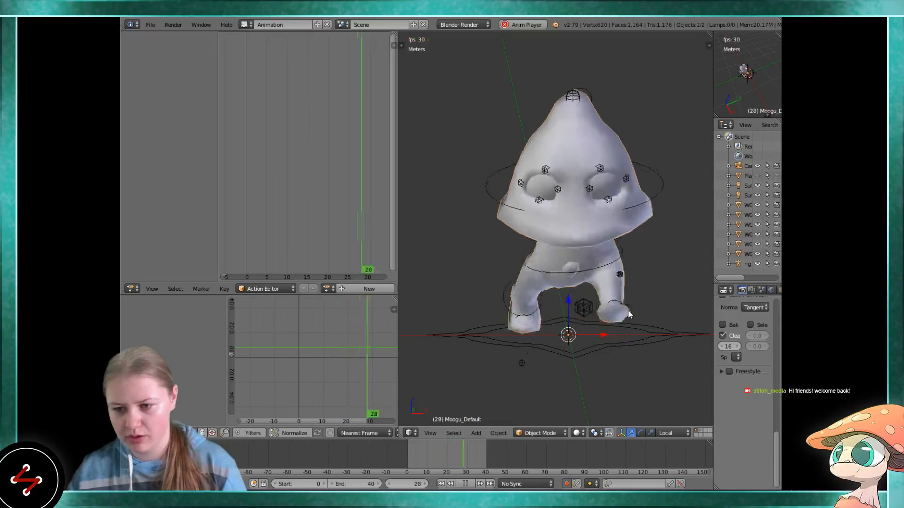
{"action": "key", "text": "alt+a"}
{"action": "right_click", "coordinate": [628, 313]}
{"action": "right_click", "coordinate": [628, 314]}
{"action": "scroll", "coordinate": [651, 278], "scroll_direction": "down", "scroll_amount": 1}
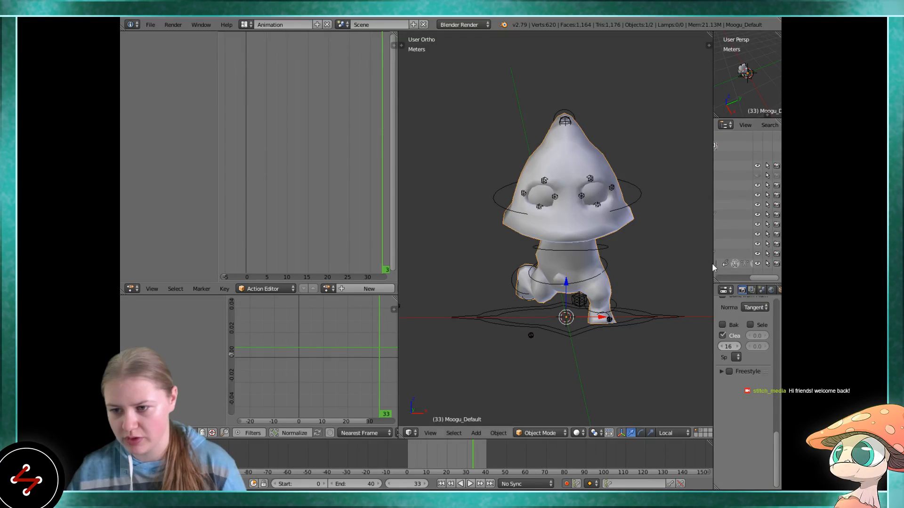
Expand rig_Moogu_Default in the Outliner and make the Moogu_Default mesh unselectable
{"action": "left_click_drag", "start_coordinate": [711, 264], "coordinate": [639, 262]}
{"action": "left_click", "coordinate": [649, 265]}
{"action": "scroll", "coordinate": [684, 255], "scroll_direction": "down", "scroll_amount": 2}
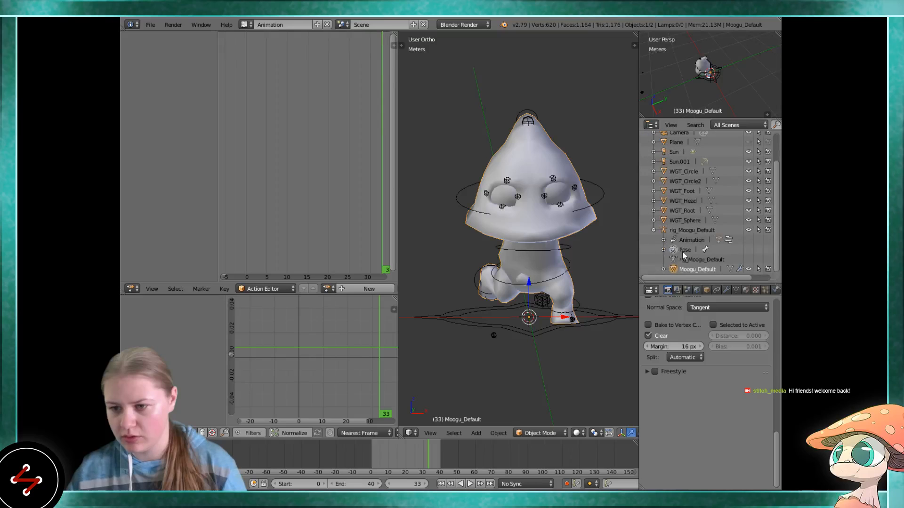
{"action": "left_click", "coordinate": [758, 270]}
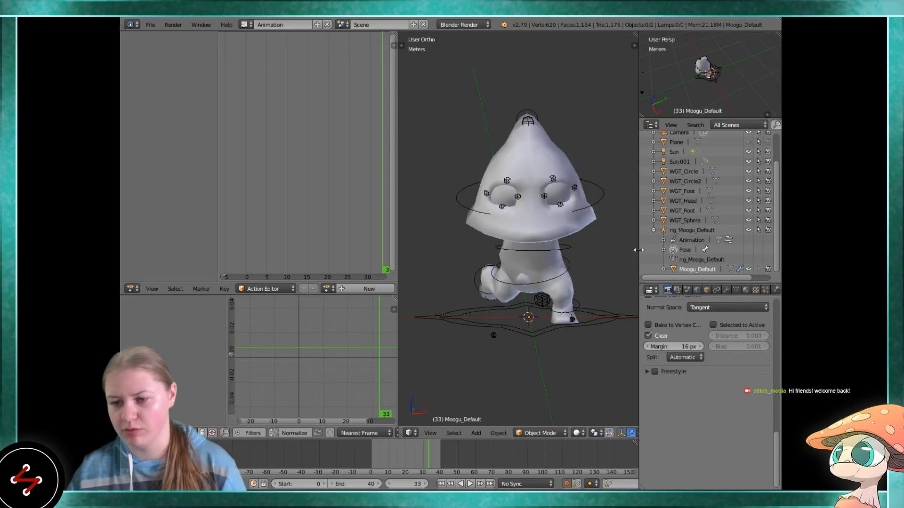
{"action": "left_click_drag", "start_coordinate": [639, 250], "coordinate": [690, 249]}
Select the CTRL_IK_Foot.L bone, play the run cycle and stop at frame 10 in the front view
{"action": "scroll", "coordinate": [678, 254], "scroll_direction": "up", "scroll_amount": 2}
{"action": "right_click", "coordinate": [632, 342]}
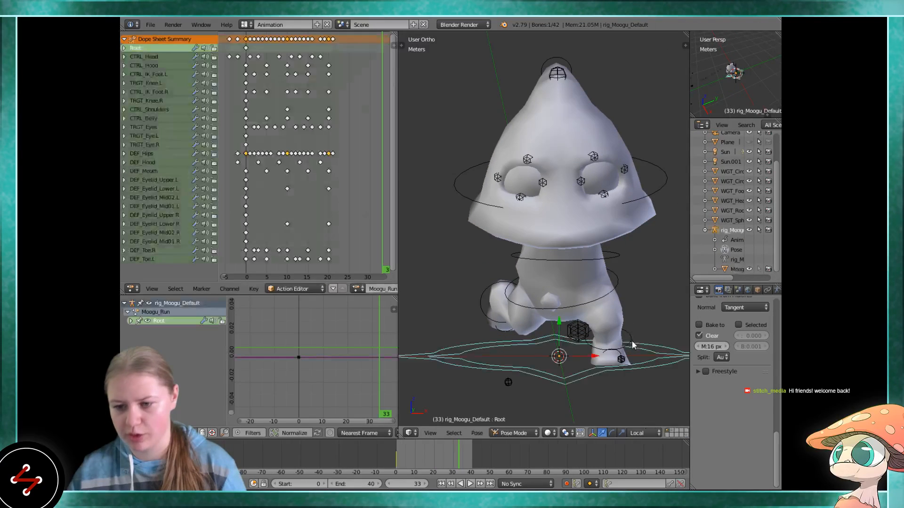
{"action": "right_click", "coordinate": [631, 339]}
{"action": "scroll", "coordinate": [632, 334], "scroll_direction": "down", "scroll_amount": 2}
{"action": "key", "text": "alt+a"}
{"action": "key", "text": "alt+a"}
{"action": "middle_click_drag", "start_coordinate": [602, 328], "coordinate": [516, 307]}
{"action": "key", "text": "KP_1"}
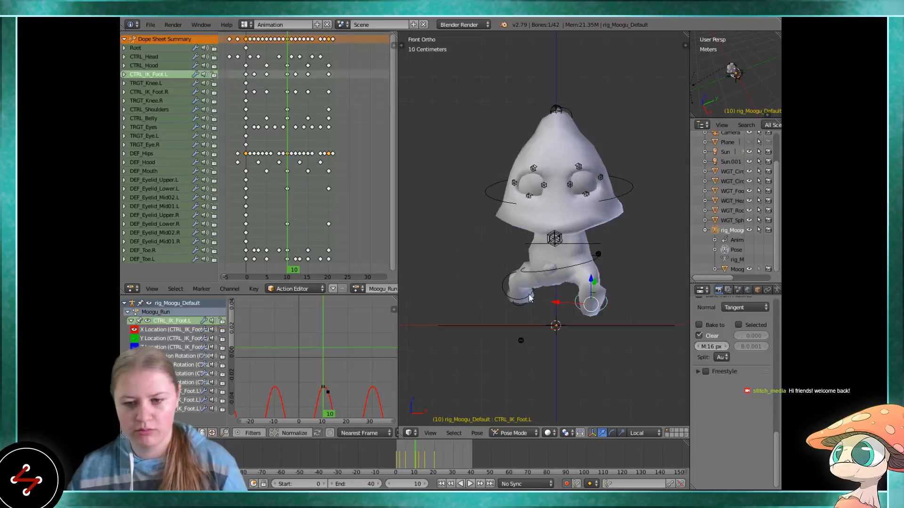
{"action": "scroll", "coordinate": [544, 329], "scroll_direction": "up", "scroll_amount": 1}
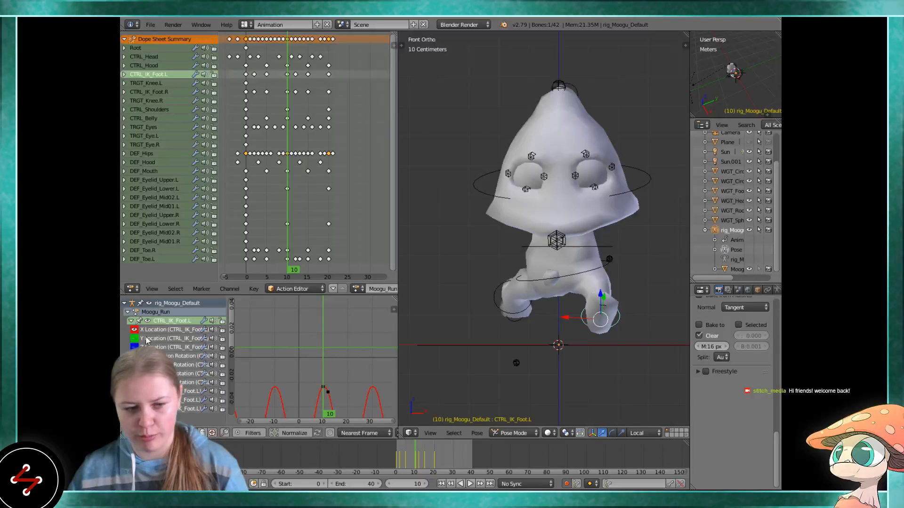
Select all X Location keyframes of CTRL_IK_Foot.L and raise the curve by 0.04 to bring the left foot inward
{"action": "scroll", "coordinate": [339, 377], "scroll_direction": "down", "scroll_amount": 2}
{"action": "key", "text": "a"}
{"action": "middle_click_drag", "start_coordinate": [320, 367], "coordinate": [319, 329]}
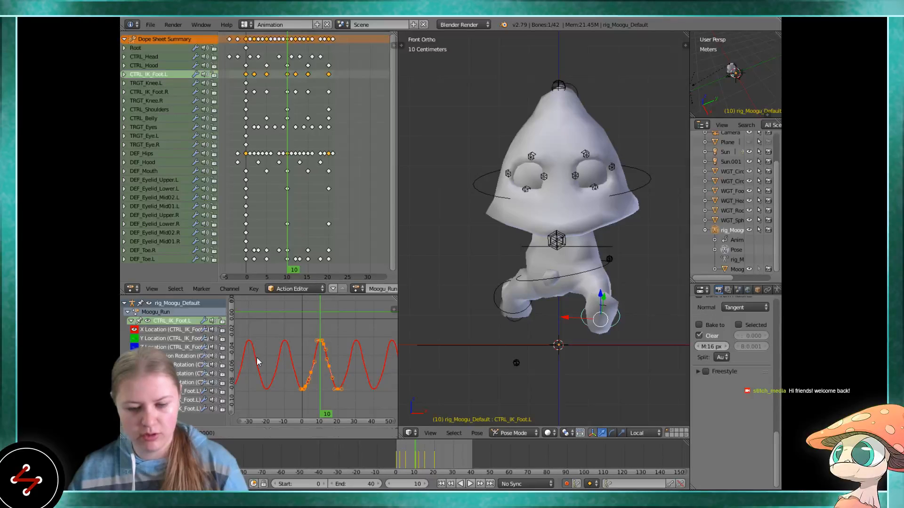
{"action": "key", "text": "g"}
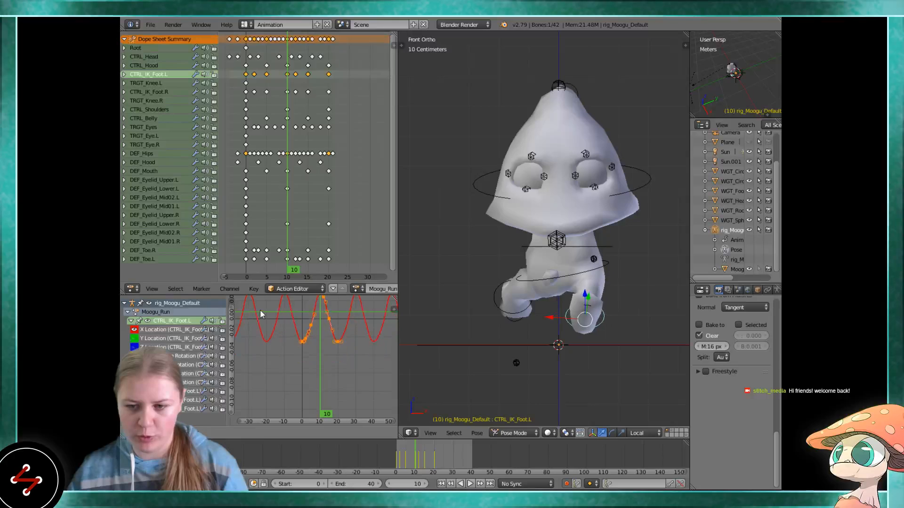
{"action": "left_click", "coordinate": [260, 321]}
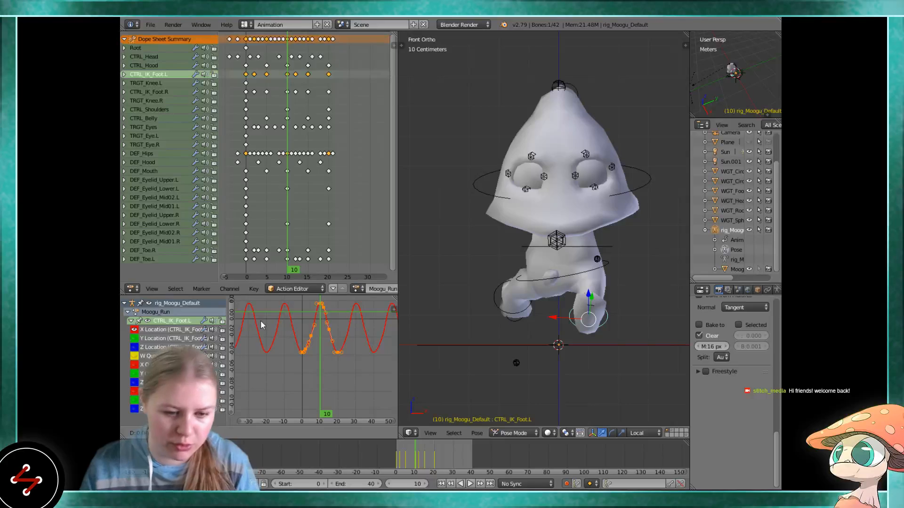
{"action": "type", "text": "-0.04"}
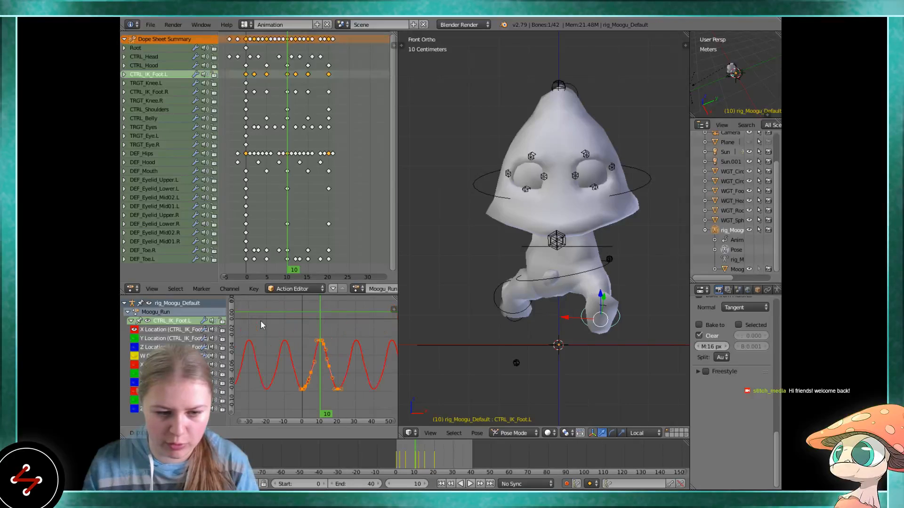
{"action": "type", "text": "4"}
{"action": "key", "text": "Return"}
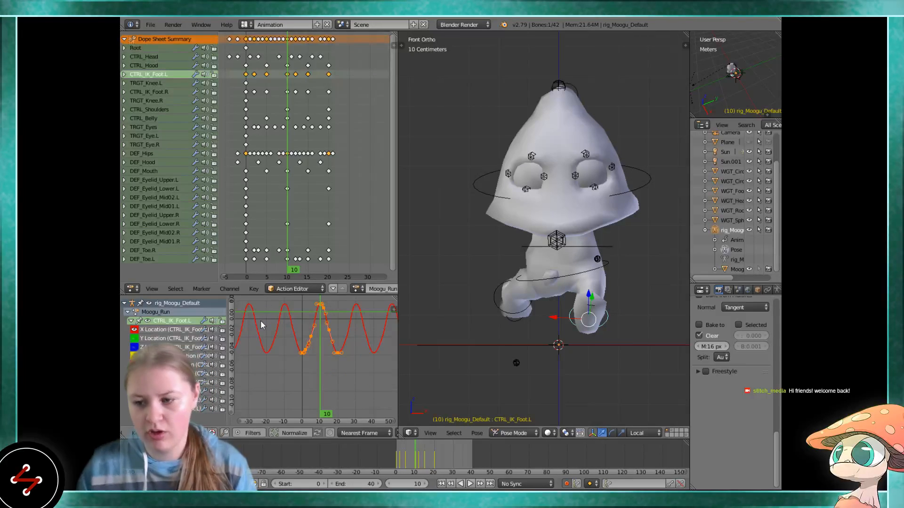
Select all X Location keyframes of CTRL_IK_Foot.R and shift the curve by -0.04 to bring the right foot inward
{"action": "right_click", "coordinate": [493, 300]}
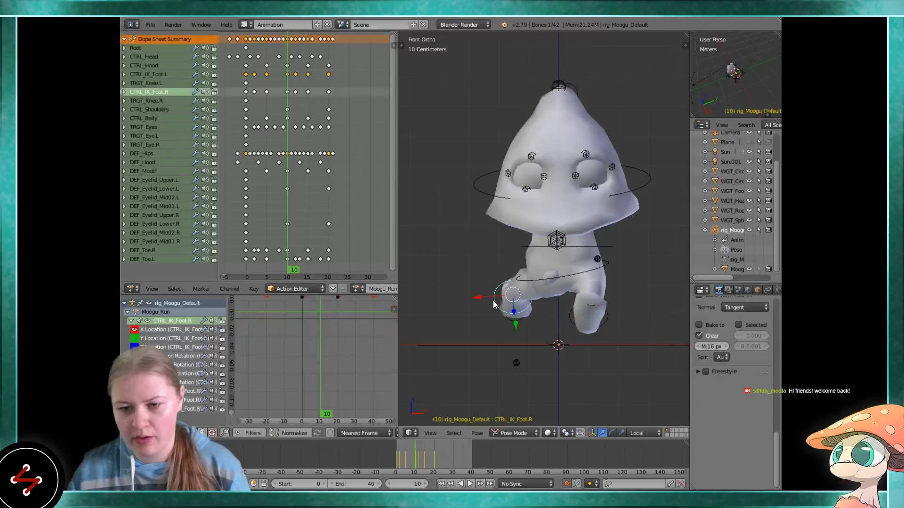
{"action": "scroll", "coordinate": [328, 334], "scroll_direction": "down", "scroll_amount": 2}
{"action": "middle_click_drag", "start_coordinate": [322, 315], "coordinate": [320, 325]}
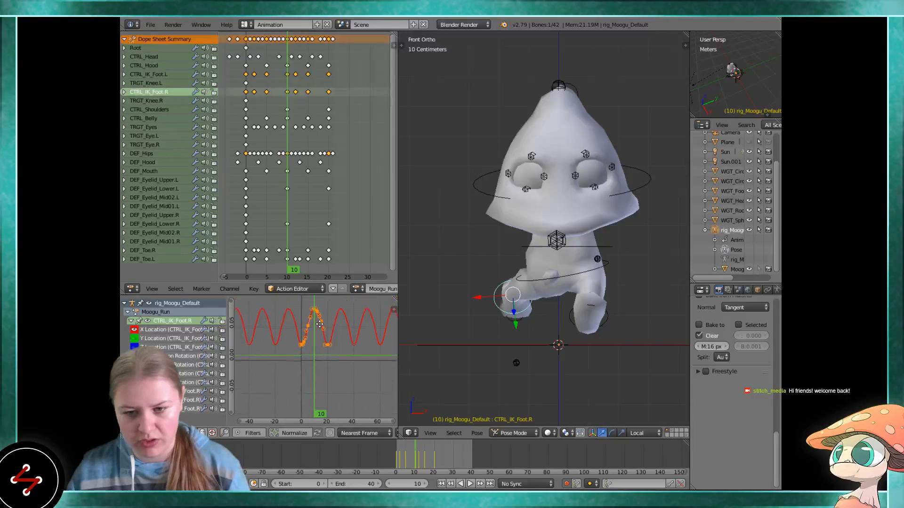
{"action": "key", "text": "g"}
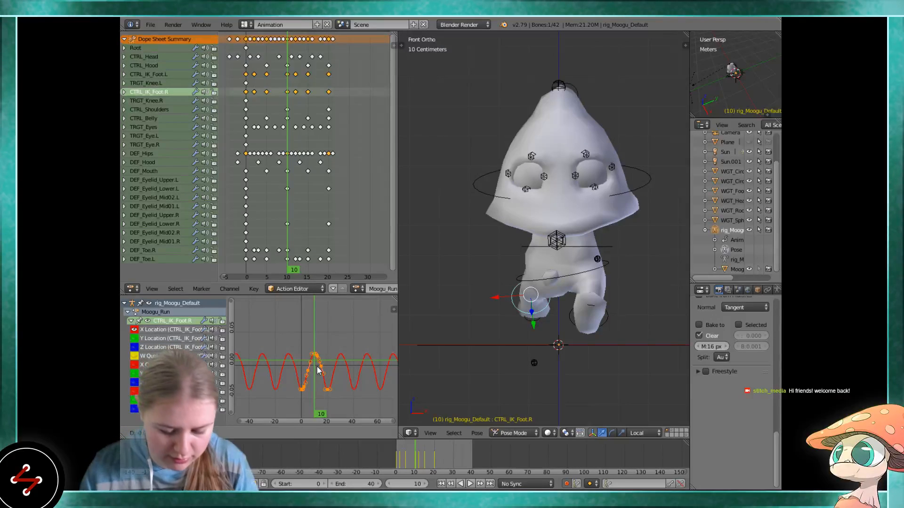
{"action": "type", "text": "0.04"}
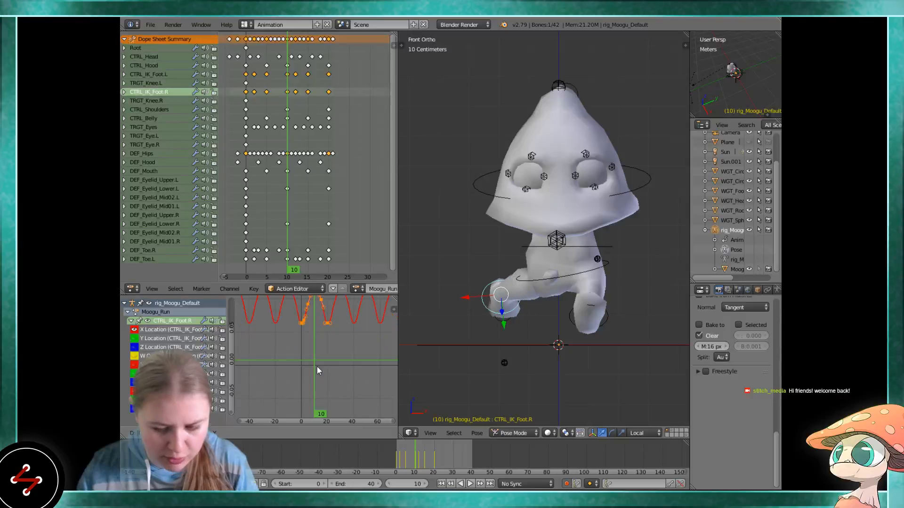
{"action": "type", "text": "-"}
{"action": "key", "text": "Return"}
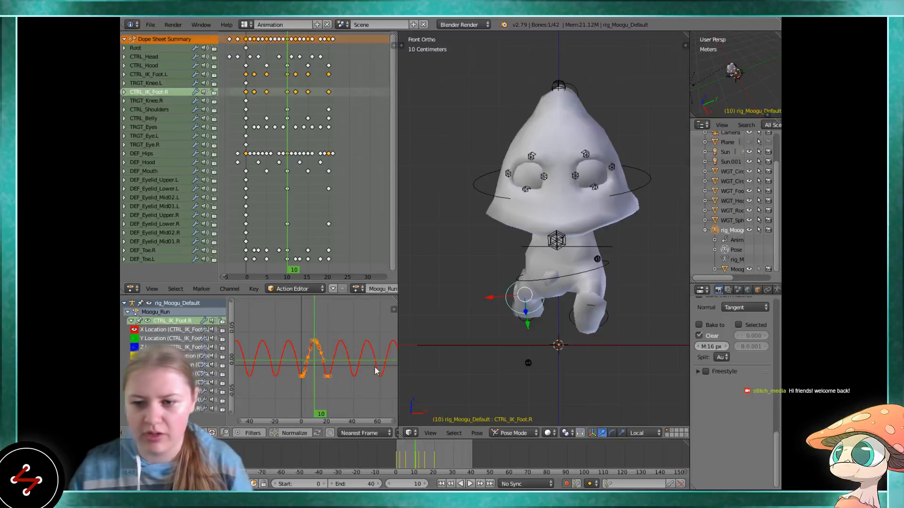
Play the run cycle and check the new foot placement from the front view
{"action": "key", "text": "alt+a"}
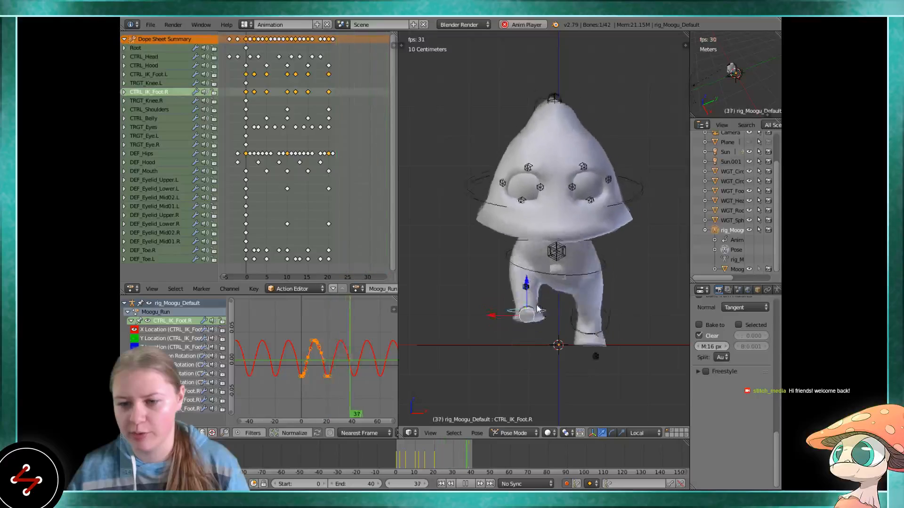
{"action": "mouse_move", "coordinate": [528, 274]}
{"action": "middle_mouse_down"}
{"action": "mouse_move", "coordinate": [558, 272]}
{"action": "mouse_move", "coordinate": [515, 275]}
{"action": "middle_mouse_up"}
{"action": "key", "text": "KP_1"}
{"action": "scroll", "coordinate": [516, 267], "scroll_direction": "down", "scroll_amount": 1}
Select the DEF_Hips bone, switch the manipulator to rotation and review the hips from several angles with the run cycle playing
{"action": "right_click", "coordinate": [519, 265]}
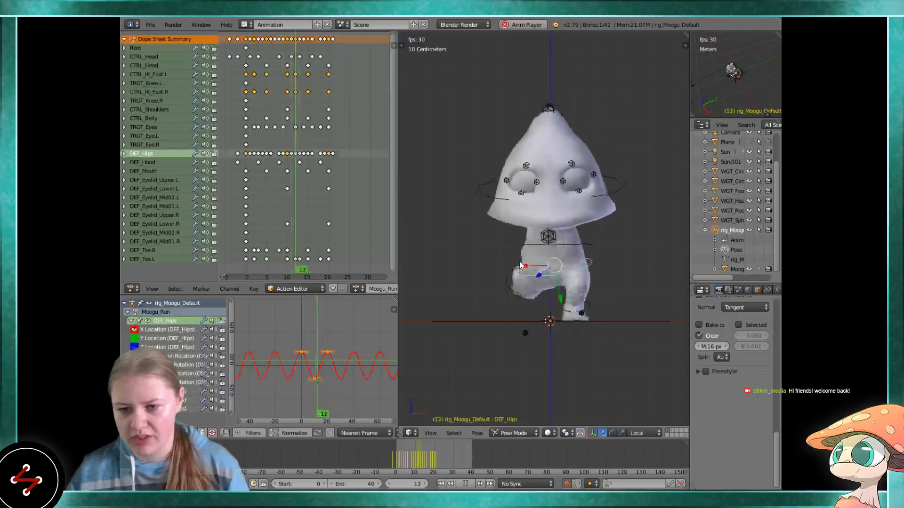
{"action": "left_click", "coordinate": [612, 433]}
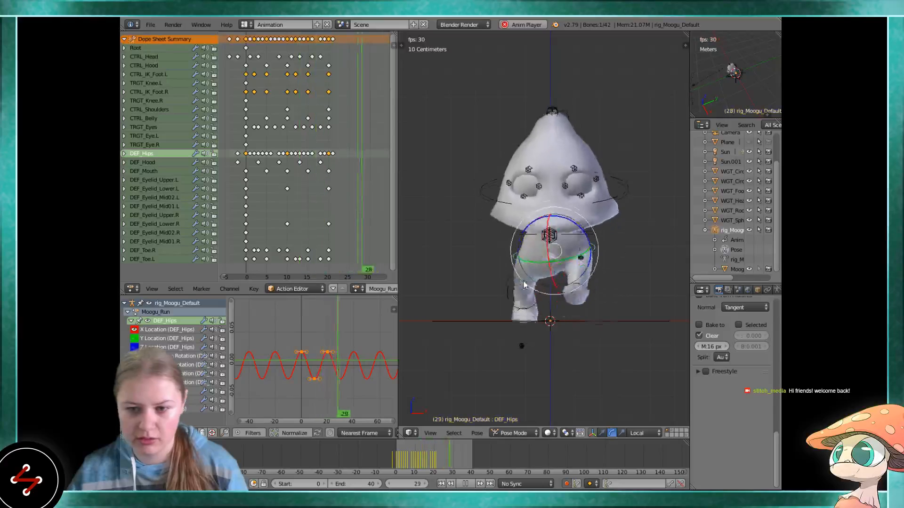
{"action": "key", "text": "alt+a"}
{"action": "middle_click_drag", "start_coordinate": [540, 273], "coordinate": [604, 280]}
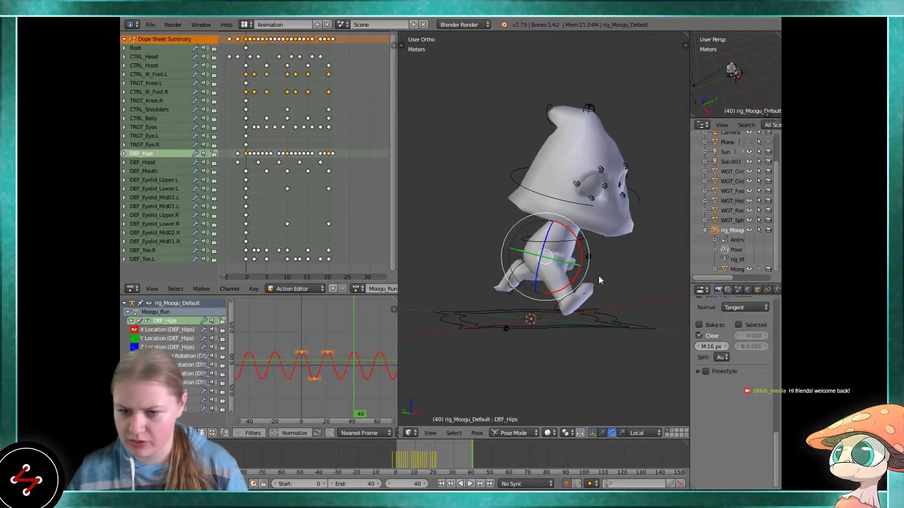
{"action": "middle_click_drag", "start_coordinate": [598, 275], "coordinate": [523, 279]}
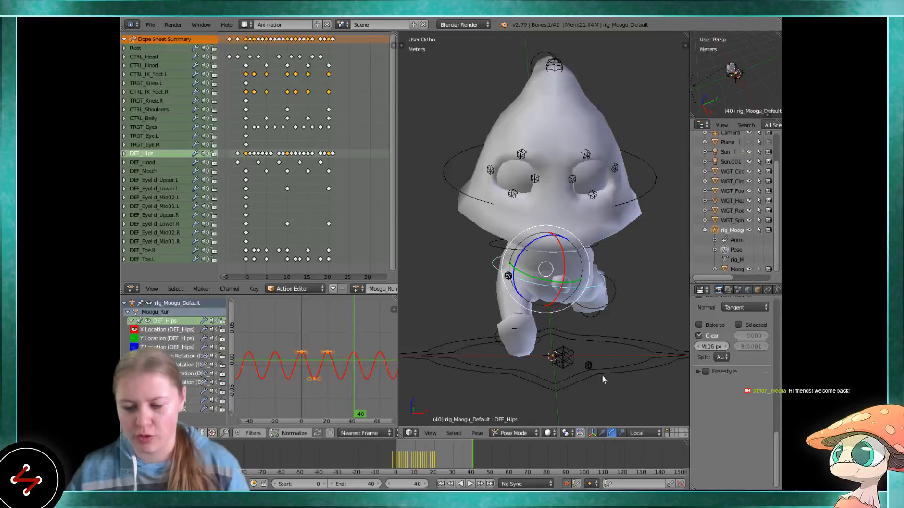
{"action": "middle_click_drag", "start_coordinate": [528, 281], "coordinate": [573, 290]}
{"action": "key", "text": "alt+a"}
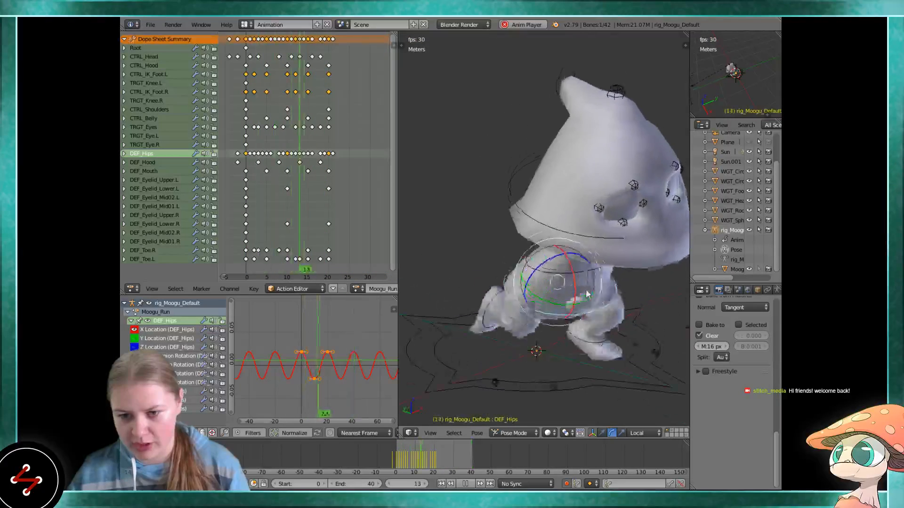
Stop the playback, go to frame 10 and show only the Y Quaternion Rotation curve of DEF_Hips in the graph
{"action": "key", "text": "alt+a"}
{"action": "left_click", "coordinate": [389, 458]}
{"action": "left_click_drag", "start_coordinate": [389, 458], "coordinate": [415, 456]}
{"action": "middle_click_drag", "start_coordinate": [499, 339], "coordinate": [404, 313]}
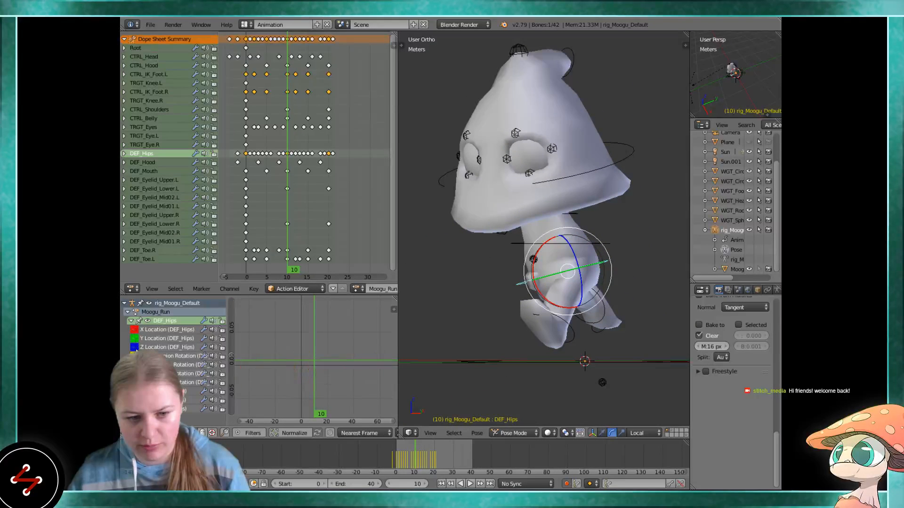
{"action": "scroll", "coordinate": [310, 344], "scroll_direction": "down", "scroll_amount": 20}
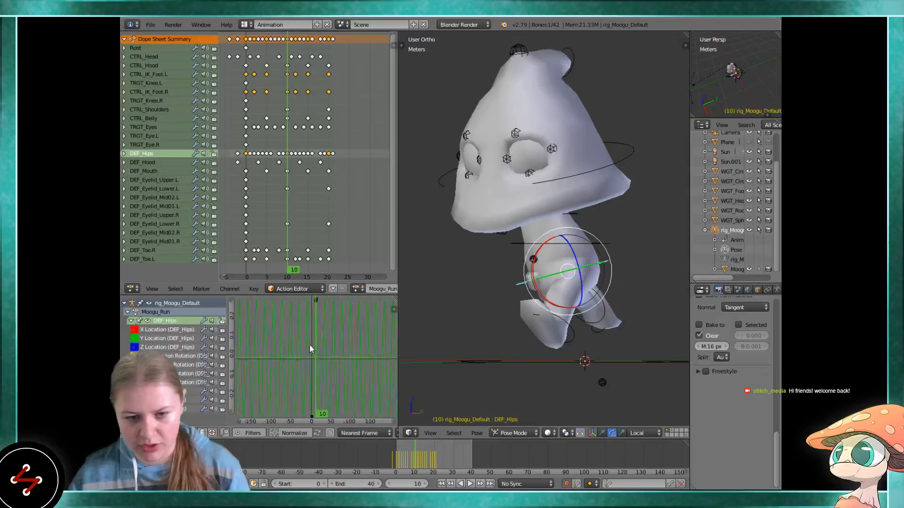
{"action": "middle_click_drag", "start_coordinate": [312, 343], "coordinate": [370, 357], "text": "ctrl"}
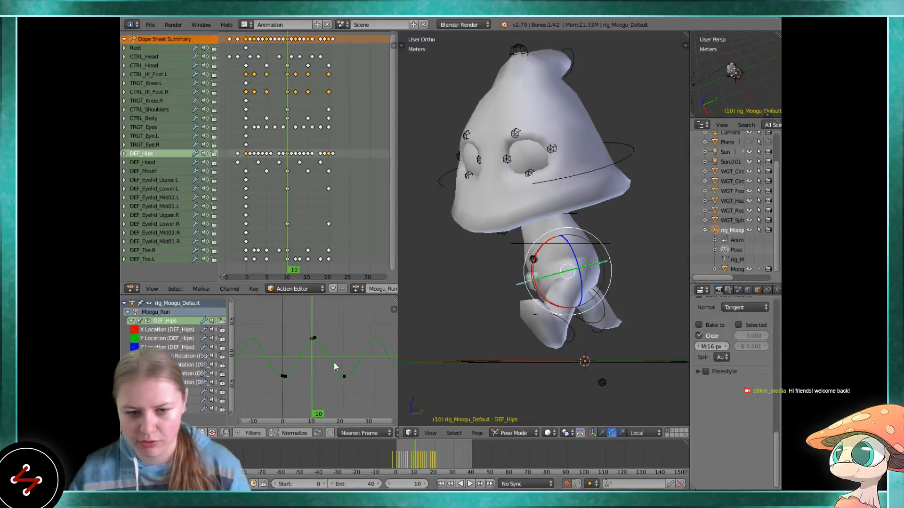
{"action": "scroll", "coordinate": [316, 350], "scroll_direction": "up", "scroll_amount": 2}
Select all Y Quaternion Rotation keyframes of DEF_Hips and scale the curve down vertically while the run cycle plays
{"action": "key", "text": "a"}
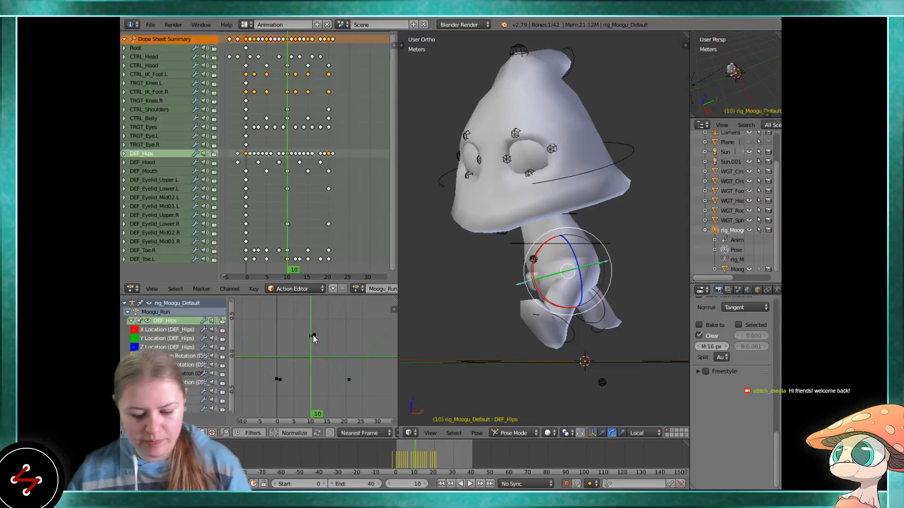
{"action": "key", "text": "a"}
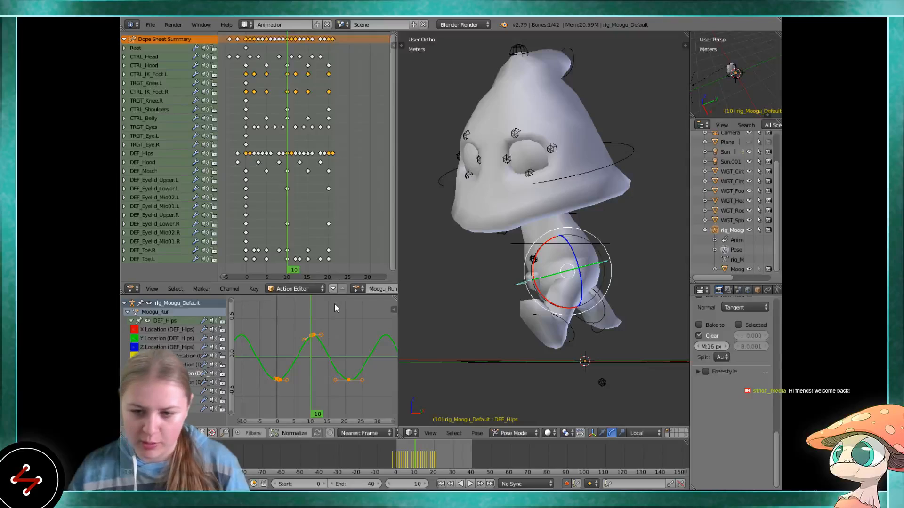
{"action": "key", "text": "alt+a"}
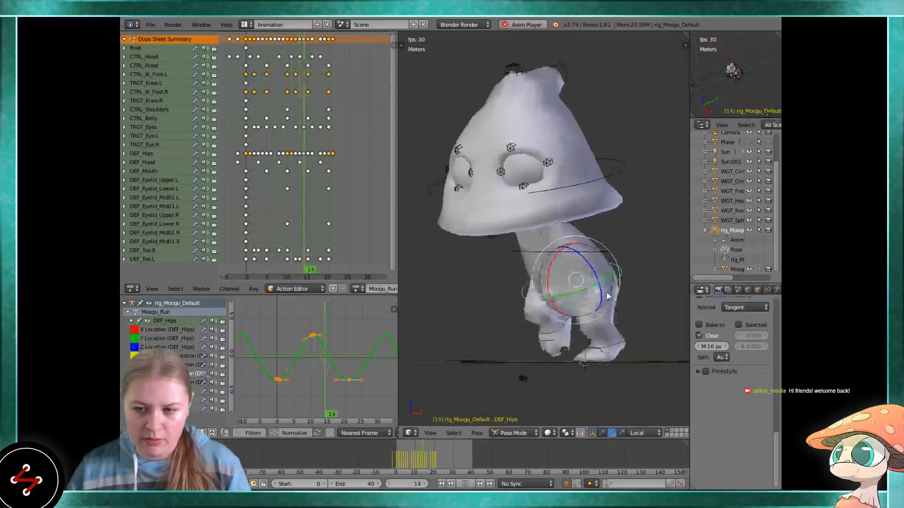
{"action": "middle_click_drag", "start_coordinate": [607, 293], "coordinate": [653, 296]}
{"action": "scroll", "coordinate": [282, 338], "scroll_direction": "down", "scroll_amount": 3}
{"action": "key", "text": "s"}
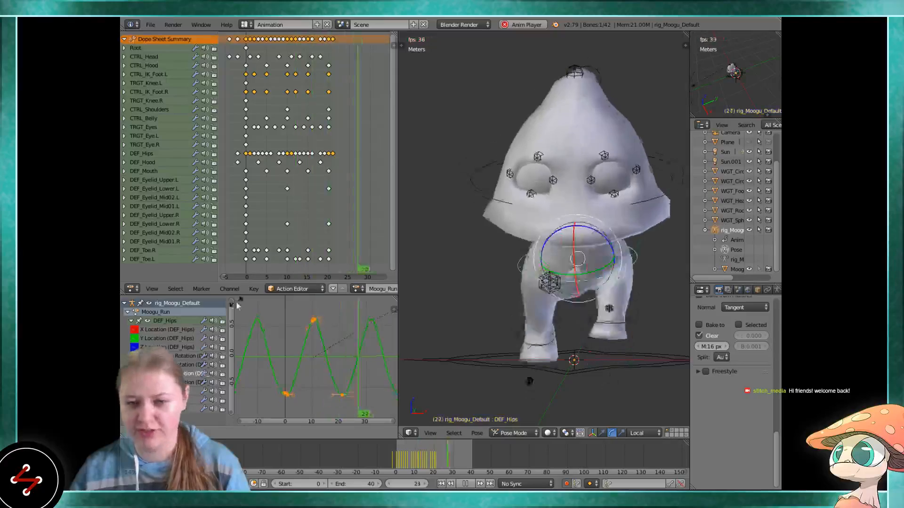
{"action": "left_click", "coordinate": [346, 337]}
Hide the 3D manipulator and review the playing run cycle from the side, front and back
{"action": "middle_click_drag", "start_coordinate": [555, 287], "coordinate": [468, 279]}
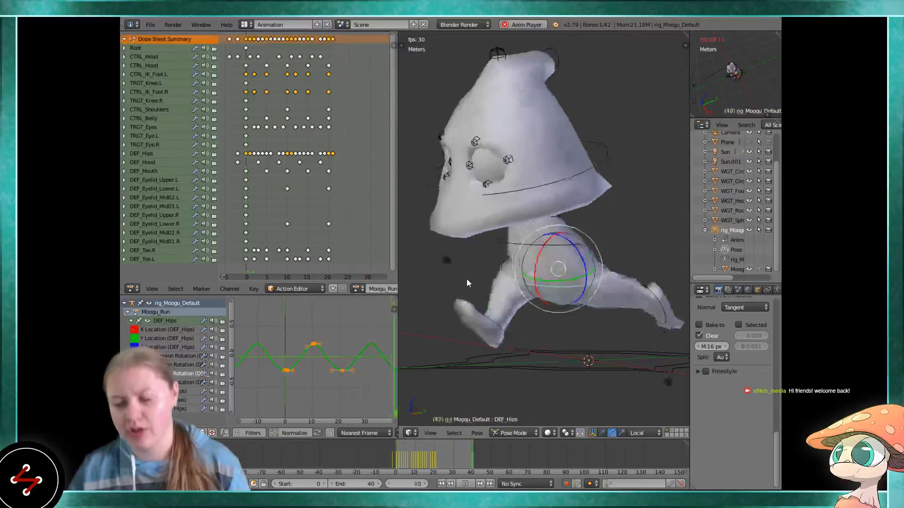
{"action": "left_click", "coordinate": [594, 433]}
{"action": "scroll", "coordinate": [510, 337], "scroll_direction": "down", "scroll_amount": 5}
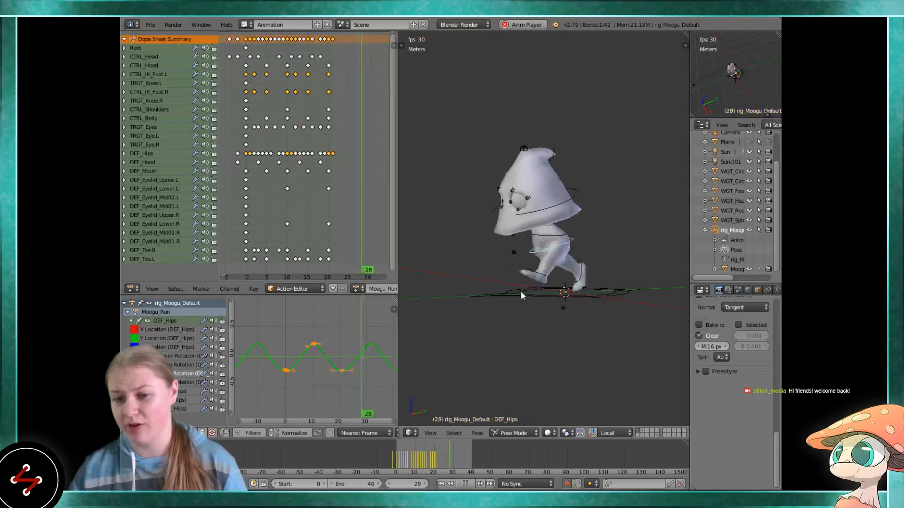
{"action": "middle_click_drag", "start_coordinate": [521, 291], "coordinate": [593, 291]}
{"action": "scroll", "coordinate": [592, 297], "scroll_direction": "up", "scroll_amount": 2}
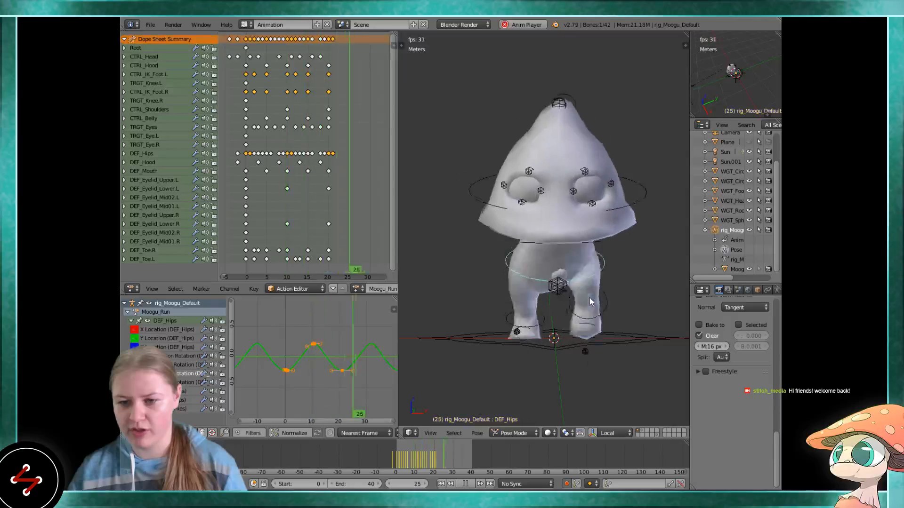
{"action": "middle_click_drag", "start_coordinate": [589, 298], "coordinate": [519, 276]}
{"action": "scroll", "coordinate": [540, 293], "scroll_direction": "down", "scroll_amount": 3}
{"action": "scroll", "coordinate": [476, 295], "scroll_direction": "up", "scroll_amount": 2}
{"action": "scroll", "coordinate": [470, 294], "scroll_direction": "up", "scroll_amount": 5}
{"action": "scroll", "coordinate": [520, 278], "scroll_direction": "up", "scroll_amount": 2}
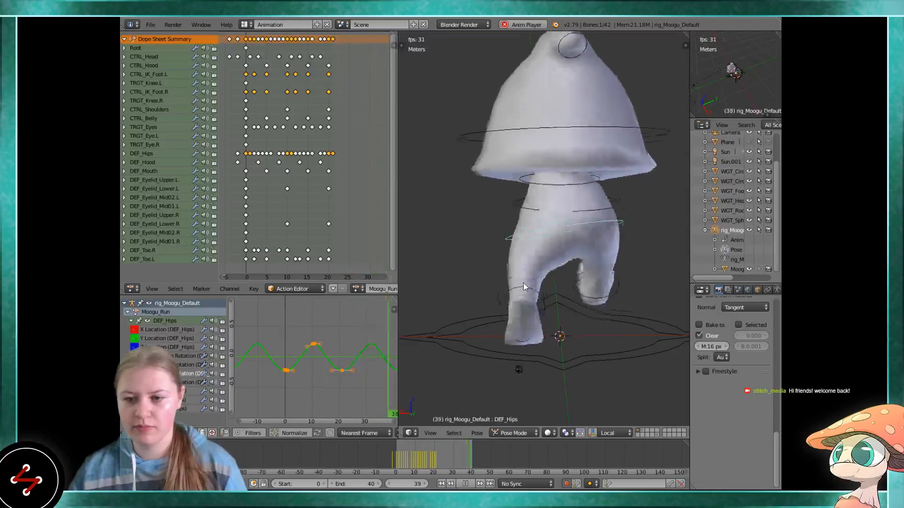
Stop the playback, go to frame 0 and select the DEF_Hips Y Quaternion Rotation keyframes at frames 0 and 10
{"action": "key", "text": "alt+a"}
{"action": "middle_click_drag", "start_coordinate": [515, 301], "coordinate": [589, 298]}
{"action": "left_click", "coordinate": [390, 456]}
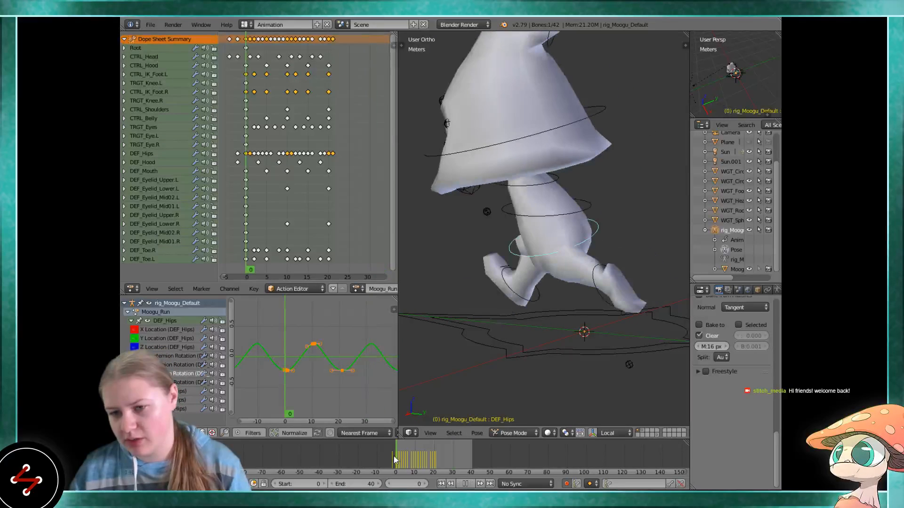
{"action": "middle_click_drag", "start_coordinate": [453, 352], "coordinate": [620, 343]}
{"action": "scroll", "coordinate": [281, 369], "scroll_direction": "up", "scroll_amount": 10}
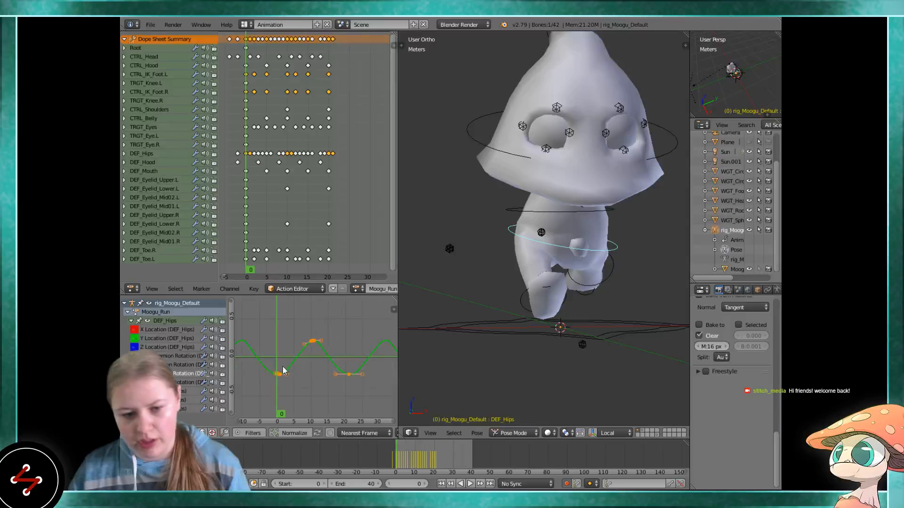
{"action": "middle_click_drag", "start_coordinate": [273, 362], "coordinate": [343, 351]}
{"action": "scroll", "coordinate": [343, 351], "scroll_direction": "up", "scroll_amount": 15}
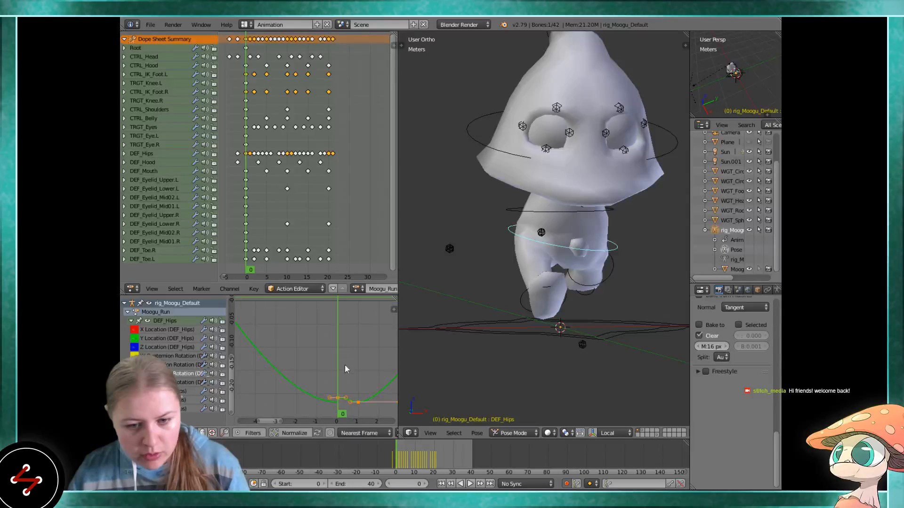
{"action": "right_click", "coordinate": [341, 388]}
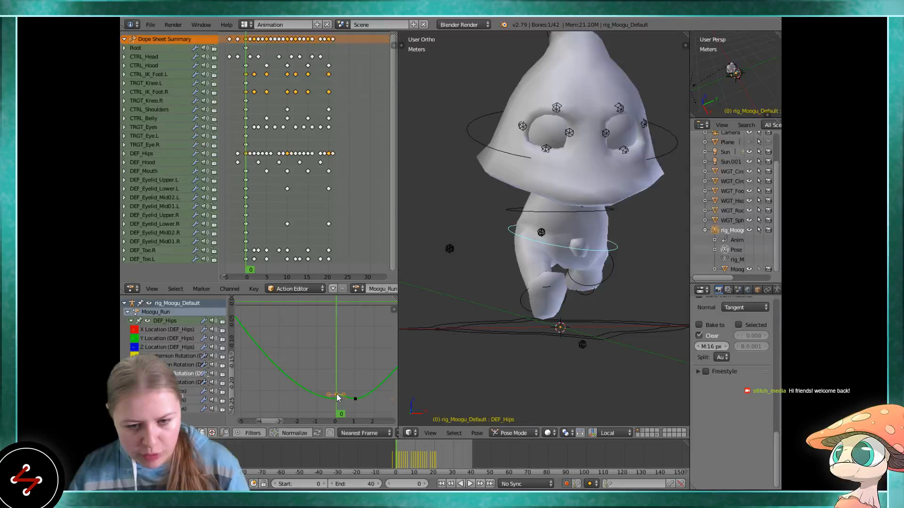
{"action": "scroll", "coordinate": [344, 331], "scroll_direction": "down", "scroll_amount": 6}
{"action": "middle_click_drag", "start_coordinate": [337, 334], "coordinate": [301, 335]}
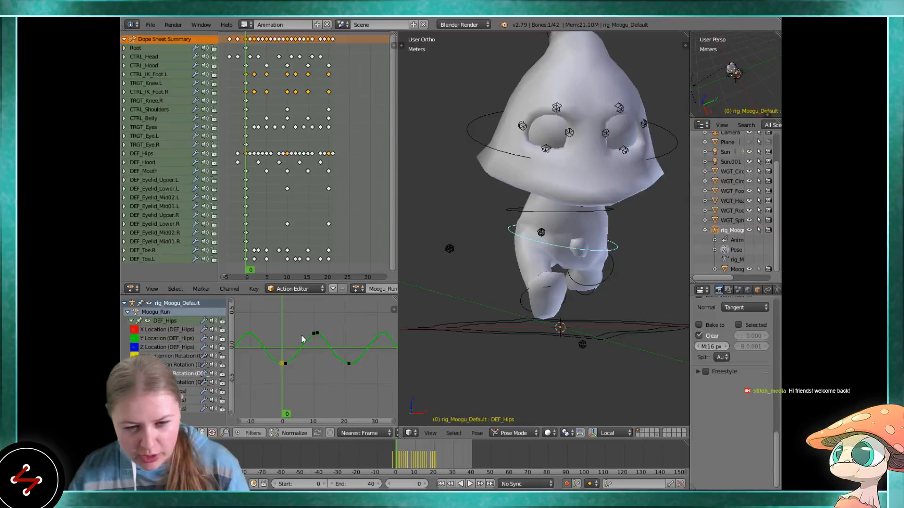
{"action": "scroll", "coordinate": [301, 336], "scroll_direction": "up", "scroll_amount": 2}
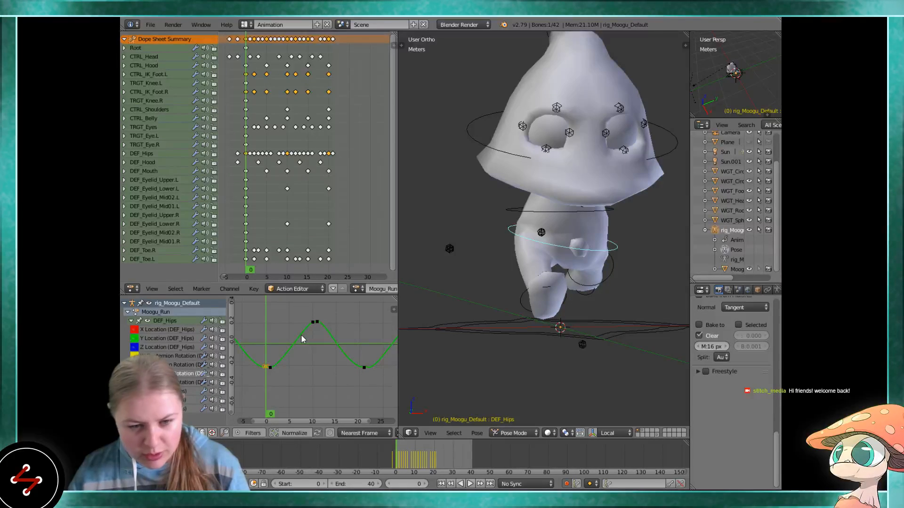
{"action": "scroll", "coordinate": [298, 337], "scroll_direction": "up", "scroll_amount": 2}
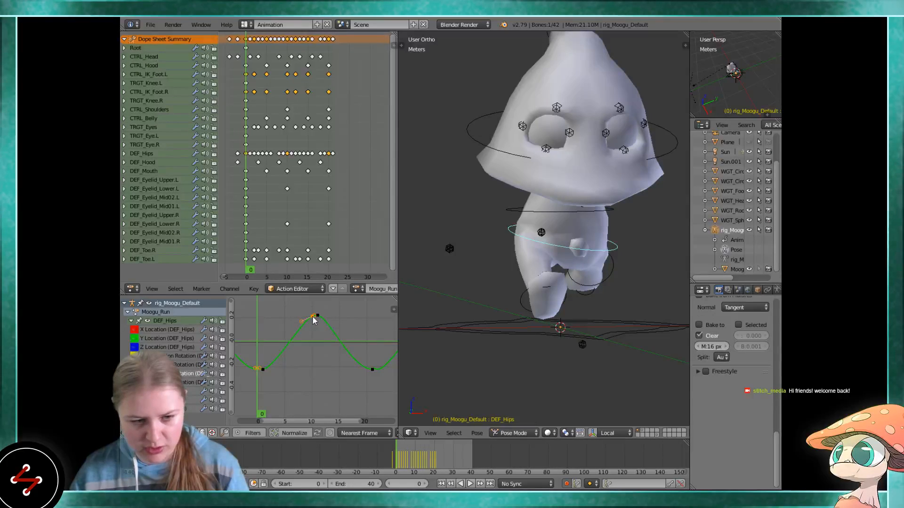
Try deleting the selected hip rotation keyframes at frames 0 and 10, and undo the deletion
{"action": "key", "text": "x"}
{"action": "left_click", "coordinate": [315, 321]}
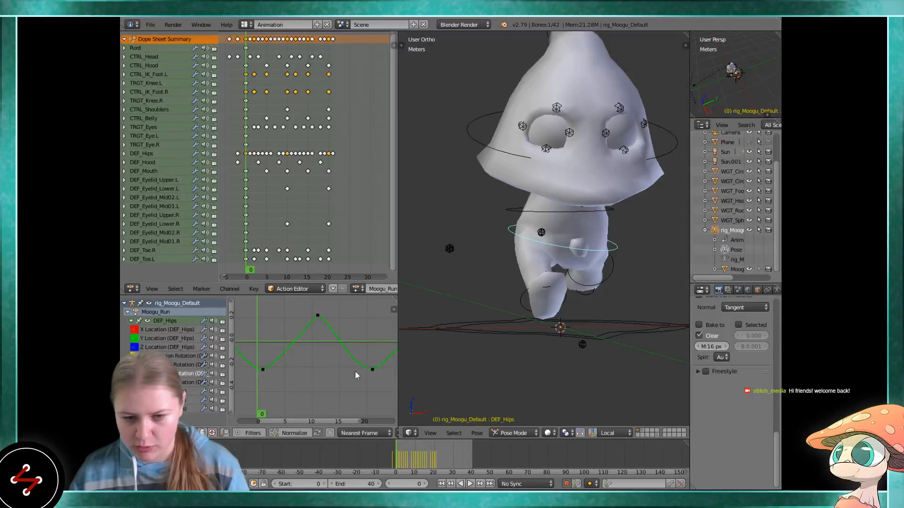
{"action": "key", "text": "ctrl+z"}
Inspect the curve around frame 0, and delete the DEF_Hips Y Quaternion Rotation keyframes at frames 0 and 10
{"action": "middle_click_drag", "start_coordinate": [274, 367], "coordinate": [314, 352]}
{"action": "scroll", "coordinate": [311, 351], "scroll_direction": "up", "scroll_amount": 5}
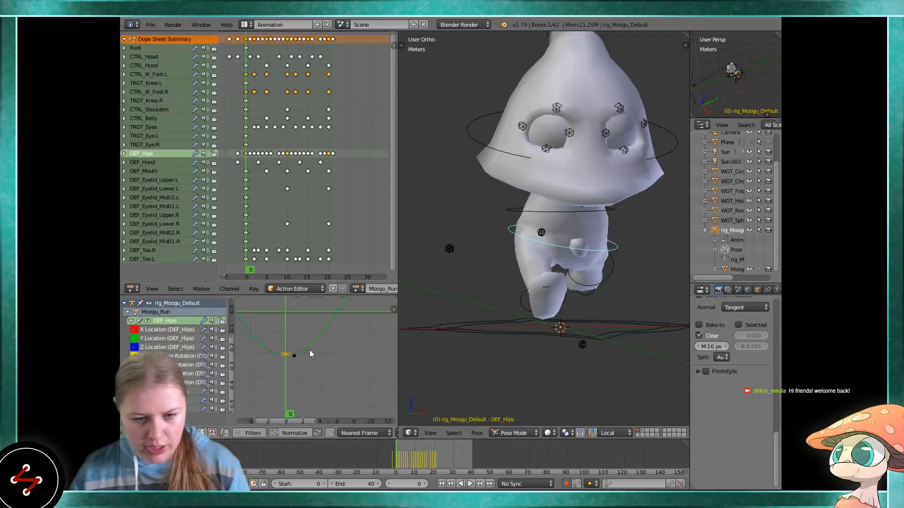
{"action": "scroll", "coordinate": [308, 354], "scroll_direction": "up", "scroll_amount": 10}
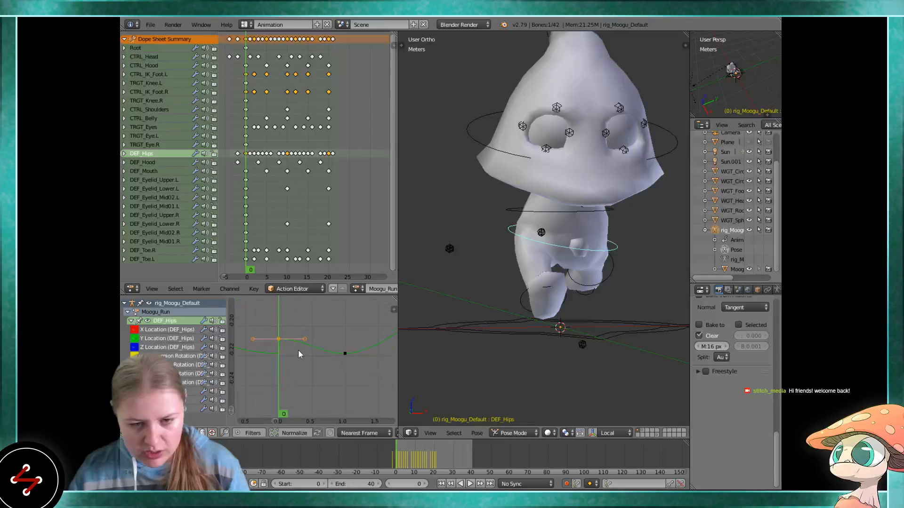
{"action": "middle_click_drag", "start_coordinate": [298, 350], "coordinate": [333, 358]}
{"action": "scroll", "coordinate": [325, 355], "scroll_direction": "up", "scroll_amount": 3}
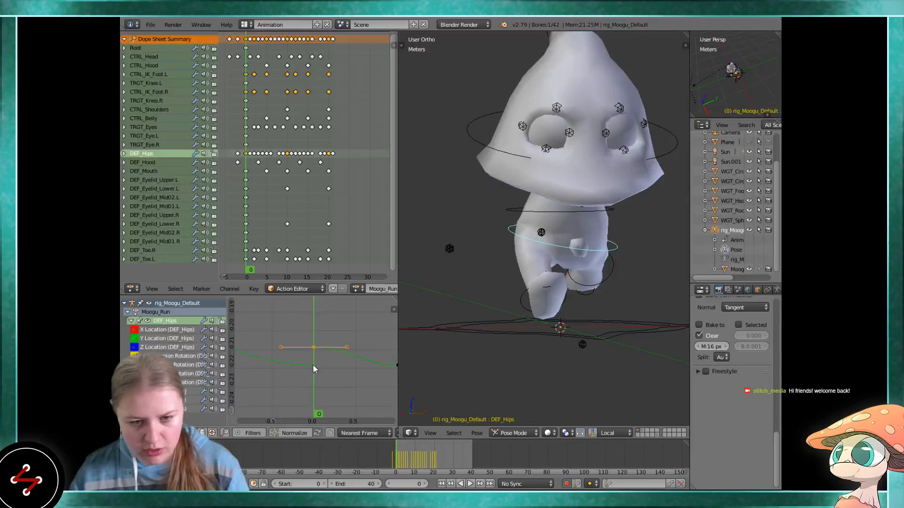
{"action": "scroll", "coordinate": [314, 346], "scroll_direction": "down", "scroll_amount": 2}
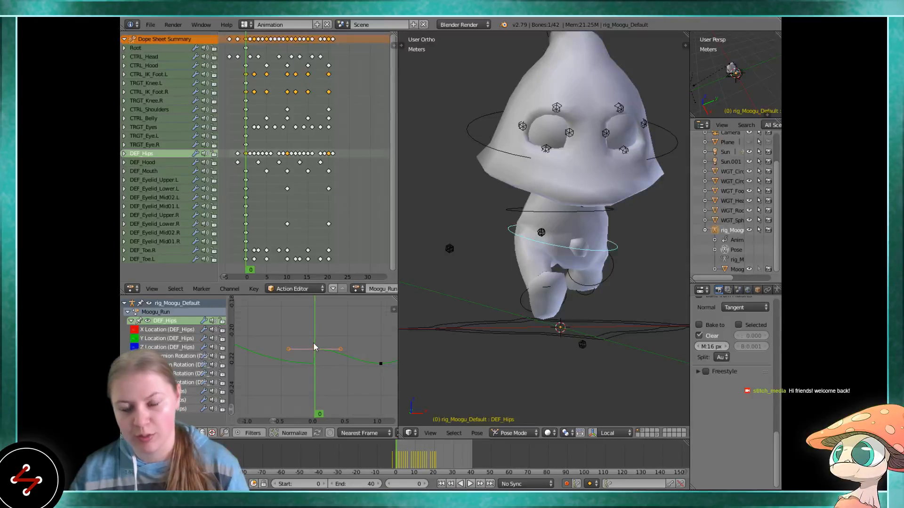
{"action": "scroll", "coordinate": [317, 345], "scroll_direction": "down", "scroll_amount": 1}
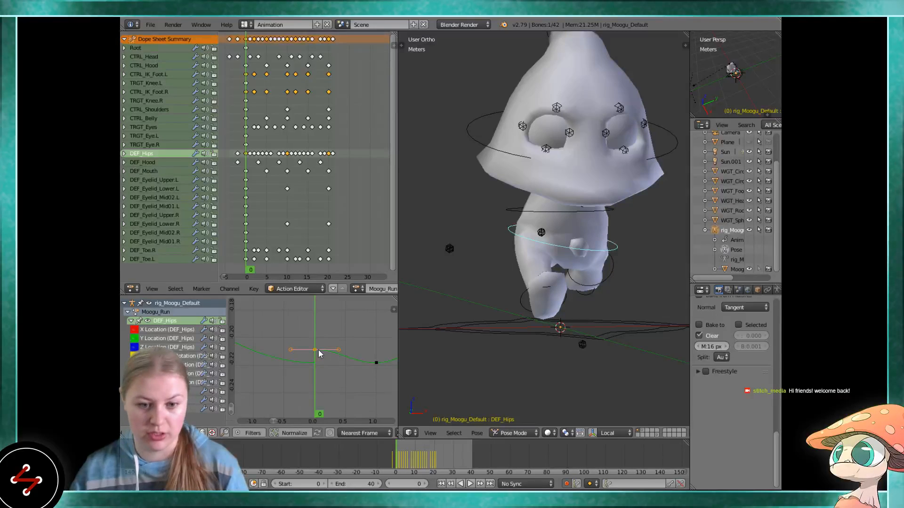
{"action": "scroll", "coordinate": [319, 351], "scroll_direction": "down", "scroll_amount": 14}
{"action": "middle_click_drag", "start_coordinate": [325, 345], "coordinate": [311, 397]}
{"action": "scroll", "coordinate": [313, 340], "scroll_direction": "down", "scroll_amount": 14}
{"action": "key", "text": "x"}
{"action": "left_click", "coordinate": [312, 340]}
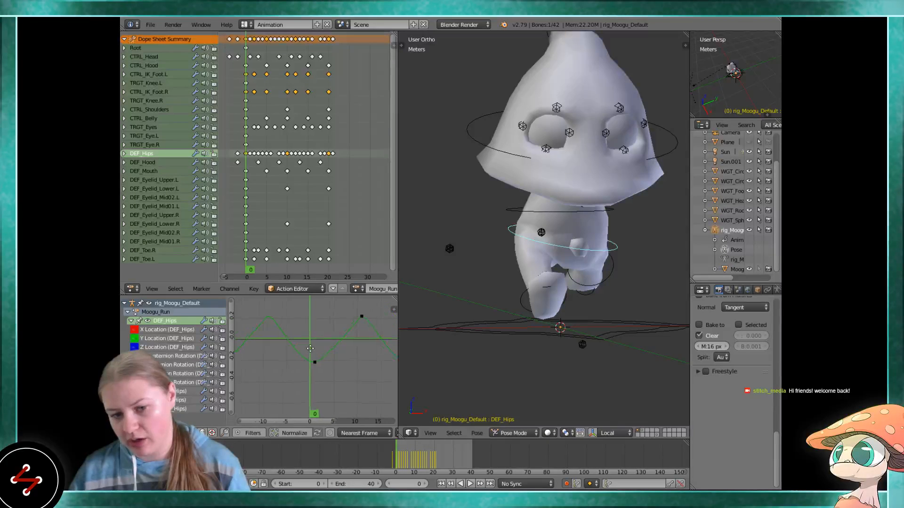
Play the cycle briefly, and compare the X Quaternion Rotation curve of DEF_Hips with its Y Quaternion Rotation curve
{"action": "key", "text": "Home"}
{"action": "key", "text": "alt+a"}
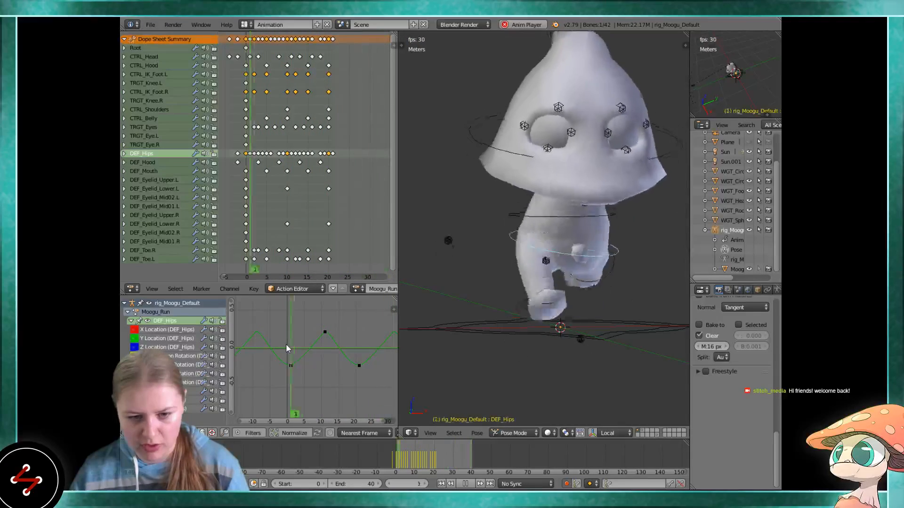
{"action": "key", "text": "Escape"}
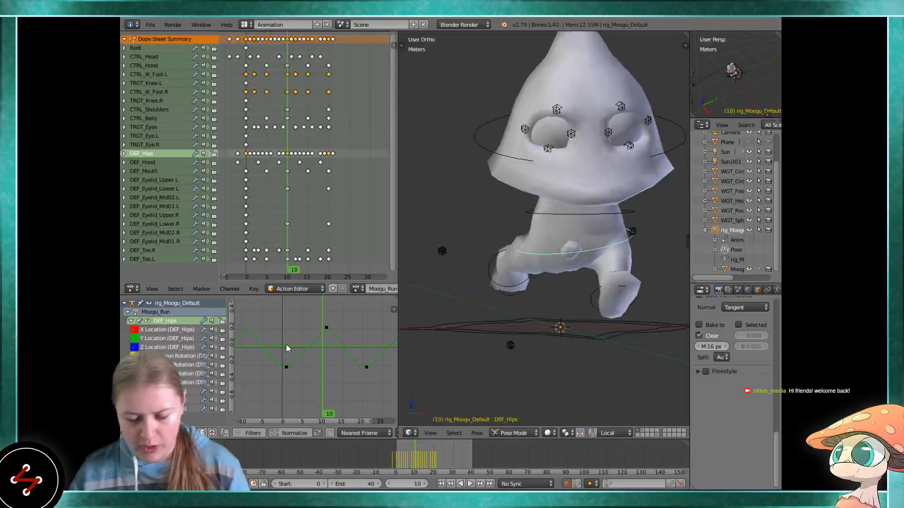
{"action": "left_click", "coordinate": [134, 374]}
{"action": "left_click", "coordinate": [134, 365]}
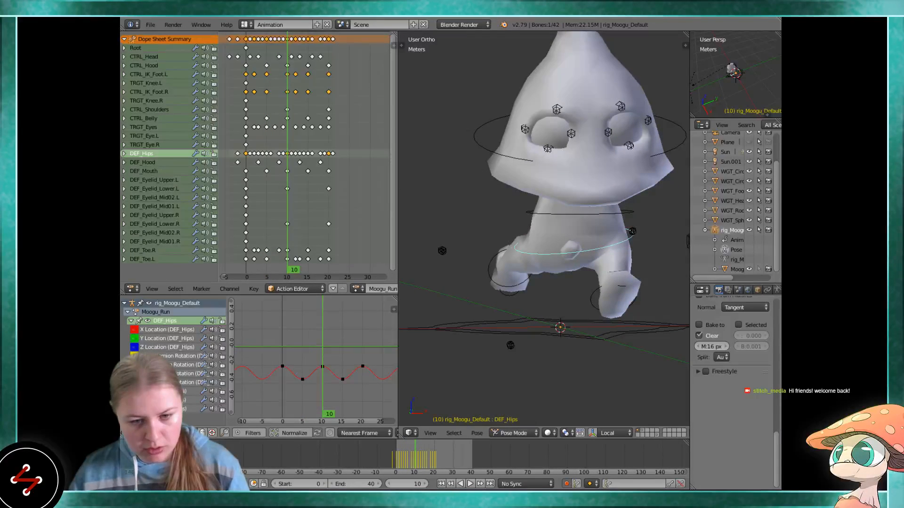
{"action": "left_click", "coordinate": [134, 365]}
{"action": "left_click", "coordinate": [134, 373]}
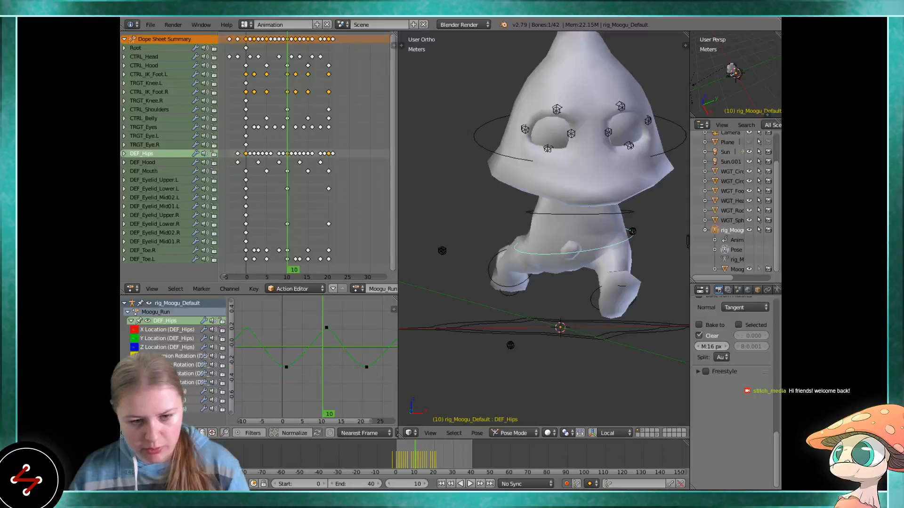
Compare the character's pose at frames 1, 21 and 0 against the hips' Y Quaternion Rotation keyframes
{"action": "left_click_drag", "start_coordinate": [282, 371], "coordinate": [286, 371]}
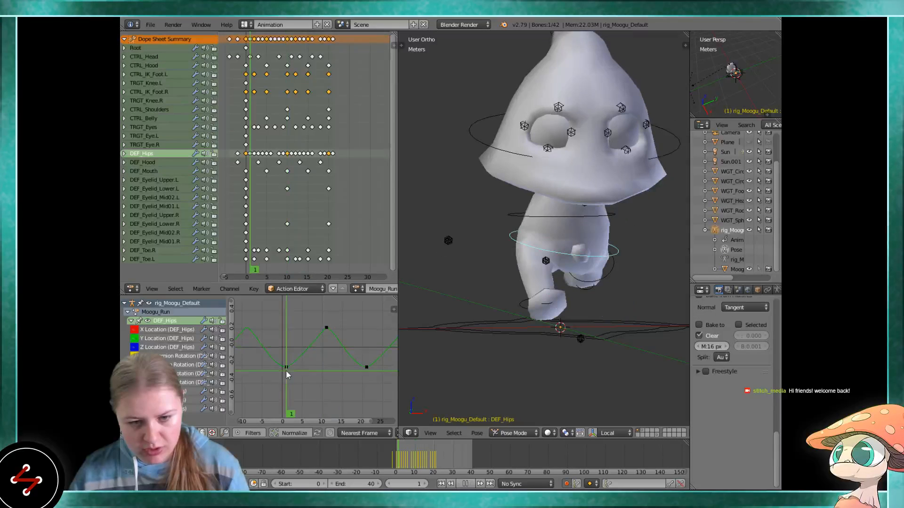
{"action": "key", "text": "alt+a"}
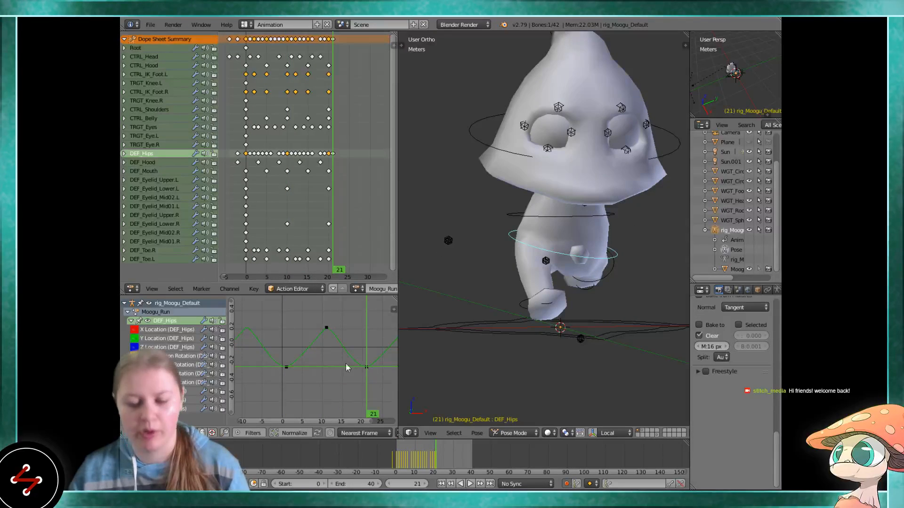
{"action": "left_click_drag", "start_coordinate": [296, 364], "coordinate": [277, 369]}
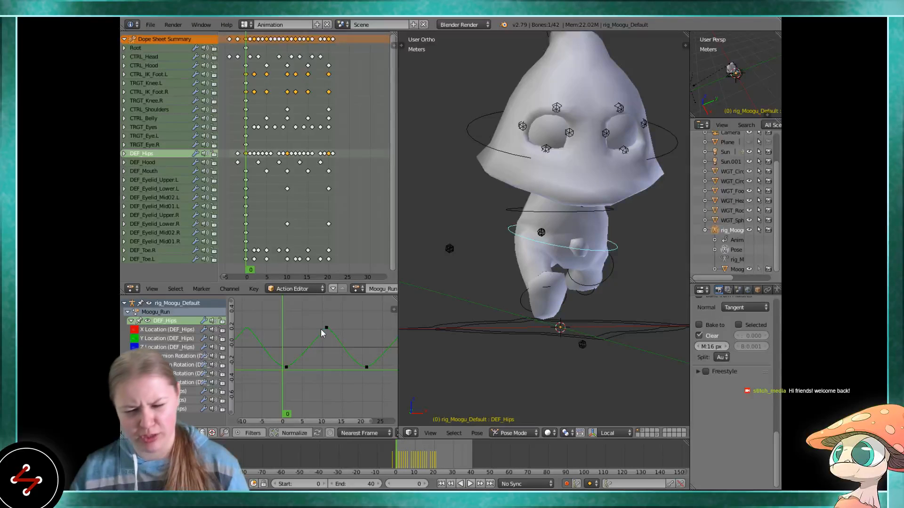
Play the run cycle and review the adjusted hip rotation from the front at a wider view
{"action": "scroll", "coordinate": [322, 333], "scroll_direction": "down", "scroll_amount": 1}
{"action": "key", "text": "alt+a"}
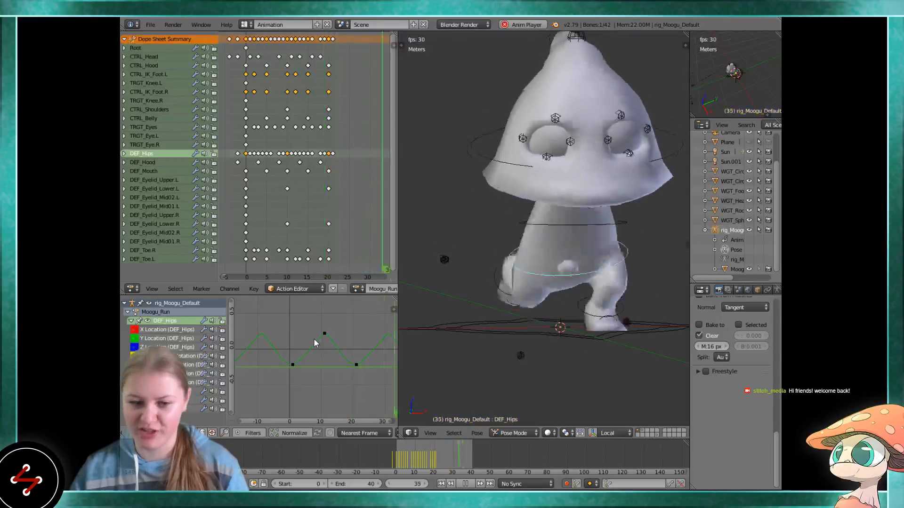
{"action": "scroll", "coordinate": [314, 339], "scroll_direction": "down", "scroll_amount": 2}
{"action": "middle_click_drag", "start_coordinate": [297, 334], "coordinate": [280, 334]}
{"action": "scroll", "coordinate": [499, 282], "scroll_direction": "down", "scroll_amount": 4}
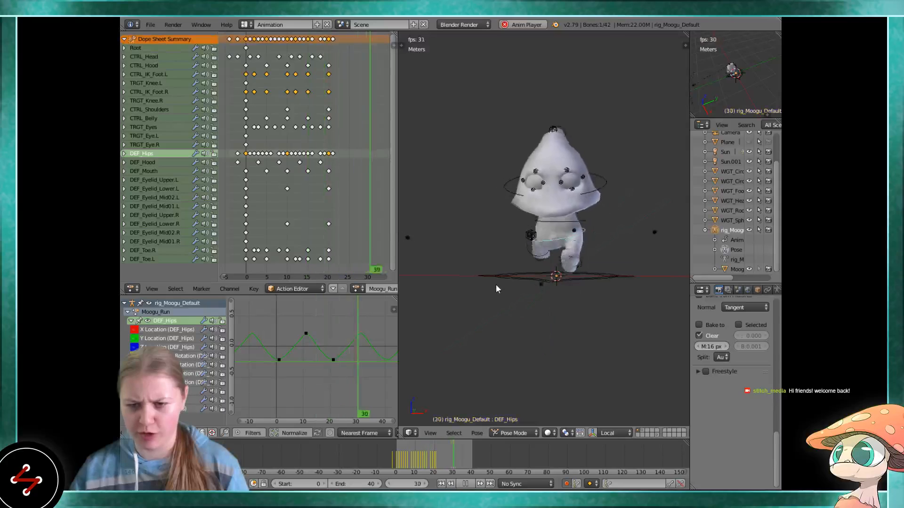
{"action": "middle_click_drag", "start_coordinate": [496, 286], "coordinate": [505, 288]}
{"action": "scroll", "coordinate": [505, 288], "scroll_direction": "up", "scroll_amount": 1}
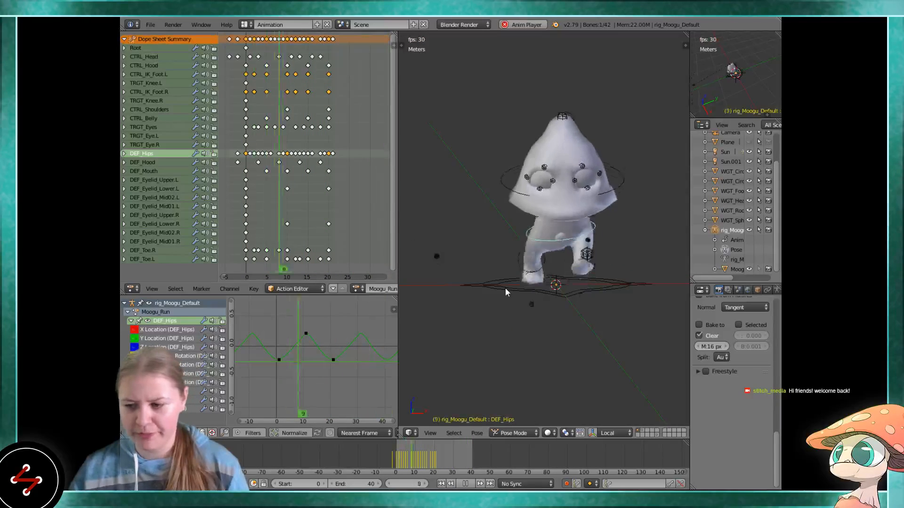
Stop the playback and examine the running pose from the side at frames 1 and 0
{"action": "scroll", "coordinate": [505, 288], "scroll_direction": "up", "scroll_amount": 5}
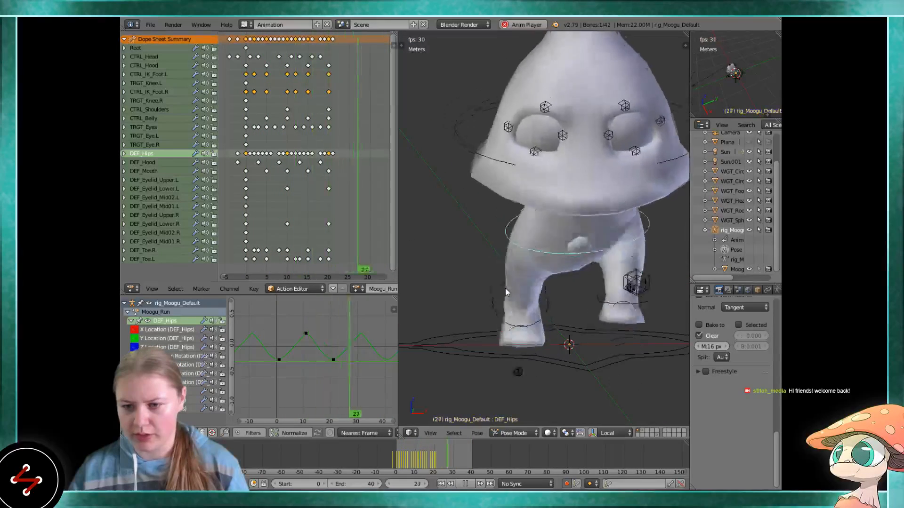
{"action": "key", "text": "Escape"}
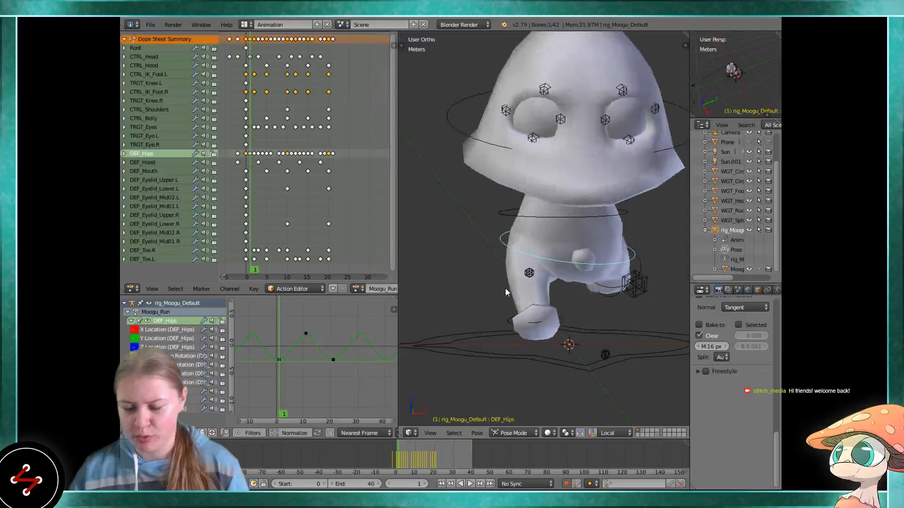
{"action": "middle_click_drag", "start_coordinate": [505, 287], "coordinate": [417, 293]}
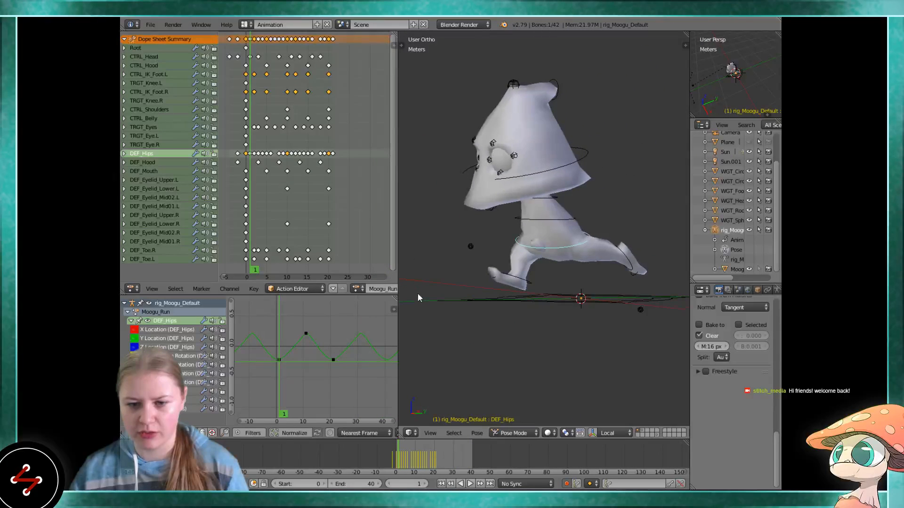
{"action": "scroll", "coordinate": [418, 298], "scroll_direction": "up", "scroll_amount": 4}
{"action": "scroll", "coordinate": [324, 363], "scroll_direction": "up", "scroll_amount": 3}
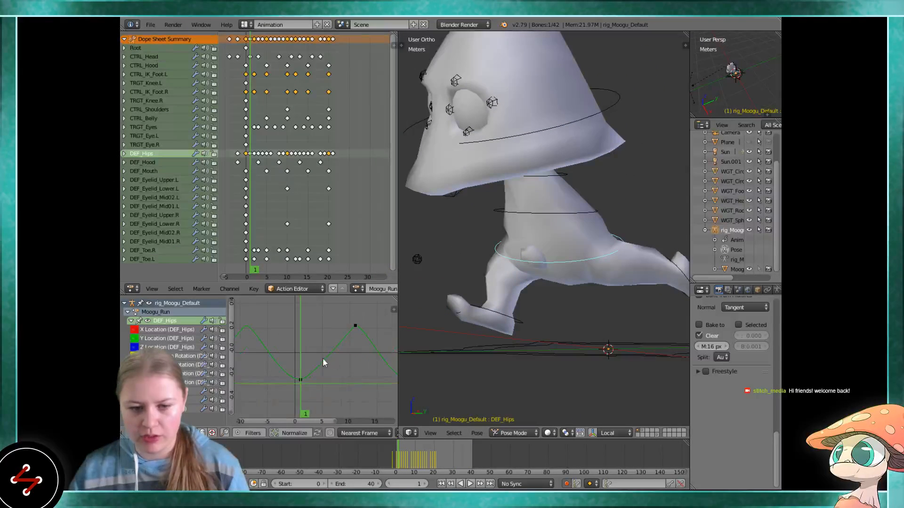
{"action": "scroll", "coordinate": [323, 360], "scroll_direction": "up", "scroll_amount": 2}
{"action": "left_click_drag", "start_coordinate": [299, 351], "coordinate": [280, 348]}
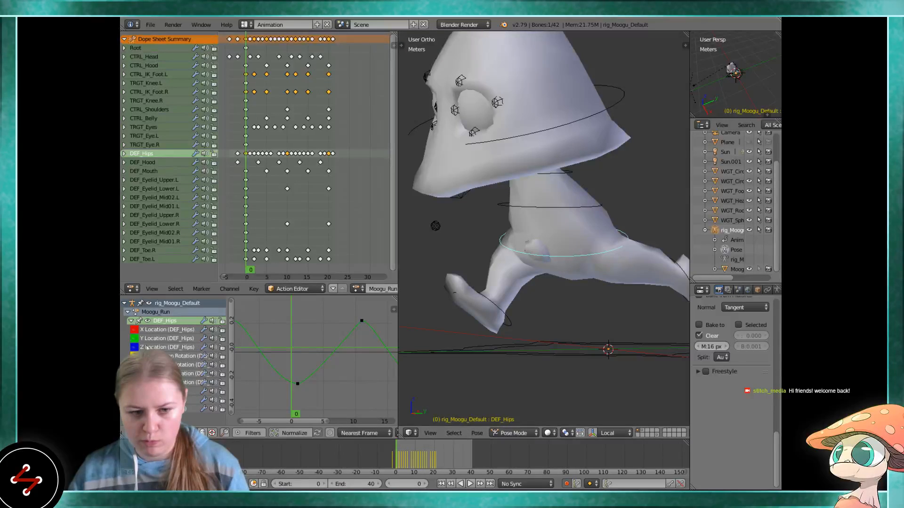
Display the X, Y and Z Location curves of DEF_Hips alongside its Y Quaternion Rotation curve
{"action": "left_click", "coordinate": [135, 331]}
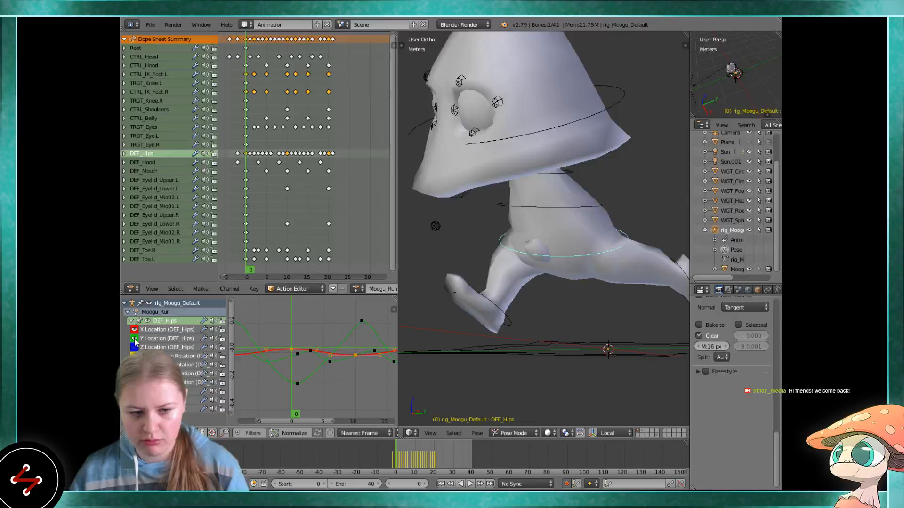
{"action": "left_click", "coordinate": [135, 347]}
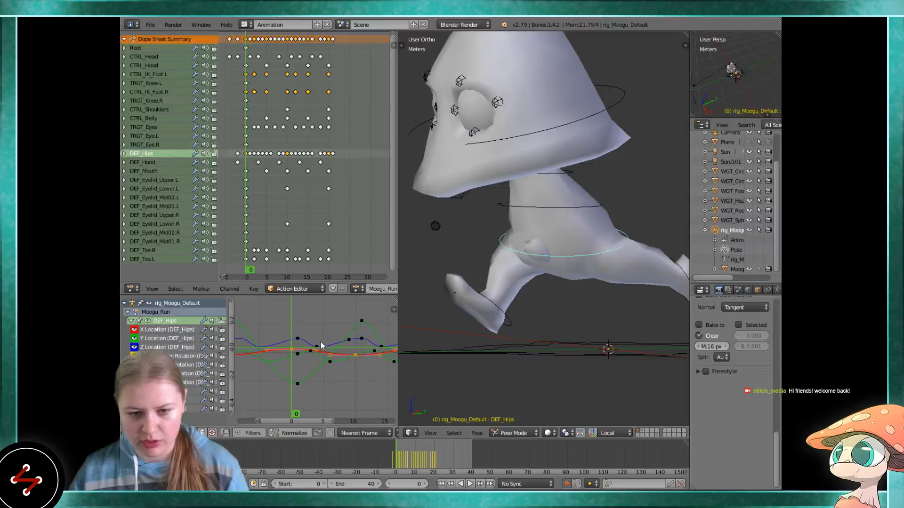
{"action": "key", "text": "a"}
{"action": "mouse_move", "coordinate": [289, 330]}
{"action": "left_mouse_down"}
{"action": "mouse_move", "coordinate": [303, 332]}
{"action": "mouse_move", "coordinate": [291, 331]}
{"action": "left_mouse_up"}
Add the CTRL_IK_Foot.R bone to the selection, and hide the X, Y and Z Location curves of DEF_Hips
{"action": "right_click", "coordinate": [508, 323], "text": "shift"}
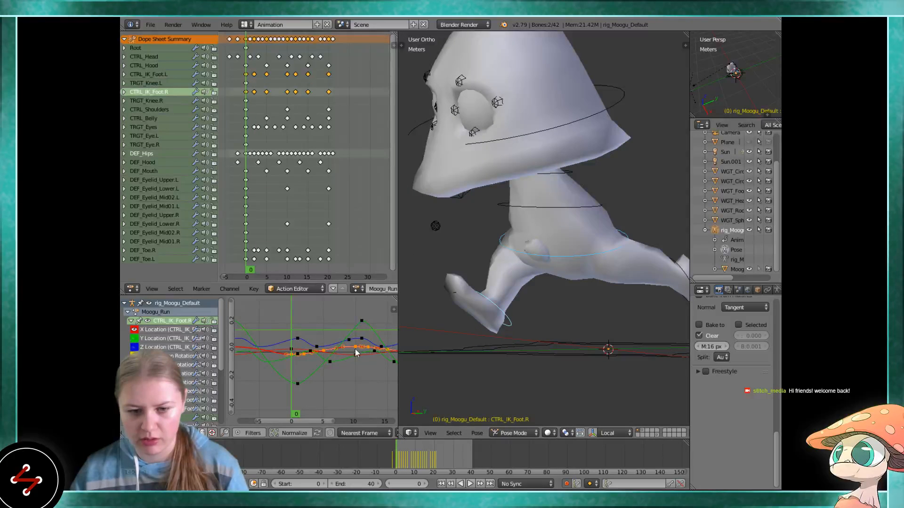
{"action": "scroll", "coordinate": [141, 346], "scroll_direction": "down", "scroll_amount": 5}
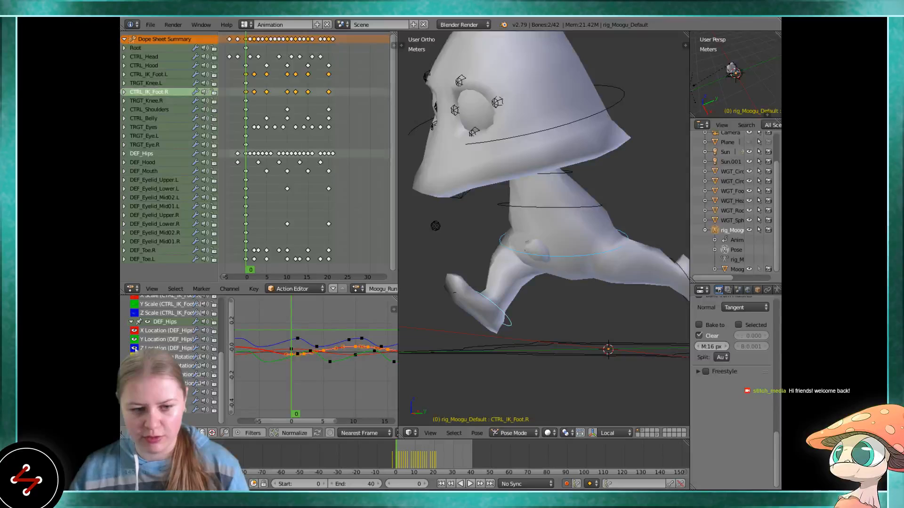
{"action": "left_click", "coordinate": [135, 348]}
{"action": "left_click", "coordinate": [134, 339]}
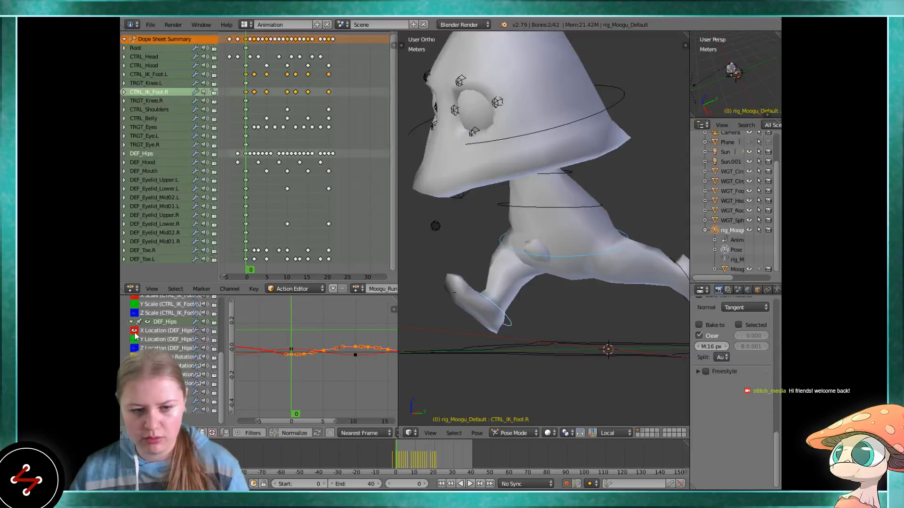
{"action": "left_click", "coordinate": [135, 331]}
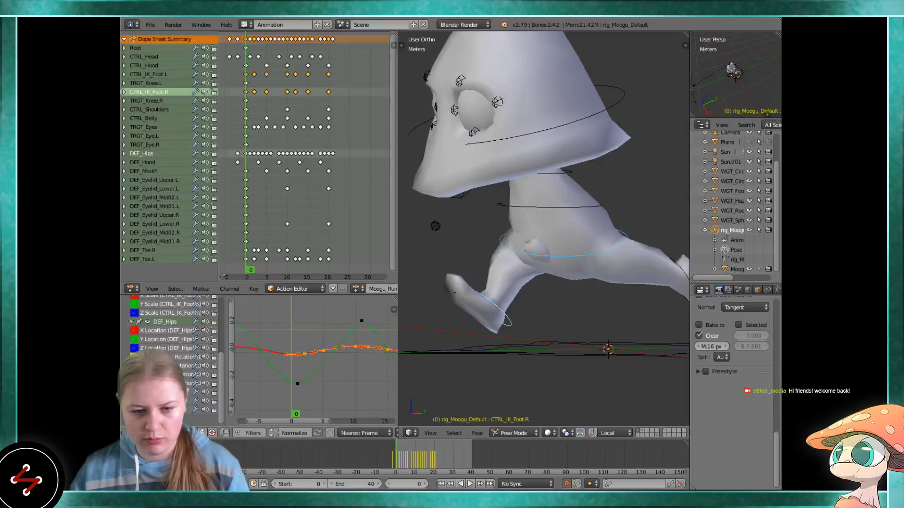
Deselect all keyframes, and display the right foot control's Y Location curve instead of its X Location curve
{"action": "scroll", "coordinate": [135, 330], "scroll_direction": "up", "scroll_amount": 8}
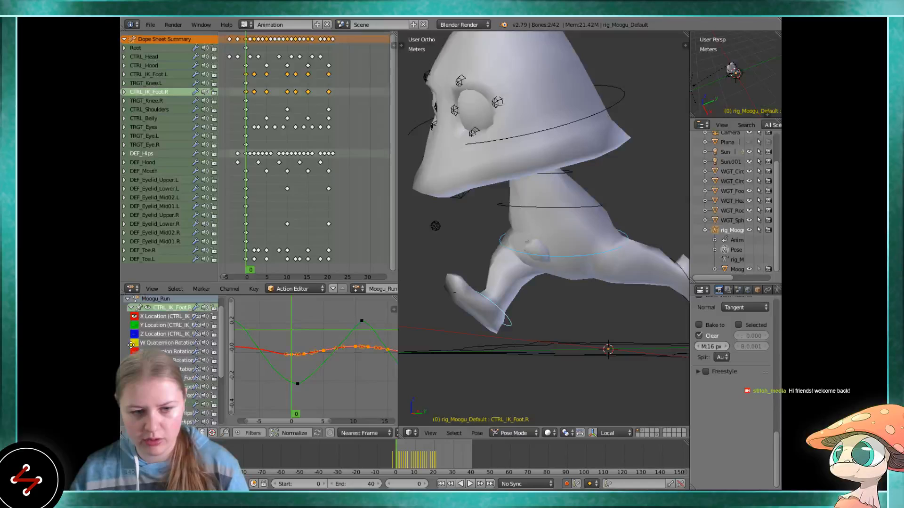
{"action": "key", "text": "a"}
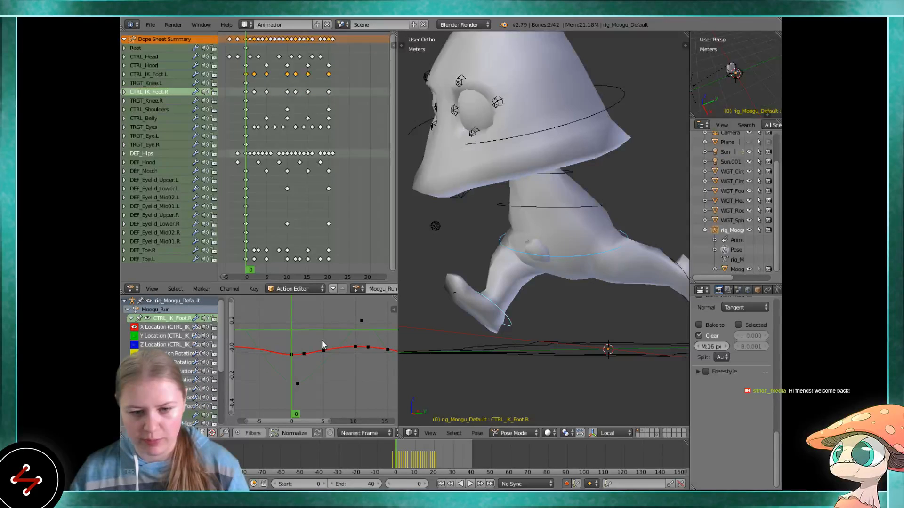
{"action": "middle_click_drag", "start_coordinate": [314, 340], "coordinate": [289, 339]}
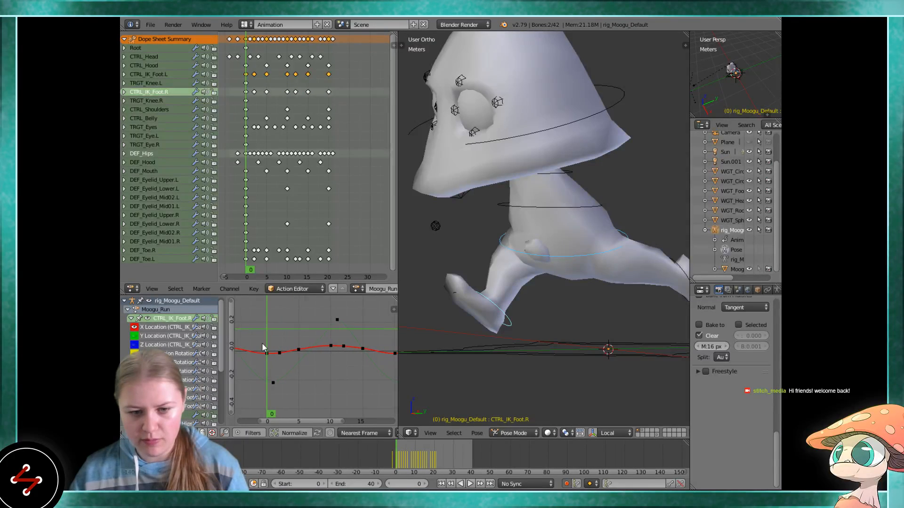
{"action": "left_click", "coordinate": [135, 328]}
{"action": "left_click", "coordinate": [134, 336]}
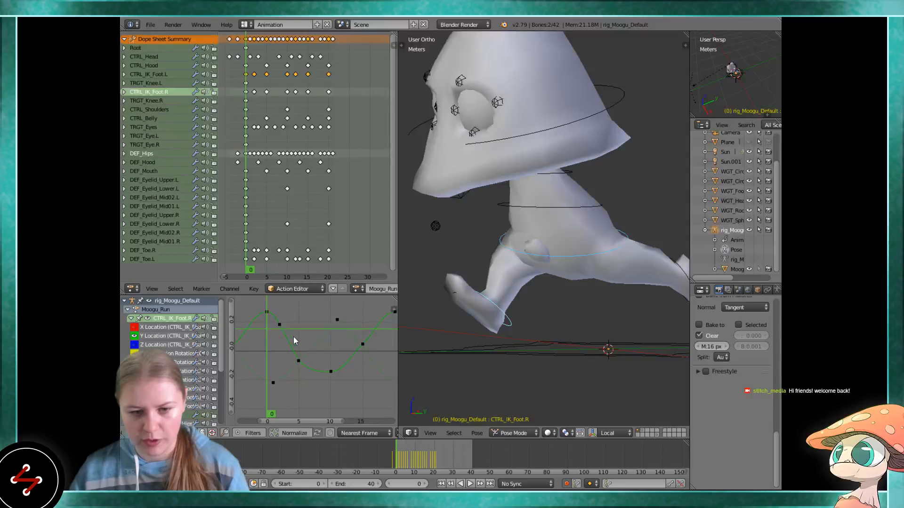
{"action": "scroll", "coordinate": [295, 324], "scroll_direction": "down", "scroll_amount": 2}
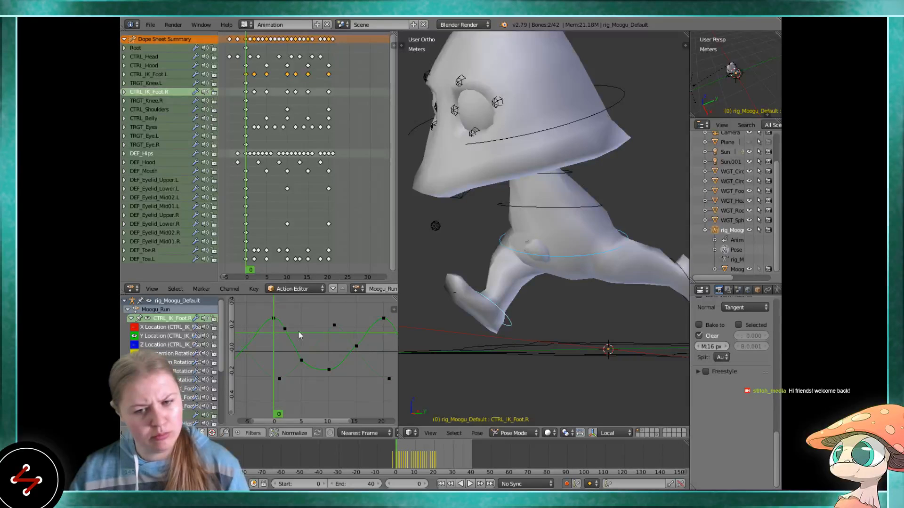
Select only CTRL_IK_Foot.R, show the translate manipulator, and display the foot's Z Location curve instead of its Y Location curve
{"action": "left_click", "coordinate": [592, 432]}
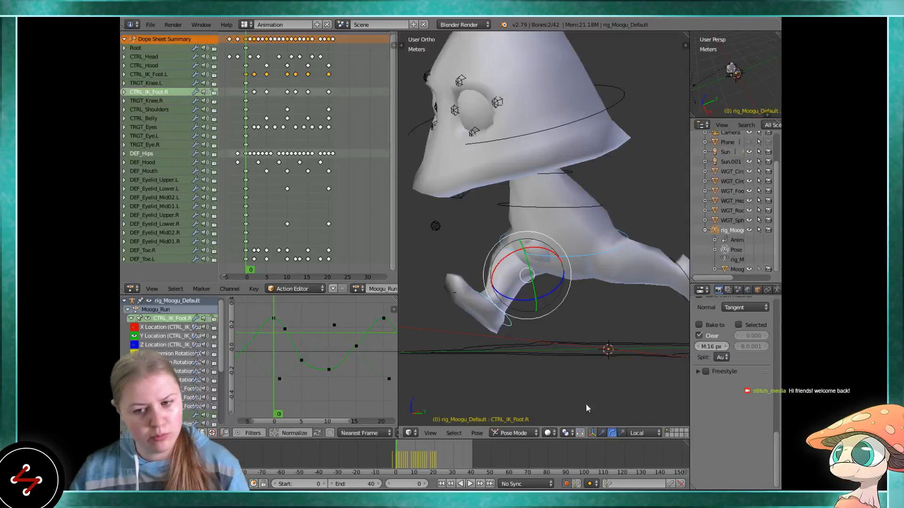
{"action": "right_click", "coordinate": [511, 324]}
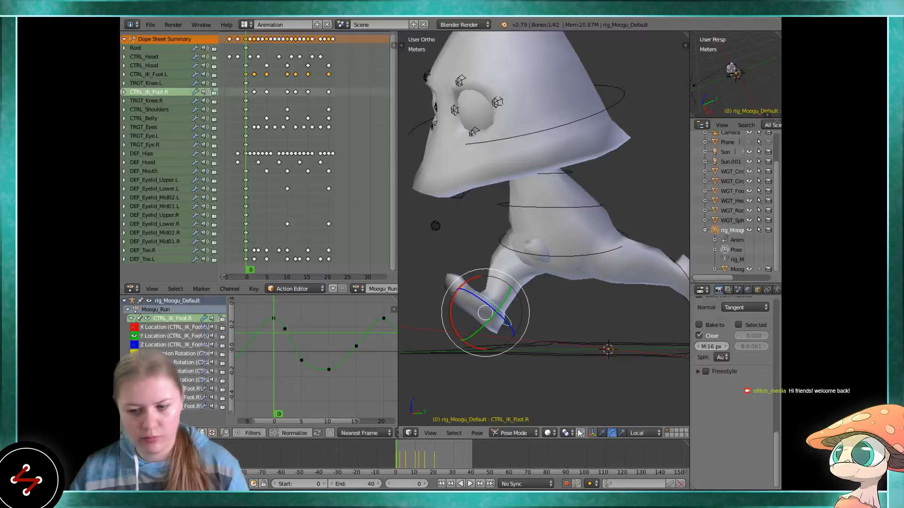
{"action": "left_click", "coordinate": [602, 433]}
{"action": "scroll", "coordinate": [188, 323], "scroll_direction": "up", "scroll_amount": 1}
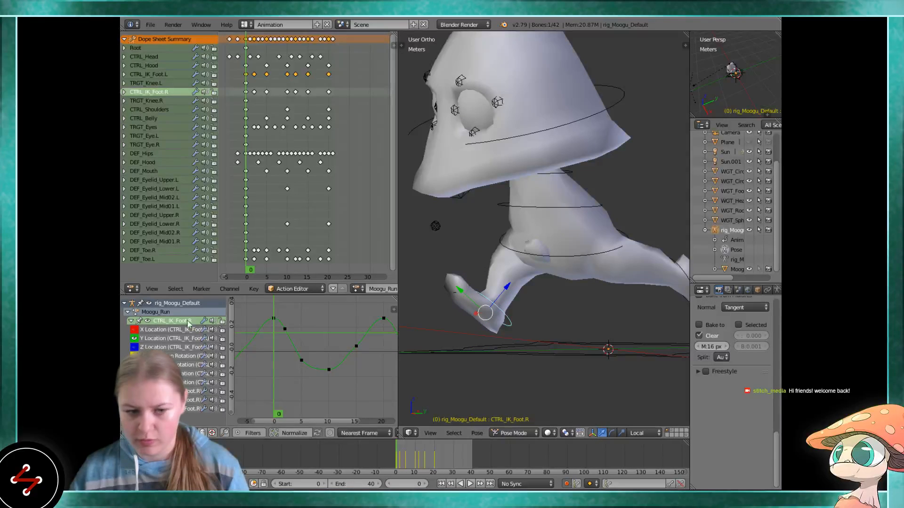
{"action": "left_click", "coordinate": [134, 338]}
{"action": "left_click", "coordinate": [134, 347]}
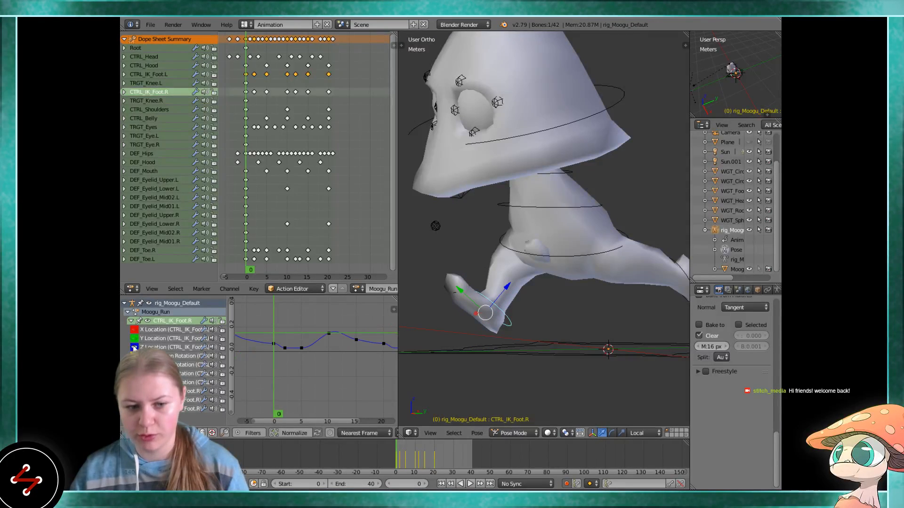
Add DEF_Hips to the selection, and compare its Y Quaternion Rotation curve with the right foot's Z Location curve around frame 0
{"action": "right_click", "coordinate": [509, 258], "text": "shift"}
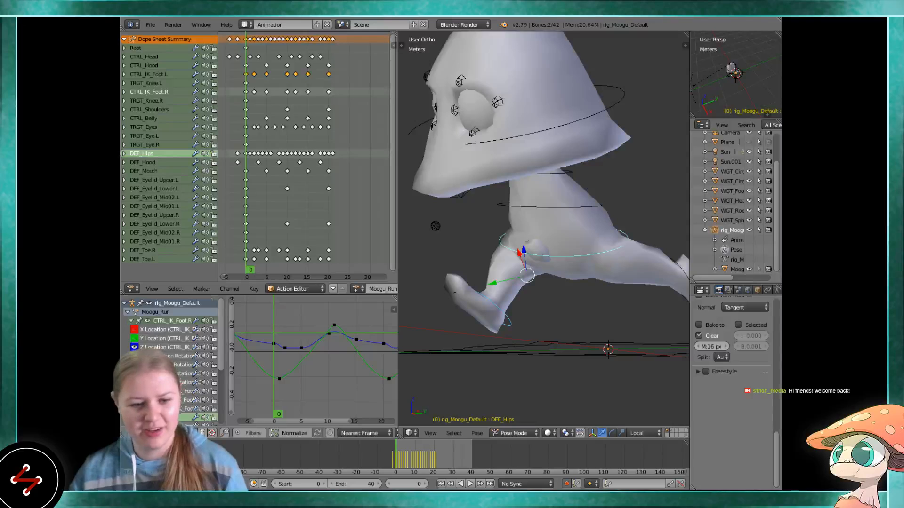
{"action": "scroll", "coordinate": [194, 354], "scroll_direction": "down", "scroll_amount": 4}
{"action": "scroll", "coordinate": [288, 351], "scroll_direction": "down", "scroll_amount": 3}
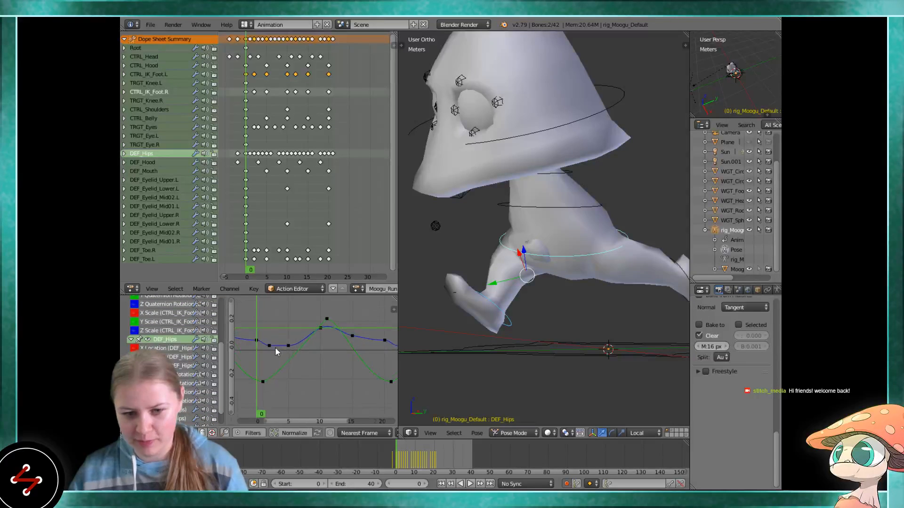
{"action": "scroll", "coordinate": [312, 353], "scroll_direction": "up", "scroll_amount": 4}
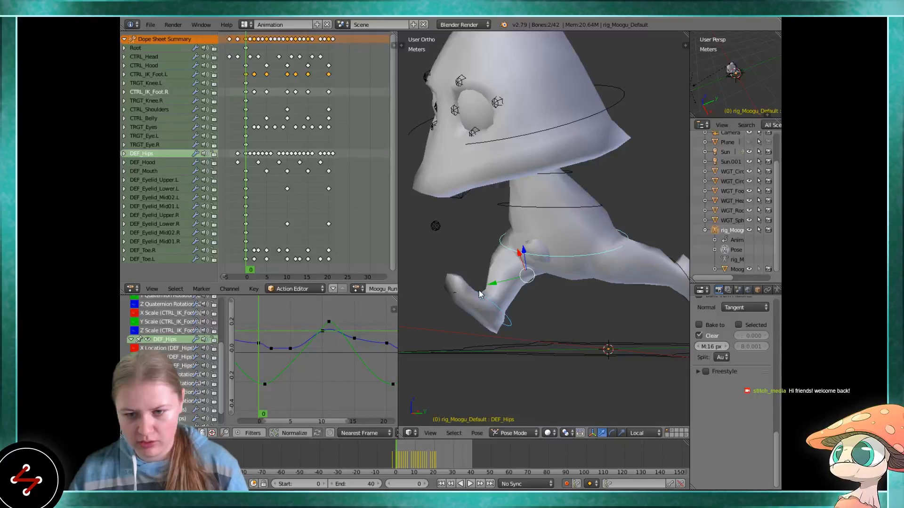
{"action": "middle_click_drag", "start_coordinate": [278, 340], "coordinate": [298, 335]}
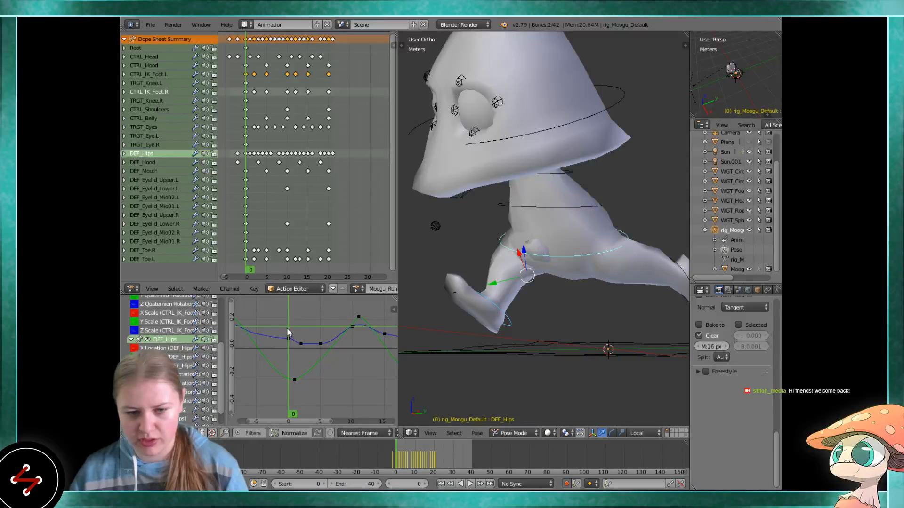
Play short parts of the cycle up to frame 7, and check the hip and foot motion from the front and the side
{"action": "key", "text": "alt+a"}
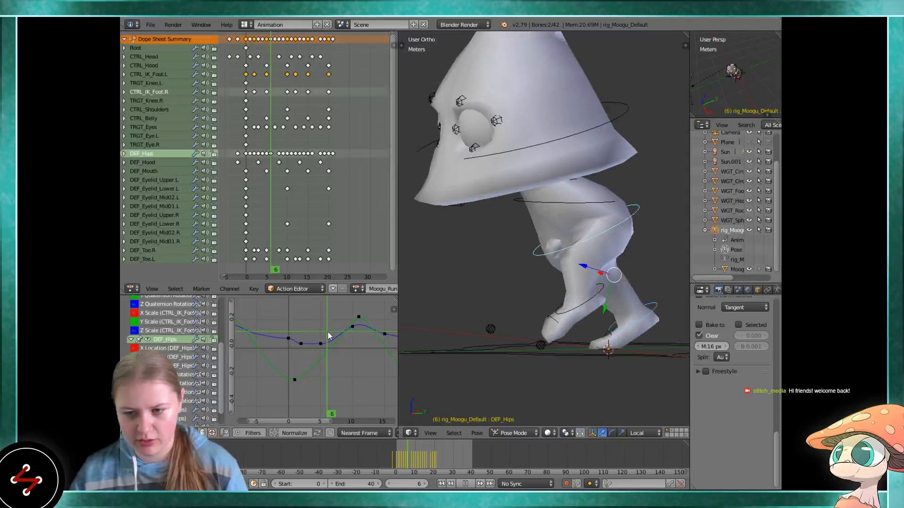
{"action": "key", "text": "alt+a"}
{"action": "middle_click_drag", "start_coordinate": [513, 363], "coordinate": [579, 372]}
{"action": "key", "text": "alt+a"}
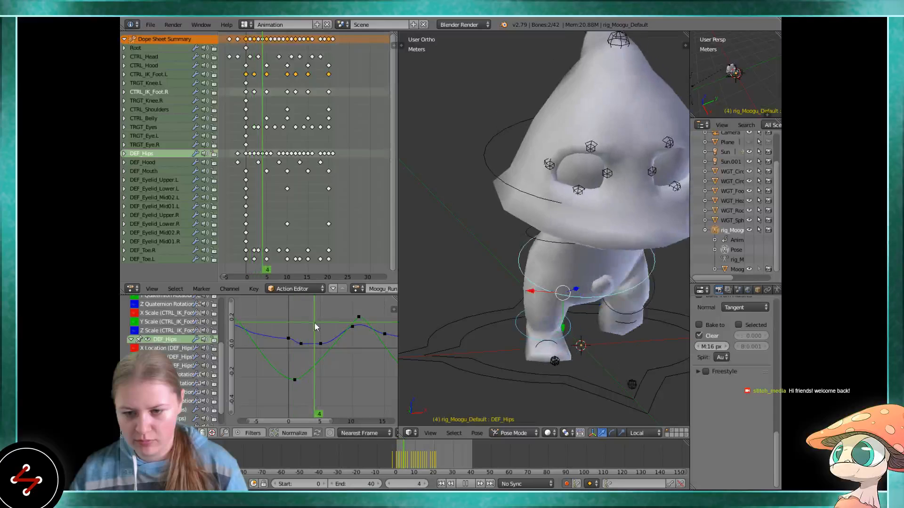
{"action": "key", "text": "alt+a"}
{"action": "middle_click_drag", "start_coordinate": [546, 335], "coordinate": [599, 318]}
{"action": "middle_click_drag", "start_coordinate": [564, 275], "coordinate": [574, 414]}
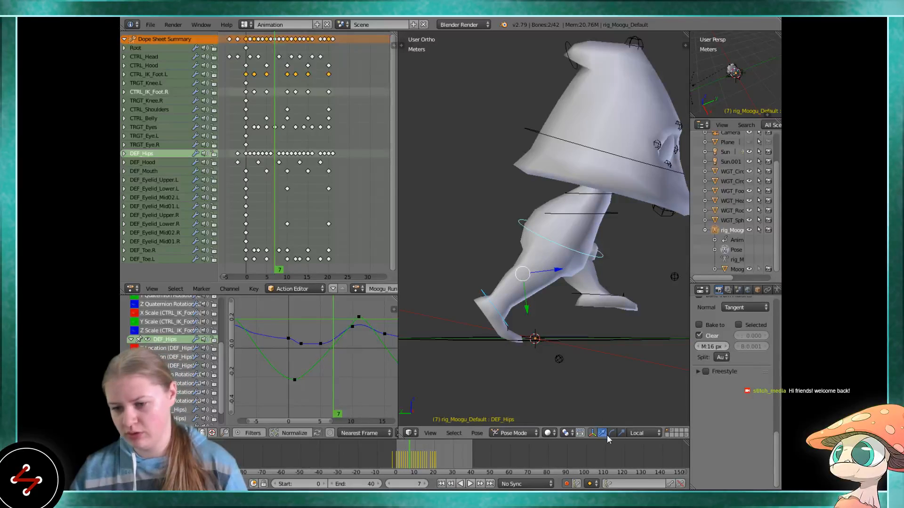
Hide the transform manipulator, and check the side pose against the hip and foot curves at frames 9 and 12
{"action": "left_click", "coordinate": [594, 434]}
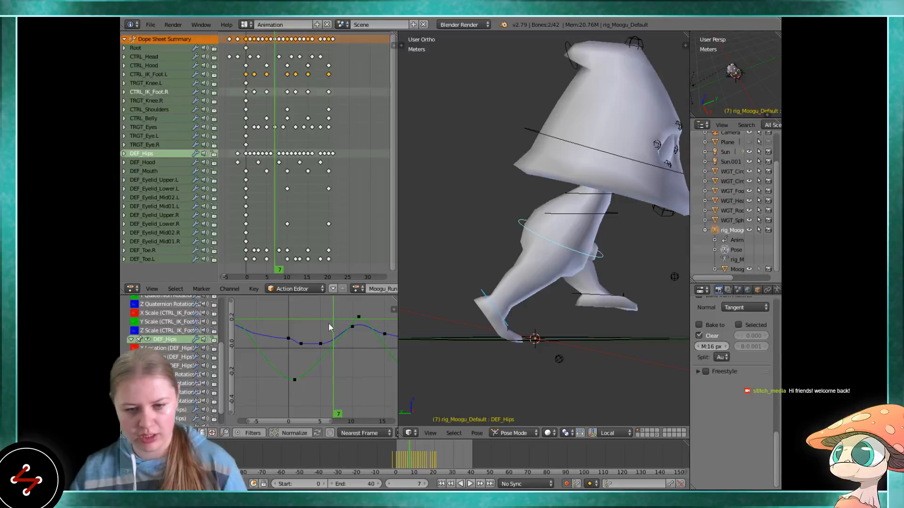
{"action": "key", "text": "alt+a"}
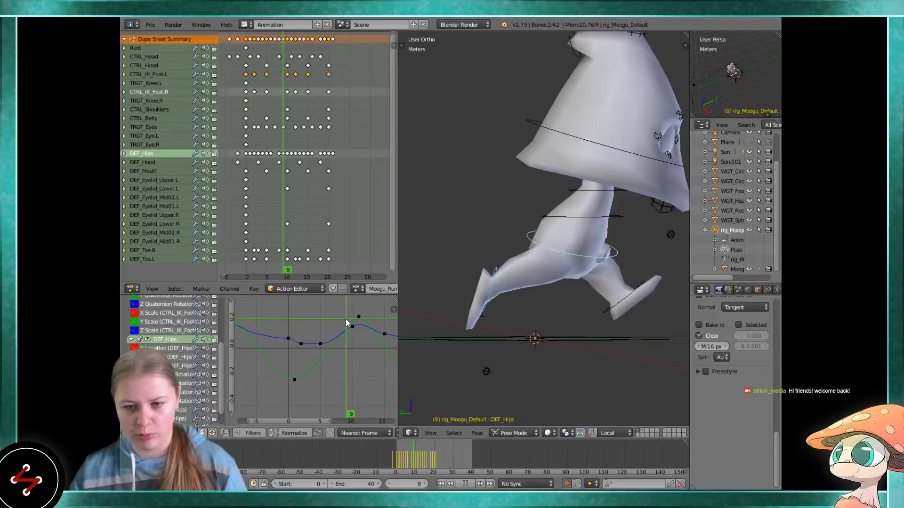
{"action": "key", "text": "alt+a"}
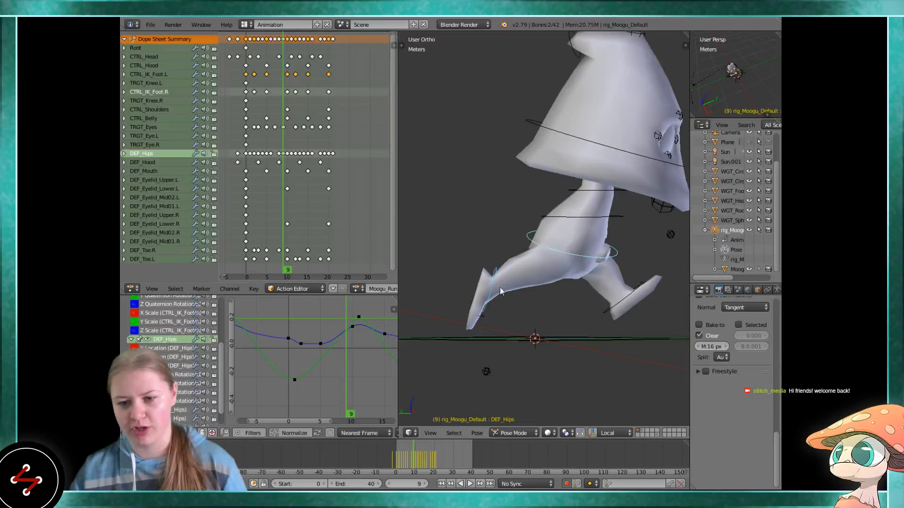
{"action": "key", "text": "alt+a"}
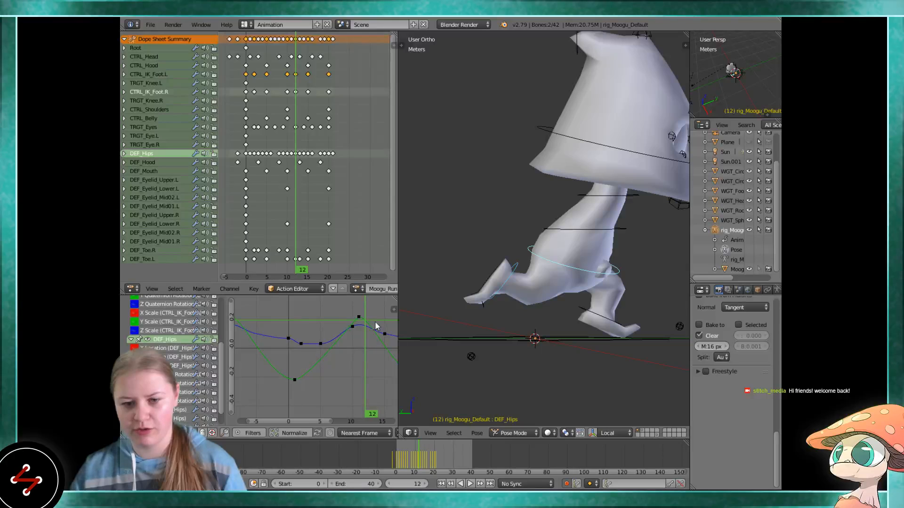
Go to frame 20 and view the whole character from its opposite side
{"action": "middle_click_drag", "start_coordinate": [363, 325], "coordinate": [314, 315]}
{"action": "left_click_drag", "start_coordinate": [319, 307], "coordinate": [369, 299]}
{"action": "scroll", "coordinate": [664, 301], "scroll_direction": "down", "scroll_amount": 3}
{"action": "middle_click_drag", "start_coordinate": [666, 301], "coordinate": [420, 292]}
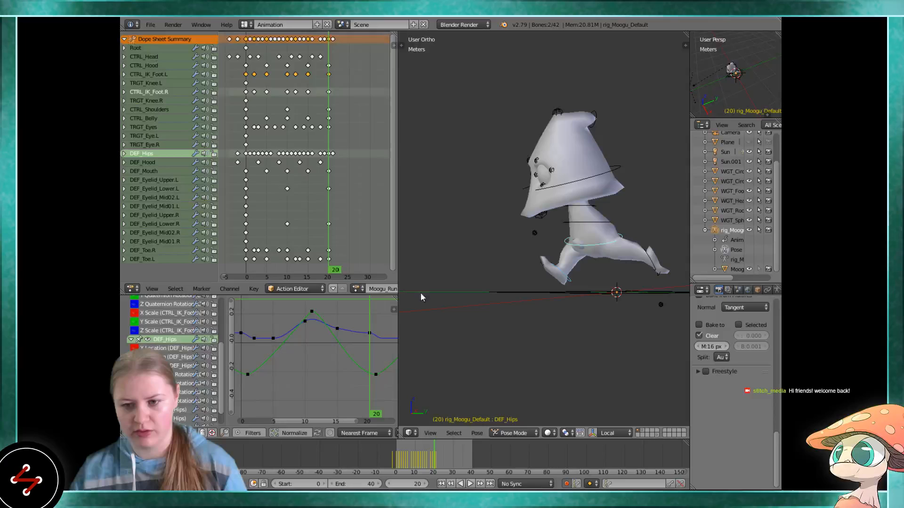
Select CTRL_IK_Foot.R and its Z Location keys at frames 0 and 20
{"action": "right_click", "coordinate": [572, 275]}
{"action": "scroll", "coordinate": [552, 280], "scroll_direction": "up", "scroll_amount": 1}
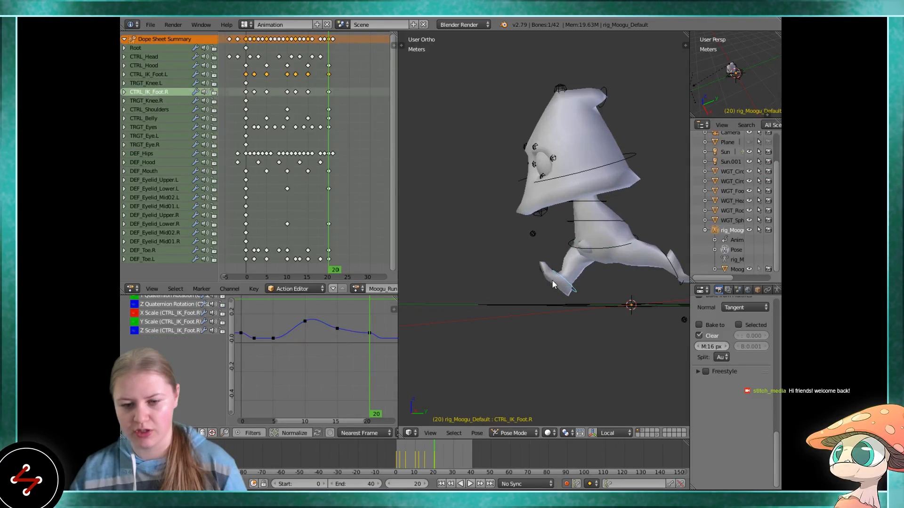
{"action": "right_click", "coordinate": [369, 334]}
{"action": "right_click", "coordinate": [242, 333], "text": "shift"}
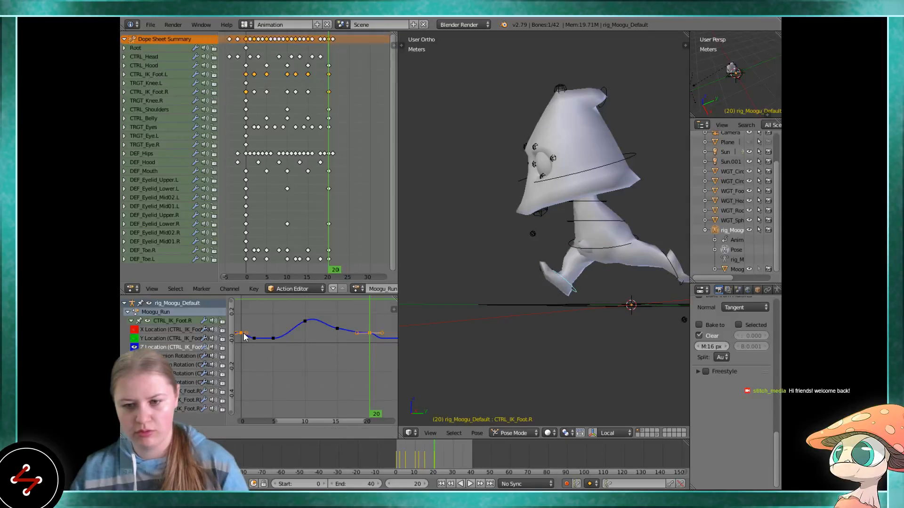
{"action": "right_click", "coordinate": [244, 333]}
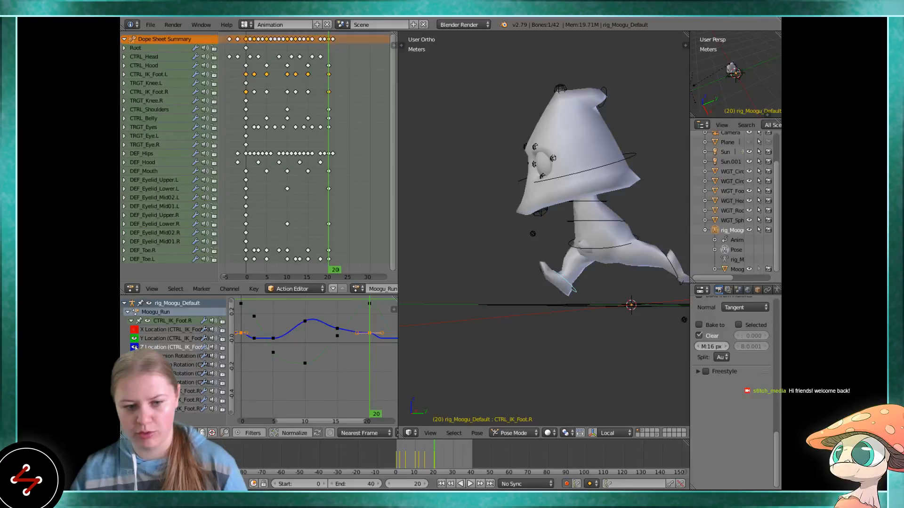
Isolate the right foot's Y Location curve, and try to raise its keys at frames 0 and 20
{"action": "left_click", "coordinate": [134, 347]}
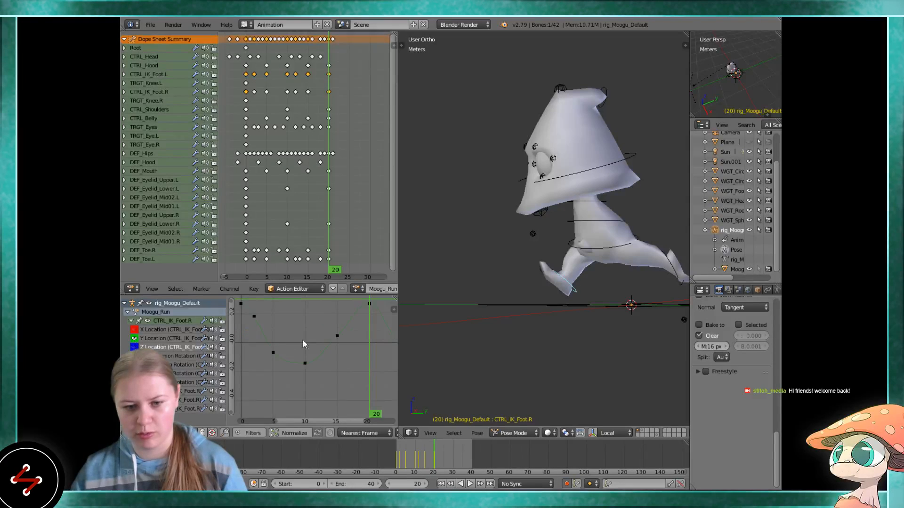
{"action": "right_click", "coordinate": [241, 304]}
{"action": "key", "text": "Home"}
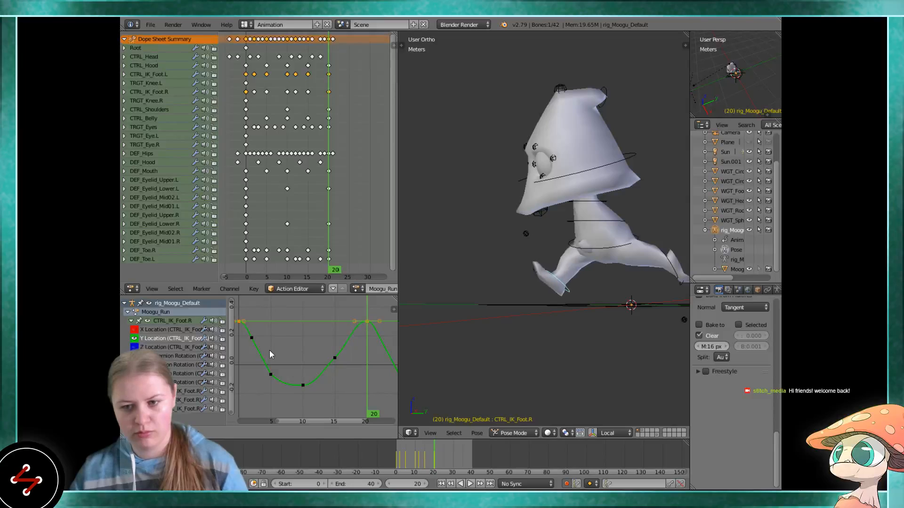
{"action": "left_click", "coordinate": [270, 348]}
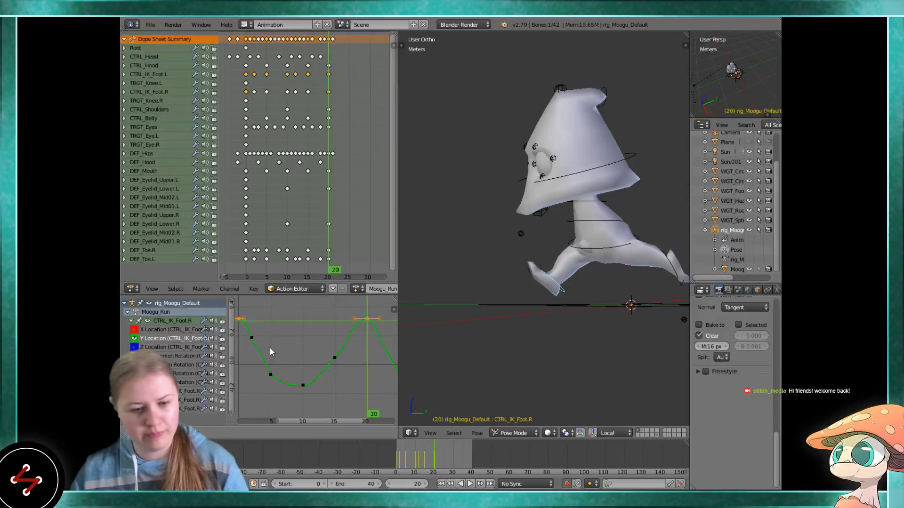
Play the run cycle from the side, and check the right foot's motion against its Y Location curve
{"action": "key", "text": "alt+a"}
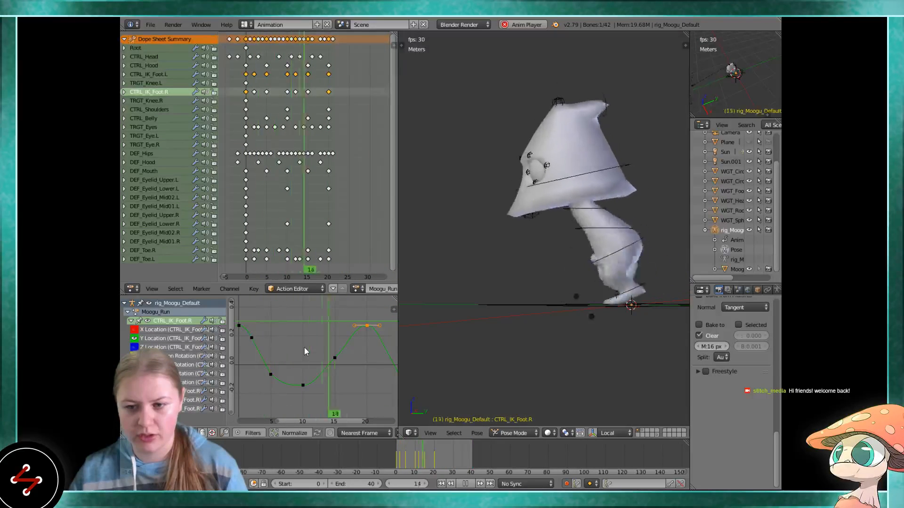
{"action": "key", "text": "alt+a"}
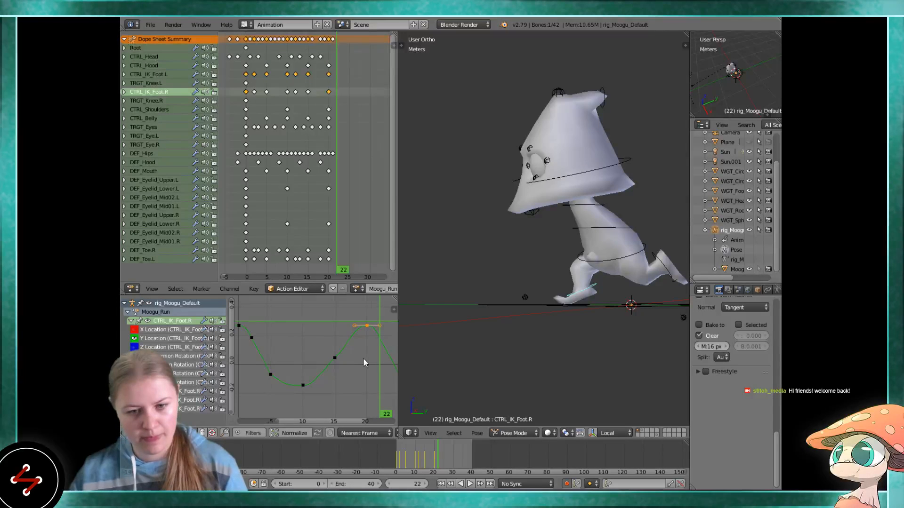
{"action": "scroll", "coordinate": [363, 358], "scroll_direction": "down", "scroll_amount": 1}
{"action": "left_click", "coordinate": [251, 331], "text": "shift"}
{"action": "key", "text": "alt+a"}
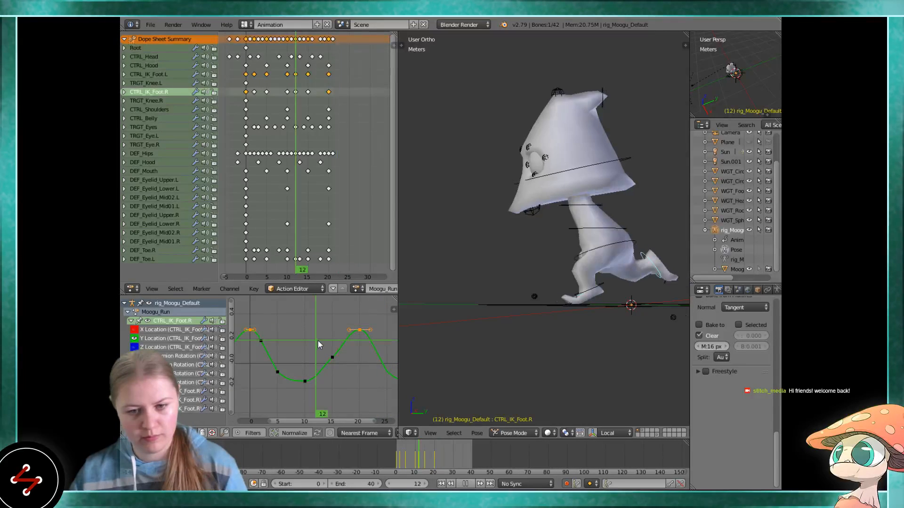
{"action": "key", "text": "Escape"}
Try to shift the right foot's Y Location keys at frames 0 and 20 by 3 frames, and undo it
{"action": "key", "text": "s"}
{"action": "right_click", "coordinate": [358, 328]}
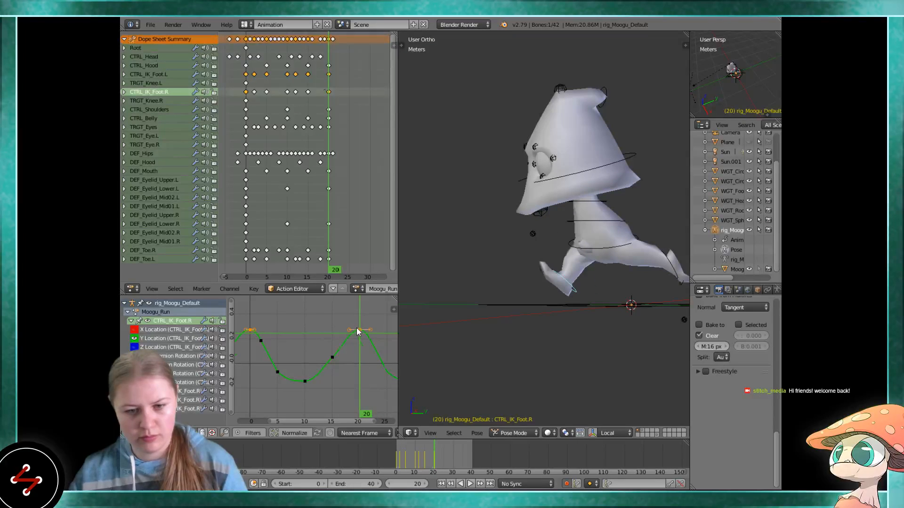
{"action": "key", "text": "g"}
{"action": "key", "text": "3"}
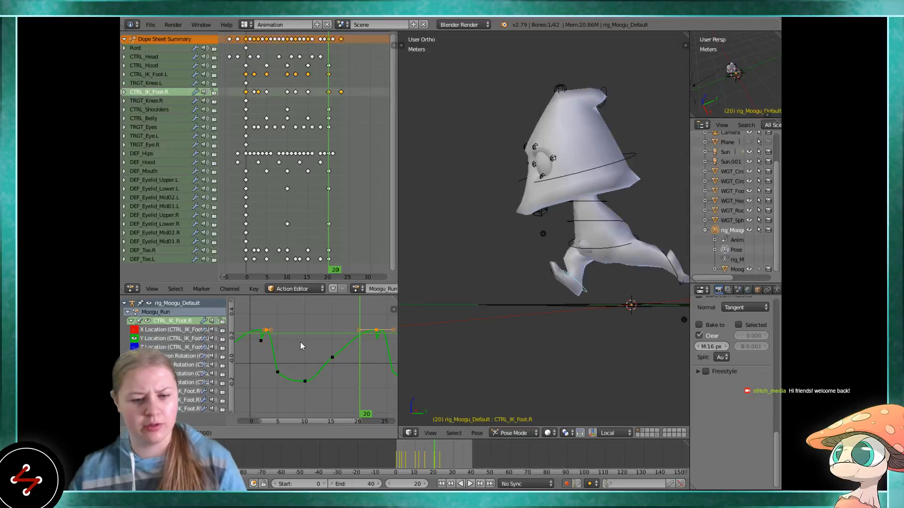
{"action": "key", "text": "ctrl+z"}
{"action": "key", "text": "x"}
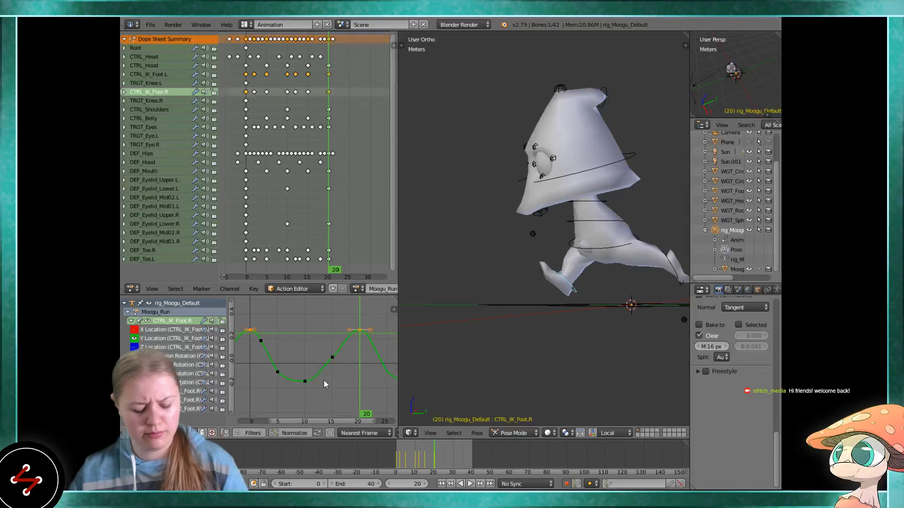
Try to raise the right foot's end keys on Y Location and shift them one frame later, and toggle proportional editing on and off
{"action": "scroll", "coordinate": [324, 381], "scroll_direction": "down", "scroll_amount": 1}
{"action": "scroll", "coordinate": [324, 380], "scroll_direction": "down", "scroll_amount": 1}
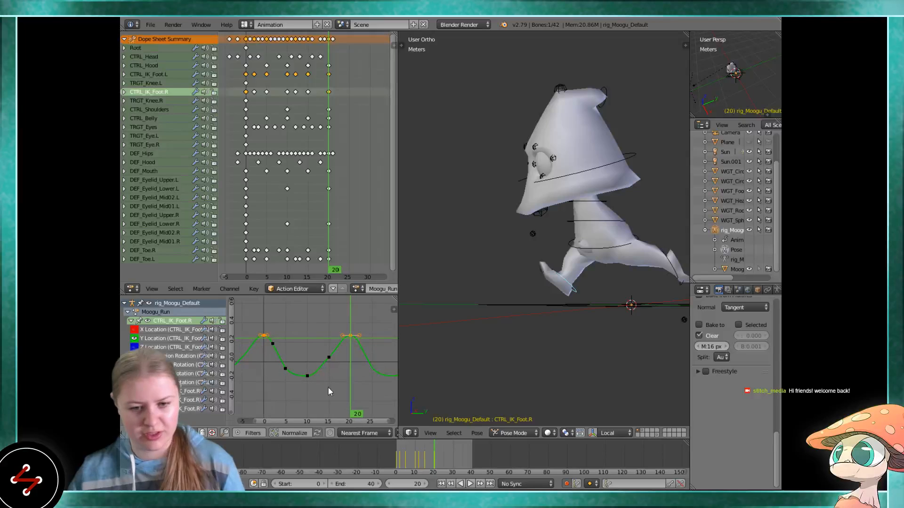
{"action": "mouse_move", "coordinate": [329, 388]}
{"action": "middle_mouse_down"}
{"action": "mouse_move", "coordinate": [313, 392]}
{"action": "mouse_move", "coordinate": [335, 391]}
{"action": "middle_mouse_up"}
{"action": "scroll", "coordinate": [337, 351], "scroll_direction": "up", "scroll_amount": 1}
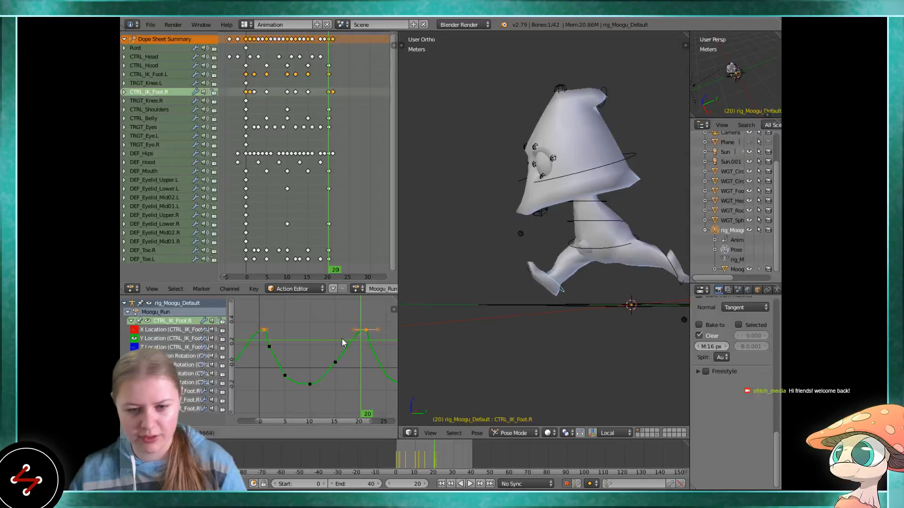
{"action": "key", "text": "b"}
{"action": "key", "text": "Escape"}
{"action": "key", "text": "o"}
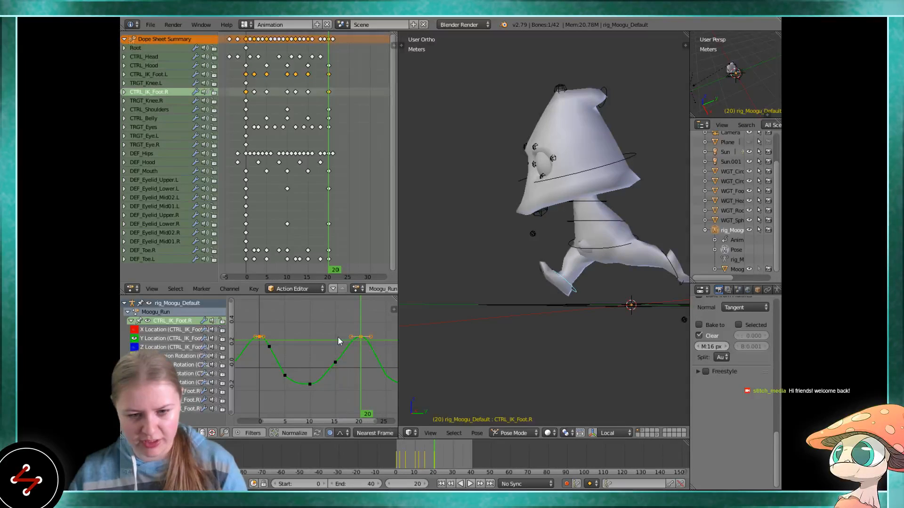
{"action": "scroll", "coordinate": [330, 343], "scroll_direction": "down", "scroll_amount": 1}
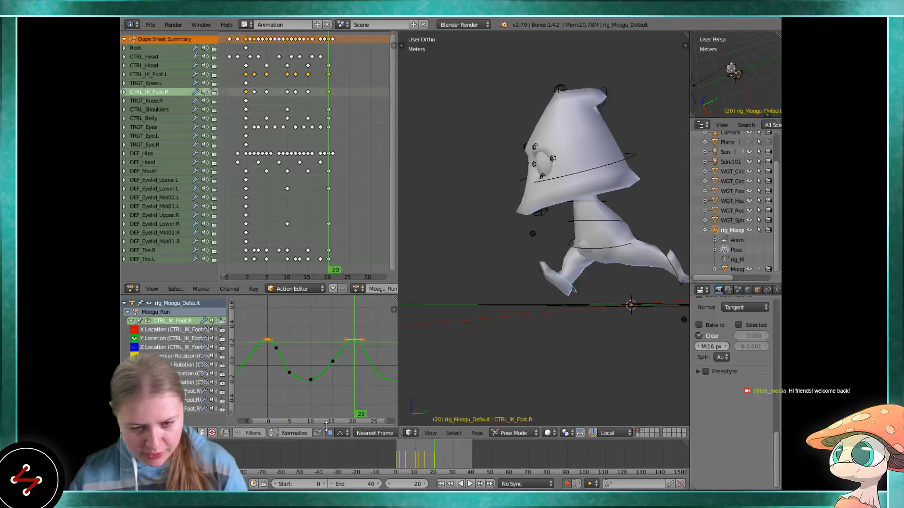
{"action": "key", "text": "o"}
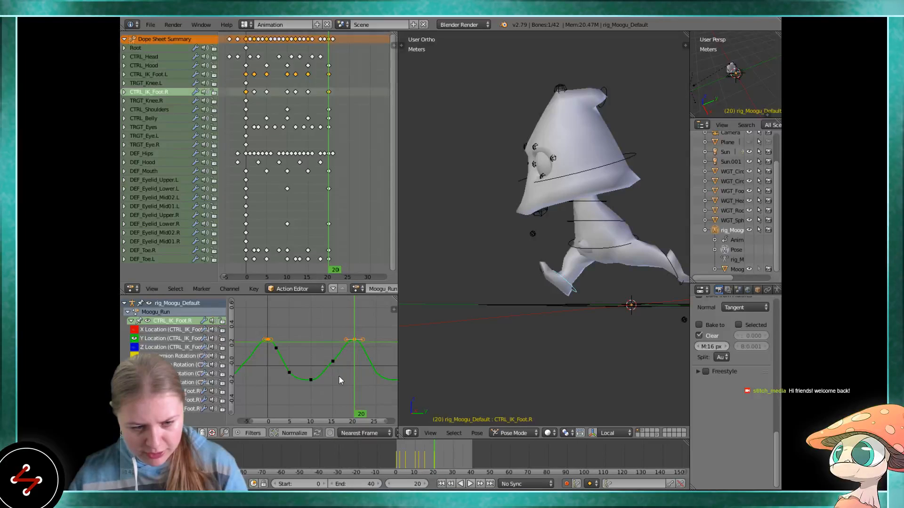
{"action": "scroll", "coordinate": [309, 357], "scroll_direction": "down", "scroll_amount": 1}
{"action": "scroll", "coordinate": [308, 357], "scroll_direction": "up", "scroll_amount": 1}
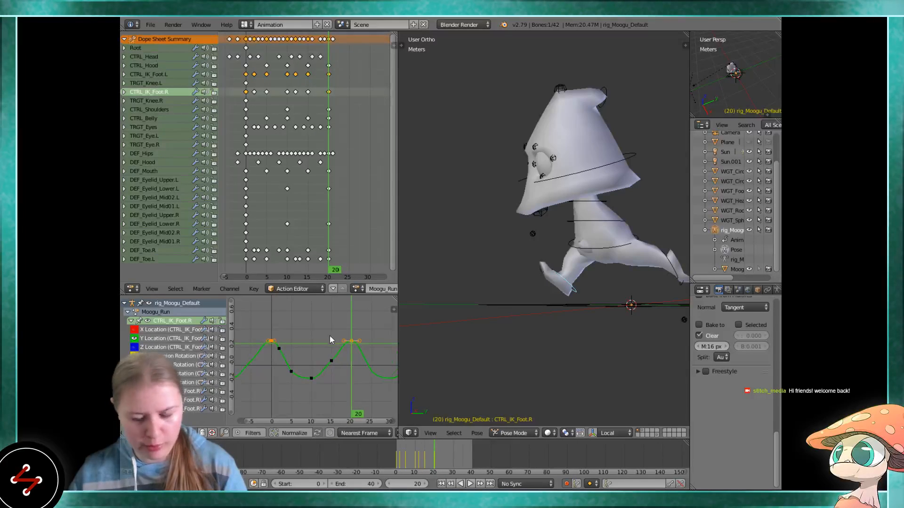
{"action": "scroll", "coordinate": [572, 246], "scroll_direction": "down", "scroll_amount": 1}
Select DEF_Hips, view it closely at a three-quarter angle, and select the peak key of its Y Quaternion Rotation curve near frame 11
{"action": "right_click", "coordinate": [569, 246]}
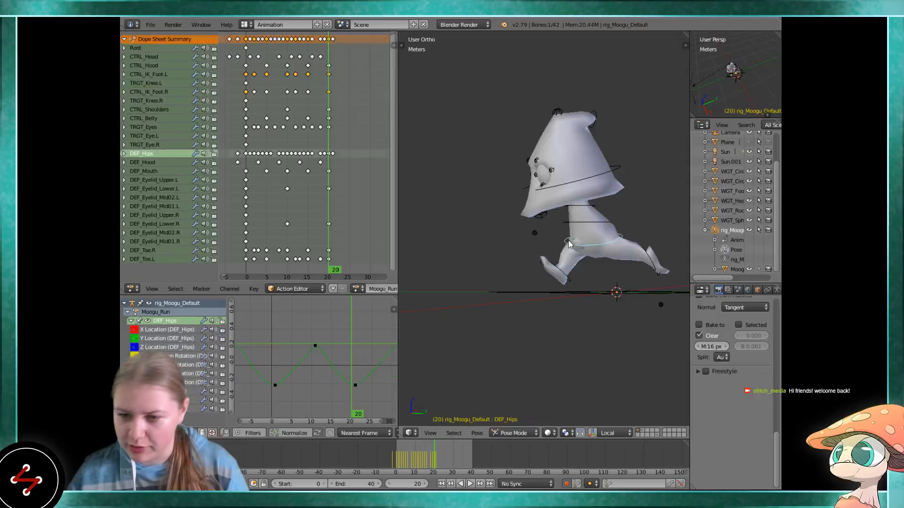
{"action": "scroll", "coordinate": [504, 267], "scroll_direction": "up", "scroll_amount": 2}
{"action": "middle_click_drag", "start_coordinate": [512, 260], "coordinate": [520, 242]}
{"action": "scroll", "coordinate": [543, 283], "scroll_direction": "up", "scroll_amount": 2}
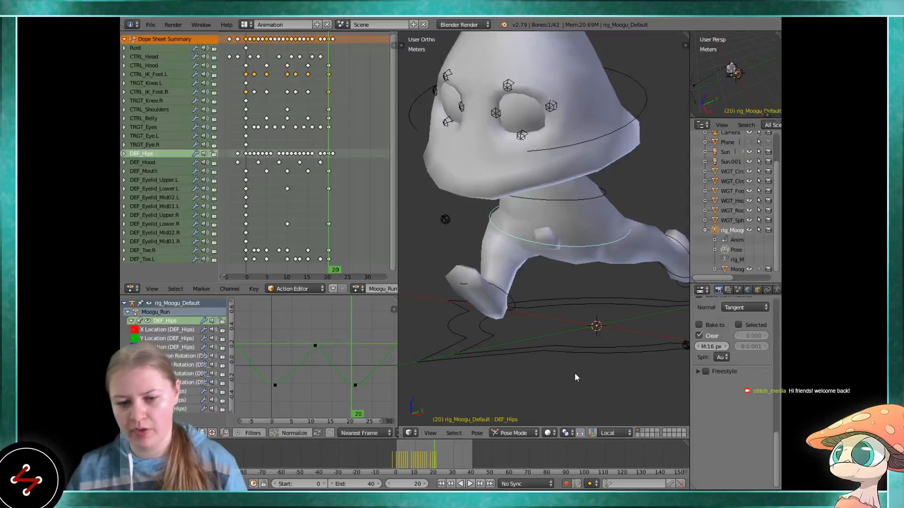
{"action": "right_click", "coordinate": [315, 346]}
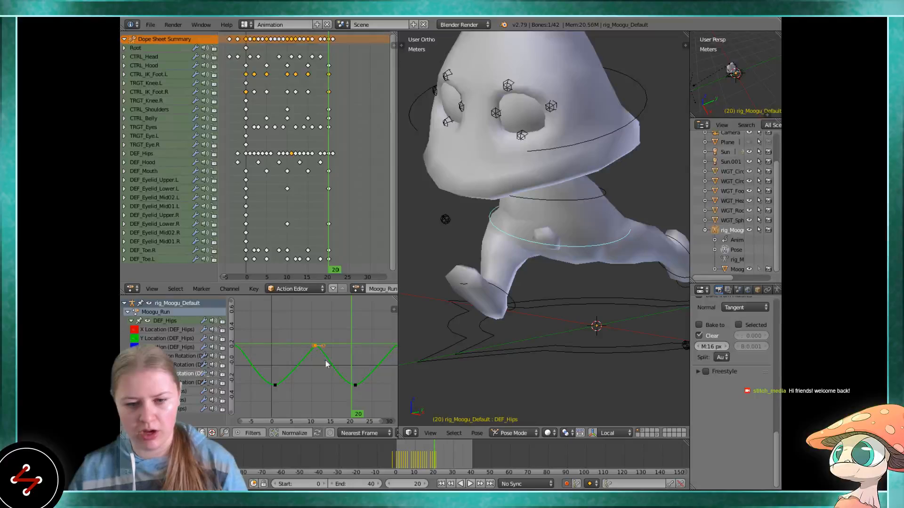
{"action": "key", "text": "i"}
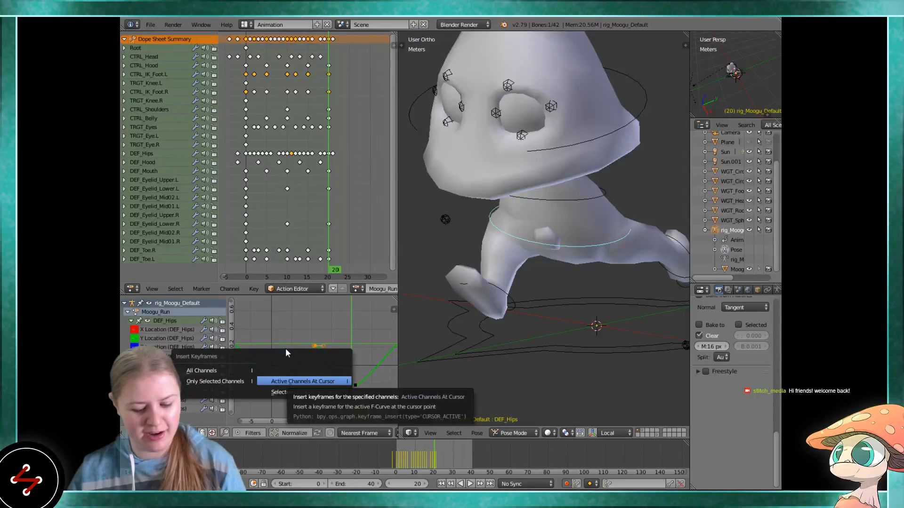
{"action": "key", "text": "Escape"}
{"action": "key", "text": "KP_0"}
{"action": "key", "text": "i"}
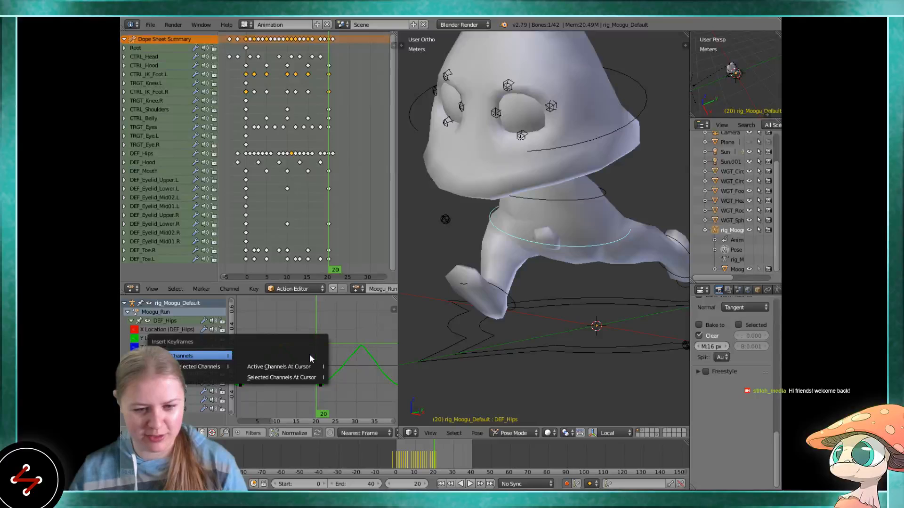
{"action": "key", "text": "Escape"}
Add a marker at frame 20, and undo it
{"action": "scroll", "coordinate": [310, 355], "scroll_direction": "down", "scroll_amount": 9}
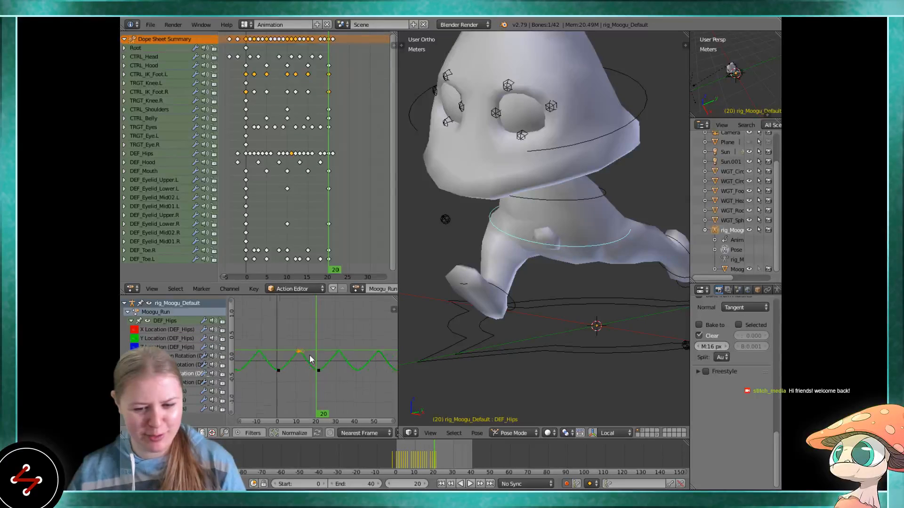
{"action": "scroll", "coordinate": [309, 354], "scroll_direction": "down", "scroll_amount": 1}
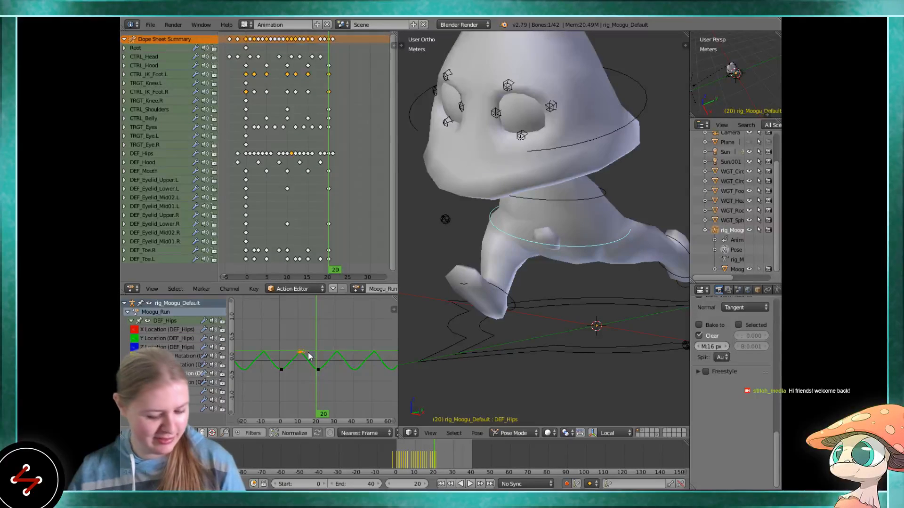
{"action": "key", "text": "m"}
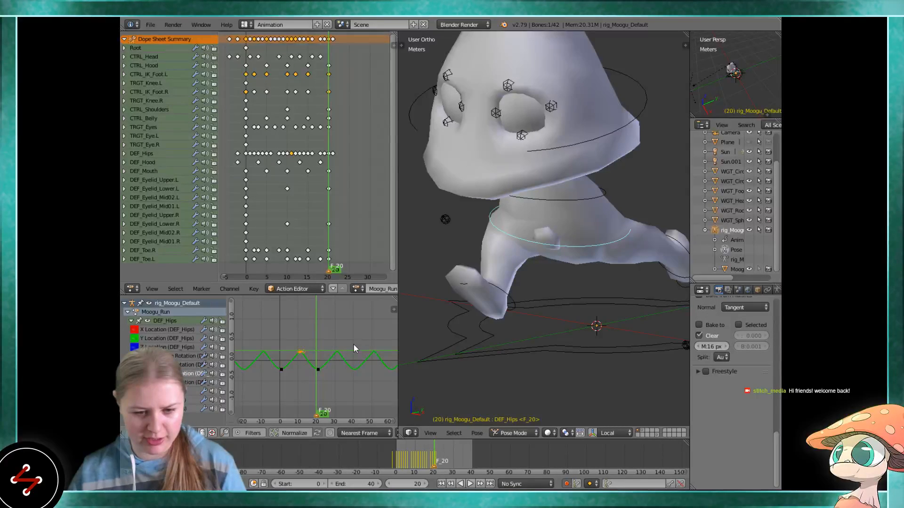
{"action": "key", "text": "ctrl+z"}
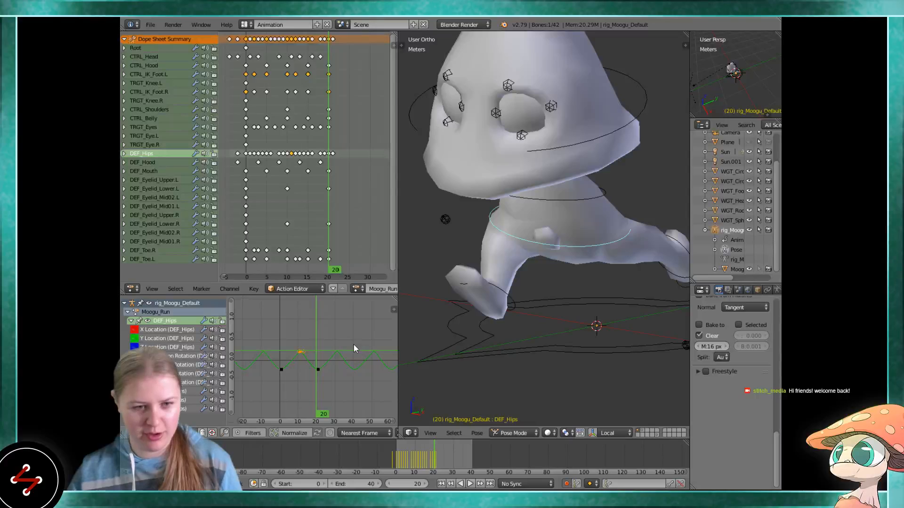
Open the User Preferences
{"action": "scroll", "coordinate": [329, 352], "scroll_direction": "down", "scroll_amount": 3}
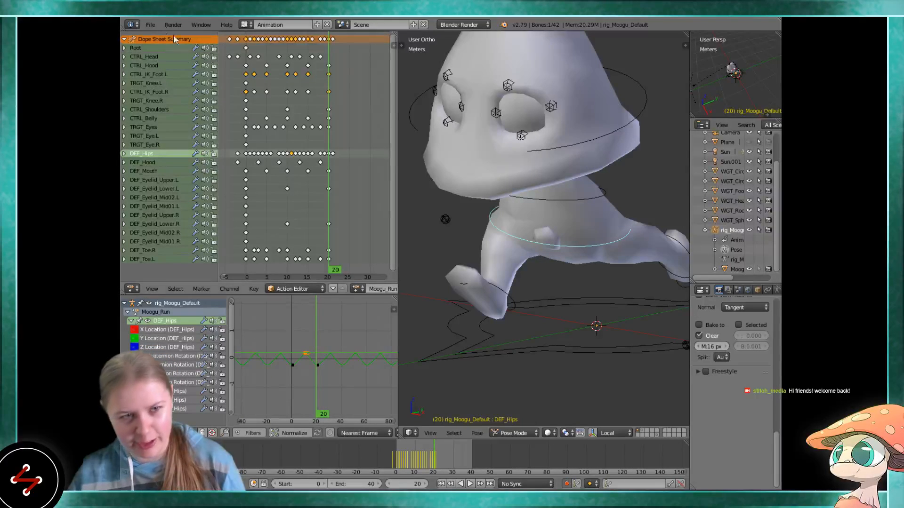
{"action": "left_click", "coordinate": [150, 25]}
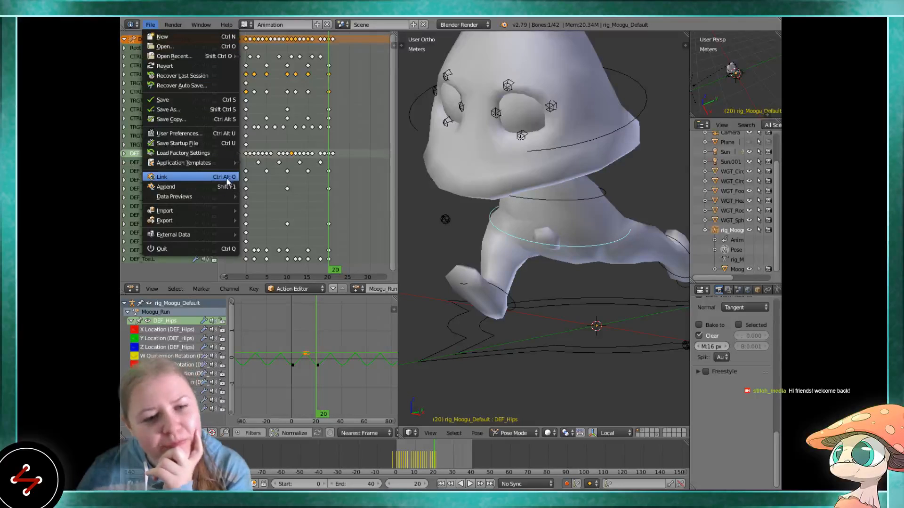
{"action": "mouse_move", "coordinate": [231, 168]}
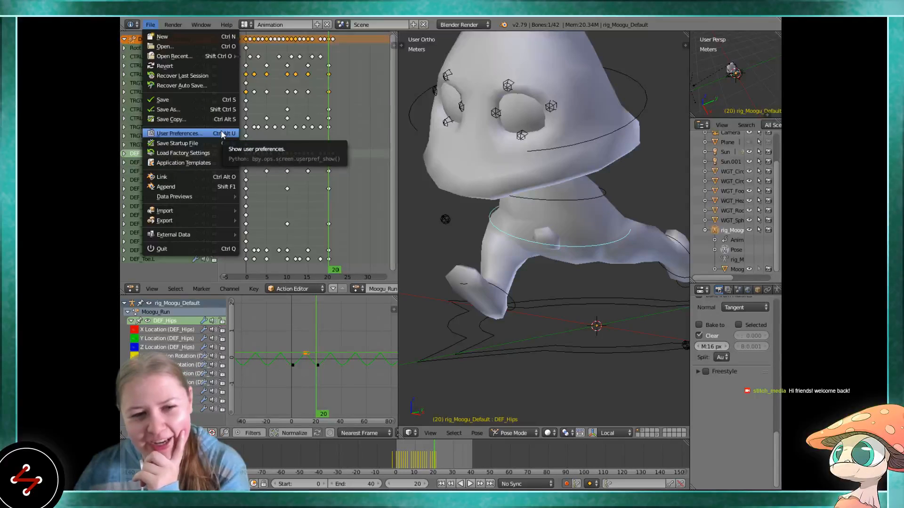
{"action": "left_click", "coordinate": [221, 132]}
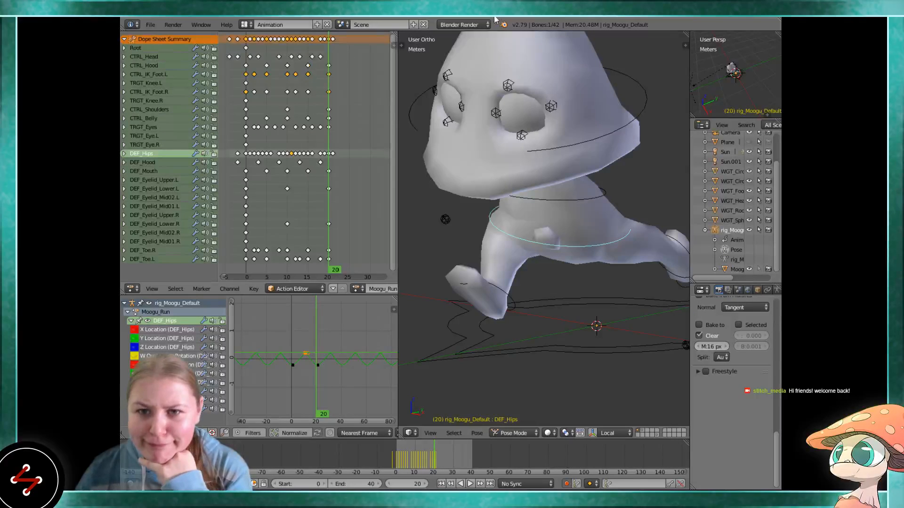
Try to move the peak key of the hips' Y Quaternion Rotation curve about 15 frames later
{"action": "scroll", "coordinate": [330, 245], "scroll_direction": "down", "scroll_amount": 1}
{"action": "scroll", "coordinate": [323, 314], "scroll_direction": "down", "scroll_amount": 3}
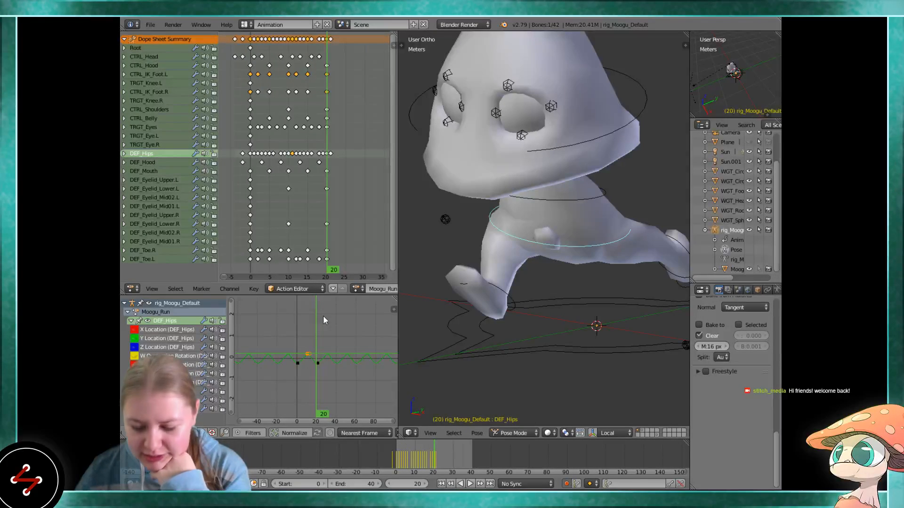
{"action": "scroll", "coordinate": [316, 356], "scroll_direction": "down", "scroll_amount": 1}
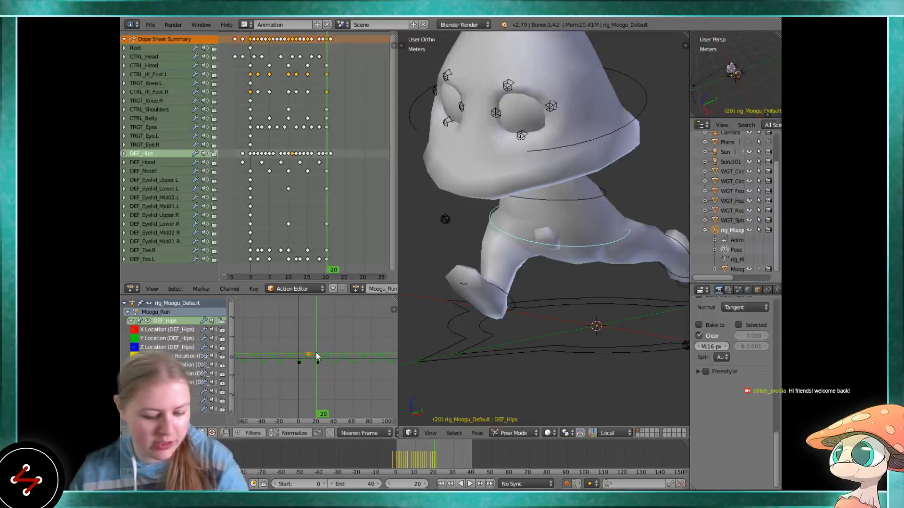
{"action": "scroll", "coordinate": [316, 356], "scroll_direction": "up", "scroll_amount": 1}
{"action": "key", "text": "g"}
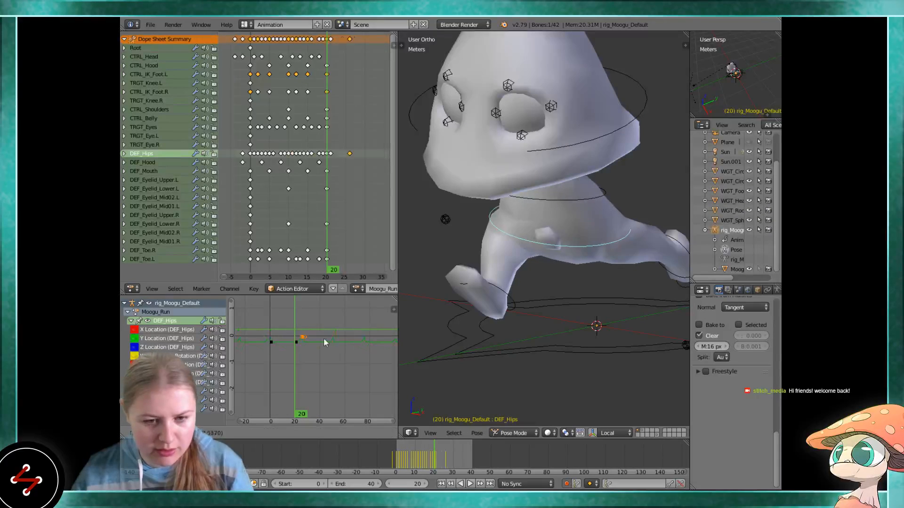
{"action": "left_click", "coordinate": [299, 329]}
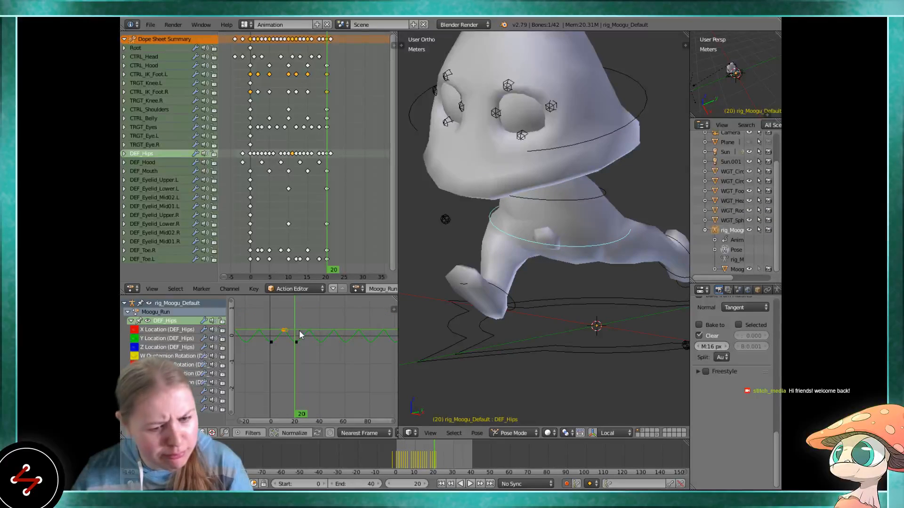
Examine the hips and legs in the frame 20 pose from the front, up close
{"action": "scroll", "coordinate": [533, 263], "scroll_direction": "down", "scroll_amount": 3}
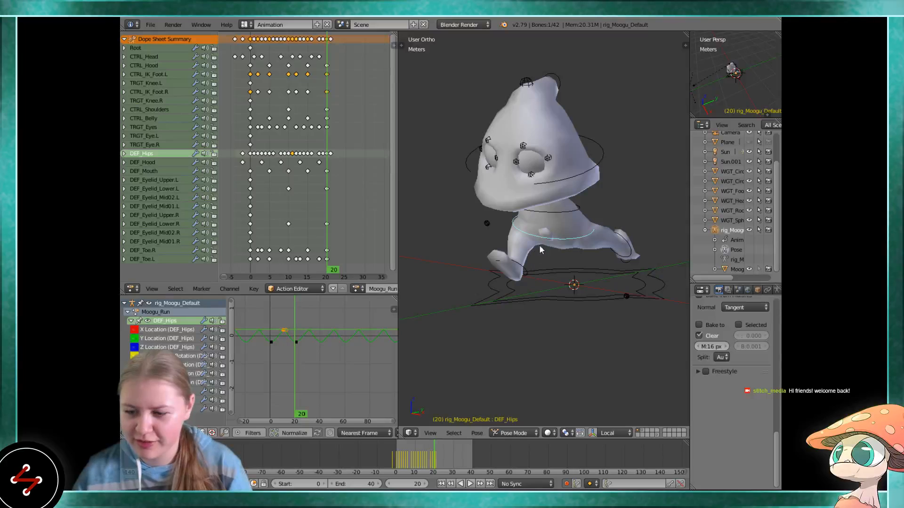
{"action": "key", "text": "KP_1"}
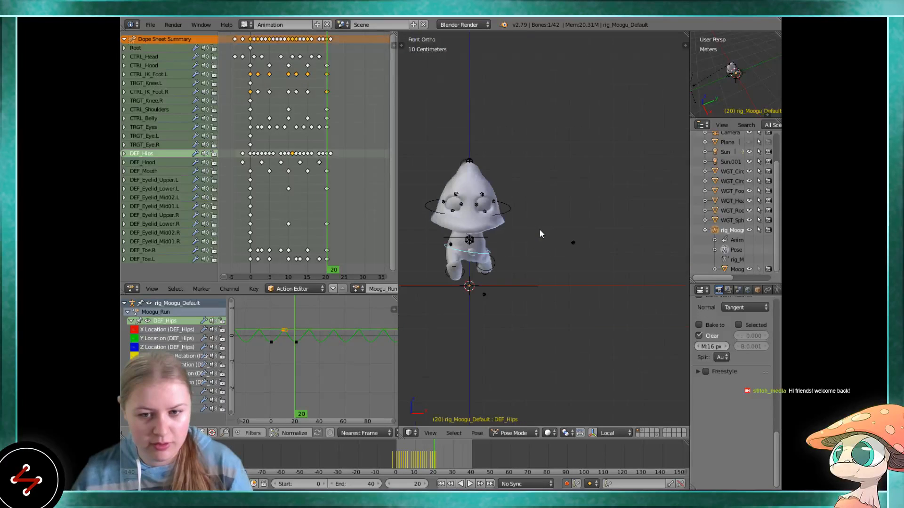
{"action": "scroll", "coordinate": [559, 239], "scroll_direction": "up", "scroll_amount": 3}
{"action": "middle_click_drag", "start_coordinate": [574, 242], "coordinate": [561, 257], "text": "shift"}
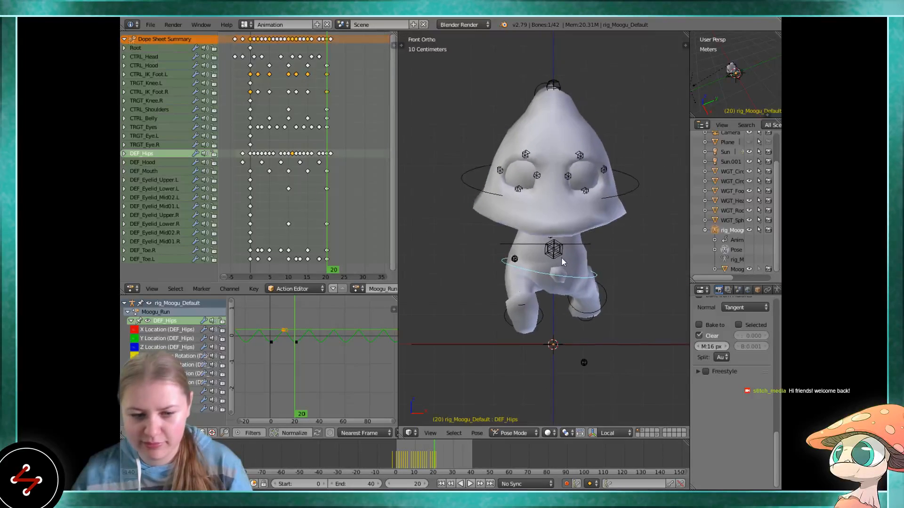
{"action": "scroll", "coordinate": [561, 262], "scroll_direction": "up", "scroll_amount": 2}
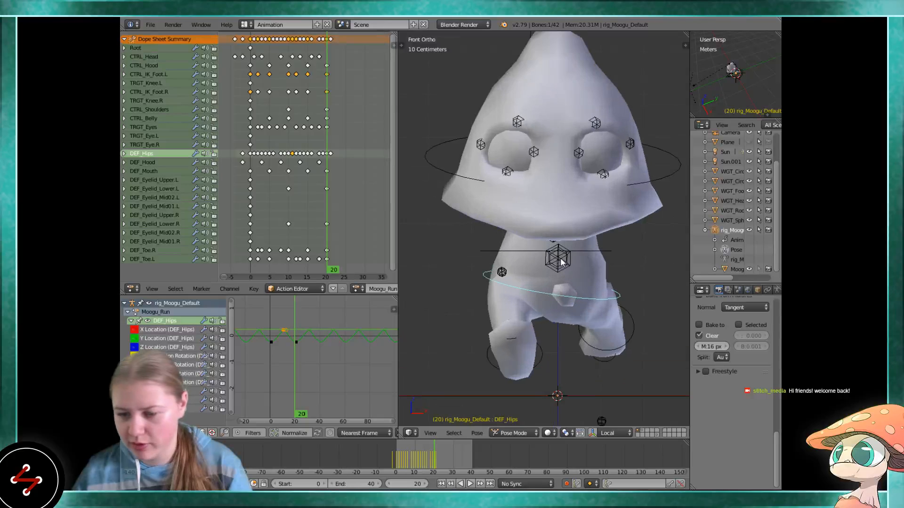
{"action": "middle_click_drag", "start_coordinate": [555, 296], "coordinate": [518, 267], "text": "shift"}
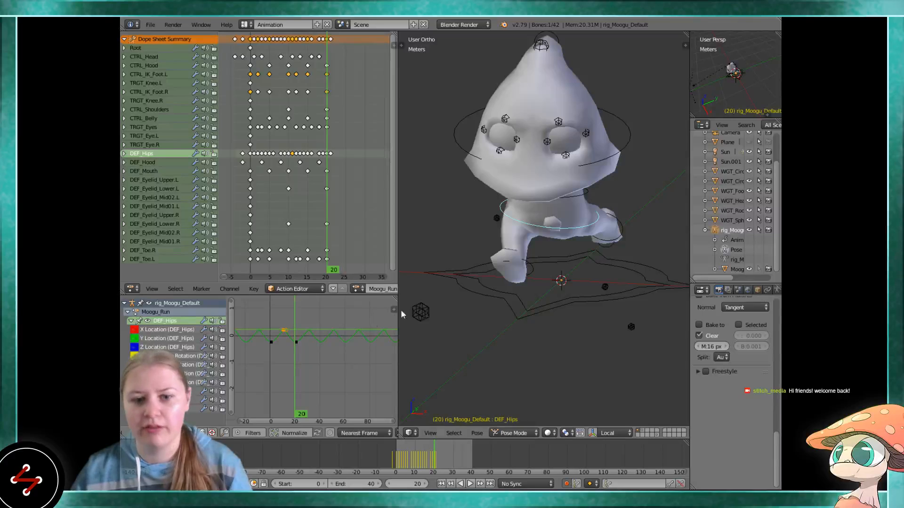
Check the hips' Y Quaternion Rotation curve by scrubbing around frame 6 and playing back the run cycle
{"action": "key", "text": "g"}
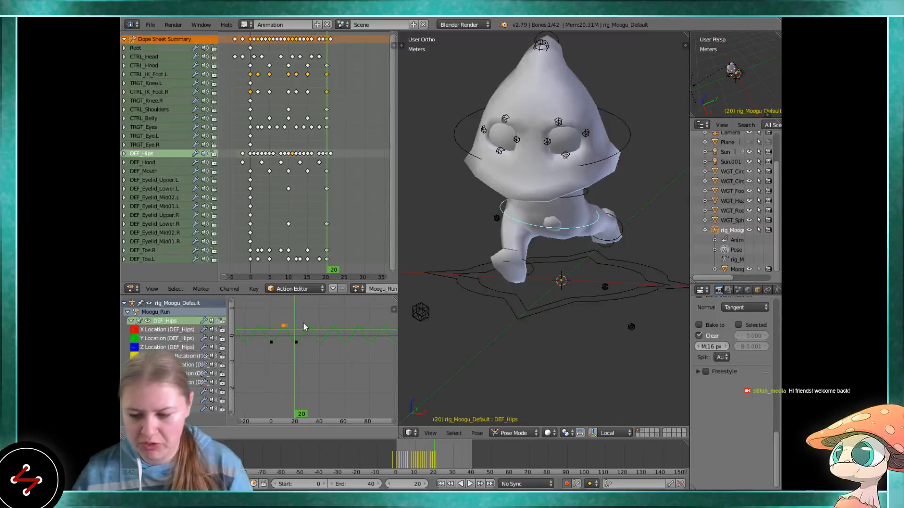
{"action": "right_click", "coordinate": [303, 323]}
{"action": "scroll", "coordinate": [301, 324], "scroll_direction": "up", "scroll_amount": 5}
{"action": "middle_click_drag", "start_coordinate": [283, 321], "coordinate": [321, 337]}
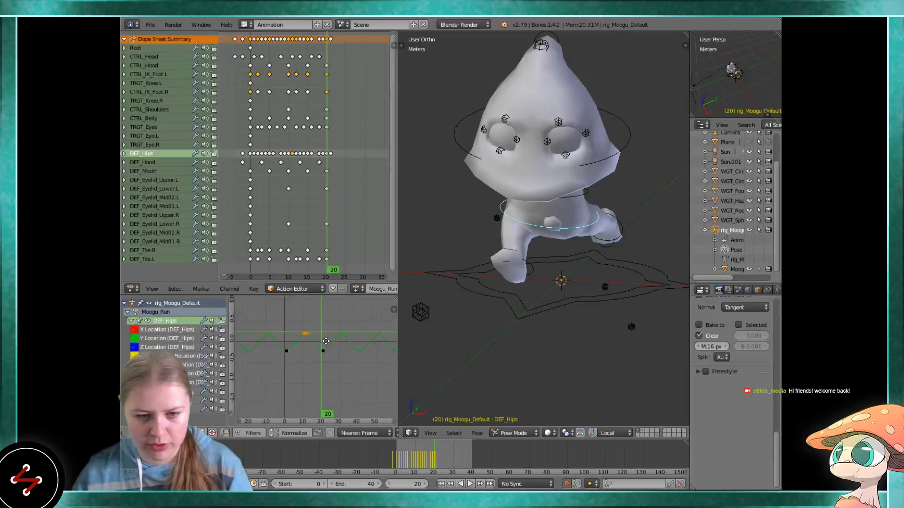
{"action": "scroll", "coordinate": [315, 318], "scroll_direction": "up", "scroll_amount": 3}
{"action": "left_click_drag", "start_coordinate": [314, 317], "coordinate": [290, 309]}
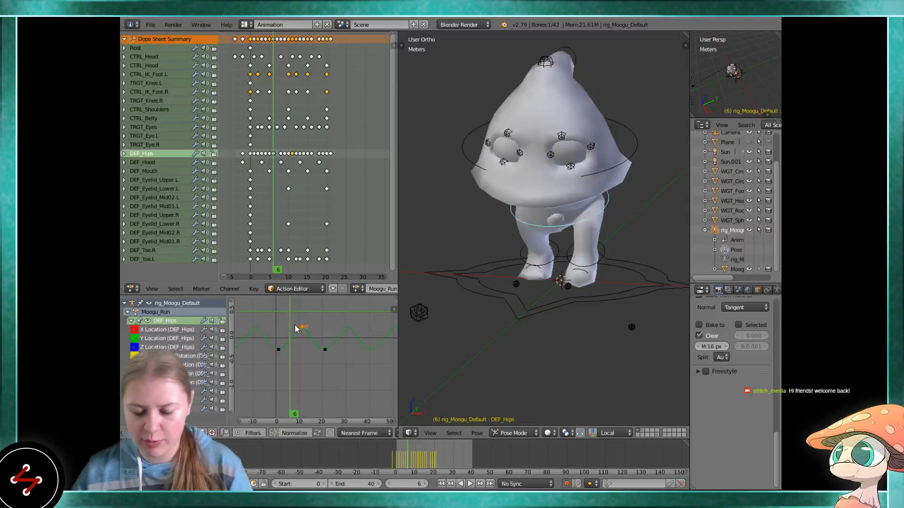
{"action": "key", "text": "alt+a"}
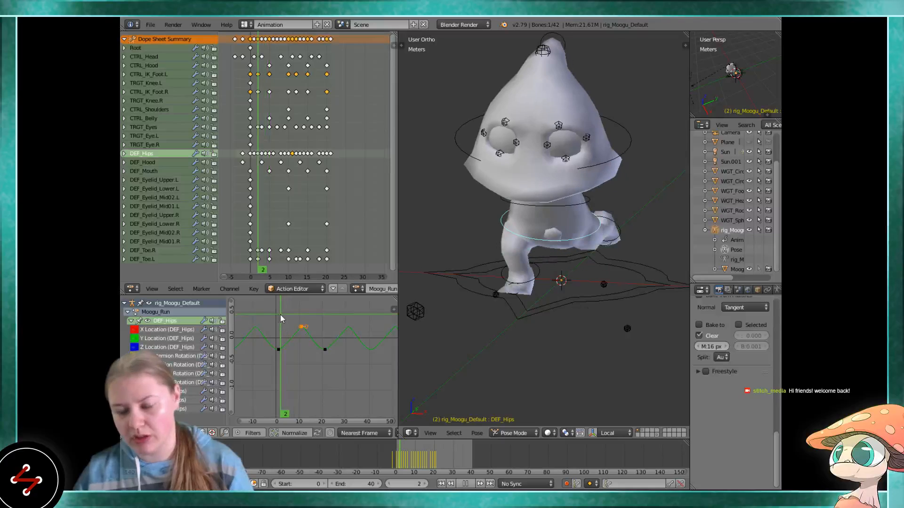
{"action": "key", "text": "alt+a"}
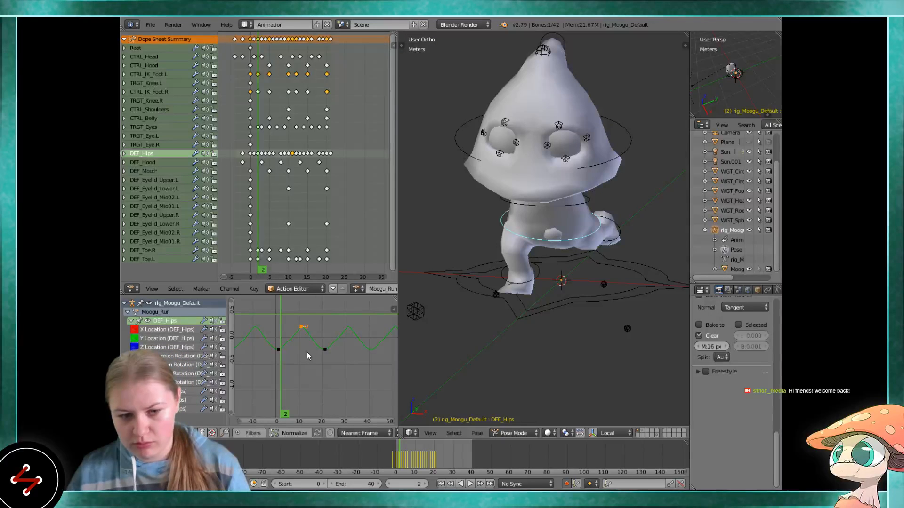
Select all keys of the hips' Y Quaternion Rotation curve and play back the run cycle
{"action": "key", "text": "ctrl+l"}
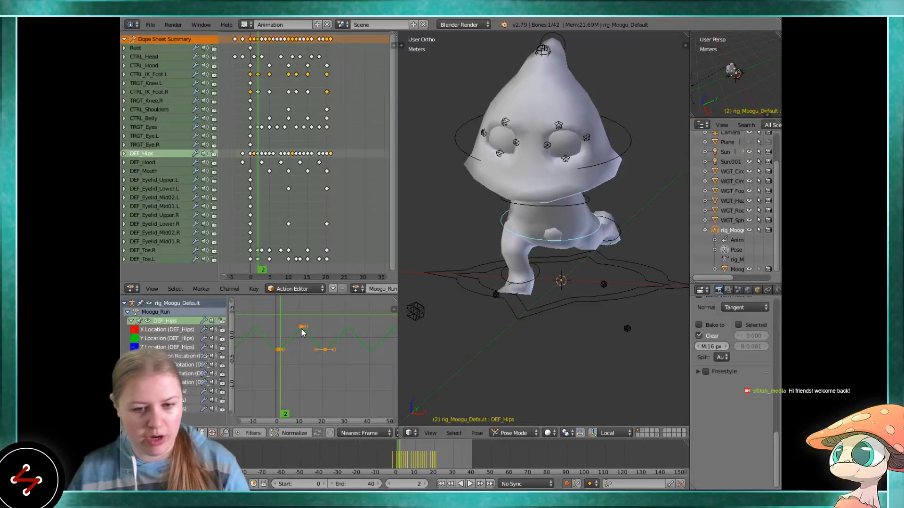
{"action": "key", "text": "alt+a"}
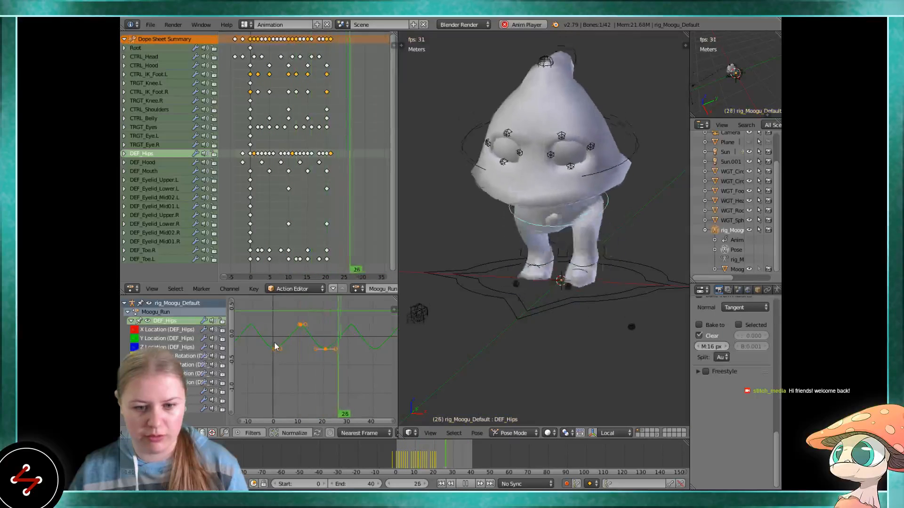
{"action": "key", "text": "alt+a"}
Try to shift all keys of the hips' Y Quaternion Rotation curve about 3 frames earlier, viewing the pose at frame 6
{"action": "left_click_drag", "start_coordinate": [279, 341], "coordinate": [289, 341]}
{"action": "key", "text": "g"}
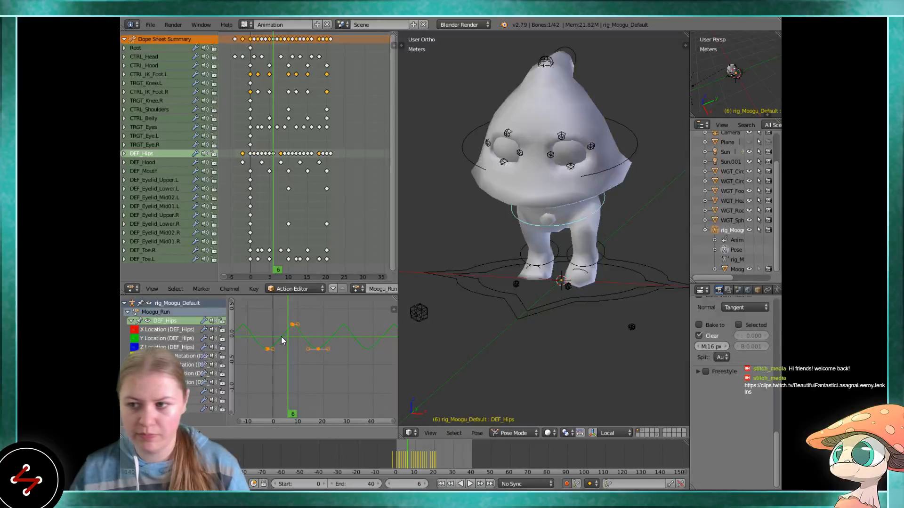
{"action": "right_click", "coordinate": [281, 340]}
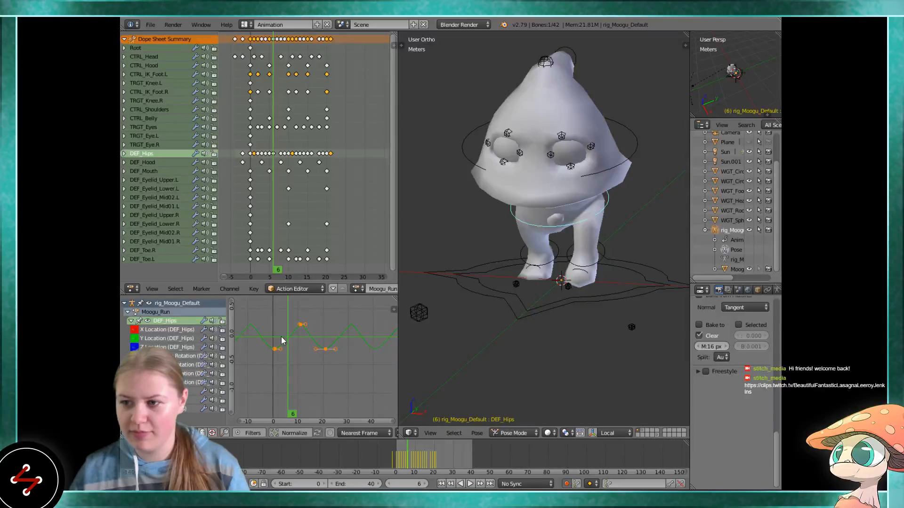
Compare the hips' rotation curve with the leg poses by playing the run cycle and scrubbing between frames 0 and 11
{"action": "key", "text": "alt+a"}
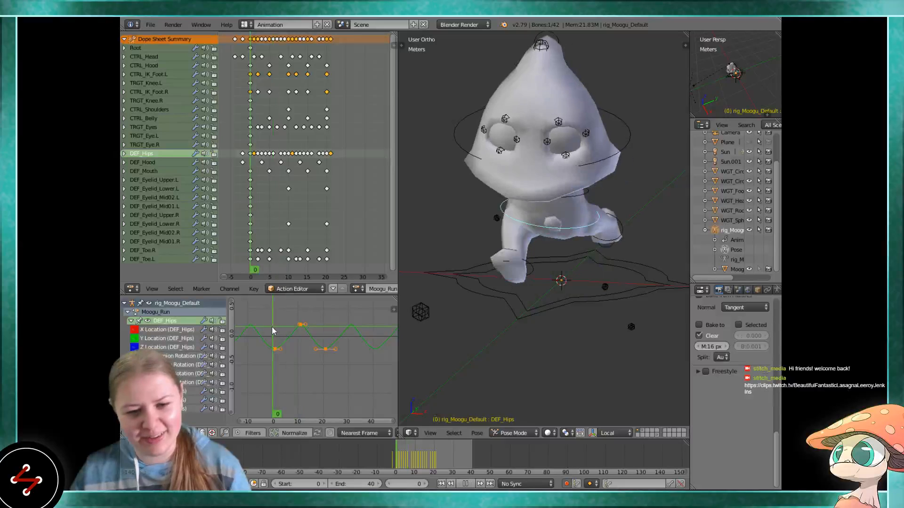
{"action": "key", "text": "alt+a"}
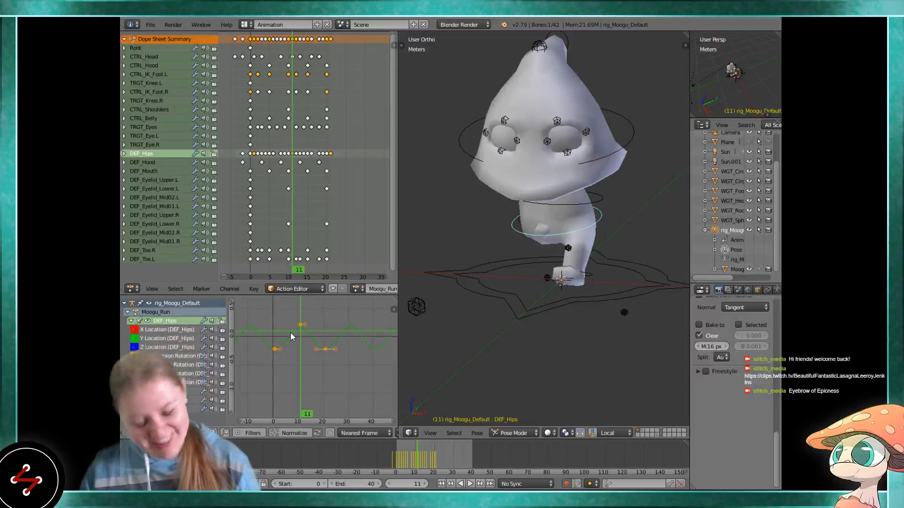
{"action": "scroll", "coordinate": [290, 332], "scroll_direction": "up", "scroll_amount": 3}
{"action": "middle_click_drag", "start_coordinate": [290, 333], "coordinate": [311, 369]}
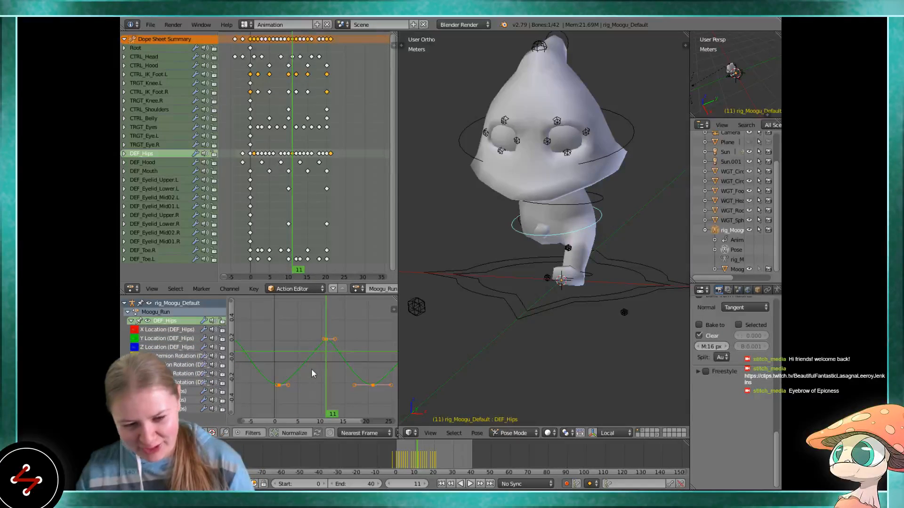
{"action": "scroll", "coordinate": [311, 369], "scroll_direction": "up", "scroll_amount": 1}
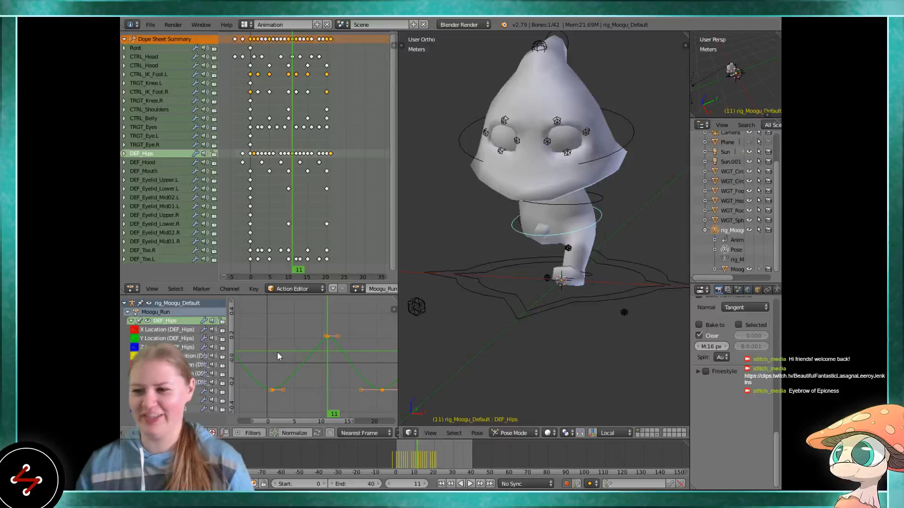
{"action": "key", "text": "alt+a"}
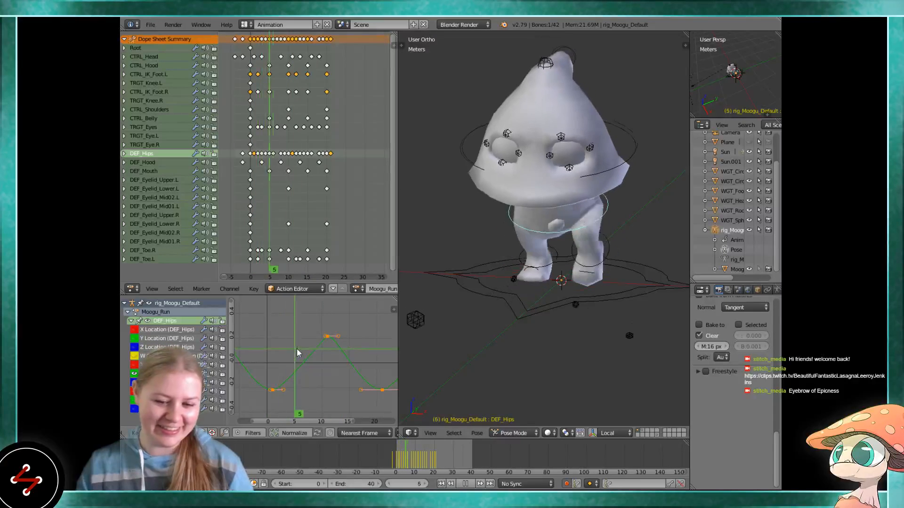
{"action": "left_click_drag", "start_coordinate": [284, 338], "coordinate": [261, 335]}
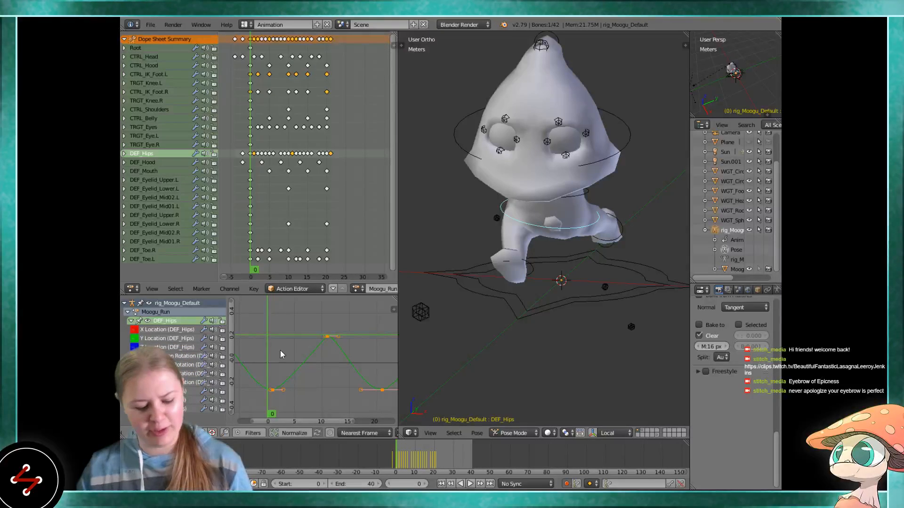
{"action": "scroll", "coordinate": [302, 340], "scroll_direction": "down", "scroll_amount": 2}
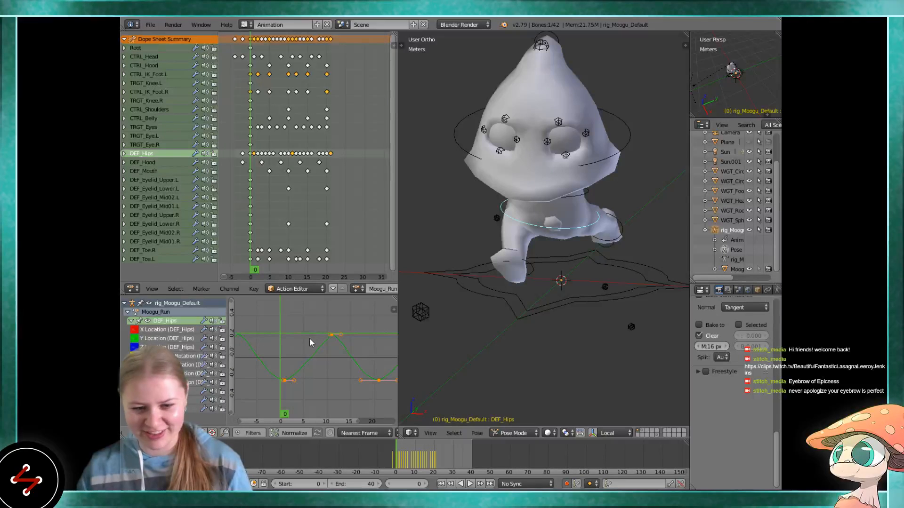
{"action": "key", "text": "alt+a"}
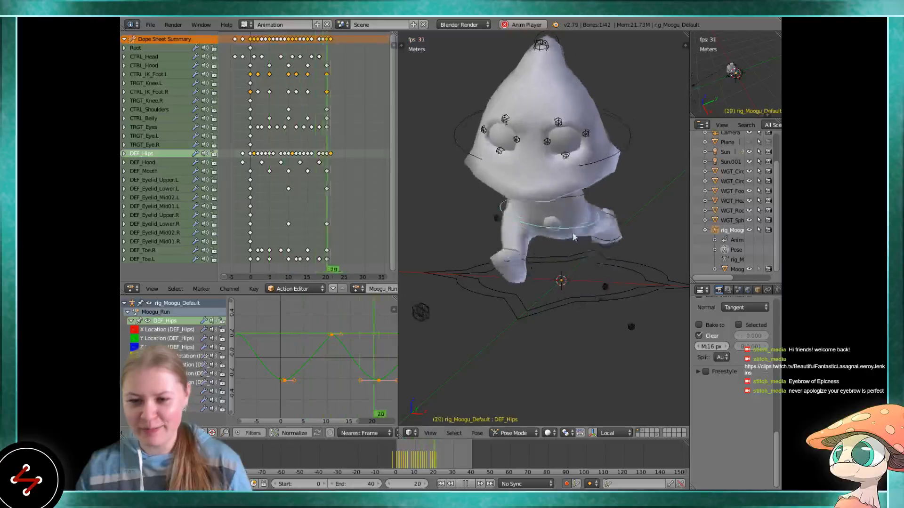
{"action": "key", "text": "alt+a"}
Go to frame 9 and show the rotation manipulator on DEF_Hips
{"action": "scroll", "coordinate": [335, 337], "scroll_direction": "up", "scroll_amount": 3}
{"action": "left_click_drag", "start_coordinate": [283, 356], "coordinate": [324, 330]}
{"action": "scroll", "coordinate": [580, 244], "scroll_direction": "up", "scroll_amount": 3}
{"action": "middle_click_drag", "start_coordinate": [579, 246], "coordinate": [598, 253]}
{"action": "scroll", "coordinate": [597, 254], "scroll_direction": "down", "scroll_amount": 4}
{"action": "middle_click_drag", "start_coordinate": [532, 257], "coordinate": [569, 335], "text": "shift"}
{"action": "left_click", "coordinate": [593, 433]}
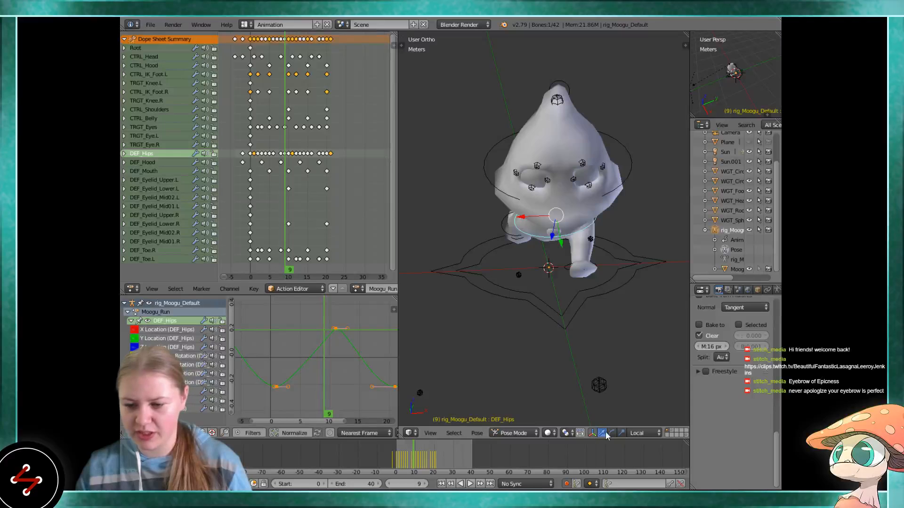
{"action": "left_click", "coordinate": [612, 433]}
Inspect the hips' orientation at frame 9 from above and up close, and scrub the timeline from frame 37 back to frame 0
{"action": "middle_click_drag", "start_coordinate": [567, 212], "coordinate": [565, 250]}
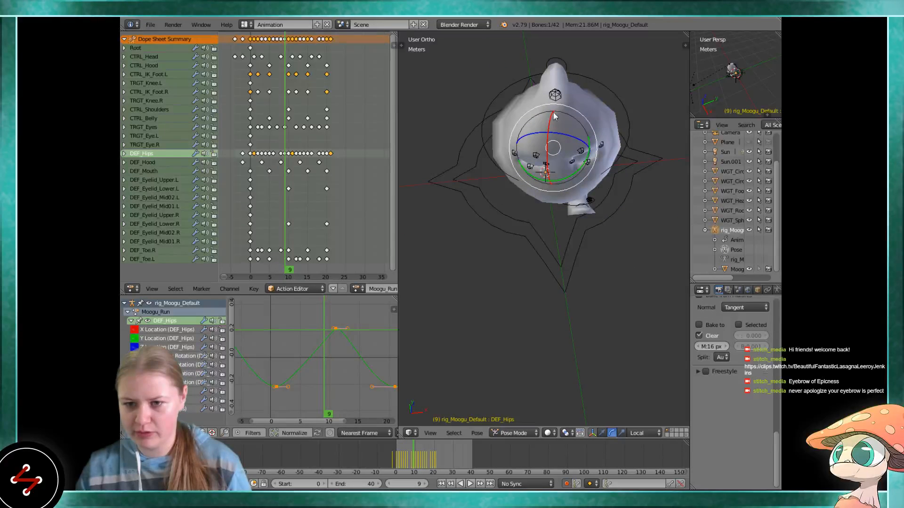
{"action": "middle_click_drag", "start_coordinate": [575, 130], "coordinate": [552, 256]}
{"action": "scroll", "coordinate": [546, 278], "scroll_direction": "up", "scroll_amount": 2}
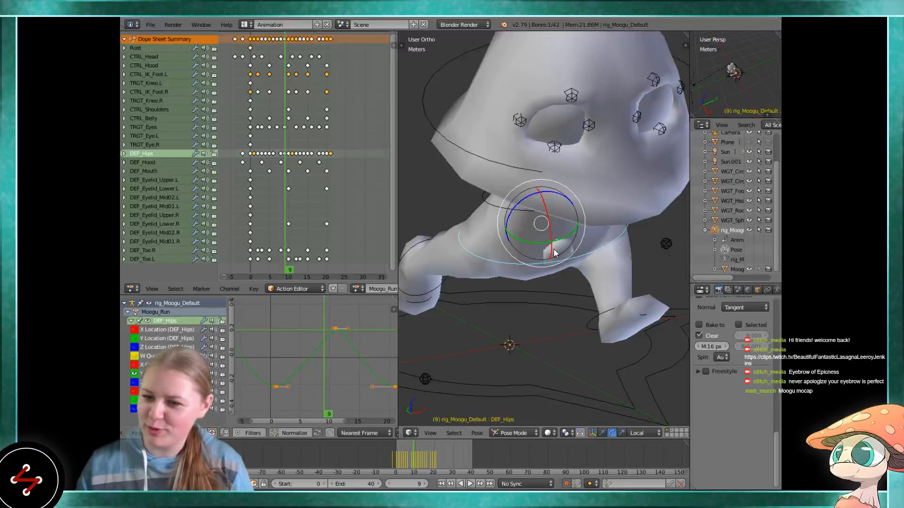
{"action": "scroll", "coordinate": [553, 253], "scroll_direction": "down", "scroll_amount": 3}
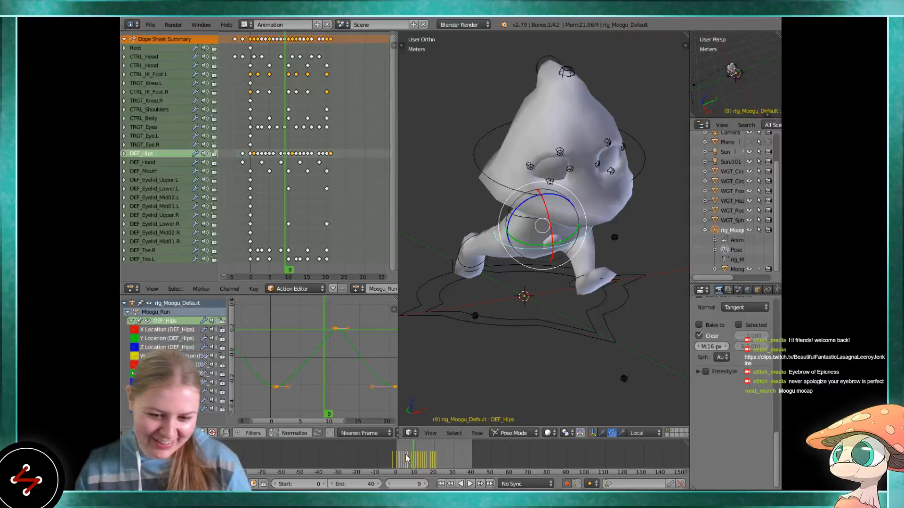
{"action": "key", "text": "alt+a"}
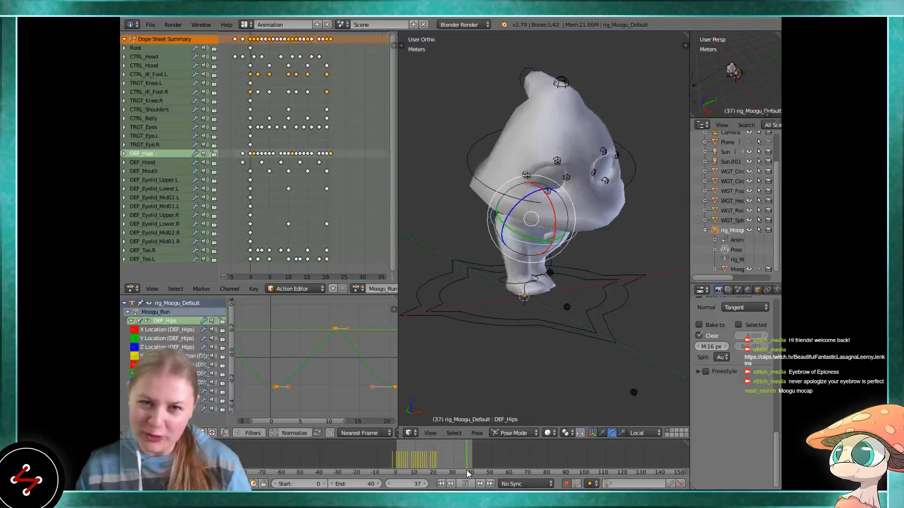
{"action": "left_click_drag", "start_coordinate": [467, 470], "coordinate": [395, 462]}
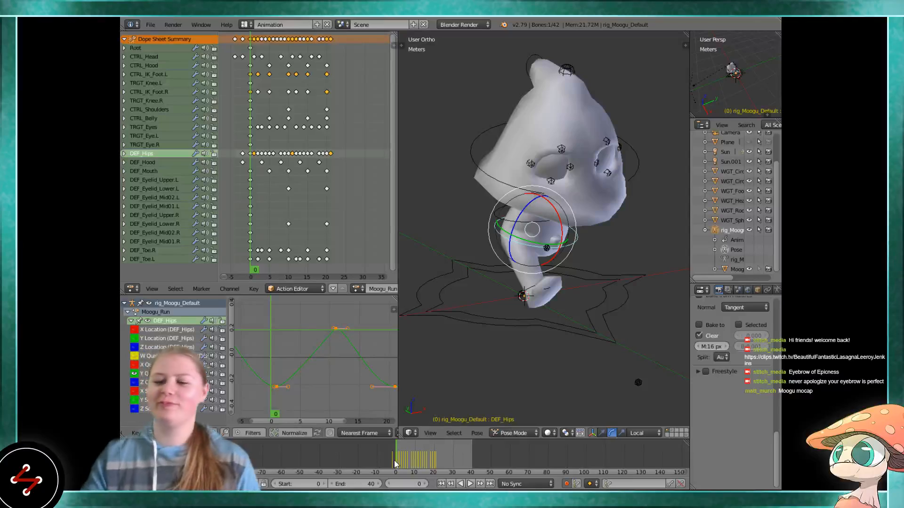
Play the run cycle while viewing the hips from the front, and examine the frame 9 pose from the side
{"action": "key", "text": "alt+a"}
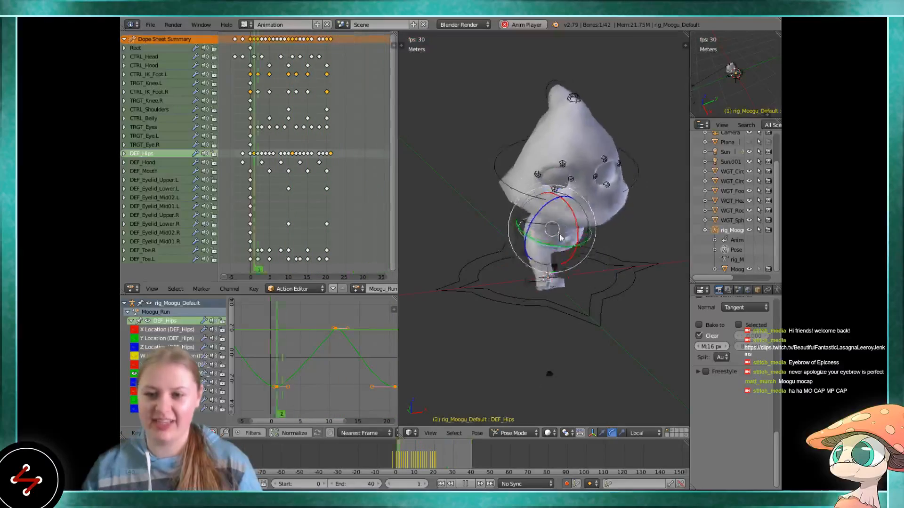
{"action": "scroll", "coordinate": [581, 234], "scroll_direction": "up", "scroll_amount": 2}
{"action": "middle_click_drag", "start_coordinate": [604, 223], "coordinate": [554, 228]}
{"action": "scroll", "coordinate": [554, 227], "scroll_direction": "up", "scroll_amount": 2}
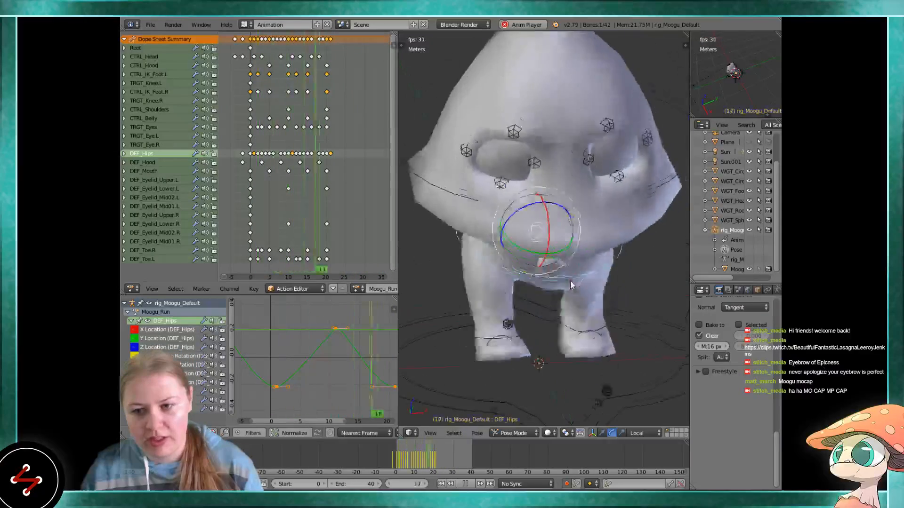
{"action": "key", "text": "alt+a"}
{"action": "mouse_move", "coordinate": [568, 281]}
{"action": "middle_mouse_down"}
{"action": "mouse_move", "coordinate": [521, 324]}
{"action": "mouse_move", "coordinate": [578, 297]}
{"action": "mouse_move", "coordinate": [524, 279]}
{"action": "mouse_move", "coordinate": [563, 276]}
{"action": "middle_mouse_up"}
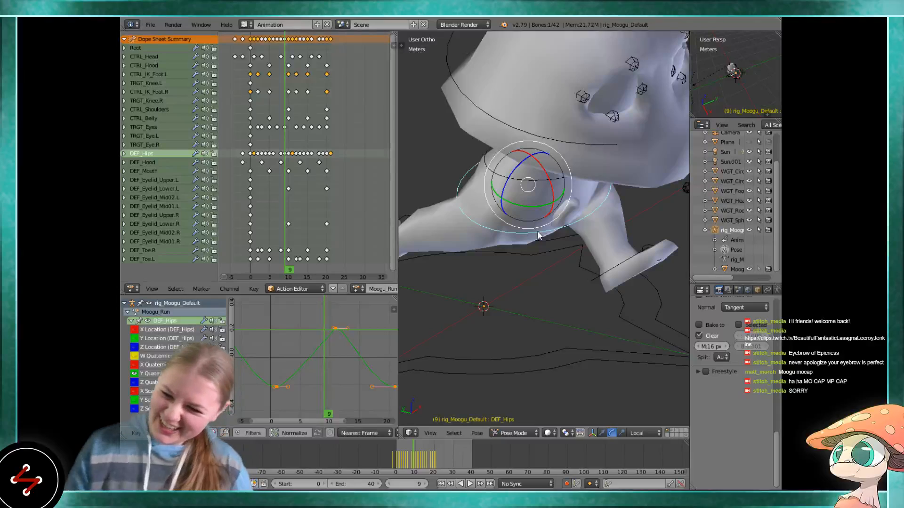
{"action": "scroll", "coordinate": [537, 235], "scroll_direction": "down", "scroll_amount": 3}
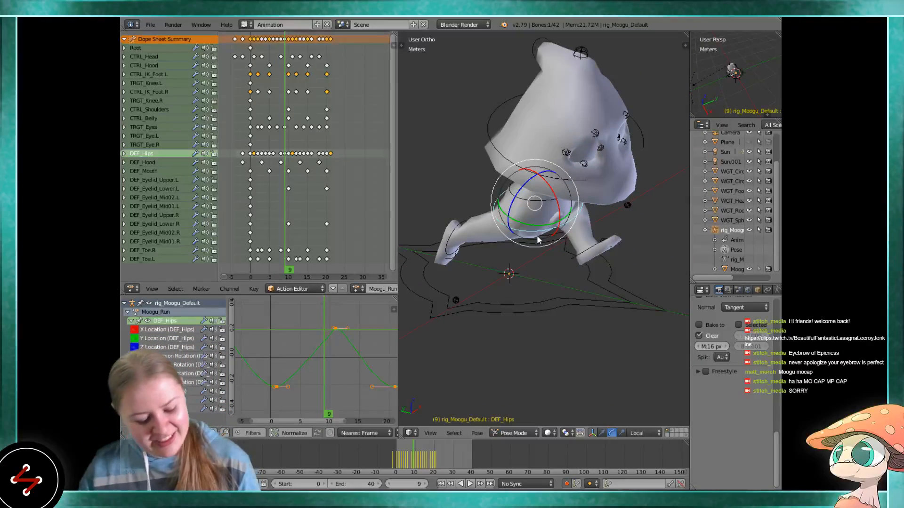
Replay the run cycle in a close front view, pausing at frame 12 to check the hips' twist against the legs
{"action": "key", "text": "alt+a"}
{"action": "middle_click_drag", "start_coordinate": [539, 230], "coordinate": [507, 252]}
{"action": "scroll", "coordinate": [517, 262], "scroll_direction": "up", "scroll_amount": 3}
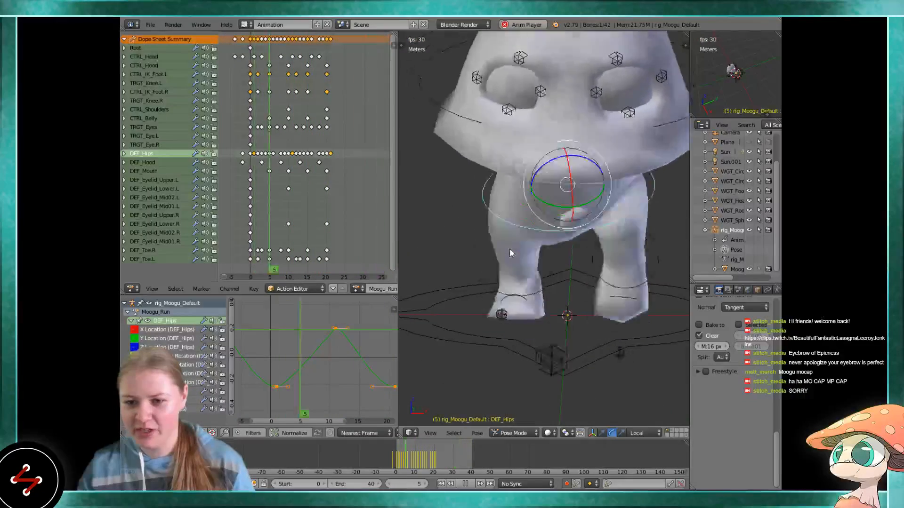
{"action": "key", "text": "alt+a"}
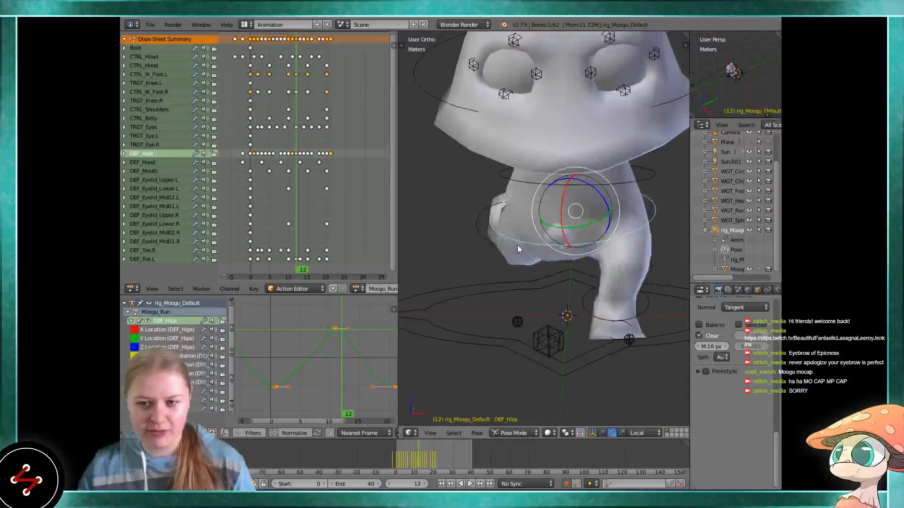
{"action": "key", "text": "alt+a"}
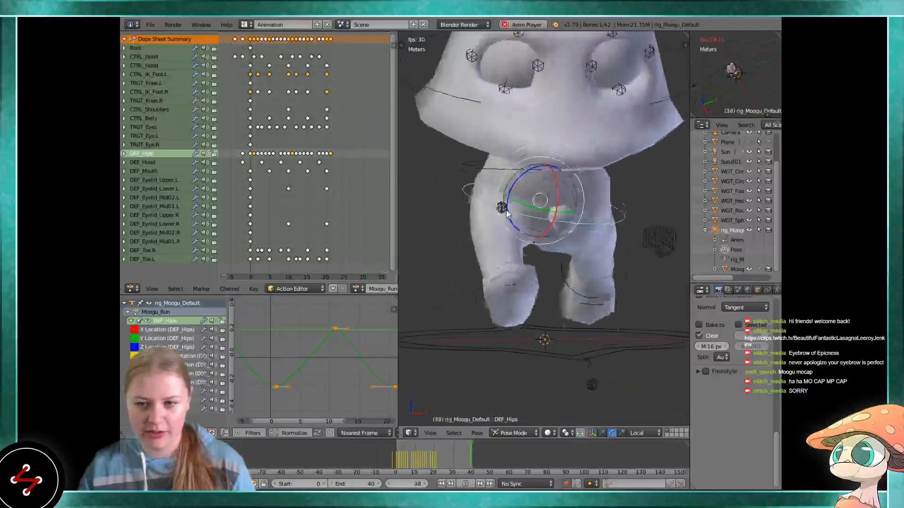
Stop the run cycle playback and scrub back to frame 0 to check the hips from the front
{"action": "scroll", "coordinate": [505, 207], "scroll_direction": "up", "scroll_amount": 1}
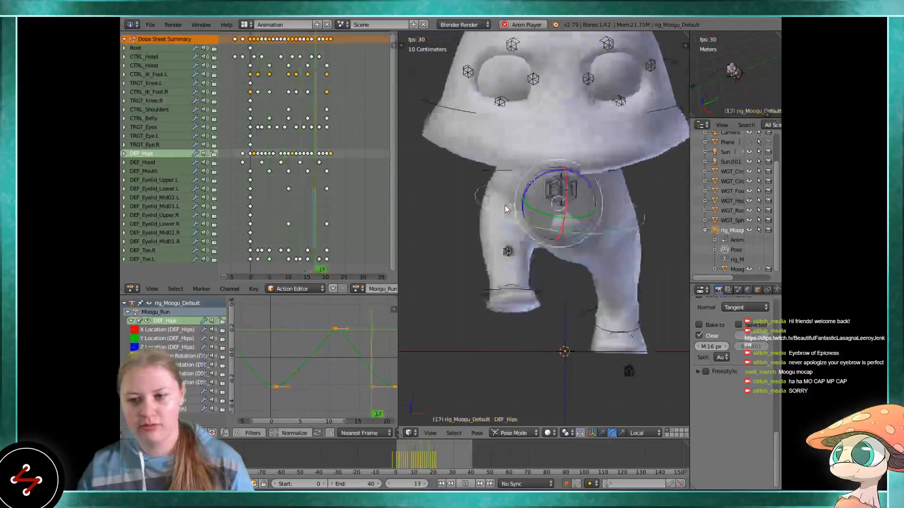
{"action": "key", "text": "alt+a"}
{"action": "left_click", "coordinate": [402, 455]}
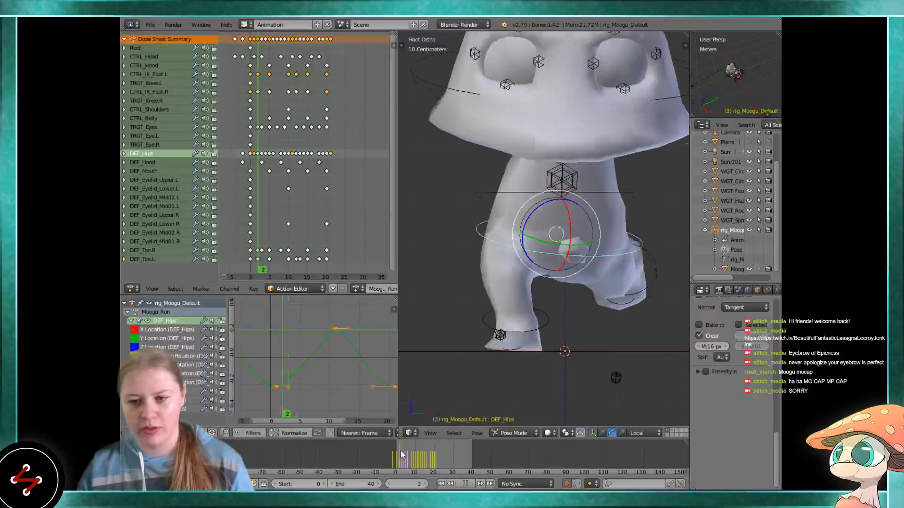
{"action": "left_click_drag", "start_coordinate": [401, 454], "coordinate": [384, 448]}
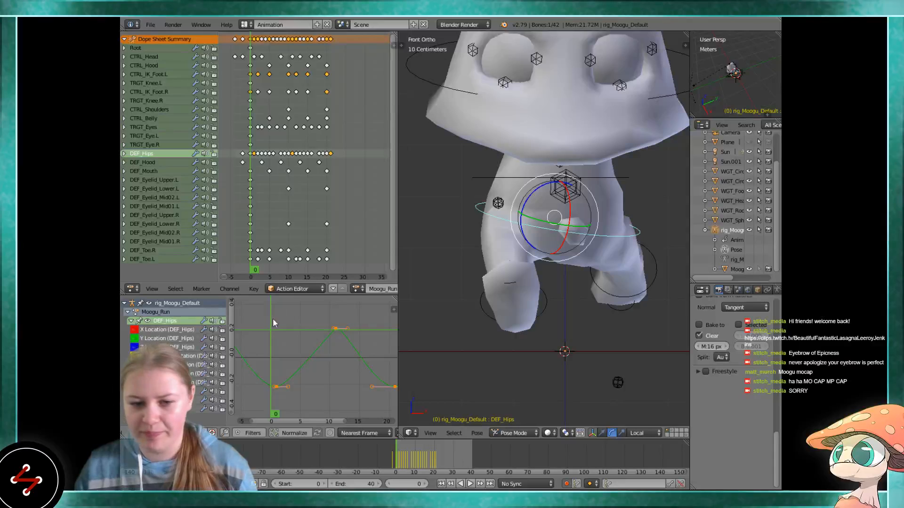
Go to frame 5 and inspect the hips' orientation against the legs from an angle and up close from the front
{"action": "key", "text": "alt+a"}
{"action": "left_click_drag", "start_coordinate": [269, 323], "coordinate": [300, 325]}
{"action": "key", "text": "alt+a"}
{"action": "middle_click_drag", "start_coordinate": [595, 343], "coordinate": [550, 341]}
{"action": "middle_click_drag", "start_coordinate": [667, 279], "coordinate": [662, 301]}
{"action": "scroll", "coordinate": [322, 347], "scroll_direction": "up", "scroll_amount": 1}
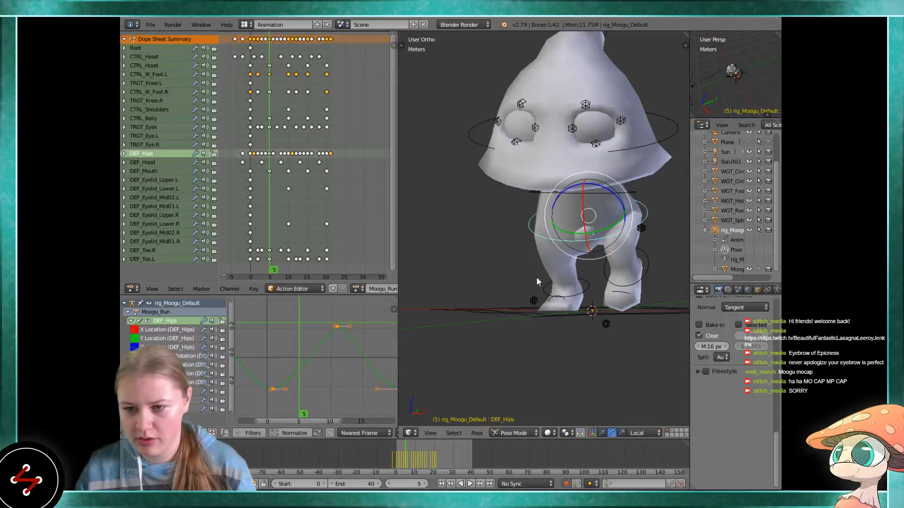
{"action": "key", "text": "KP_1"}
{"action": "scroll", "coordinate": [636, 262], "scroll_direction": "up", "scroll_amount": 3}
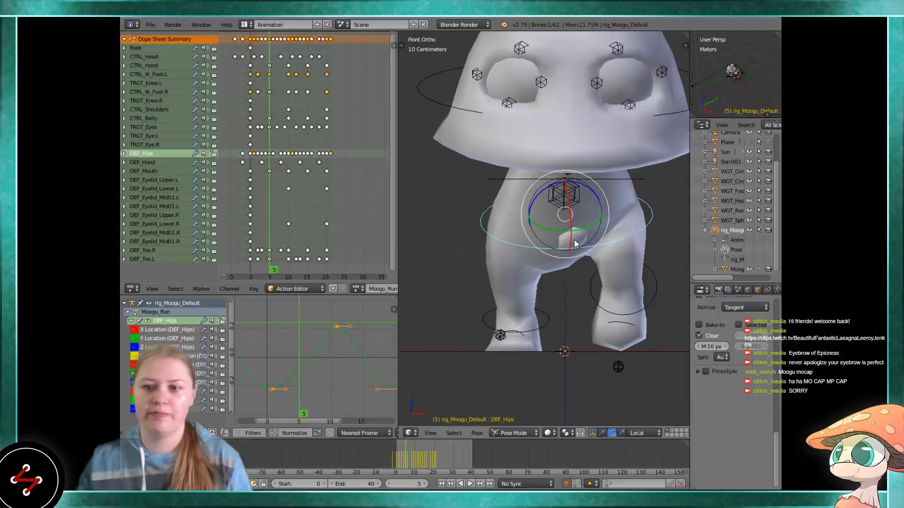
Play on to frame 6 and examine the hips' pose from an angle and from the front
{"action": "key", "text": "alt+a"}
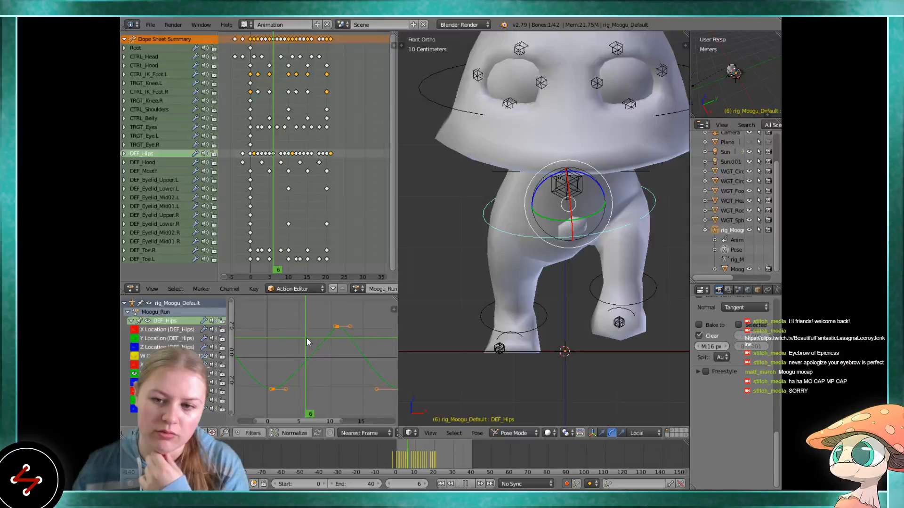
{"action": "key", "text": "alt+a"}
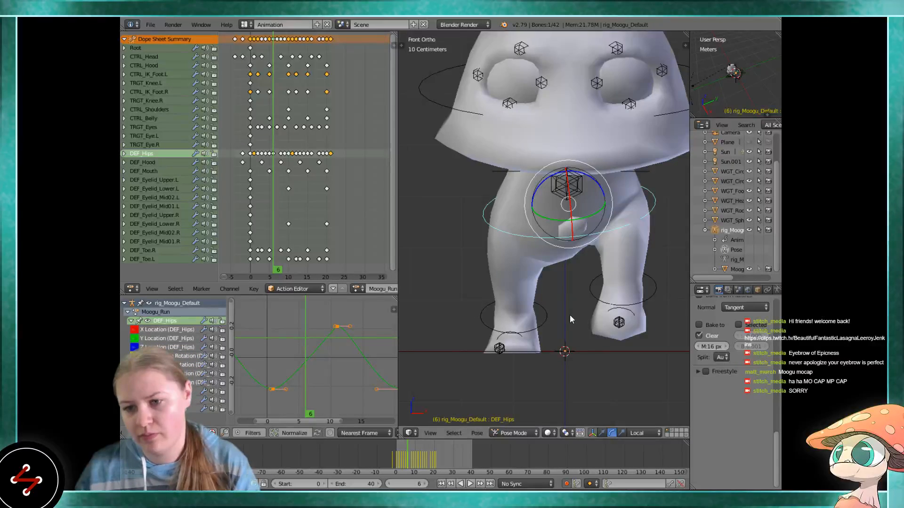
{"action": "middle_click_drag", "start_coordinate": [570, 315], "coordinate": [621, 304]}
{"action": "key", "text": "KP_1"}
{"action": "scroll", "coordinate": [621, 304], "scroll_direction": "up", "scroll_amount": 3}
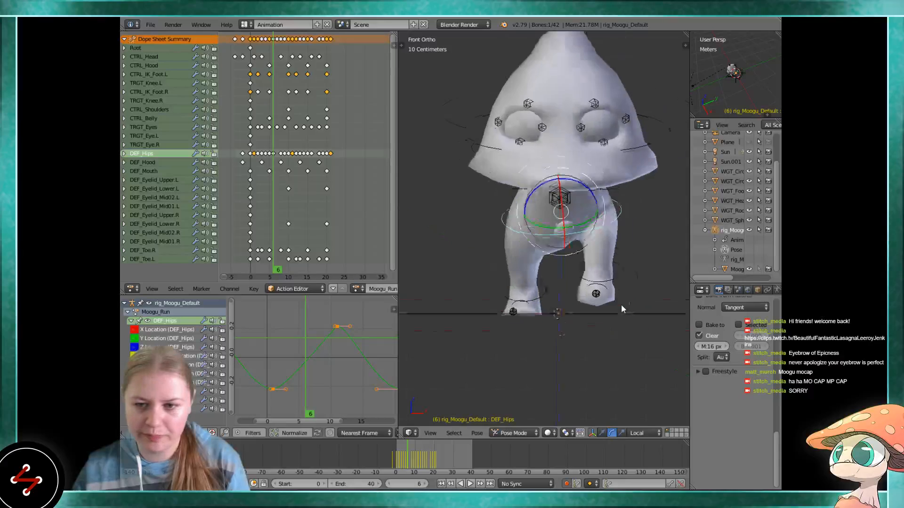
Shift the hips' rotation curve keys earlier to frames -2, 8 and 18, and review the run cycle and frame 2 pose from the sides
{"action": "scroll", "coordinate": [311, 355], "scroll_direction": "up", "scroll_amount": 1}
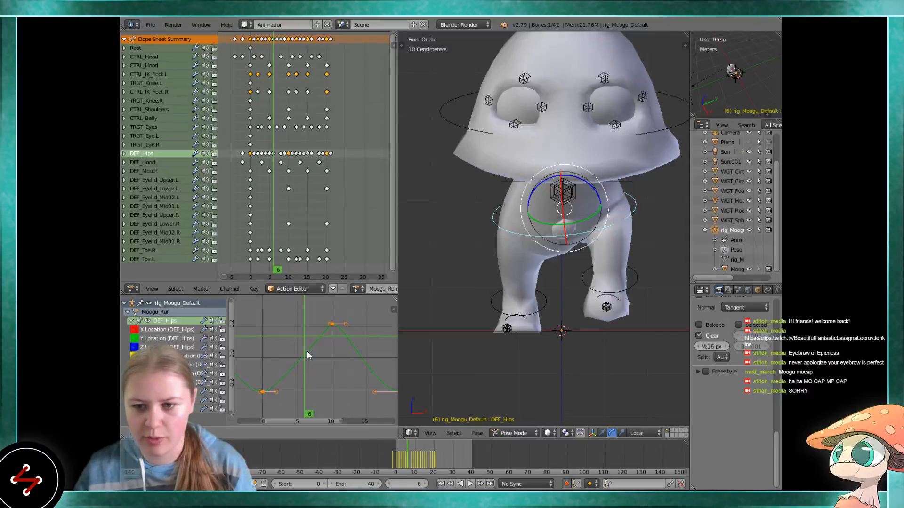
{"action": "key", "text": "g"}
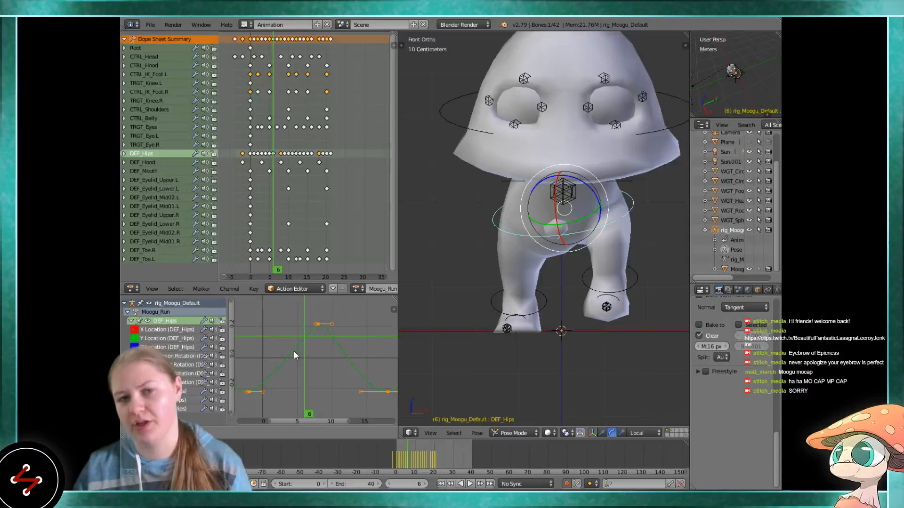
{"action": "left_click", "coordinate": [294, 351]}
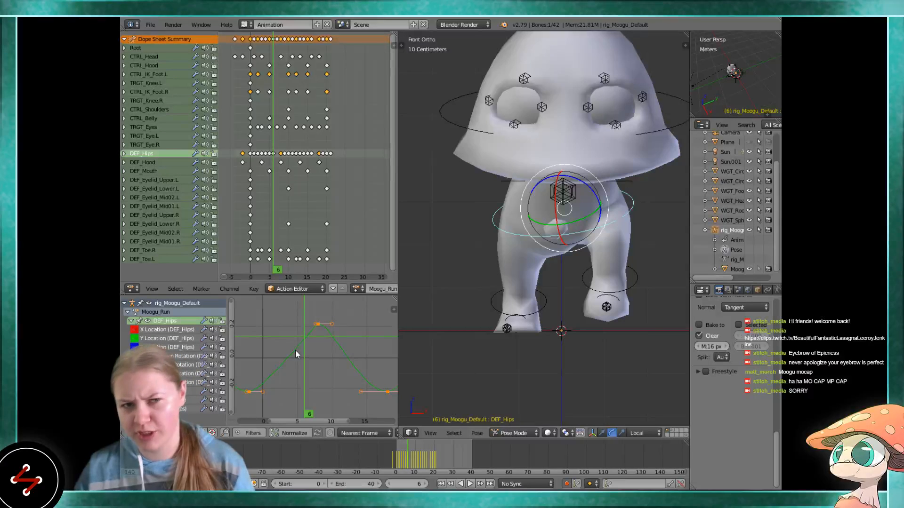
{"action": "key", "text": "alt+a"}
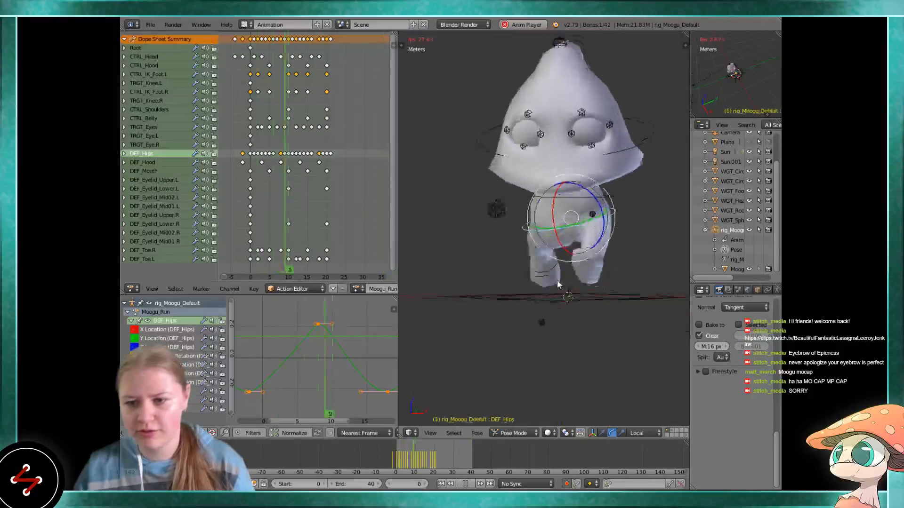
{"action": "middle_click_drag", "start_coordinate": [579, 275], "coordinate": [550, 284]}
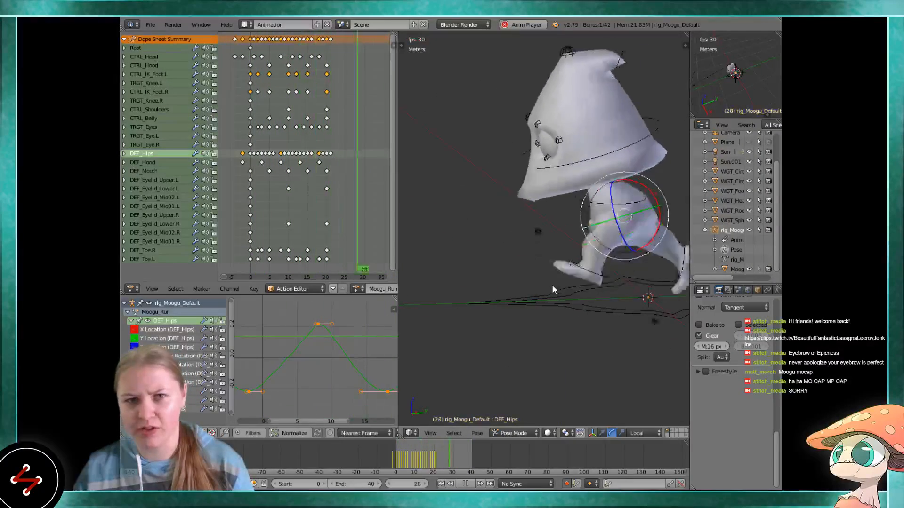
{"action": "scroll", "coordinate": [521, 302], "scroll_direction": "up", "scroll_amount": 4}
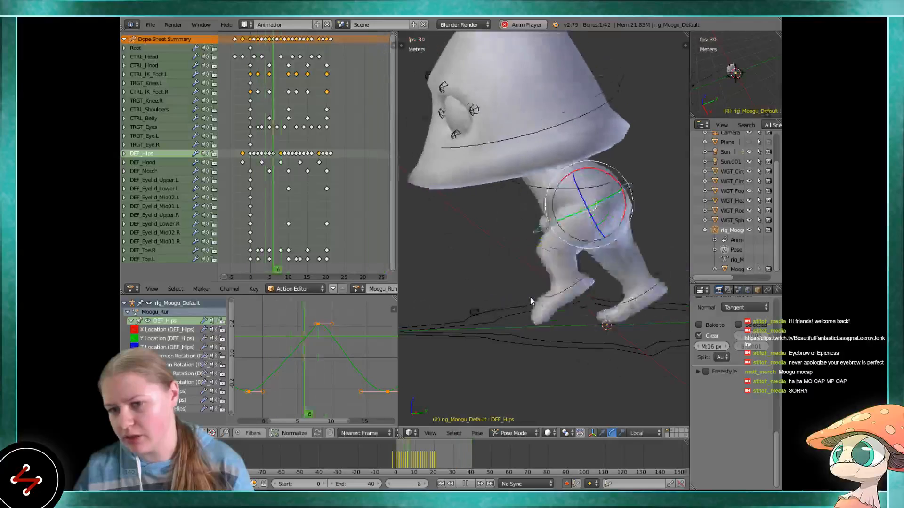
{"action": "key", "text": "Escape"}
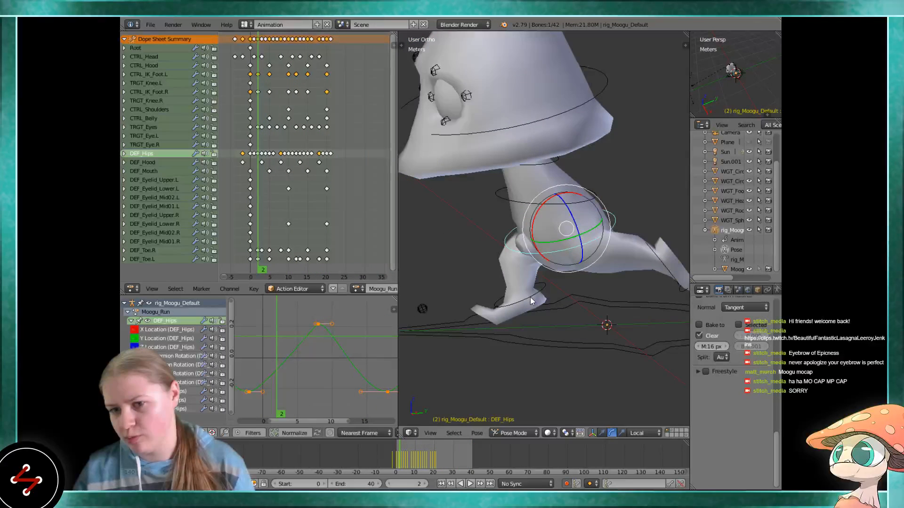
{"action": "scroll", "coordinate": [530, 300], "scroll_direction": "down", "scroll_amount": 4}
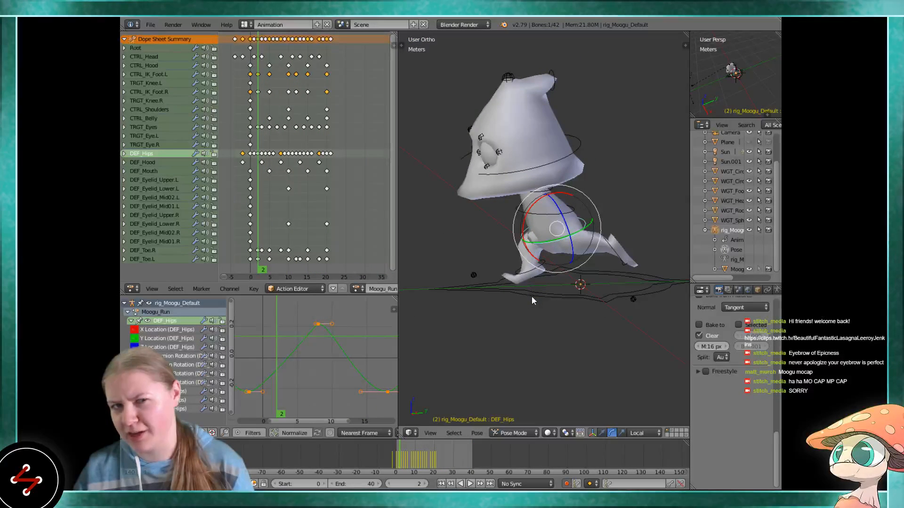
{"action": "middle_click_drag", "start_coordinate": [532, 300], "coordinate": [423, 306]}
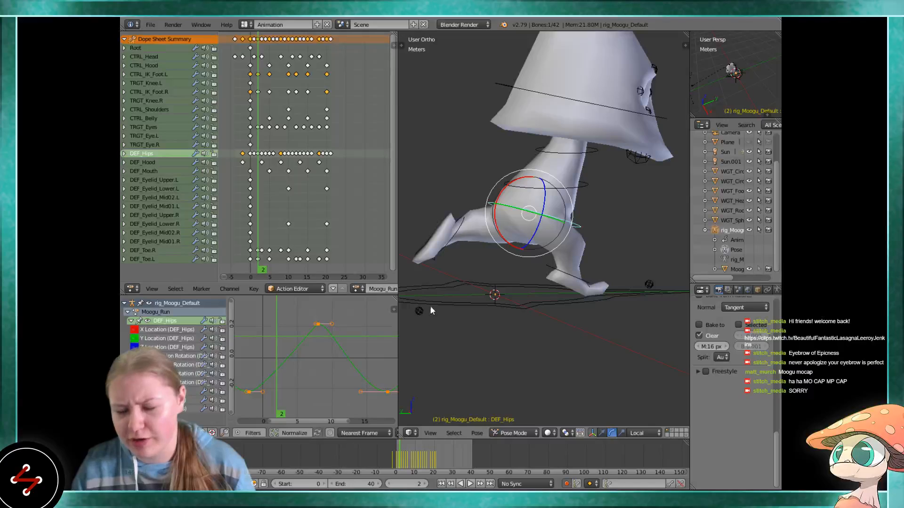
{"action": "middle_click_drag", "start_coordinate": [479, 293], "coordinate": [621, 288]}
Play the run cycle with the transform manipulator hidden, and view the motion from the front and side
{"action": "key", "text": "alt+a"}
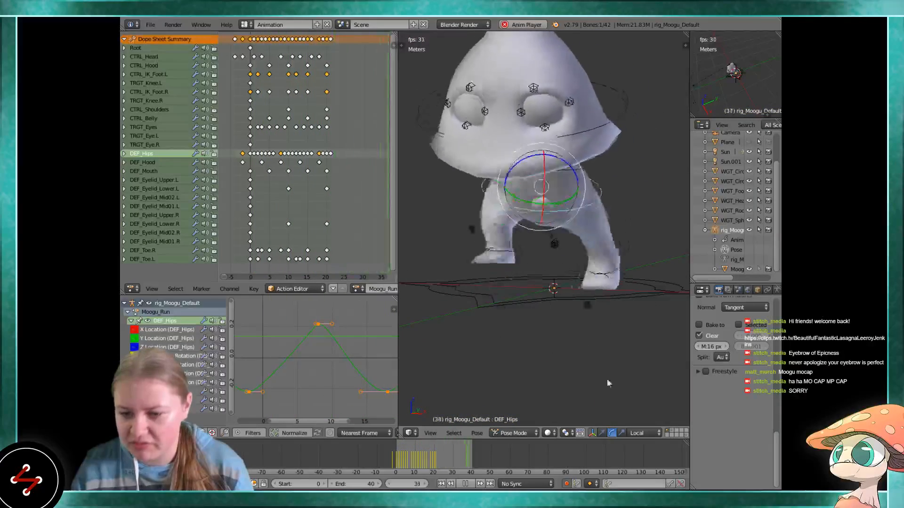
{"action": "left_click", "coordinate": [592, 433]}
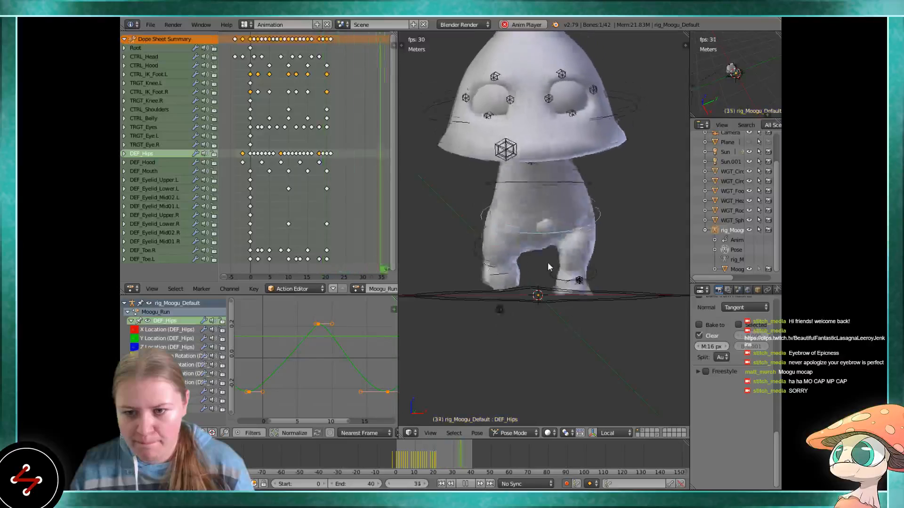
{"action": "middle_click_drag", "start_coordinate": [547, 262], "coordinate": [636, 273]}
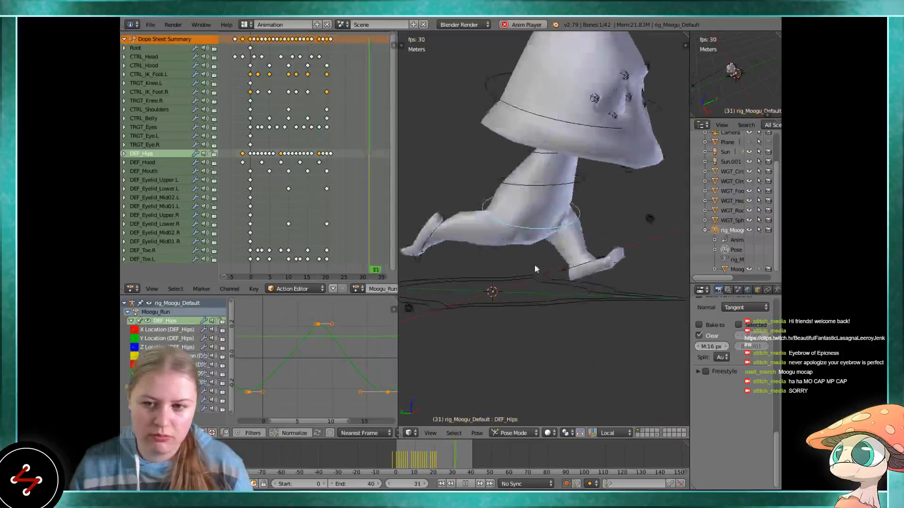
{"action": "middle_click_drag", "start_coordinate": [574, 269], "coordinate": [470, 268]}
Shift the hips' rotation curve keys later to frames 3, 13 and 23, and watch the playing cycle from the front and behind
{"action": "key", "text": "g"}
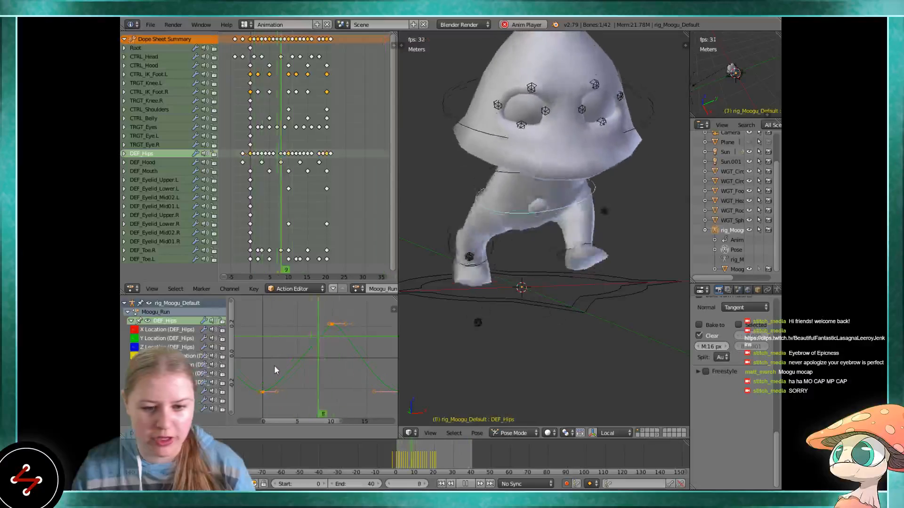
{"action": "left_click", "coordinate": [289, 366]}
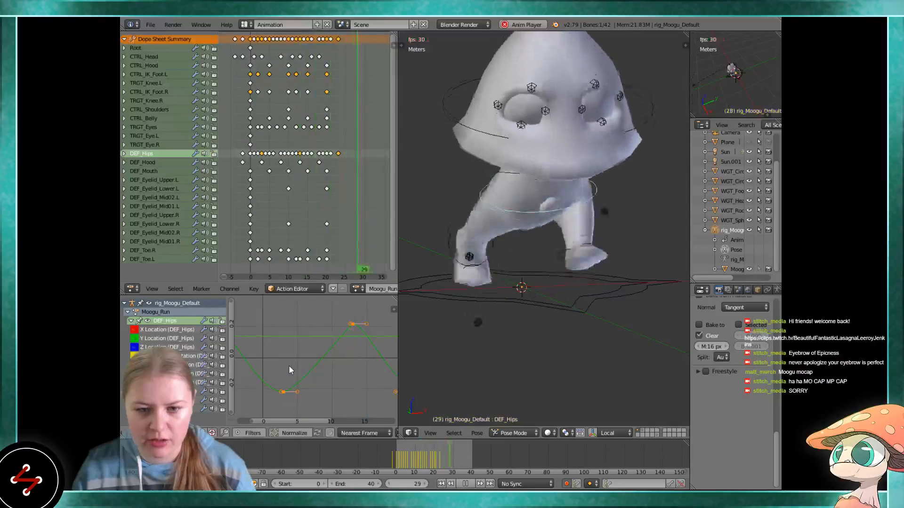
{"action": "middle_click_drag", "start_coordinate": [532, 280], "coordinate": [657, 250]}
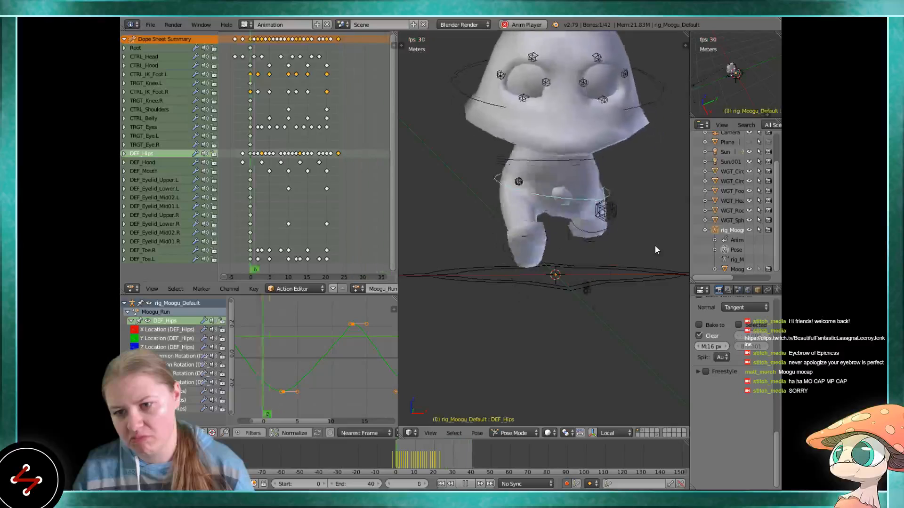
{"action": "middle_click_drag", "start_coordinate": [569, 257], "coordinate": [505, 256]}
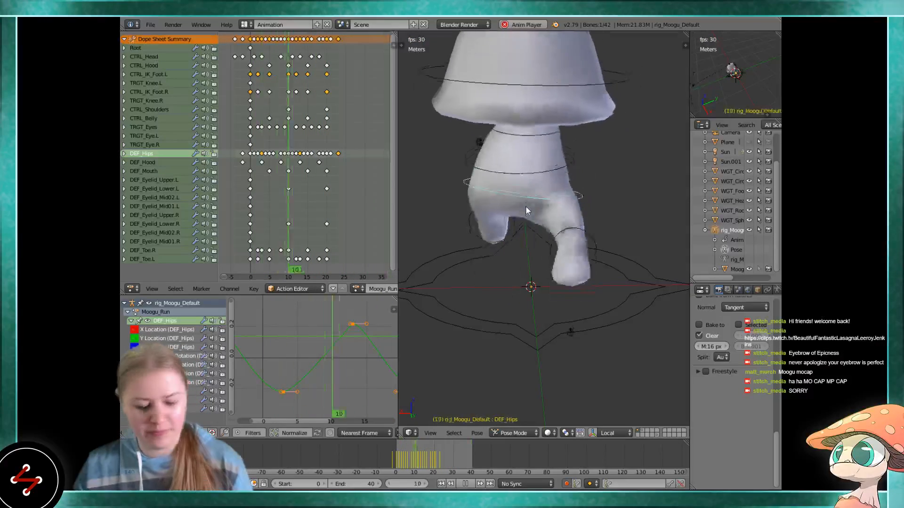
{"action": "scroll", "coordinate": [526, 205], "scroll_direction": "down", "scroll_amount": 4}
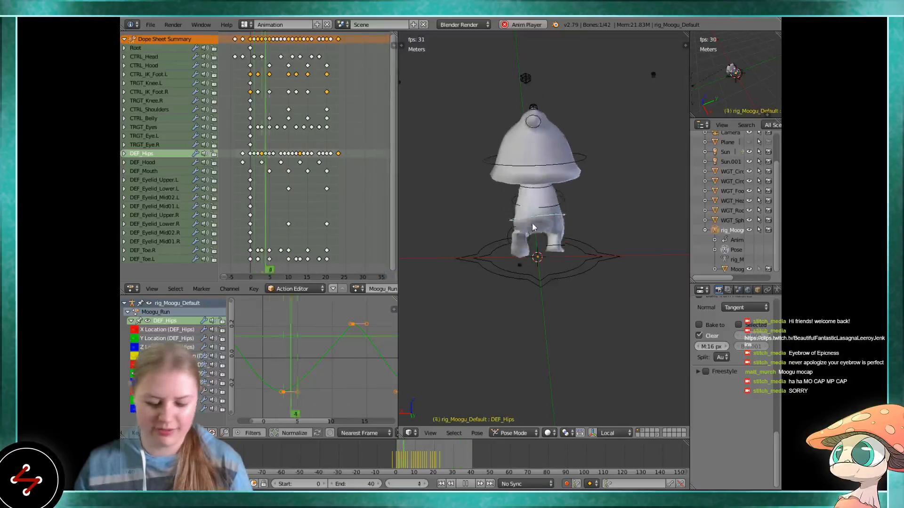
{"action": "scroll", "coordinate": [535, 228], "scroll_direction": "up", "scroll_amount": 4}
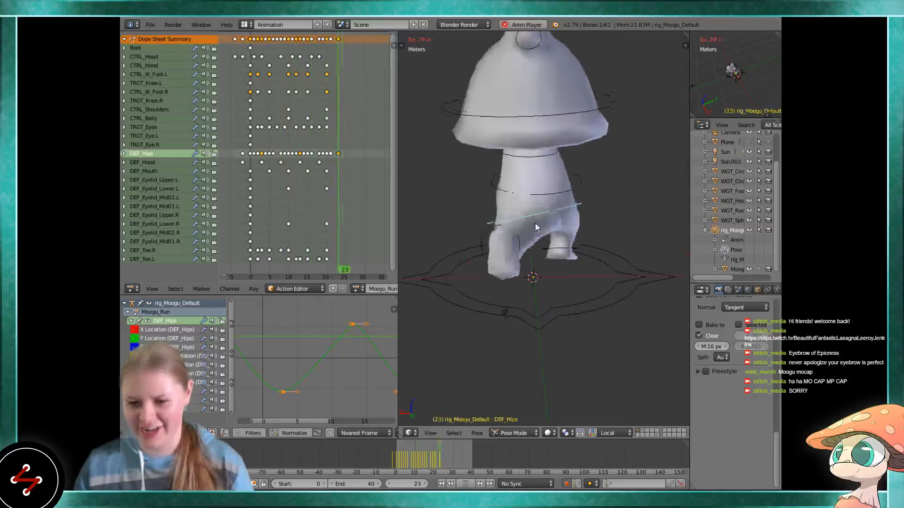
Compare the hips' tilt with the legs at frames 10 and 0 from behind, and replay the run cycle
{"action": "key", "text": "alt+a"}
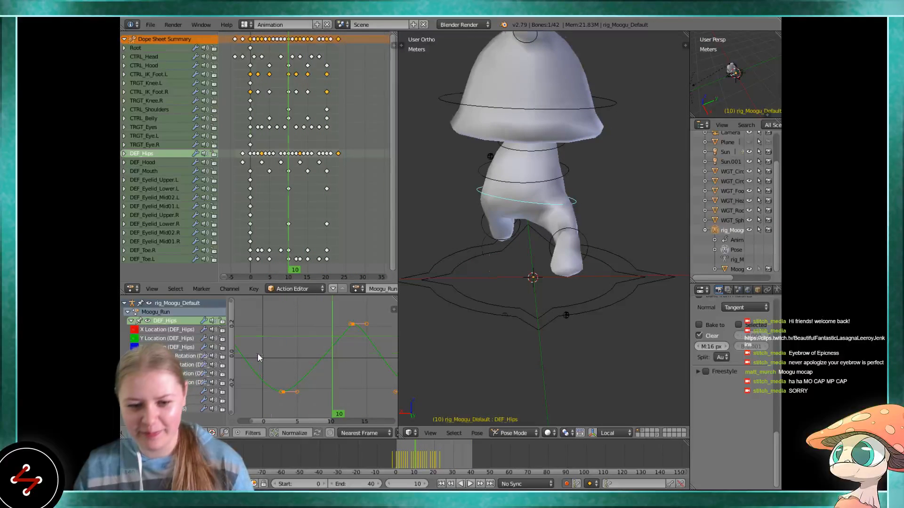
{"action": "key", "text": "alt+a"}
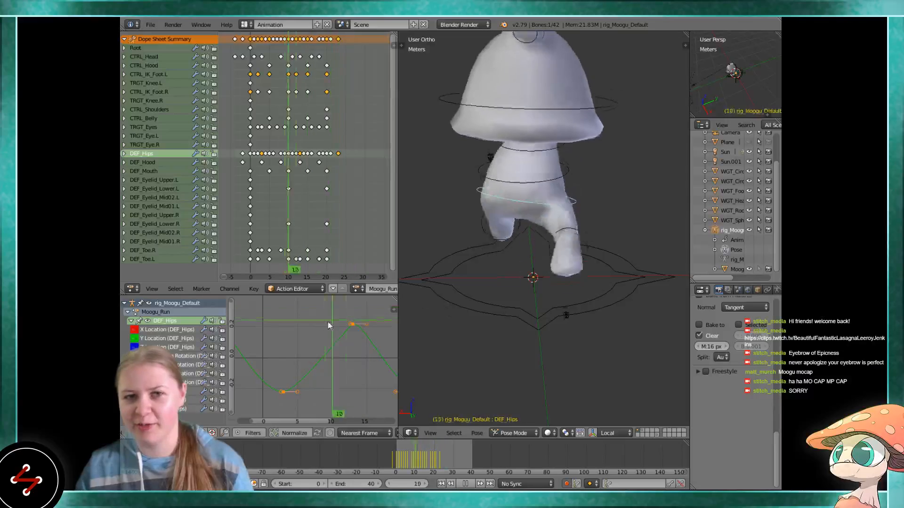
{"action": "left_click_drag", "start_coordinate": [327, 321], "coordinate": [246, 332]}
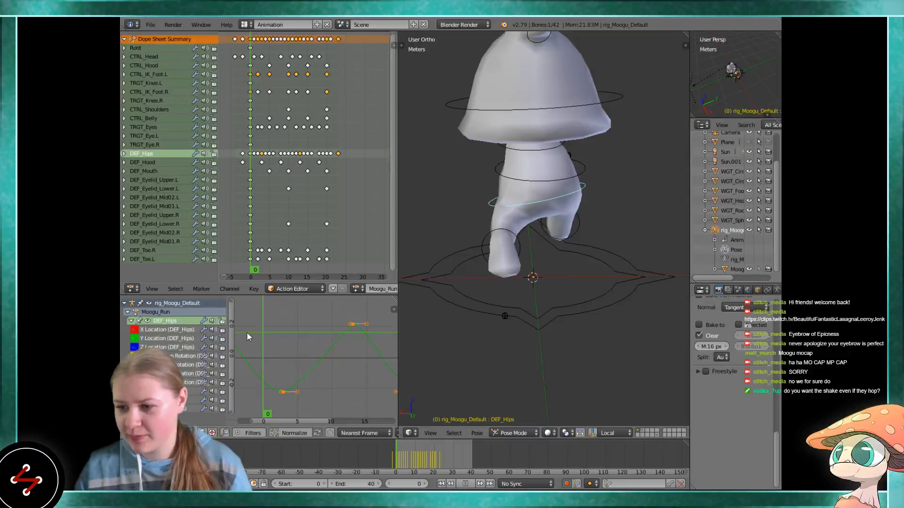
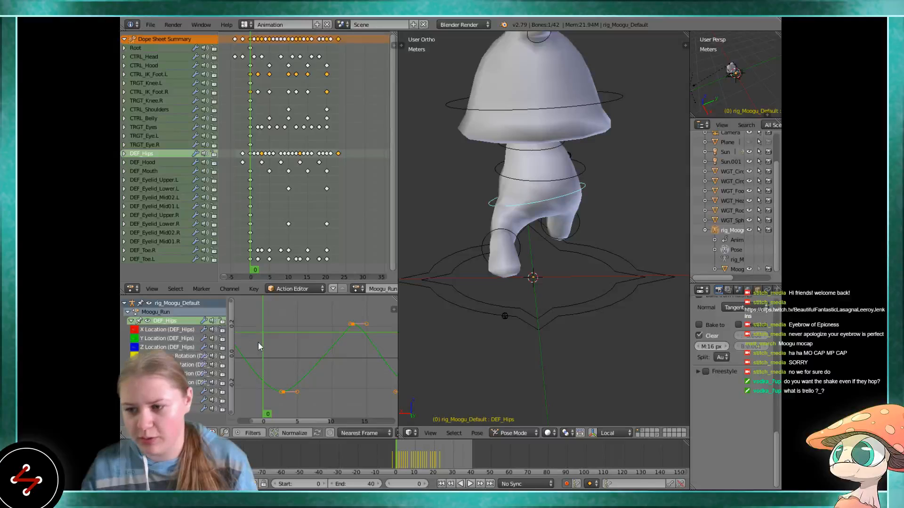
{"action": "scroll", "coordinate": [258, 342], "scroll_direction": "down", "scroll_amount": 2}
{"action": "key", "text": "alt+a"}
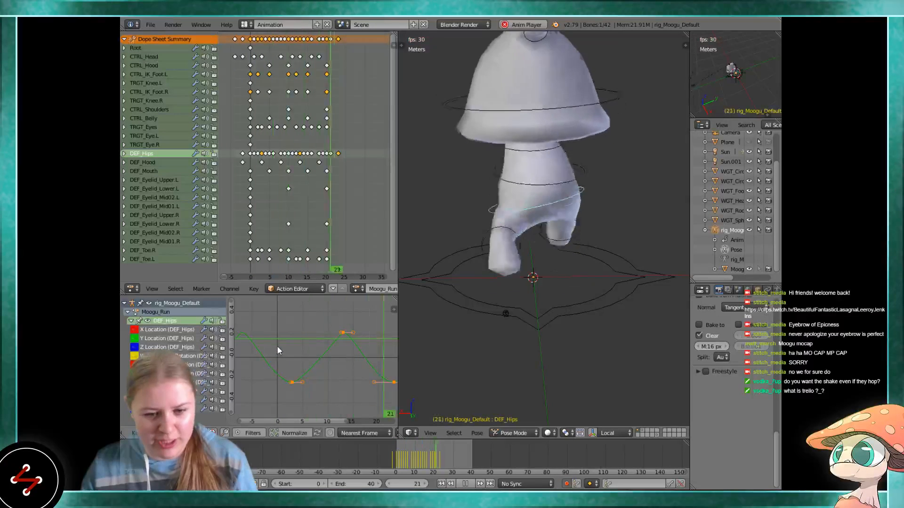
{"action": "key", "text": "Escape"}
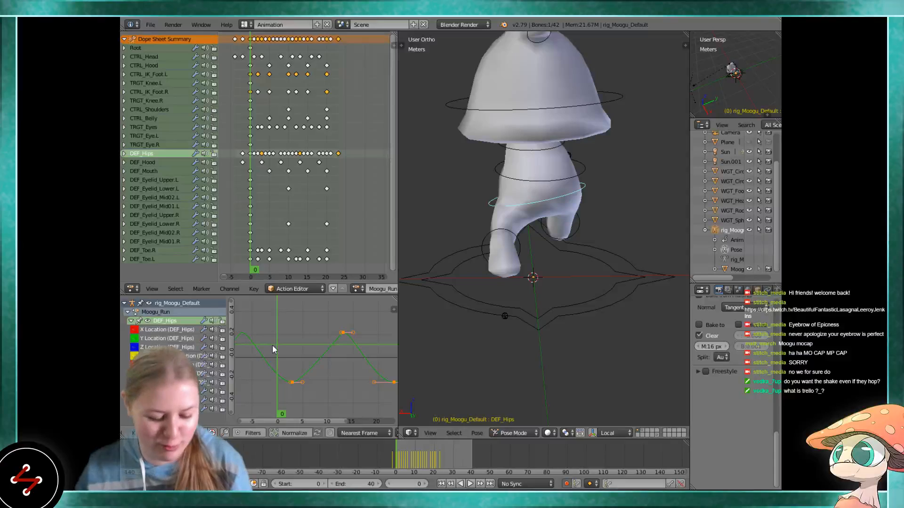
Scale down the hips' rotation curve keys in value during playback to flatten the hip swing
{"action": "key", "text": "alt+a"}
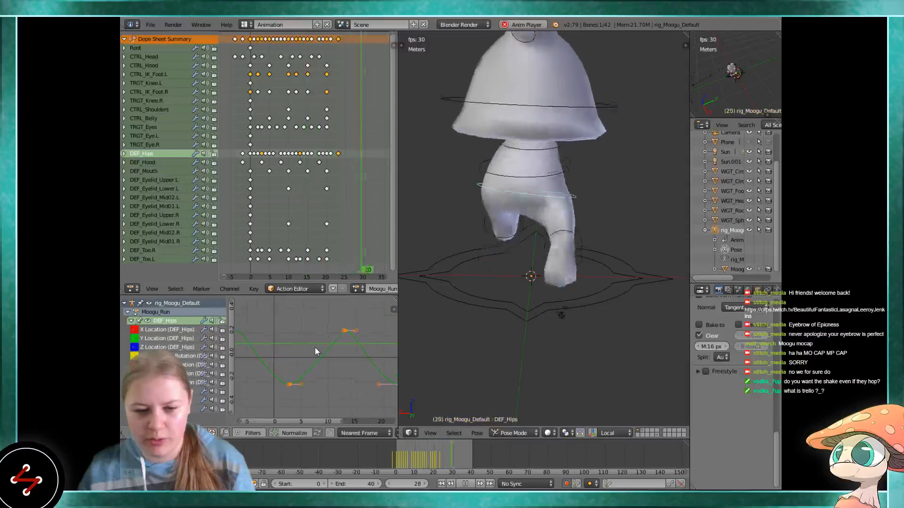
{"action": "key", "text": "s"}
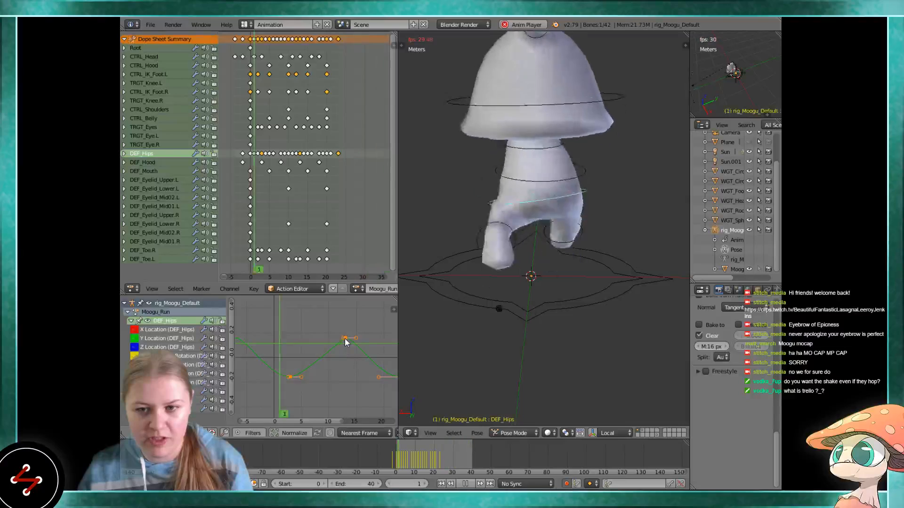
{"action": "left_click", "coordinate": [346, 341]}
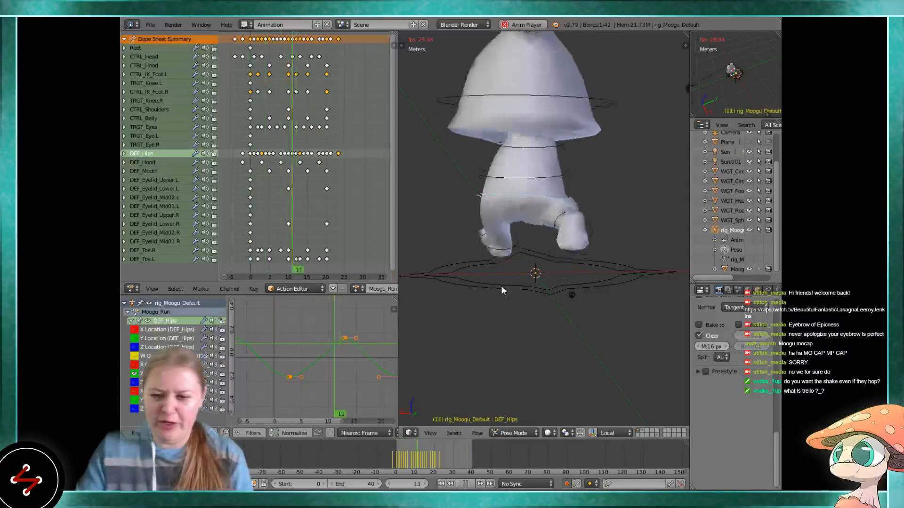
Watch the playing run cycle straight from the front, framing the hips and legs, and stop playback
{"action": "key", "text": "KP_1"}
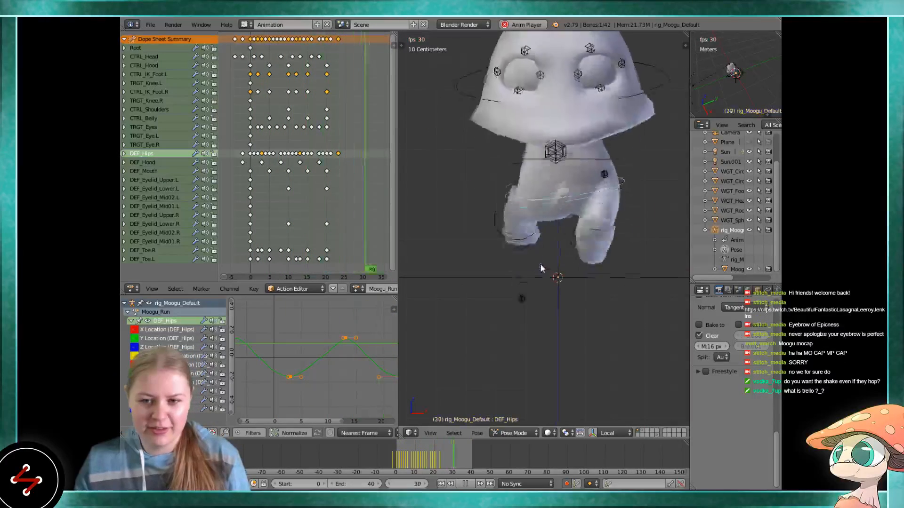
{"action": "middle_click_drag", "start_coordinate": [541, 265], "coordinate": [535, 312], "text": "shift"}
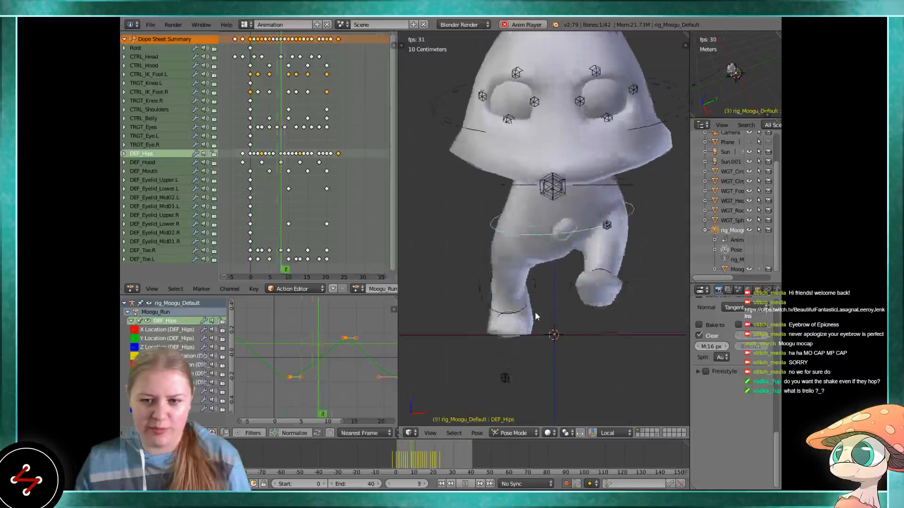
{"action": "scroll", "coordinate": [535, 311], "scroll_direction": "up", "scroll_amount": 1}
{"action": "key", "text": "Escape"}
{"action": "scroll", "coordinate": [535, 311], "scroll_direction": "down", "scroll_amount": 2}
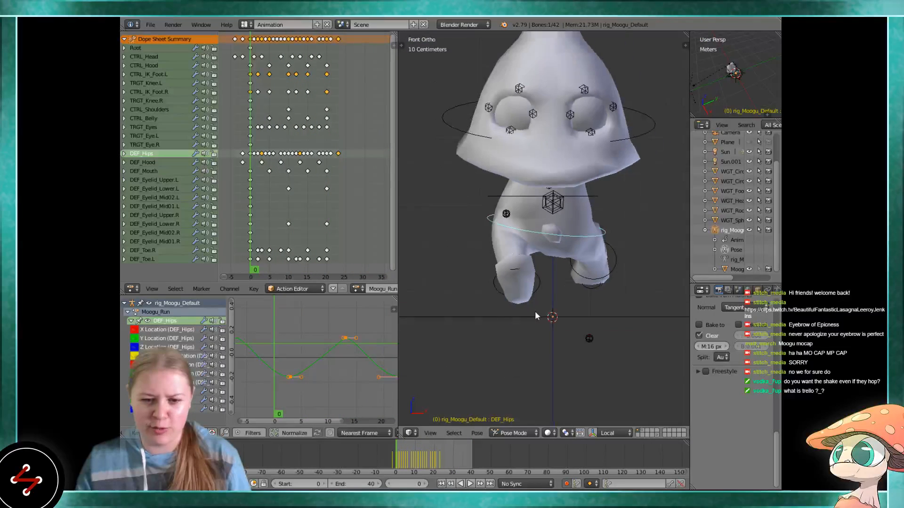
Replay the run cycle several times from the front to judge the flattened hip swing
{"action": "key", "text": "alt+a"}
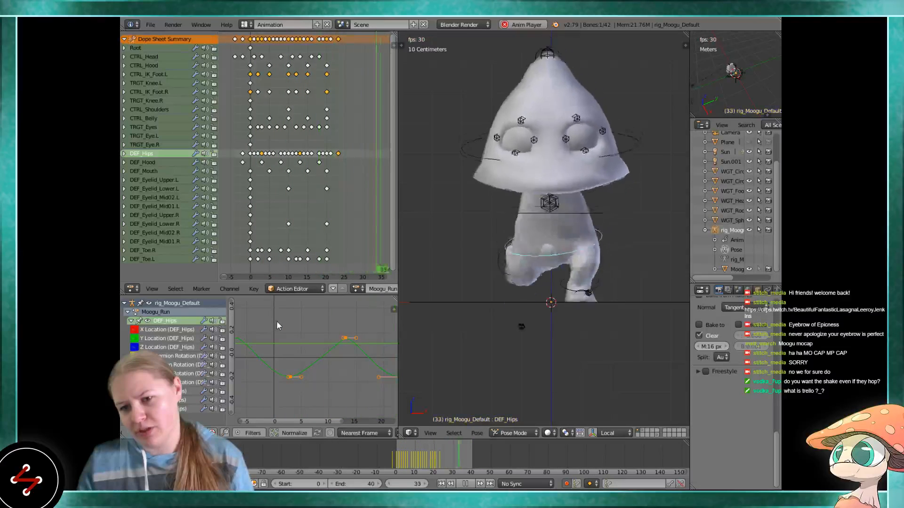
{"action": "key", "text": "alt+a"}
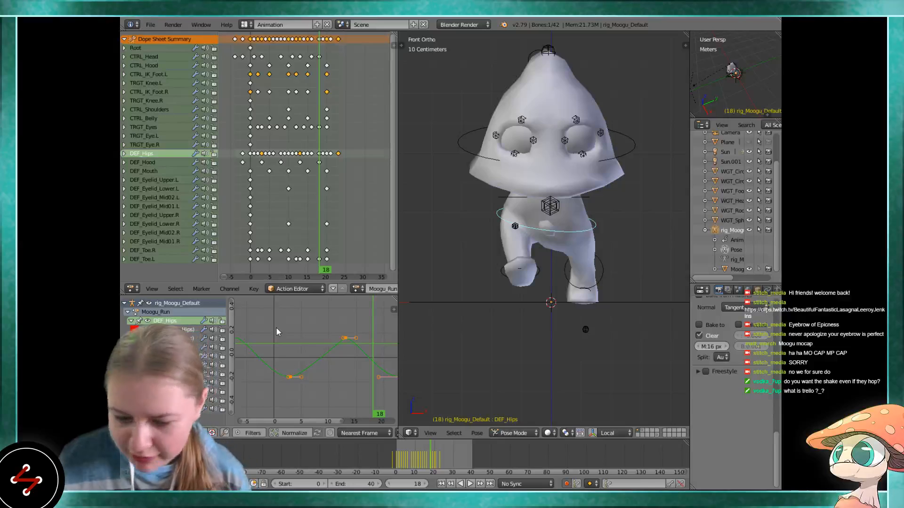
{"action": "key", "text": "alt+a"}
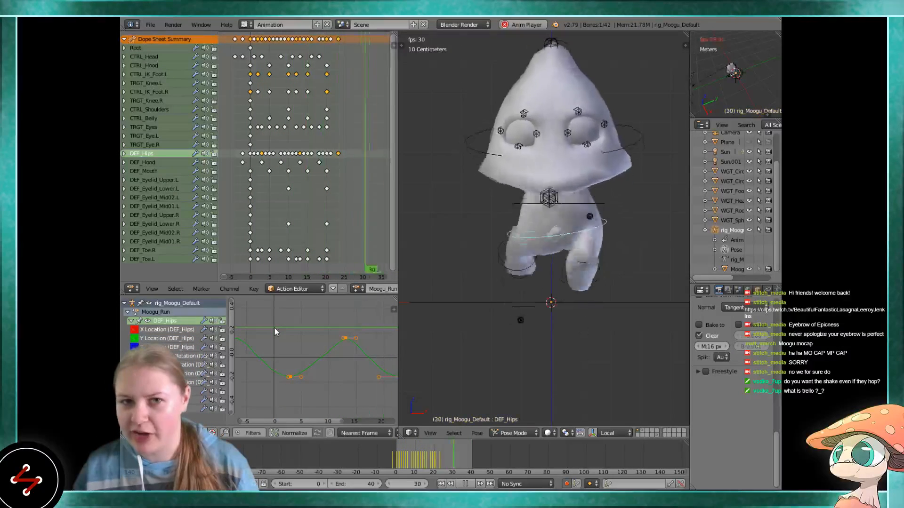
{"action": "key", "text": "alt+a"}
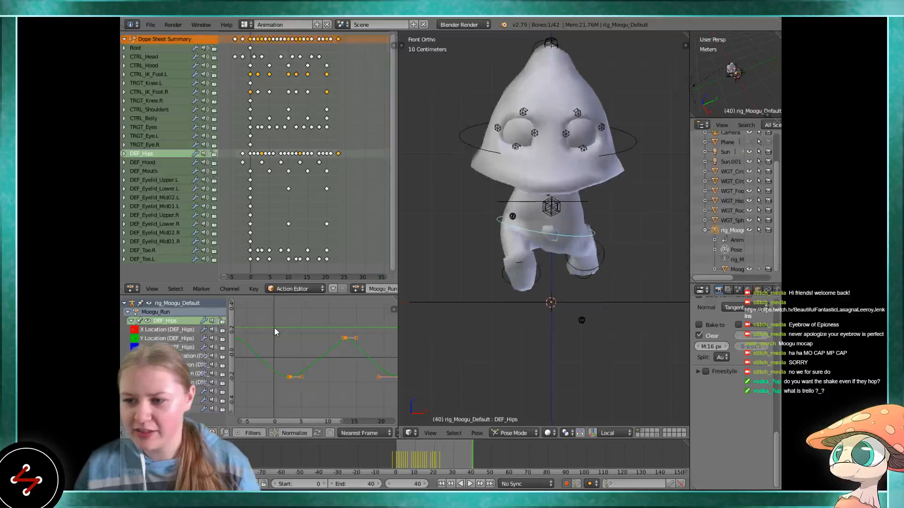
{"action": "key", "text": "alt+a"}
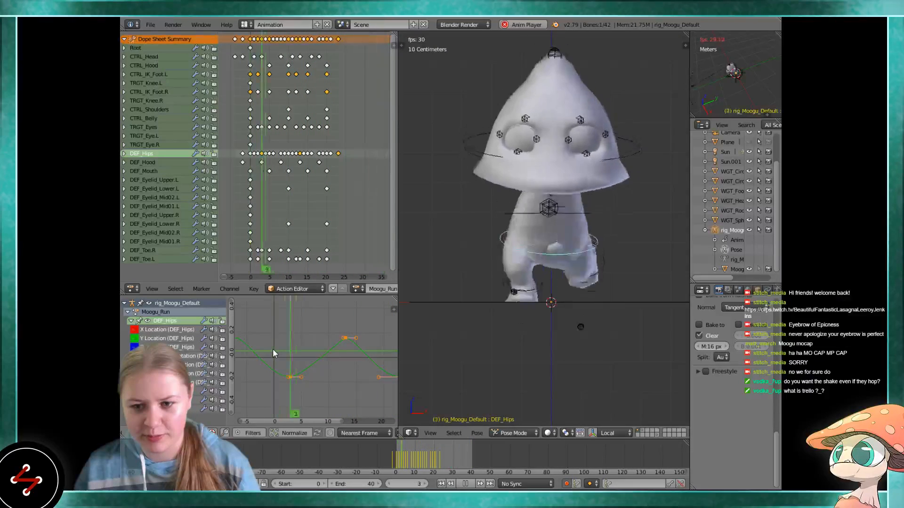
{"action": "key", "text": "alt+a"}
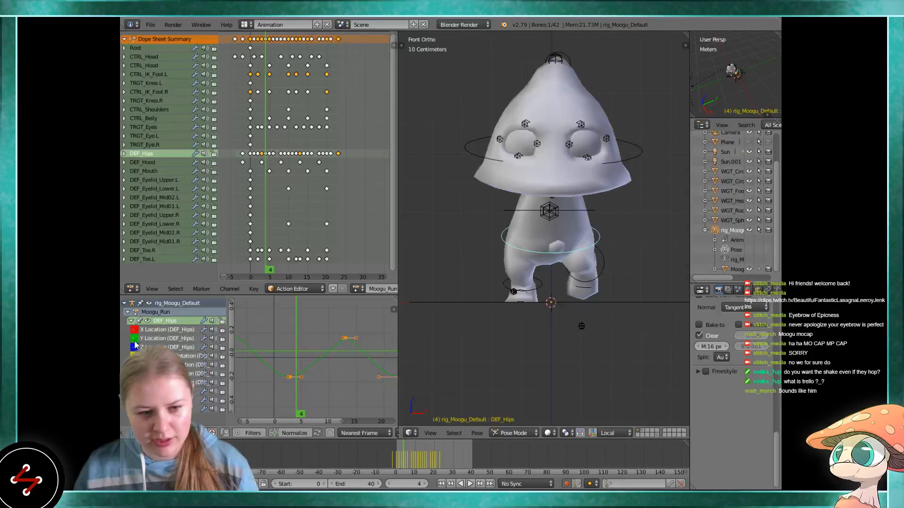
Hide the hips' rotation curve in the graph and replay the run cycle with the whole character in view
{"action": "left_click", "coordinate": [135, 374]}
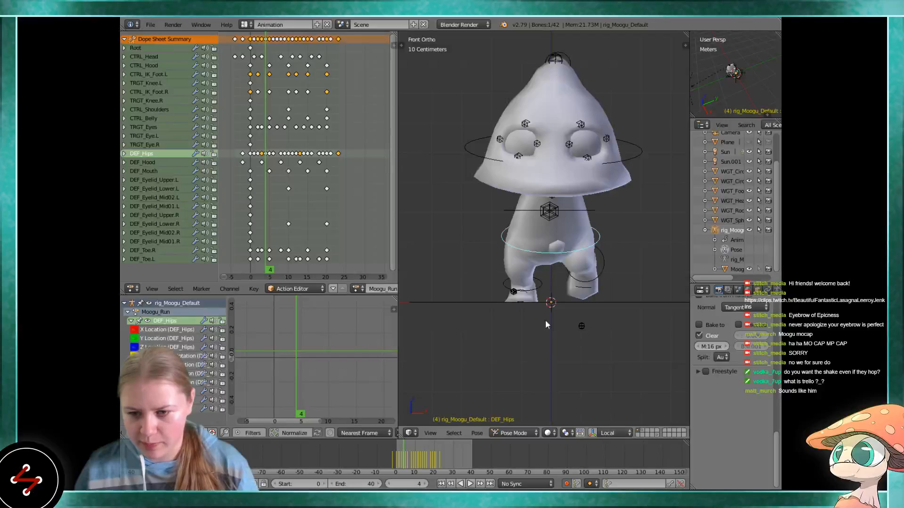
{"action": "scroll", "coordinate": [548, 292], "scroll_direction": "down", "scroll_amount": 3}
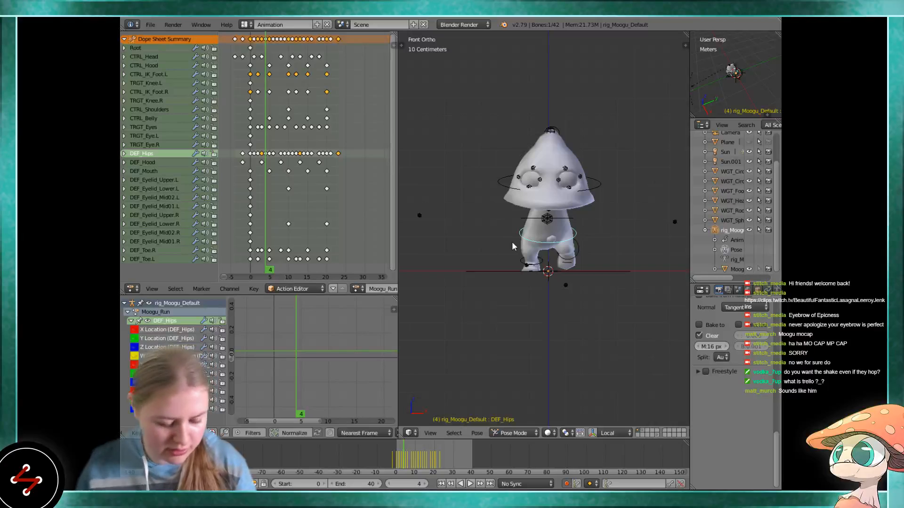
{"action": "key", "text": "alt+a"}
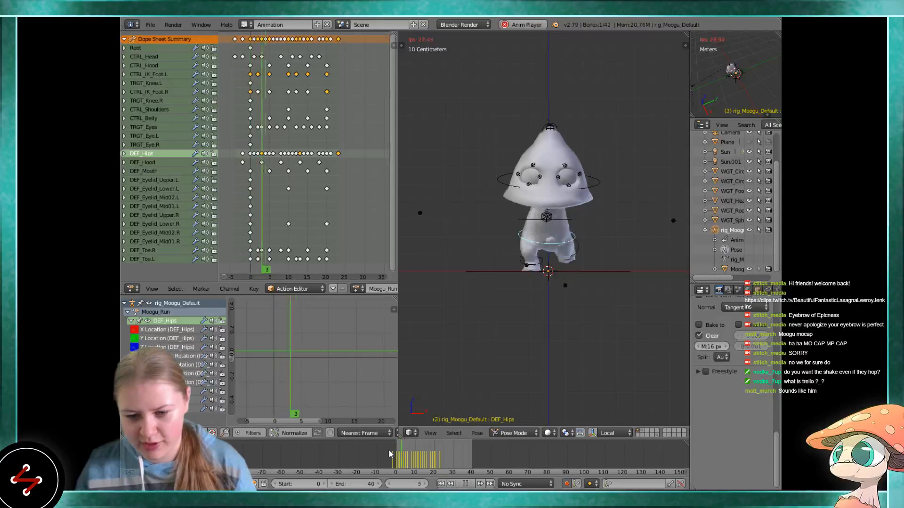
{"action": "key", "text": "Escape"}
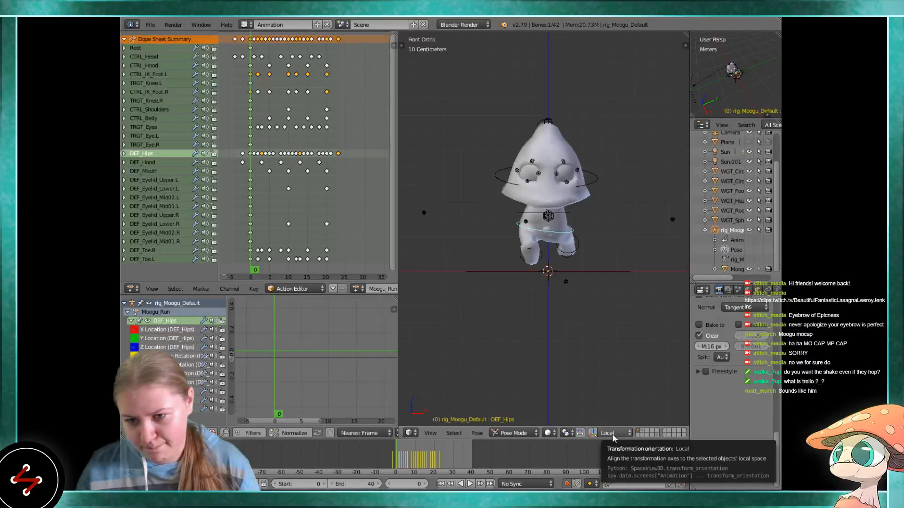
Turn on the translate manipulator for the hips bone and show its Y Location curve in the graph
{"action": "left_click", "coordinate": [592, 434]}
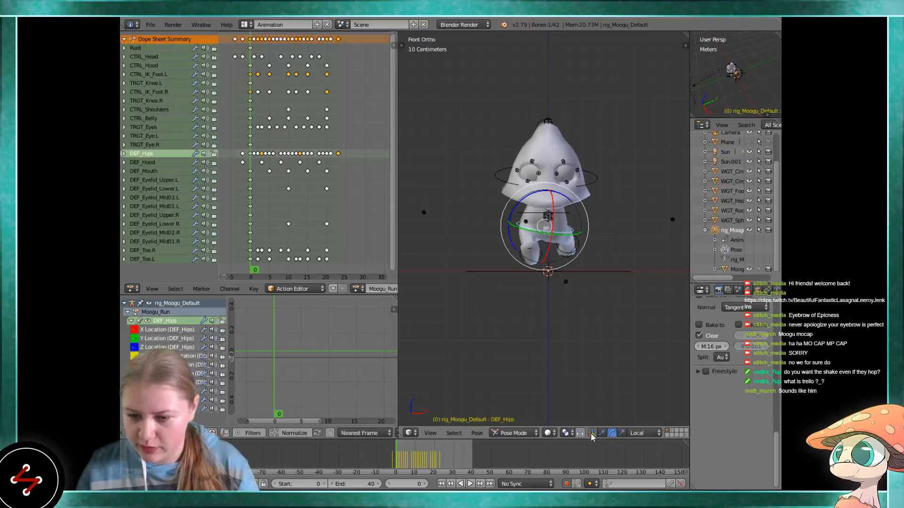
{"action": "left_click", "coordinate": [603, 433]}
{"action": "scroll", "coordinate": [527, 264], "scroll_direction": "up", "scroll_amount": 3}
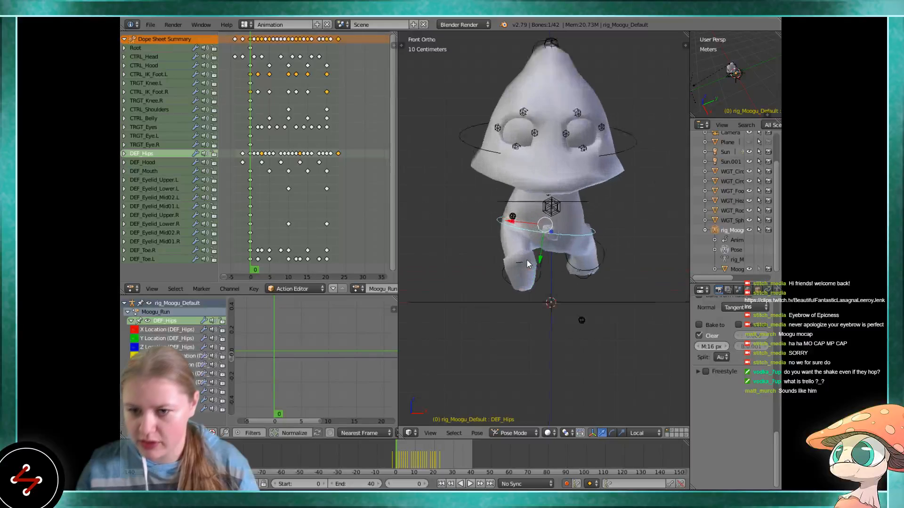
{"action": "scroll", "coordinate": [527, 265], "scroll_direction": "up", "scroll_amount": 2}
{"action": "left_click", "coordinate": [134, 340]}
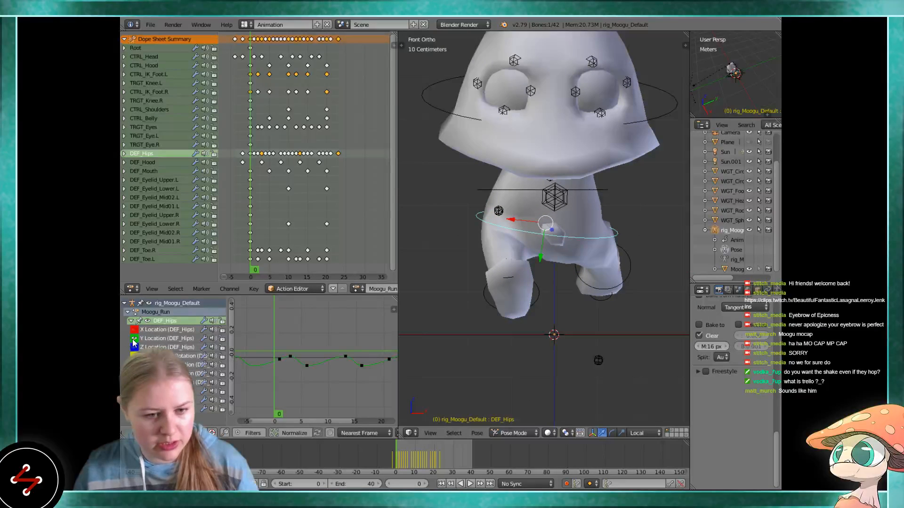
{"action": "middle_click_drag", "start_coordinate": [308, 360], "coordinate": [295, 332]}
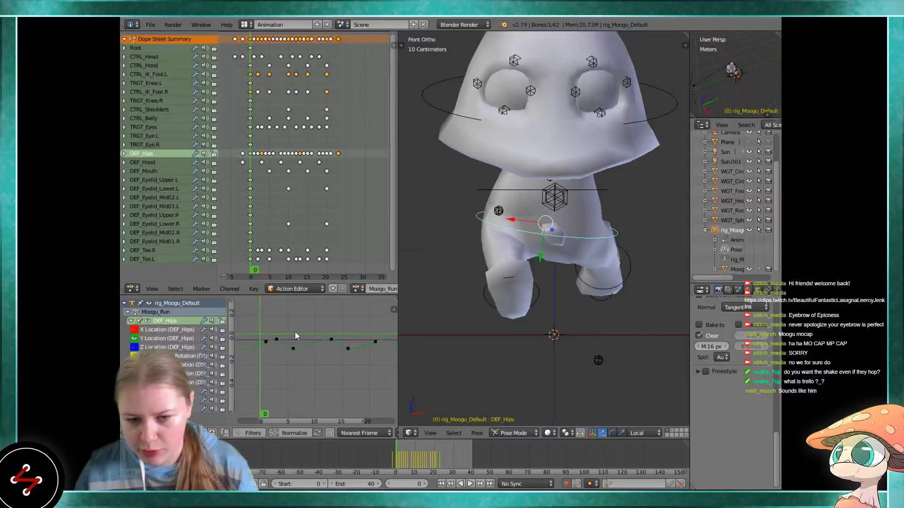
Compare the hips' Y Location curve with the leg poses at frames 12, 10 and 6, selecting its low key at frame 16
{"action": "key", "text": "alt+a"}
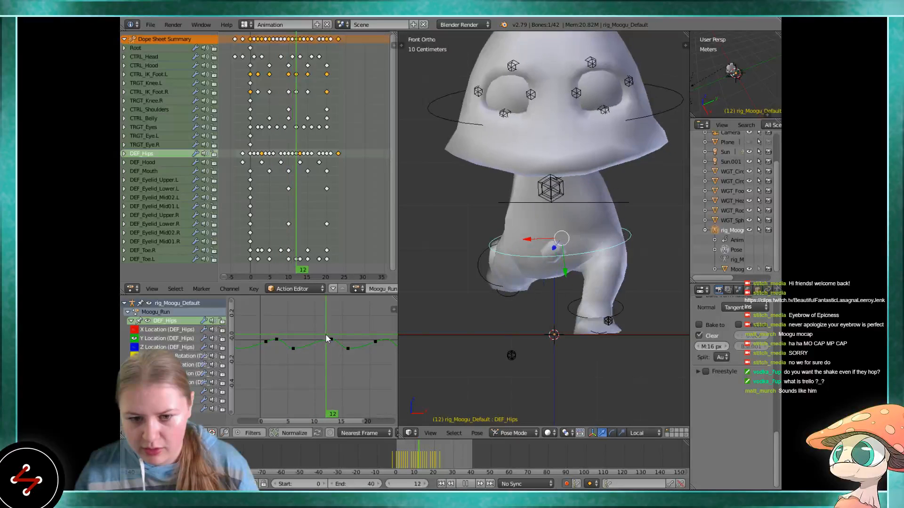
{"action": "mouse_move", "coordinate": [326, 335]}
{"action": "left_mouse_down"}
{"action": "mouse_move", "coordinate": [297, 334]}
{"action": "mouse_move", "coordinate": [329, 329]}
{"action": "mouse_move", "coordinate": [293, 351]}
{"action": "mouse_move", "coordinate": [329, 341]}
{"action": "mouse_move", "coordinate": [298, 344]}
{"action": "mouse_move", "coordinate": [329, 337]}
{"action": "mouse_move", "coordinate": [307, 338]}
{"action": "mouse_move", "coordinate": [338, 335]}
{"action": "mouse_move", "coordinate": [314, 337]}
{"action": "left_mouse_up"}
{"action": "right_click", "coordinate": [348, 349]}
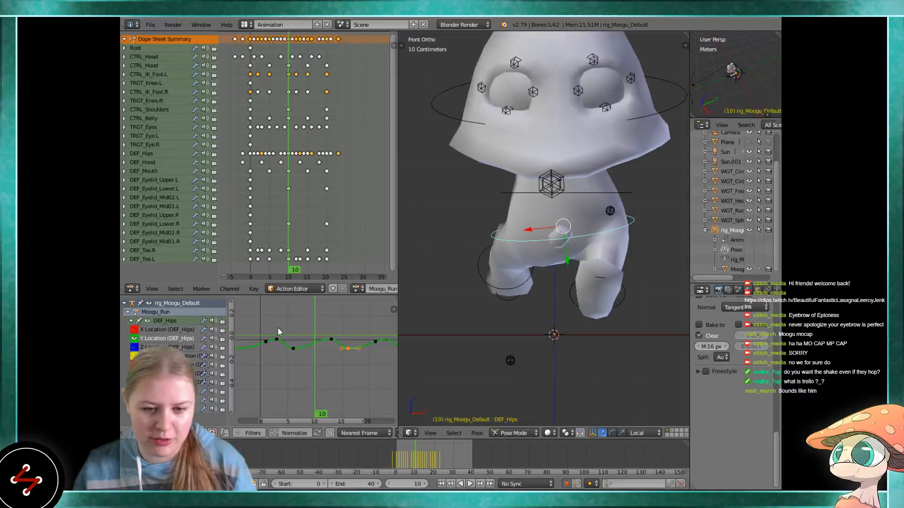
{"action": "left_click_drag", "start_coordinate": [277, 331], "coordinate": [292, 354]}
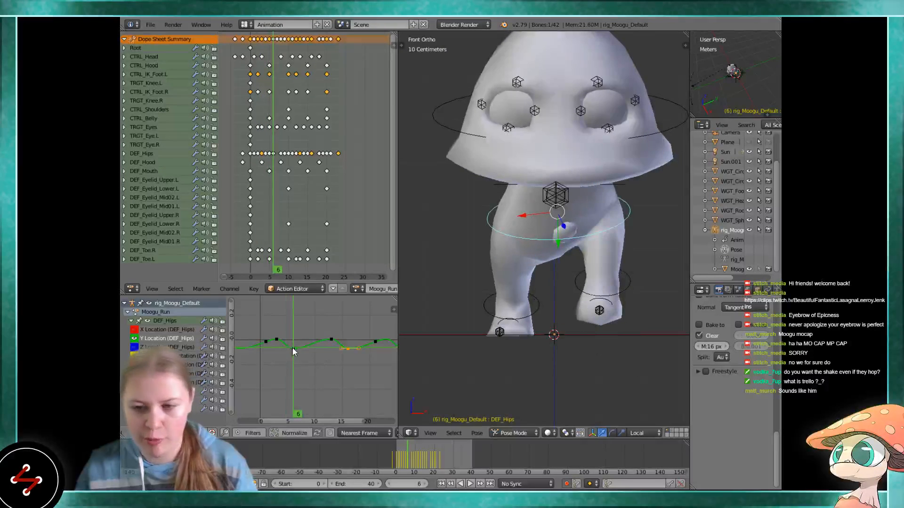
Inspect the hips bone's orientation in Edit Mode with wireframe display, then return to Pose Mode and solid shading from the front
{"action": "left_click", "coordinate": [527, 436]}
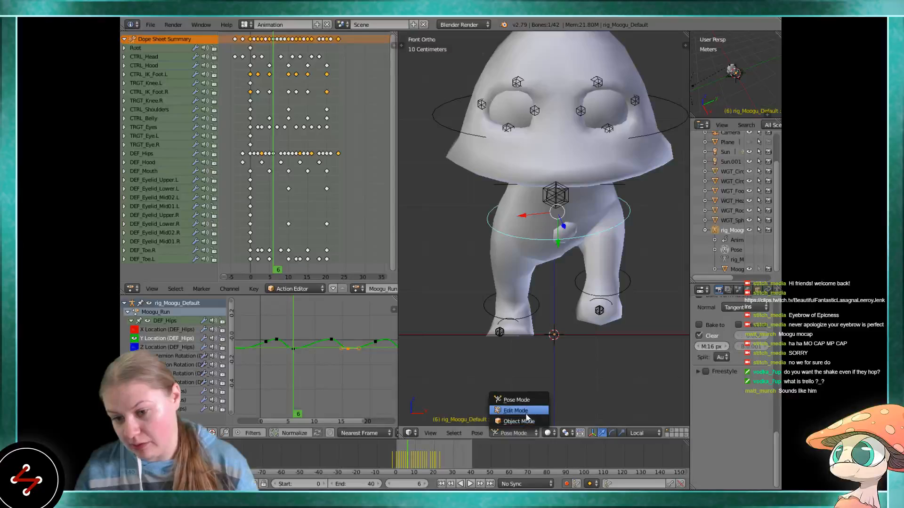
{"action": "left_click", "coordinate": [527, 415]}
{"action": "key", "text": "z"}
{"action": "scroll", "coordinate": [554, 308], "scroll_direction": "up", "scroll_amount": 4}
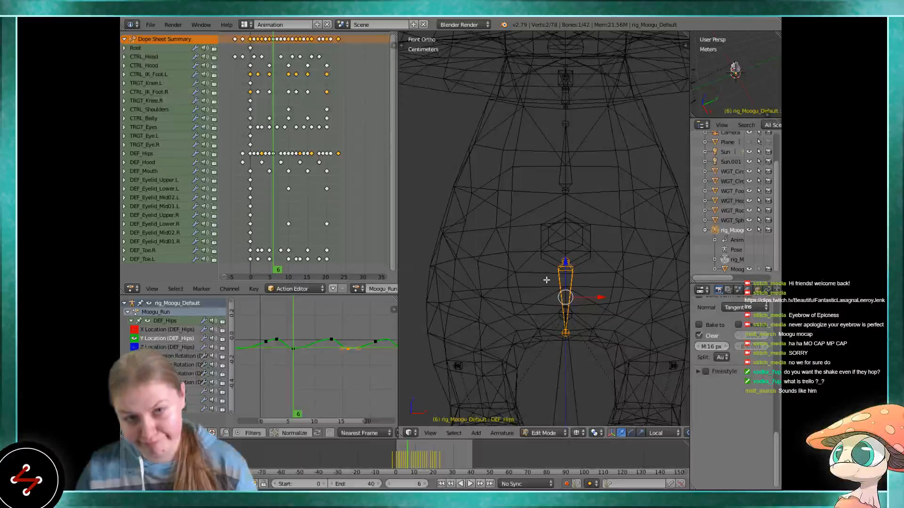
{"action": "middle_click_drag", "start_coordinate": [546, 280], "coordinate": [575, 253]}
{"action": "scroll", "coordinate": [591, 254], "scroll_direction": "up", "scroll_amount": 2}
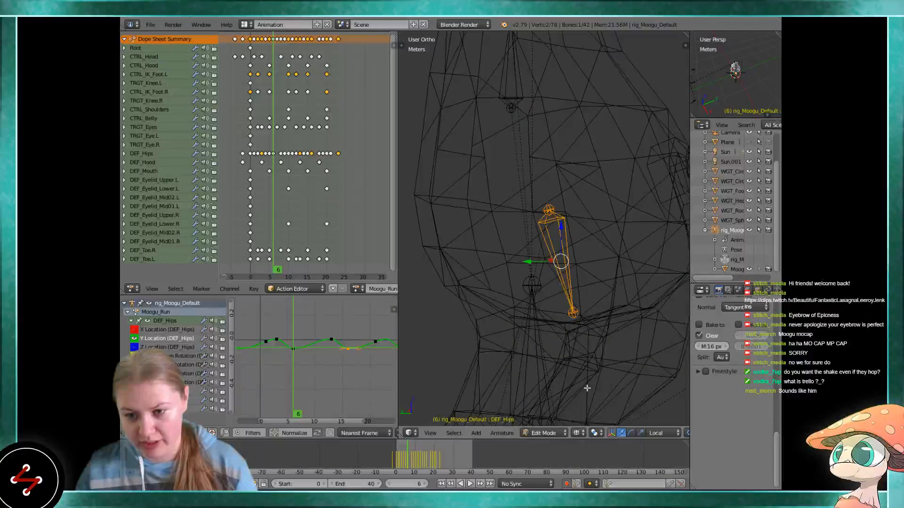
{"action": "scroll", "coordinate": [572, 330], "scroll_direction": "down", "scroll_amount": 3}
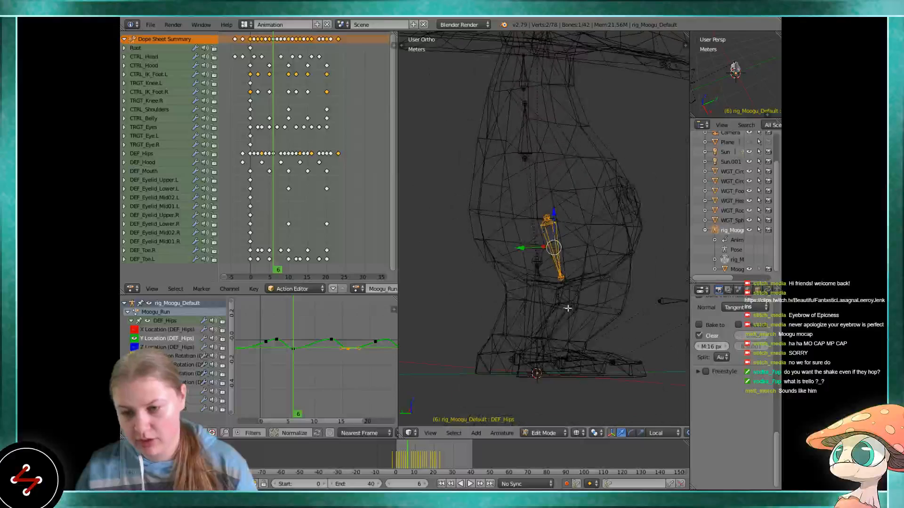
{"action": "middle_click_drag", "start_coordinate": [566, 309], "coordinate": [639, 307]}
{"action": "scroll", "coordinate": [557, 245], "scroll_direction": "down", "scroll_amount": 2}
{"action": "scroll", "coordinate": [533, 206], "scroll_direction": "up", "scroll_amount": 4}
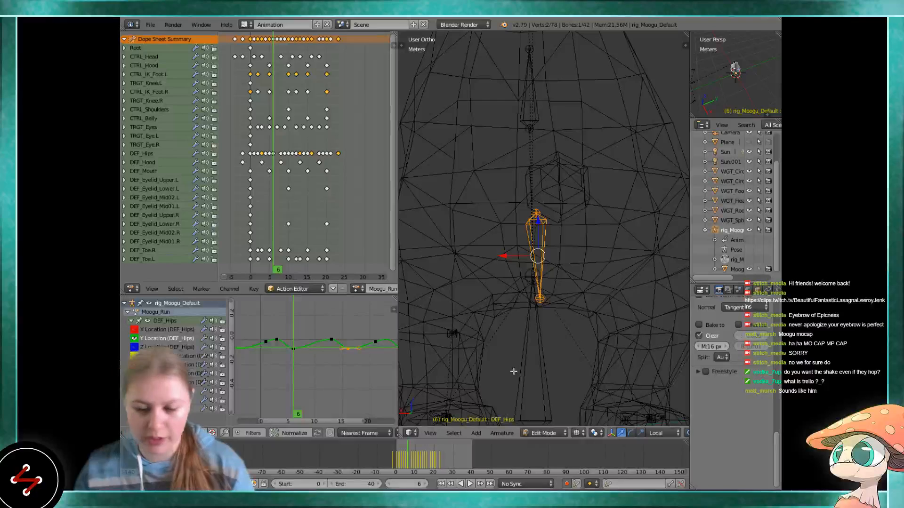
{"action": "left_click", "coordinate": [541, 434]}
{"action": "left_click", "coordinate": [551, 399]}
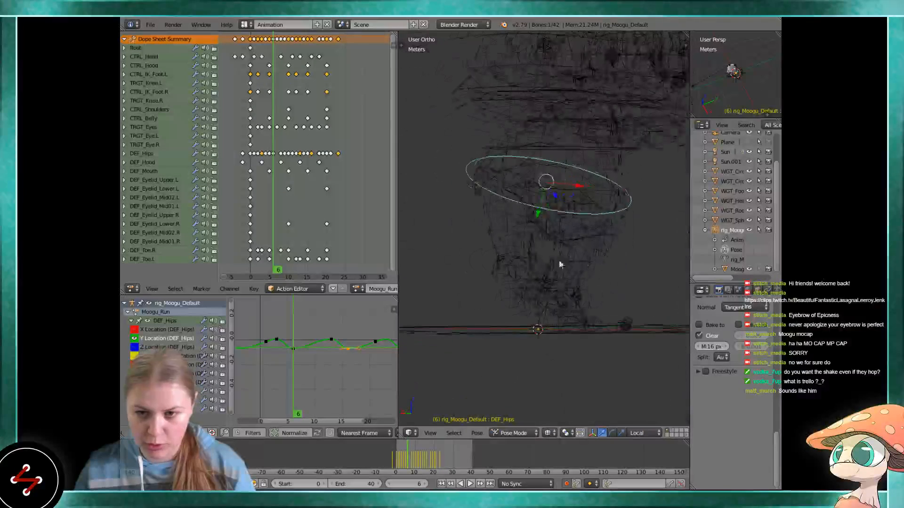
{"action": "middle_click_drag", "start_coordinate": [561, 265], "coordinate": [524, 228]}
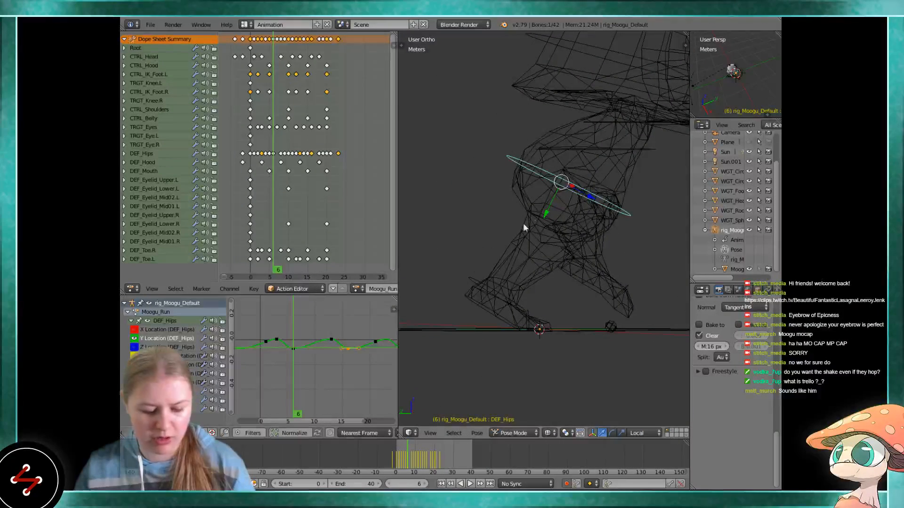
{"action": "key", "text": "KP_1"}
{"action": "key", "text": "z"}
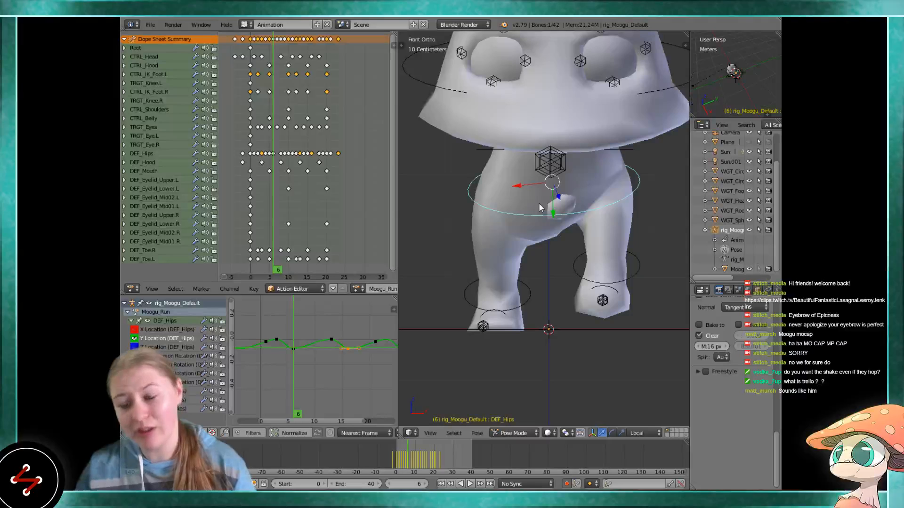
Examine the hips' vertical motion up close at frames 6, 7 and 11 against the Y Location curve
{"action": "middle_click_drag", "start_coordinate": [538, 214], "coordinate": [524, 295], "text": "shift"}
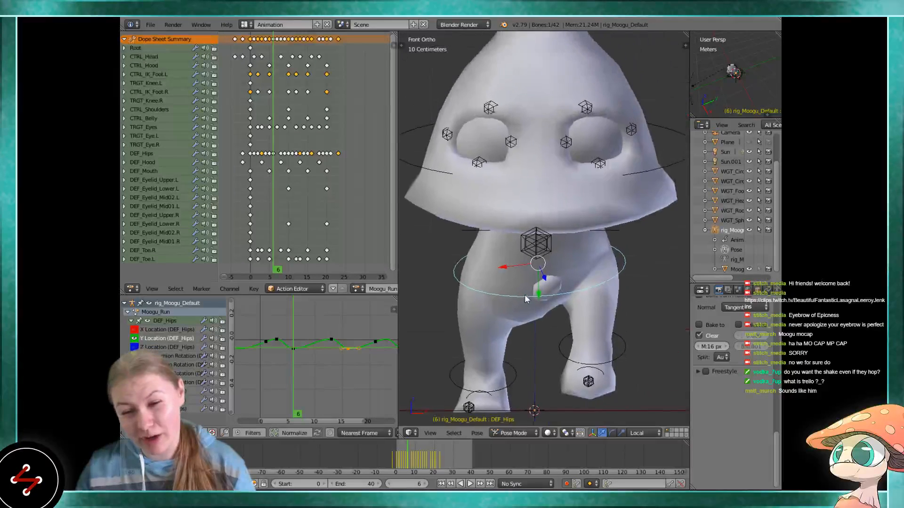
{"action": "scroll", "coordinate": [525, 295], "scroll_direction": "up", "scroll_amount": 2}
{"action": "scroll", "coordinate": [310, 335], "scroll_direction": "up", "scroll_amount": 1}
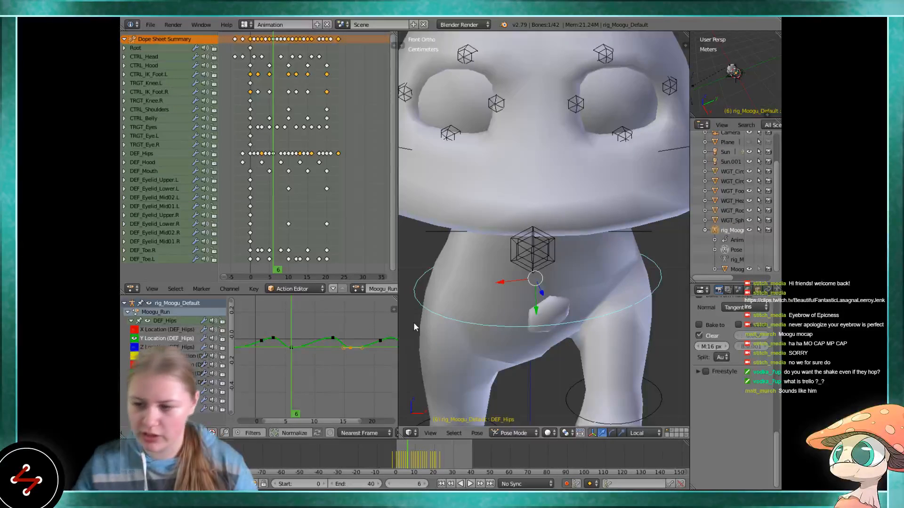
{"action": "scroll", "coordinate": [464, 319], "scroll_direction": "down", "scroll_amount": 1}
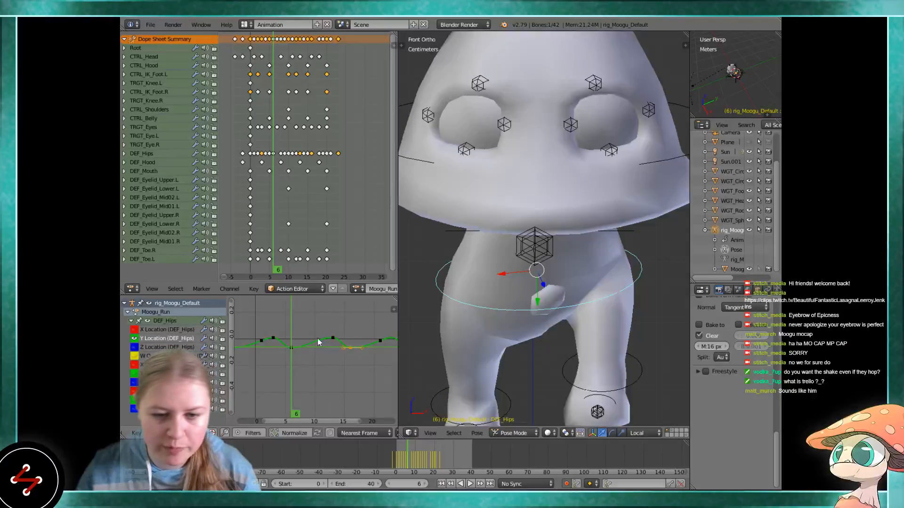
{"action": "scroll", "coordinate": [320, 336], "scroll_direction": "up", "scroll_amount": 1}
{"action": "scroll", "coordinate": [297, 331], "scroll_direction": "up", "scroll_amount": 1}
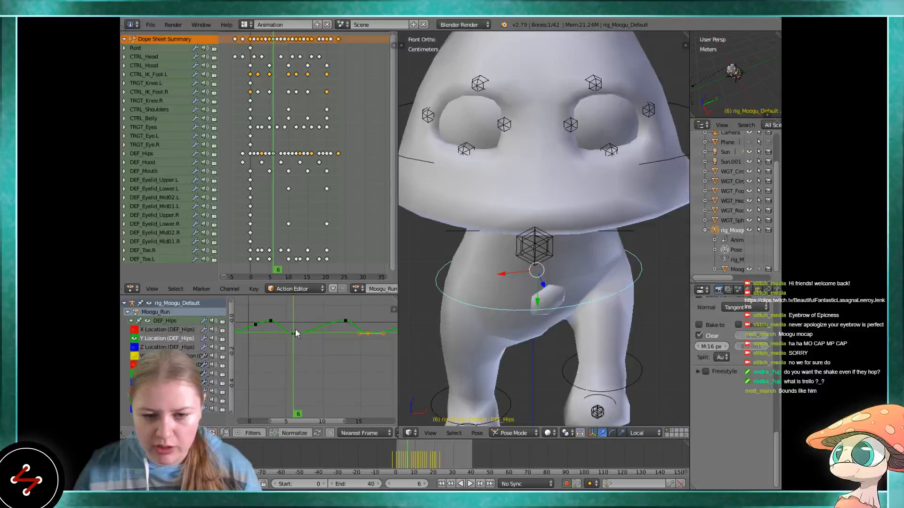
{"action": "key", "text": "alt+a"}
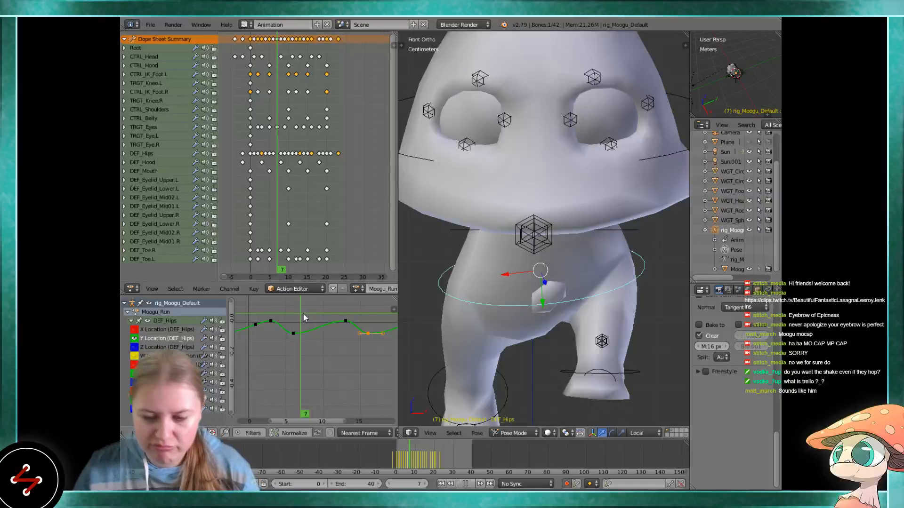
{"action": "key", "text": "alt+a"}
{"action": "scroll", "coordinate": [301, 329], "scroll_direction": "up", "scroll_amount": 2}
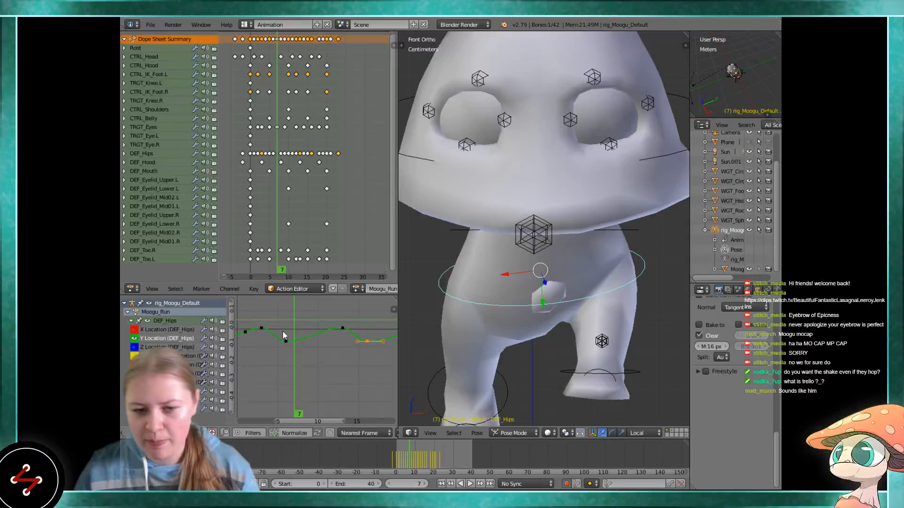
{"action": "key", "text": "alt+a"}
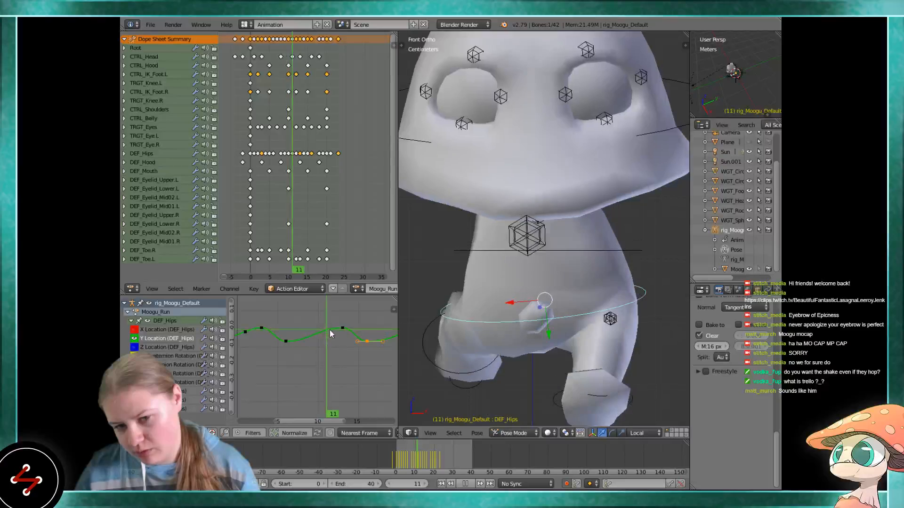
Examine the hips' motion from the side by playing the run cycle and checking frames 13 and 10 against the Y Location curve
{"action": "mouse_move", "coordinate": [341, 329]}
{"action": "left_mouse_down"}
{"action": "mouse_move", "coordinate": [282, 334]}
{"action": "mouse_move", "coordinate": [341, 332]}
{"action": "left_mouse_up"}
{"action": "key", "text": "alt+a"}
{"action": "middle_click_drag", "start_coordinate": [582, 338], "coordinate": [470, 335]}
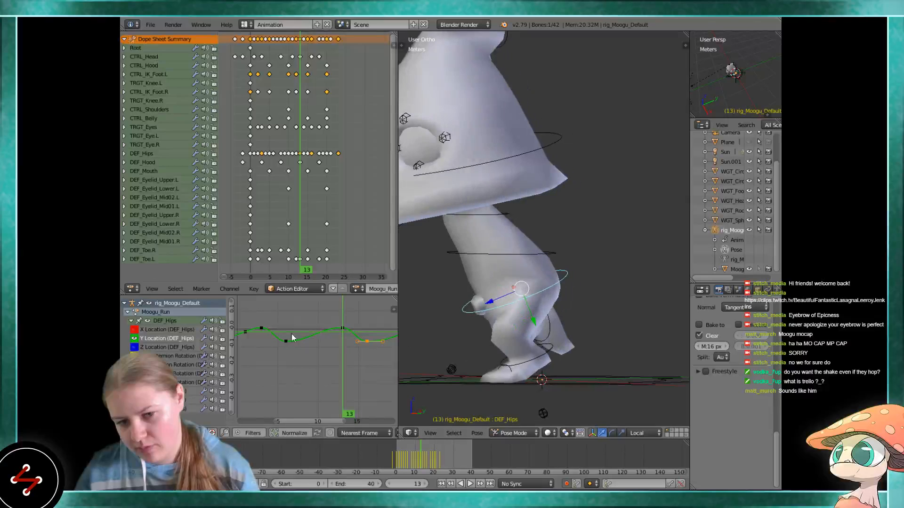
{"action": "key", "text": "alt+a"}
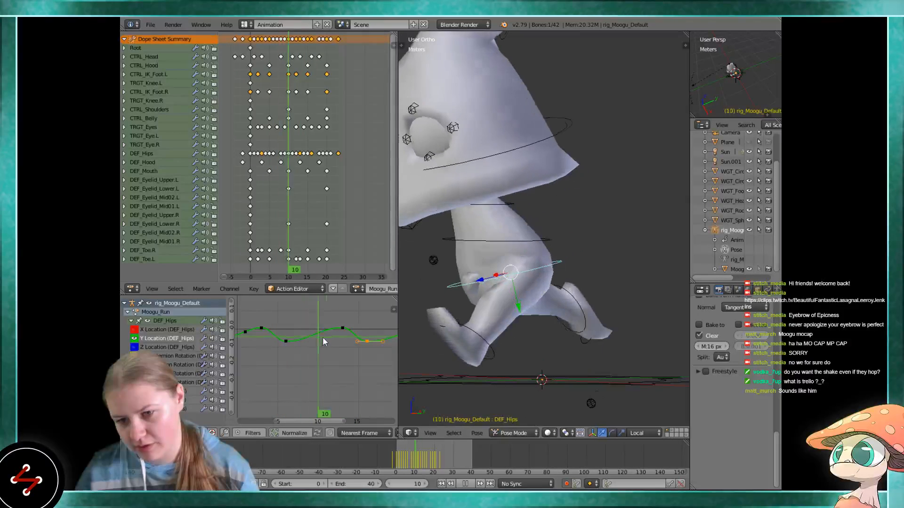
{"action": "key", "text": "Escape"}
{"action": "middle_click_drag", "start_coordinate": [443, 325], "coordinate": [529, 308]}
{"action": "key", "text": "alt+a"}
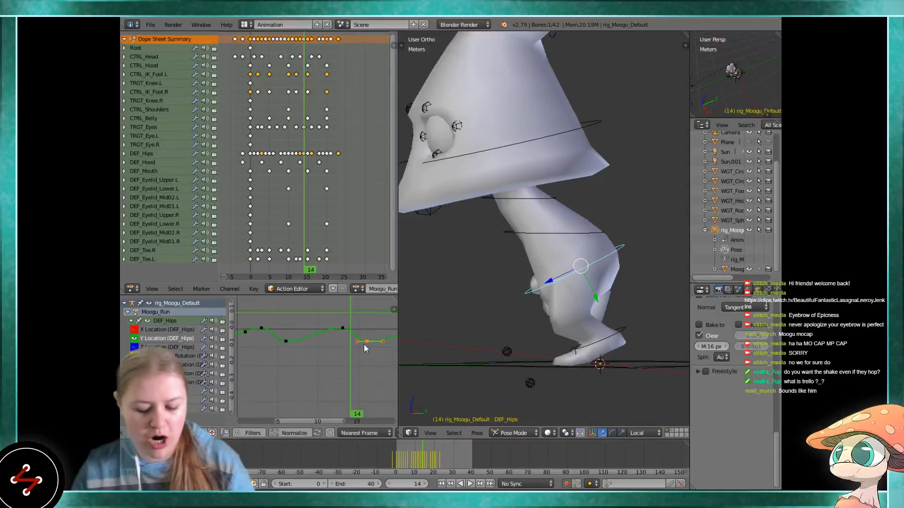
Try shifting all of the hips' Y Location keys about two frames earlier and play the run cycle
{"action": "key", "text": "a"}
{"action": "key", "text": "a"}
{"action": "key", "text": "g"}
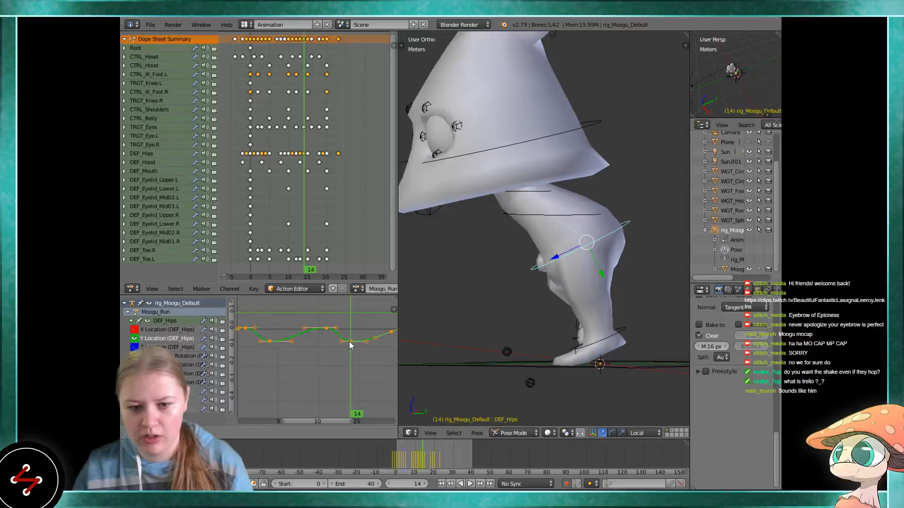
{"action": "left_click", "coordinate": [348, 341]}
{"action": "key", "text": "alt+a"}
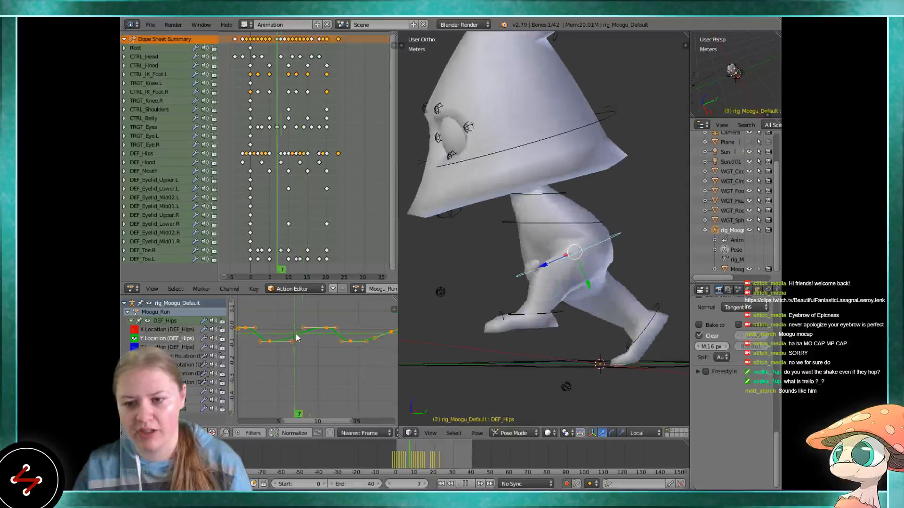
{"action": "key", "text": "alt+a"}
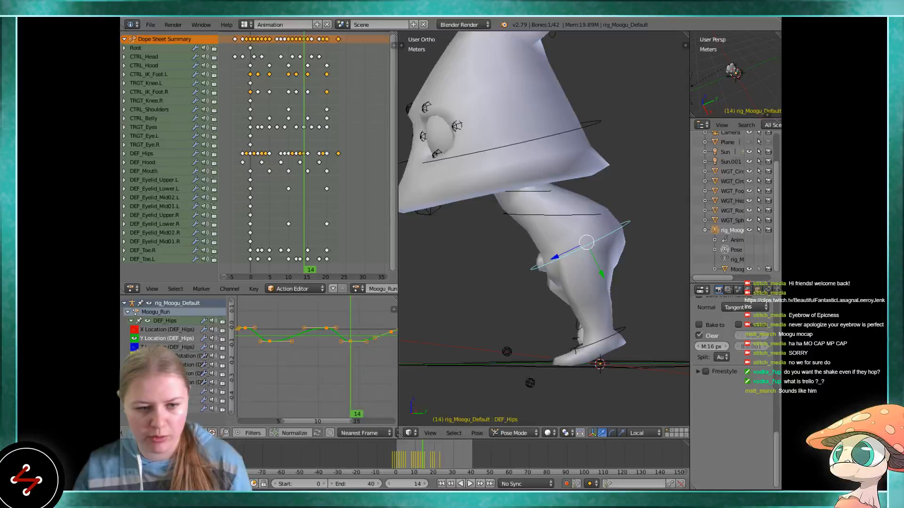
Try shifting the hips' whole Z Location curve about six frames earlier and play the run cycle
{"action": "scroll", "coordinate": [311, 339], "scroll_direction": "down", "scroll_amount": 2}
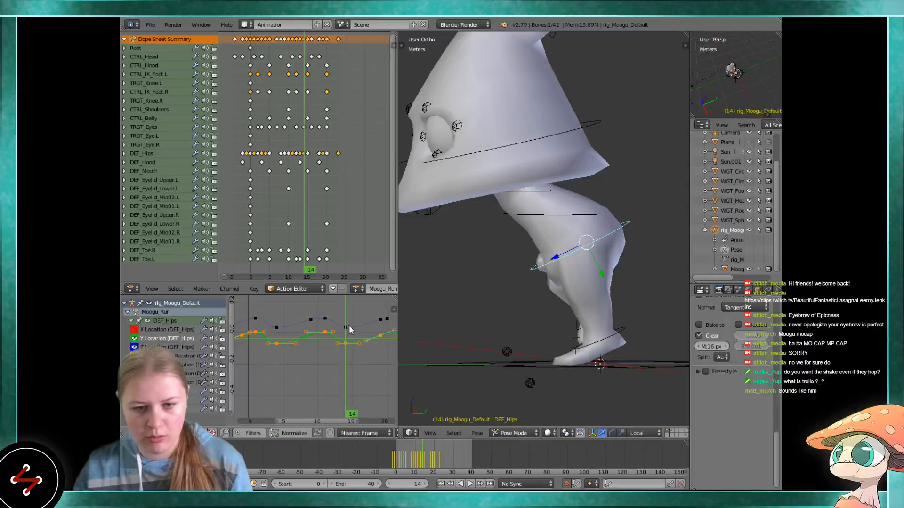
{"action": "left_click", "coordinate": [348, 326]}
{"action": "key", "text": "ctrl+l"}
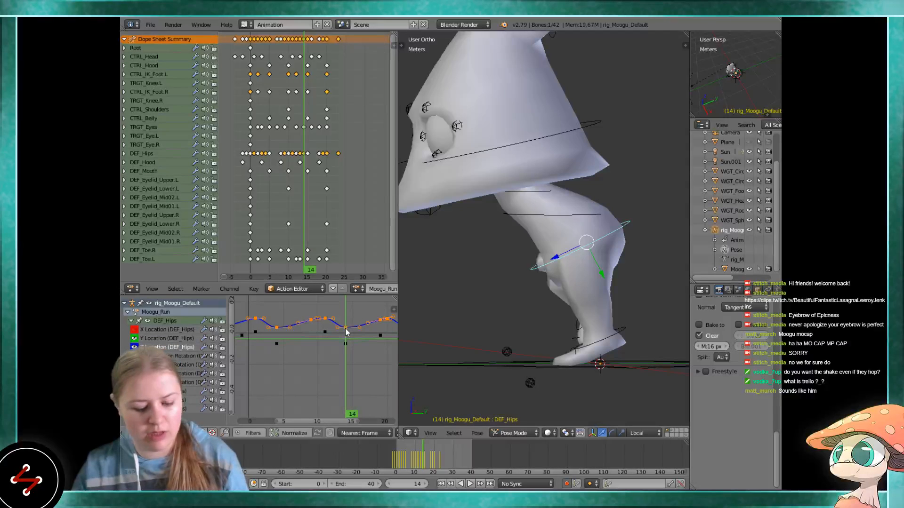
{"action": "key", "text": "g"}
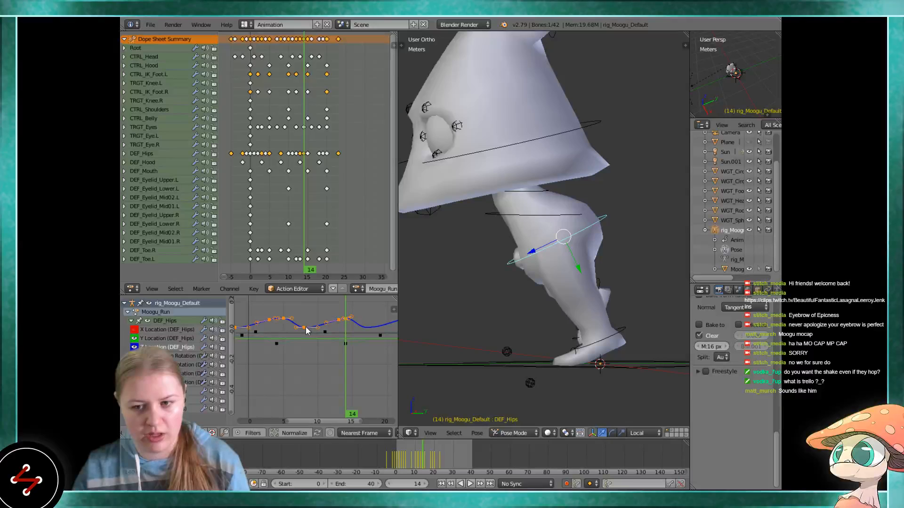
{"action": "left_click", "coordinate": [350, 330]}
{"action": "key", "text": "alt+a"}
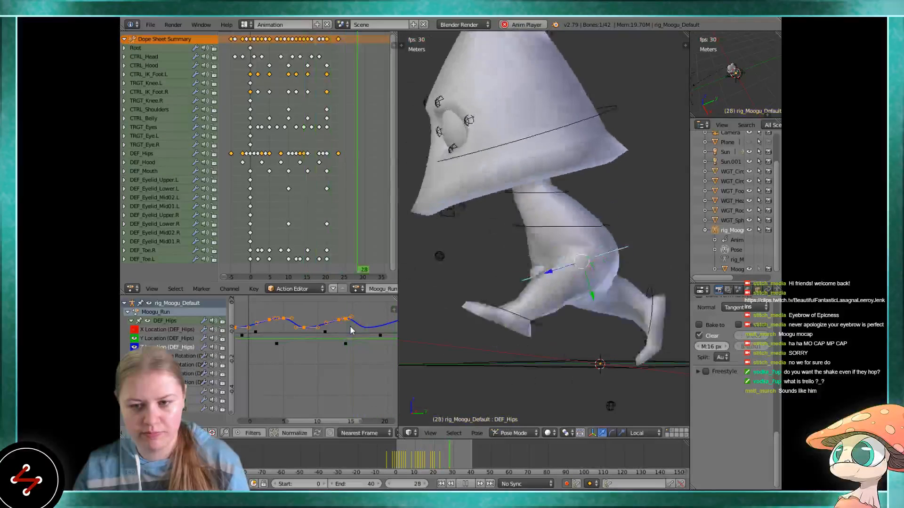
Stop playback and undo the timing shifts of the hips' Z Location and Y Location curves
{"action": "key", "text": "alt+a"}
{"action": "key", "text": "ctrl+z"}
{"action": "key", "text": "ctrl+z"}
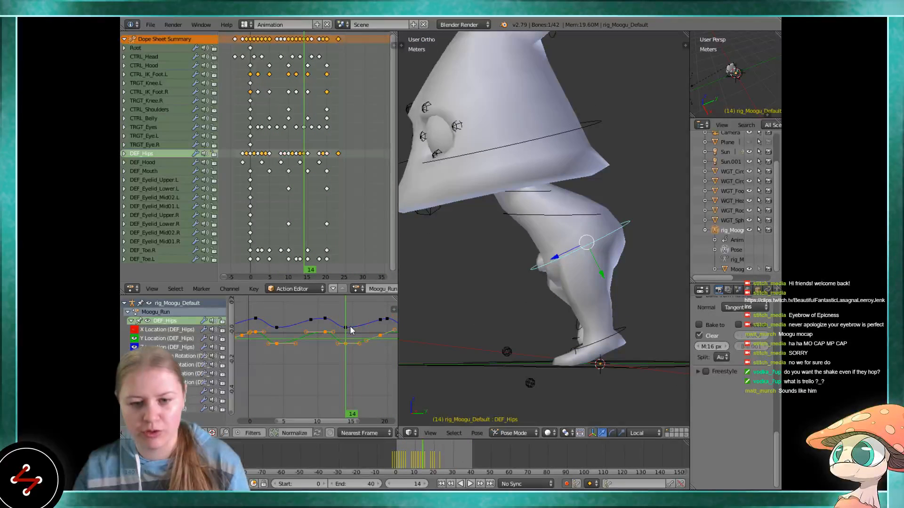
{"action": "key", "text": "ctrl+shift+z"}
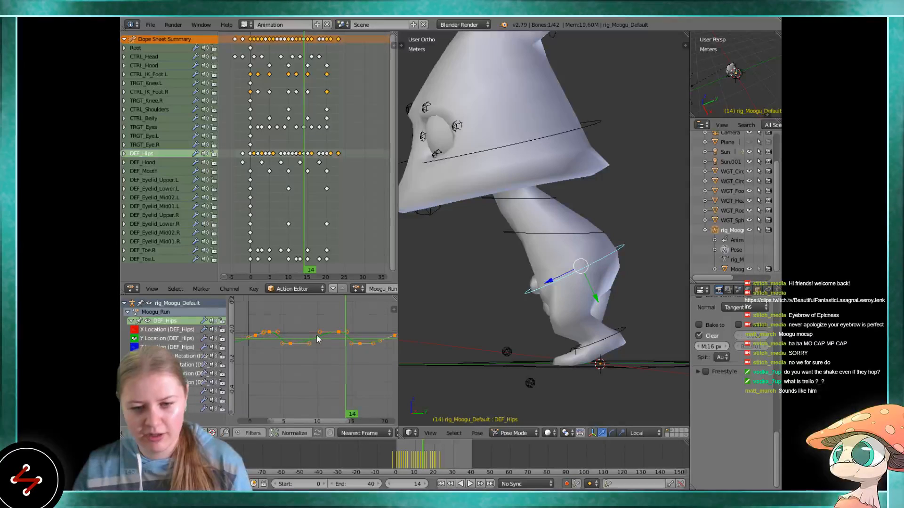
{"action": "scroll", "coordinate": [320, 348], "scroll_direction": "up", "scroll_amount": 1}
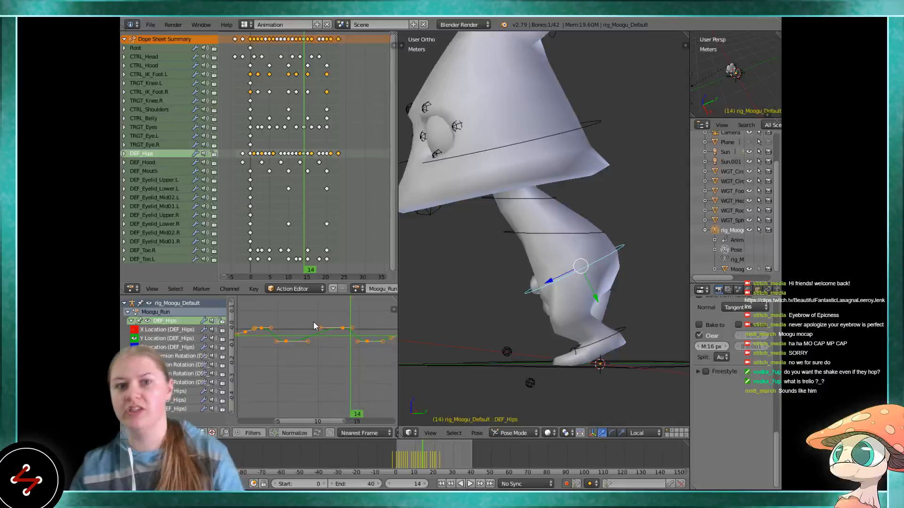
Play the run cycle, then set the playback range's end frame to 20 and play the shortened loop
{"action": "key", "text": "alt+a"}
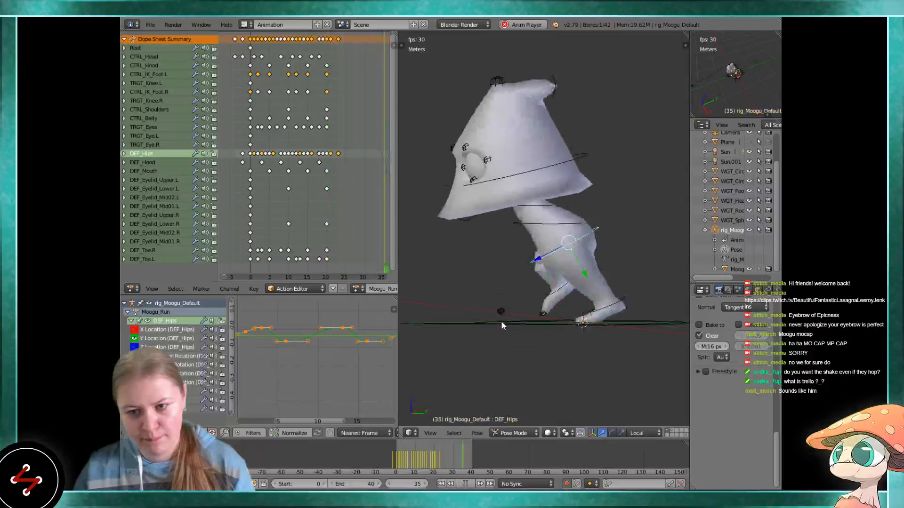
{"action": "key", "text": "alt+a"}
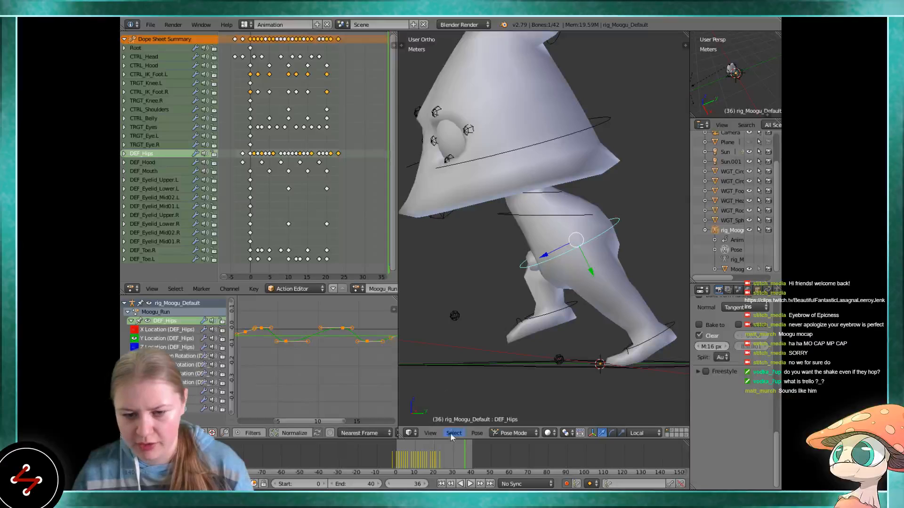
{"action": "left_click", "coordinate": [336, 482]}
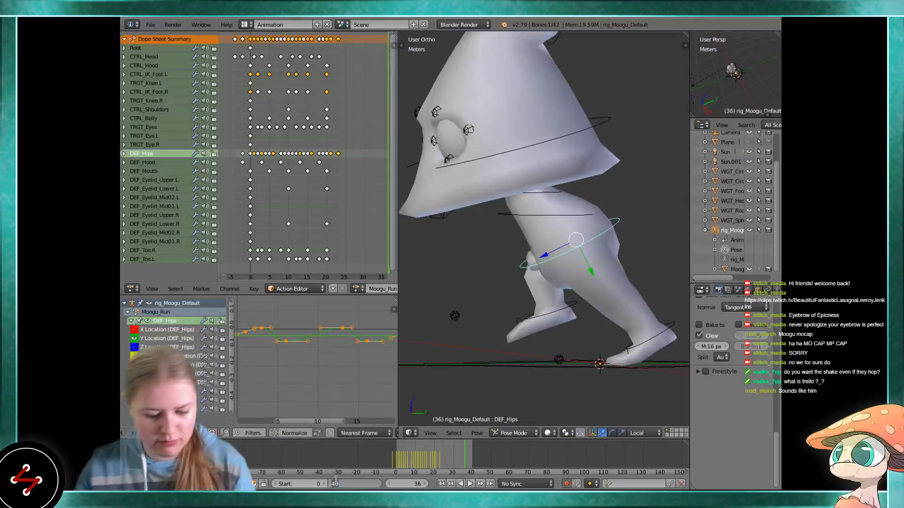
{"action": "type", "text": "20"}
{"action": "key", "text": "Return"}
{"action": "key", "text": "alt+a"}
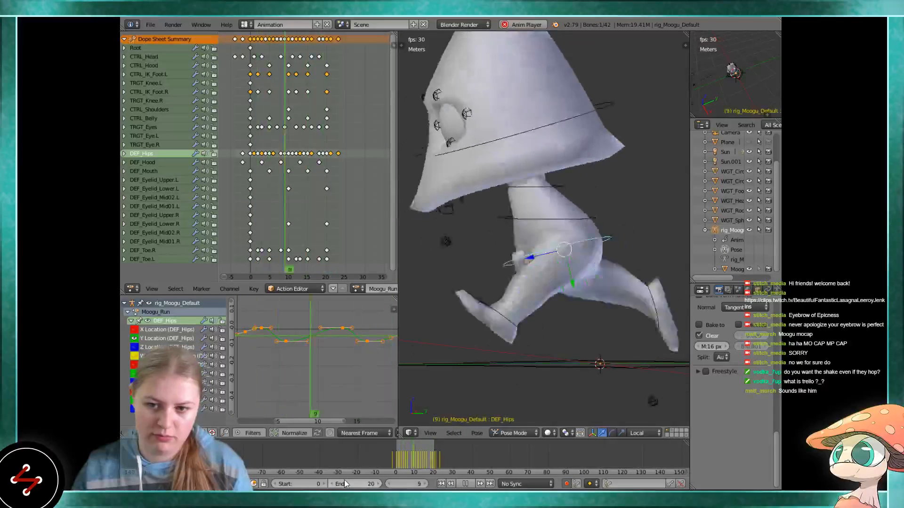
{"action": "key", "text": "alt+a"}
Compare the first and last poses of the loop at frames 0 and 20
{"action": "key", "text": "shift+Left"}
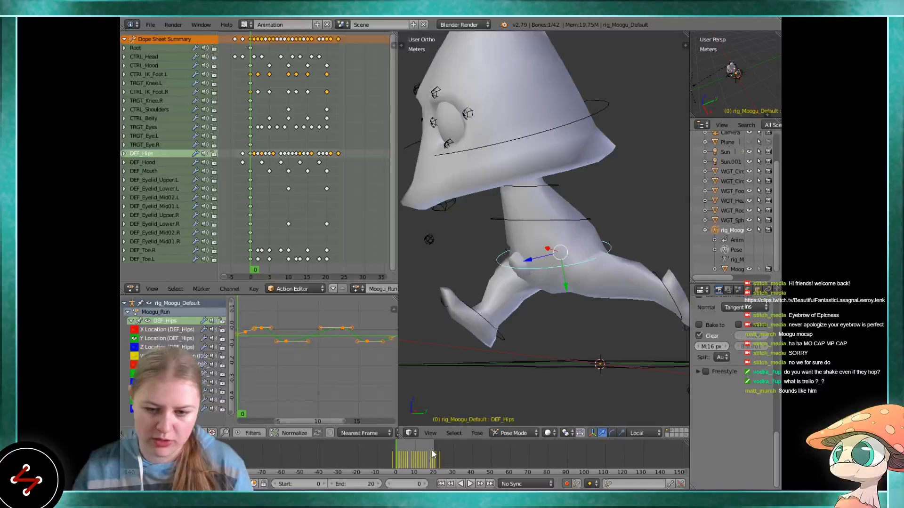
{"action": "key", "text": "shift+Right"}
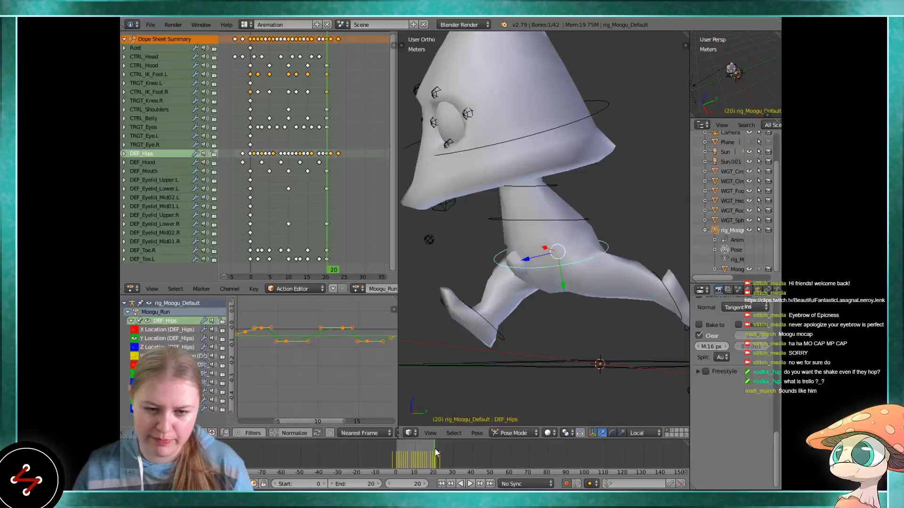
{"action": "key", "text": "Home"}
{"action": "middle_click_drag", "start_coordinate": [347, 358], "coordinate": [326, 355]}
{"action": "scroll", "coordinate": [395, 459], "scroll_direction": "up", "scroll_amount": 5}
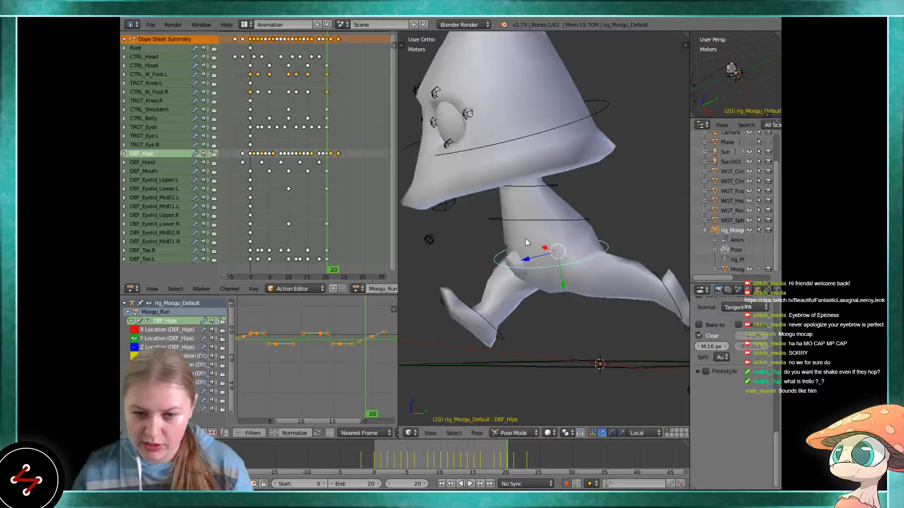
Try moving the hips' Y Location key just after frame 20 about one frame earlier
{"action": "right_click", "coordinate": [373, 337]}
{"action": "middle_click_drag", "start_coordinate": [351, 357], "coordinate": [326, 341]}
{"action": "scroll", "coordinate": [361, 352], "scroll_direction": "down", "scroll_amount": 2}
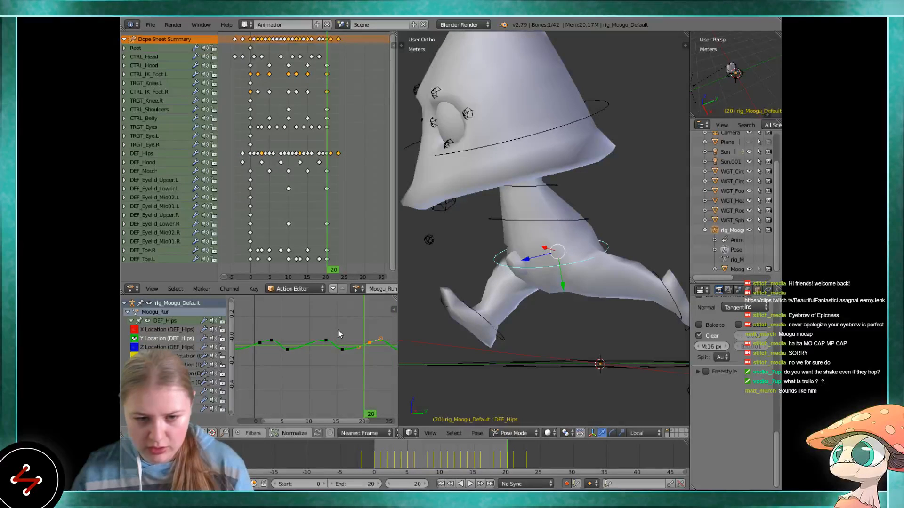
{"action": "key", "text": "g"}
{"action": "left_click", "coordinate": [334, 328]}
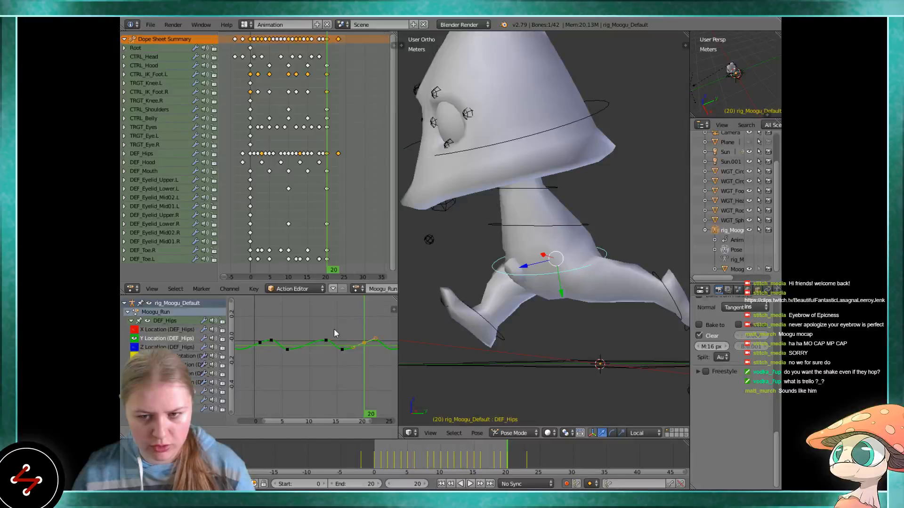
{"action": "right_click", "coordinate": [335, 329]}
Hide the hips' Y Location curve and show their Z Location curve instead
{"action": "left_click", "coordinate": [134, 338]}
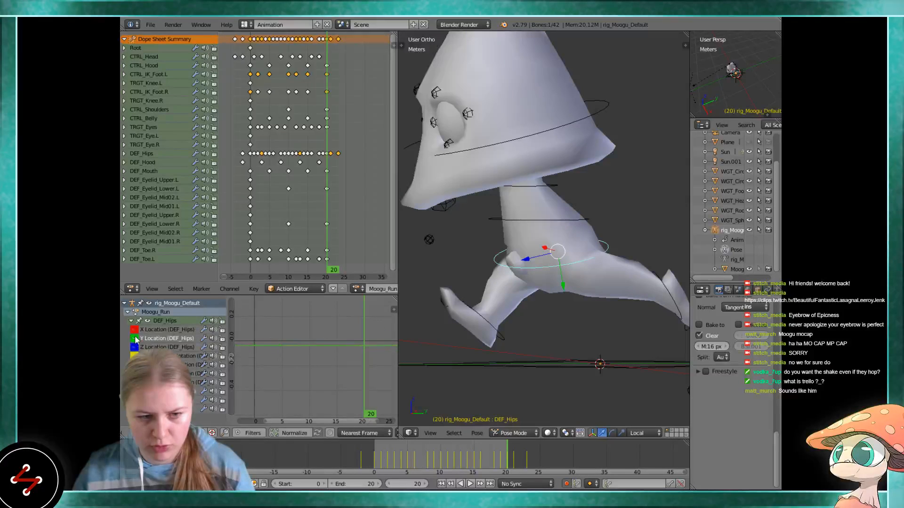
{"action": "left_click", "coordinate": [135, 347]}
Try deleting the hips' Z Location key at frame 20
{"action": "right_click", "coordinate": [366, 332]}
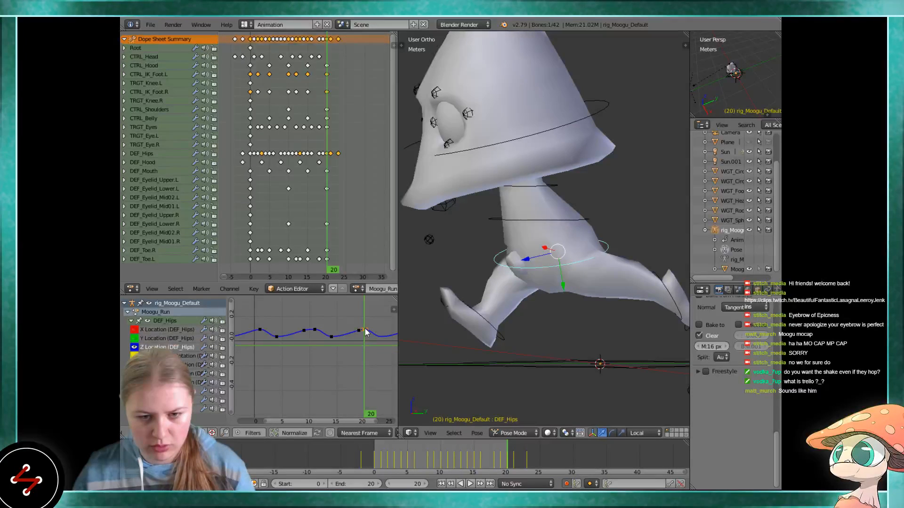
{"action": "key", "text": "x"}
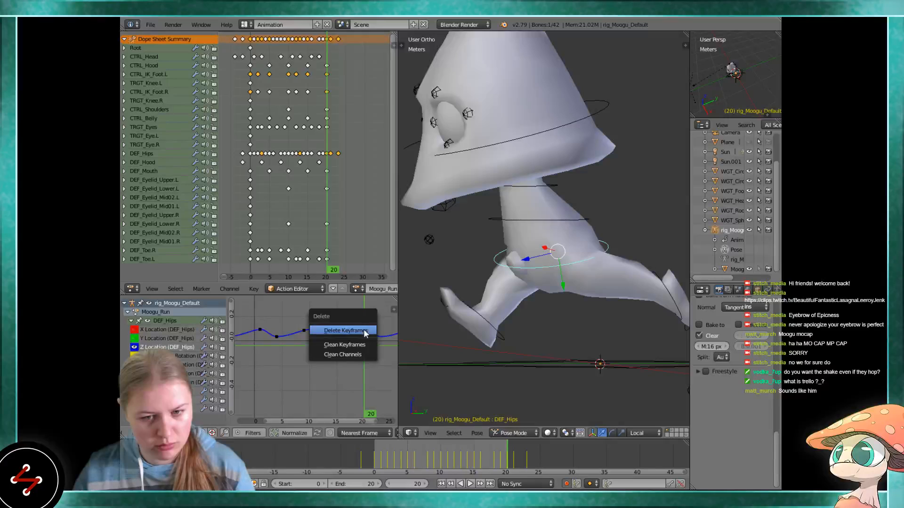
{"action": "left_click", "coordinate": [365, 333]}
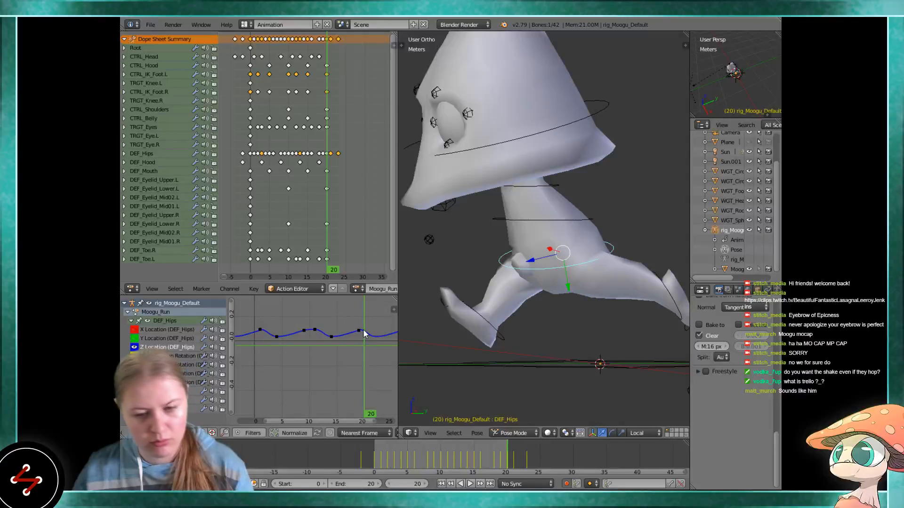
{"action": "left_click", "coordinate": [364, 333], "text": "ctrl"}
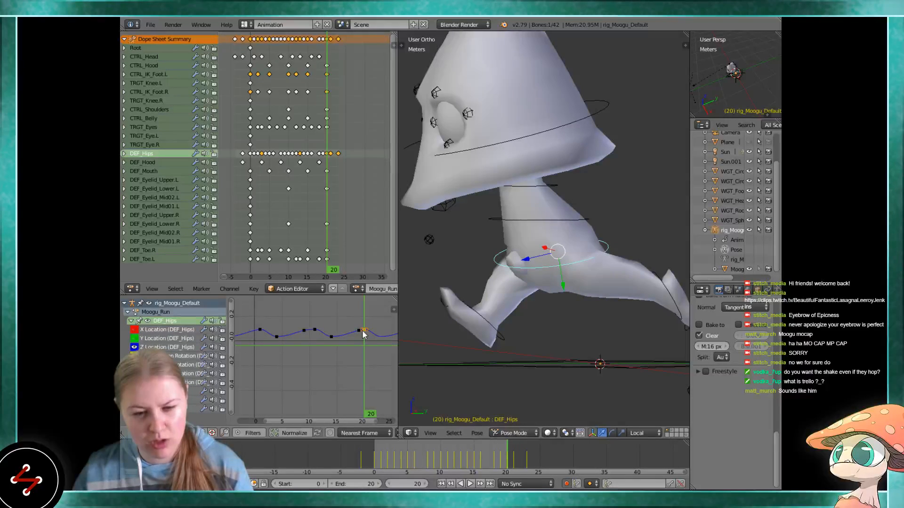
Check the hips' position at frames 0 and 20 against the Z Location curve
{"action": "key", "text": "shift+Left"}
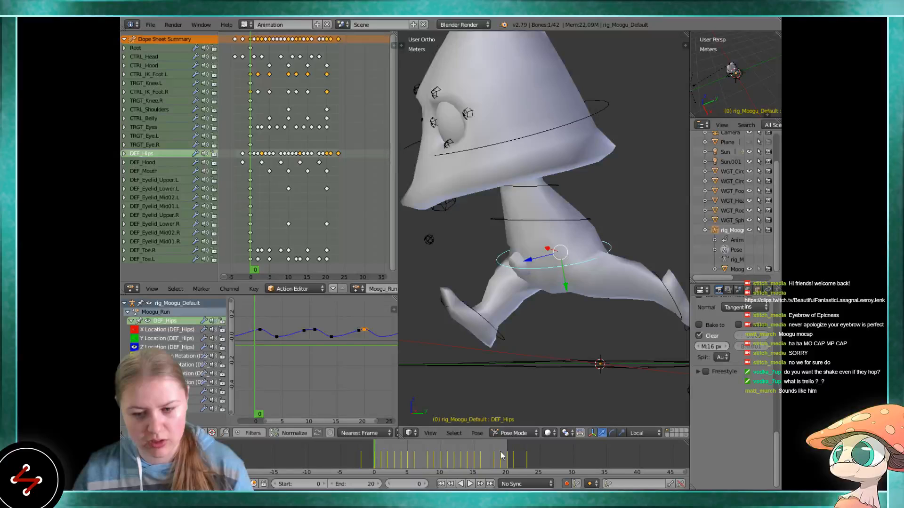
{"action": "left_click", "coordinate": [507, 456]}
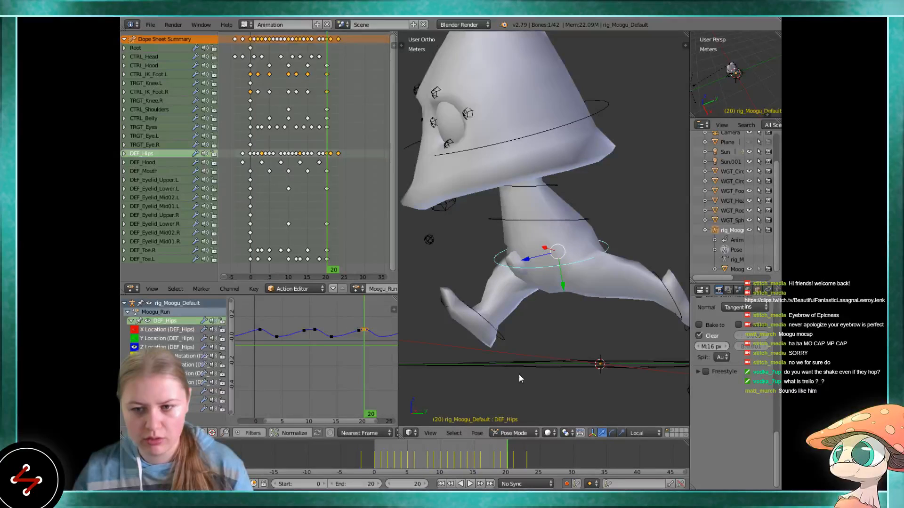
Compare the character's poses at frames 0 and 20 in the front view
{"action": "middle_click_drag", "start_coordinate": [518, 373], "coordinate": [592, 378]}
{"action": "key", "text": "KP_1"}
{"action": "key", "text": "shift+Left"}
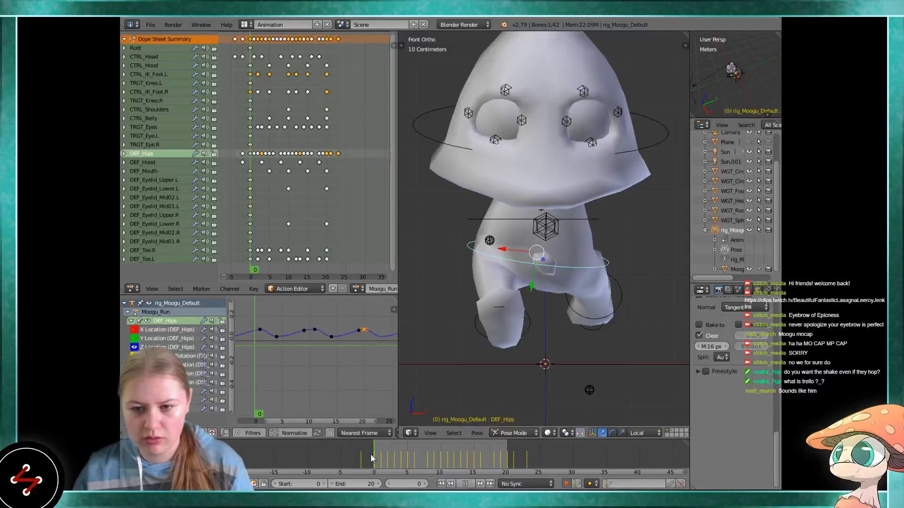
{"action": "left_click", "coordinate": [508, 456]}
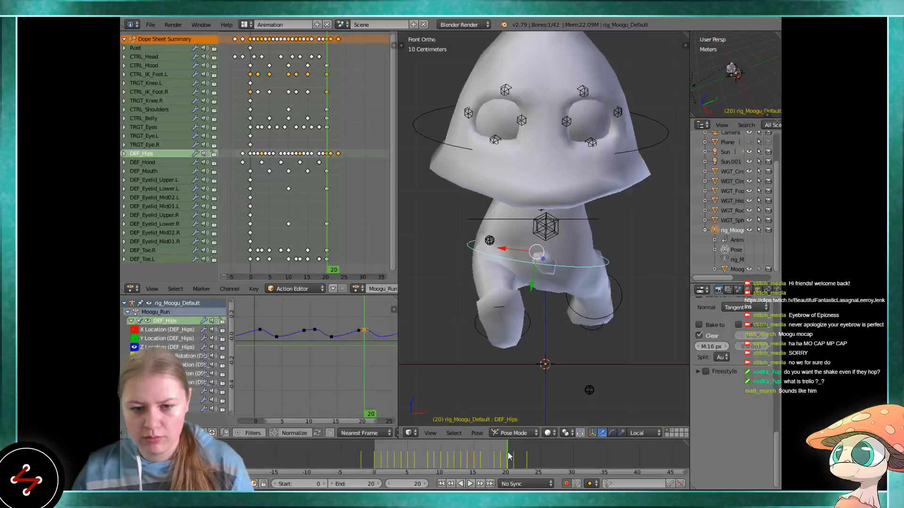
{"action": "left_click", "coordinate": [371, 456]}
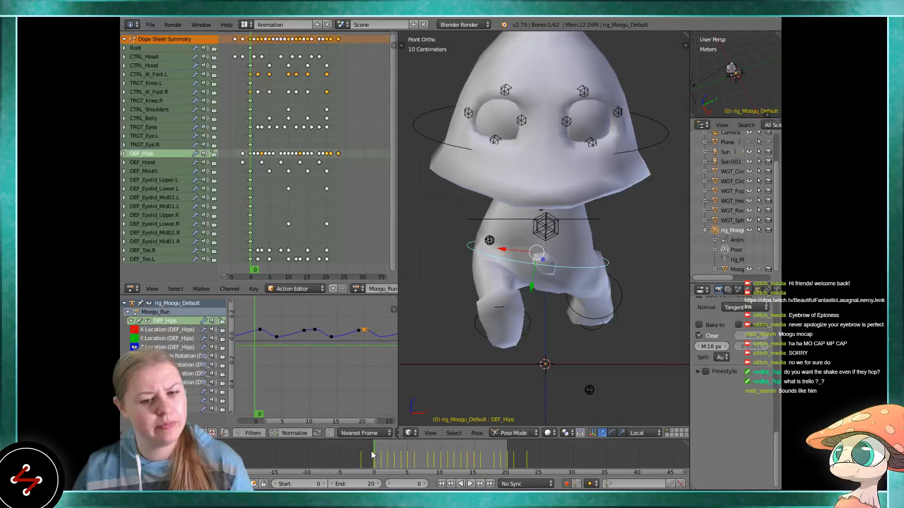
Show the X and Y Location curves of DEF_Hips and compare the poses and keys at the start and end of the loop
{"action": "left_click", "coordinate": [135, 329]}
{"action": "left_click", "coordinate": [135, 338]}
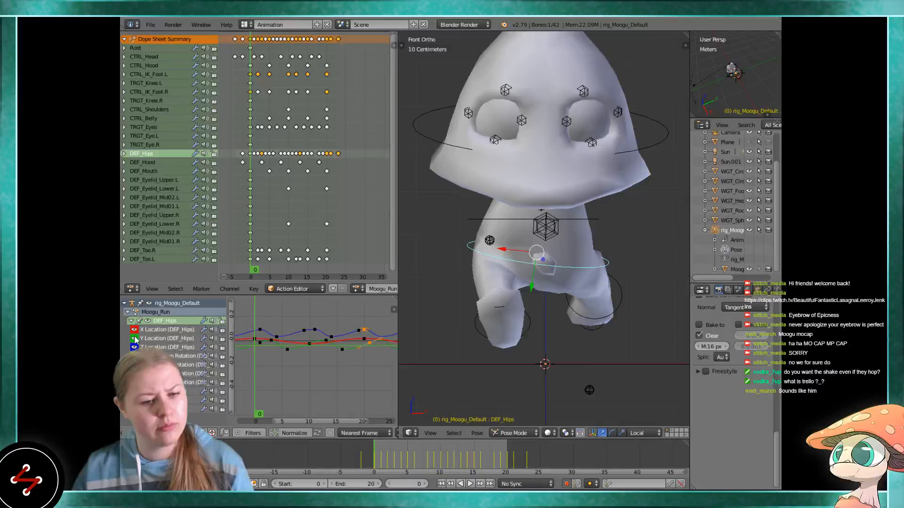
{"action": "right_click", "coordinate": [256, 338]}
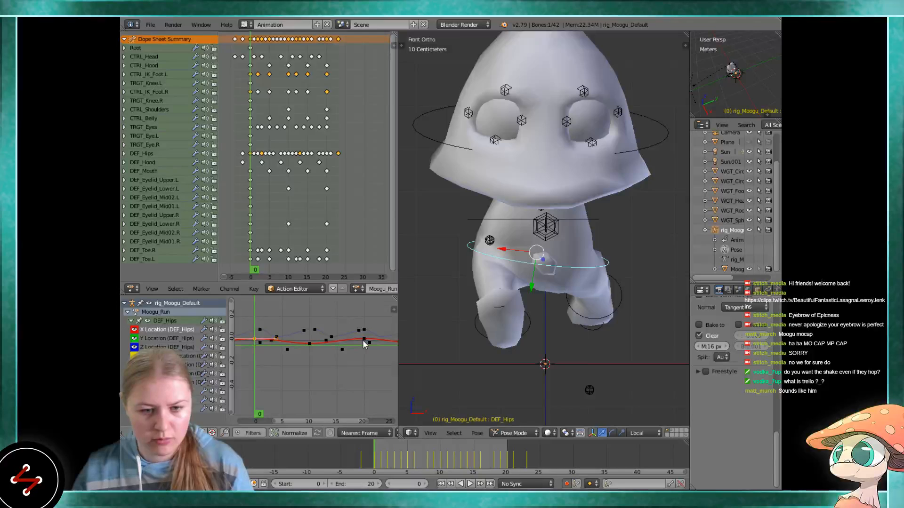
{"action": "scroll", "coordinate": [303, 347], "scroll_direction": "up", "scroll_amount": 2}
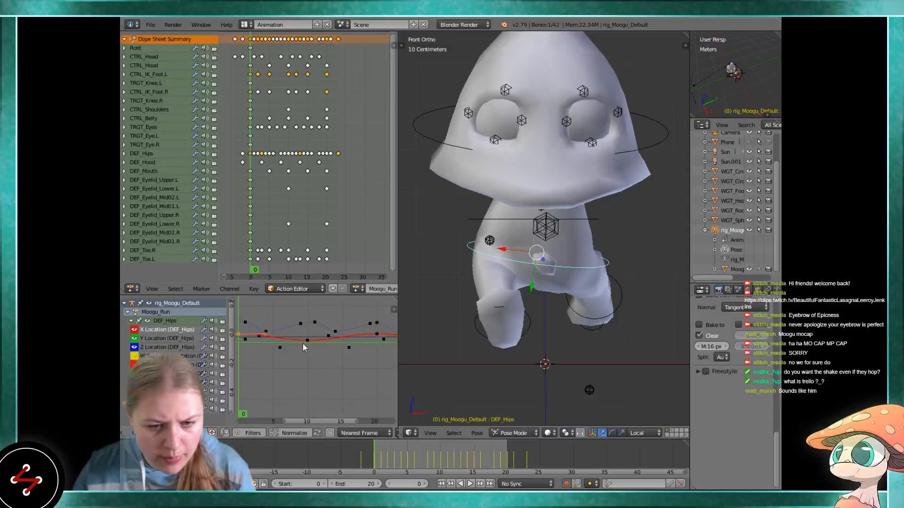
{"action": "scroll", "coordinate": [307, 342], "scroll_direction": "down", "scroll_amount": 2}
{"action": "left_click", "coordinate": [365, 337]}
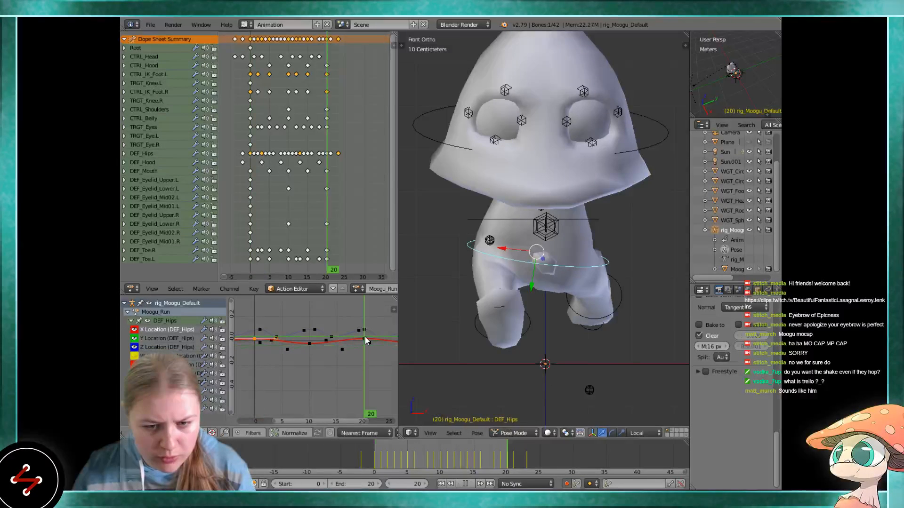
{"action": "left_click", "coordinate": [260, 337]}
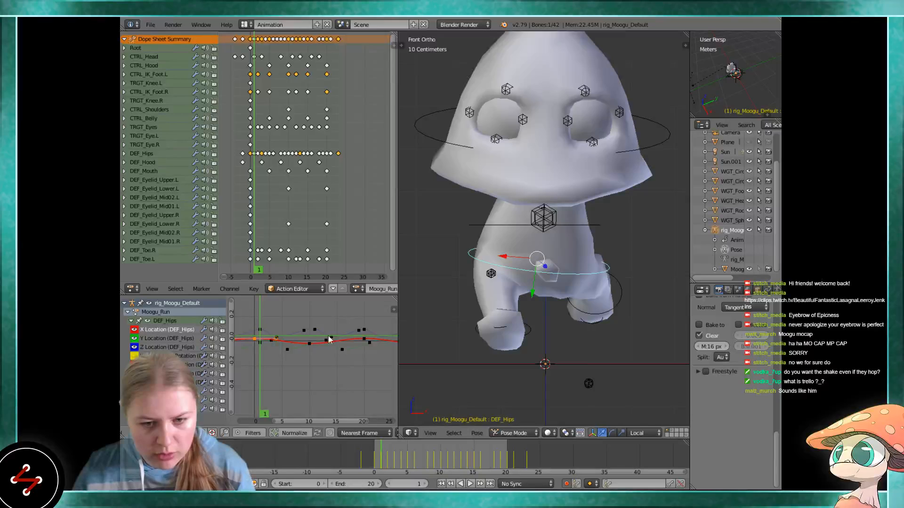
{"action": "left_click", "coordinate": [365, 337]}
Move the DEF_Hips Z Location key from frame 20 to frame 21
{"action": "right_click", "coordinate": [365, 332]}
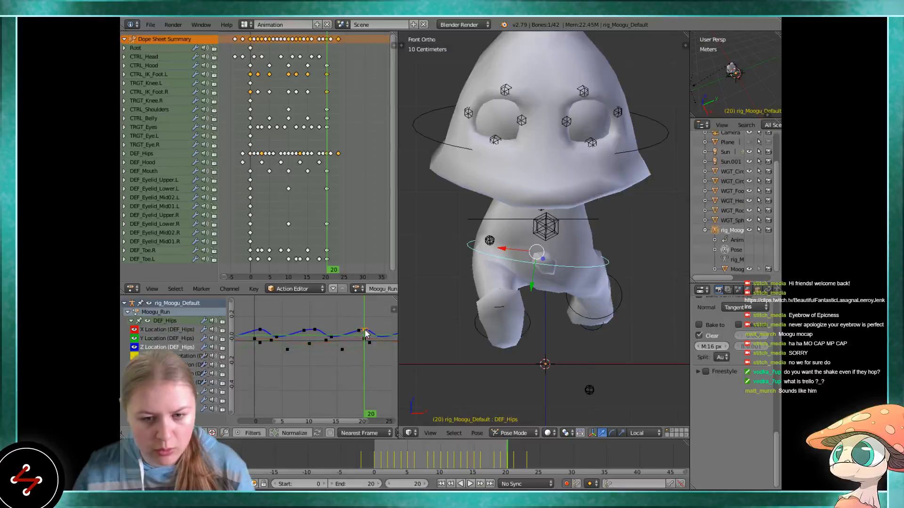
{"action": "key", "text": "g"}
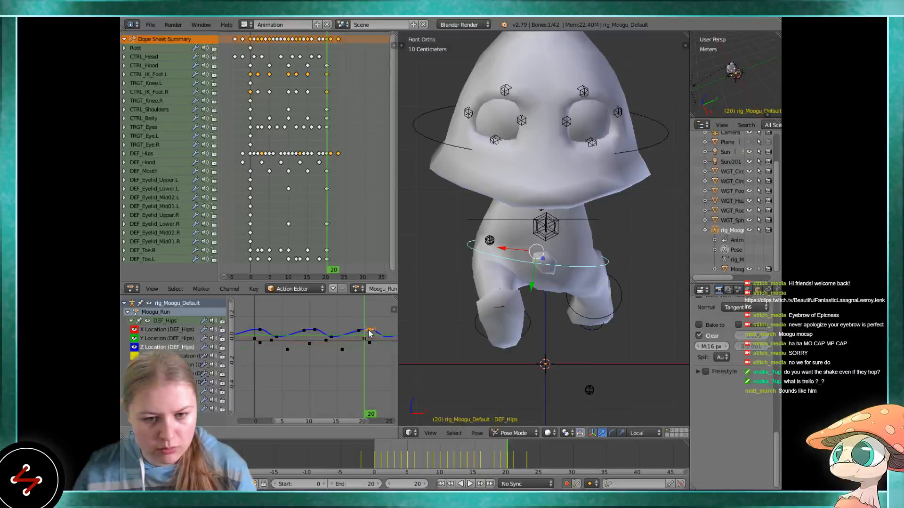
{"action": "left_click", "coordinate": [369, 334]}
{"action": "key", "text": "Right"}
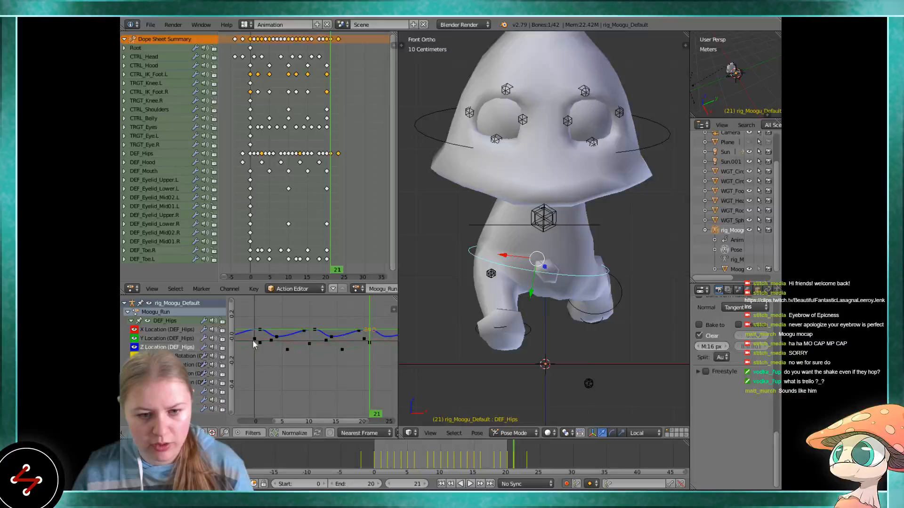
Compare the poses at frames 1 and 21 in the front and right side views
{"action": "left_click", "coordinate": [261, 340]}
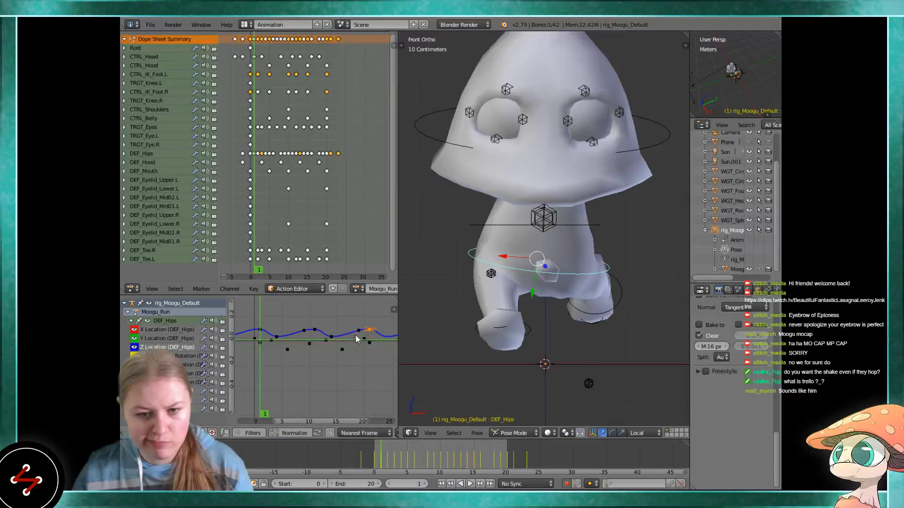
{"action": "left_click", "coordinate": [368, 340]}
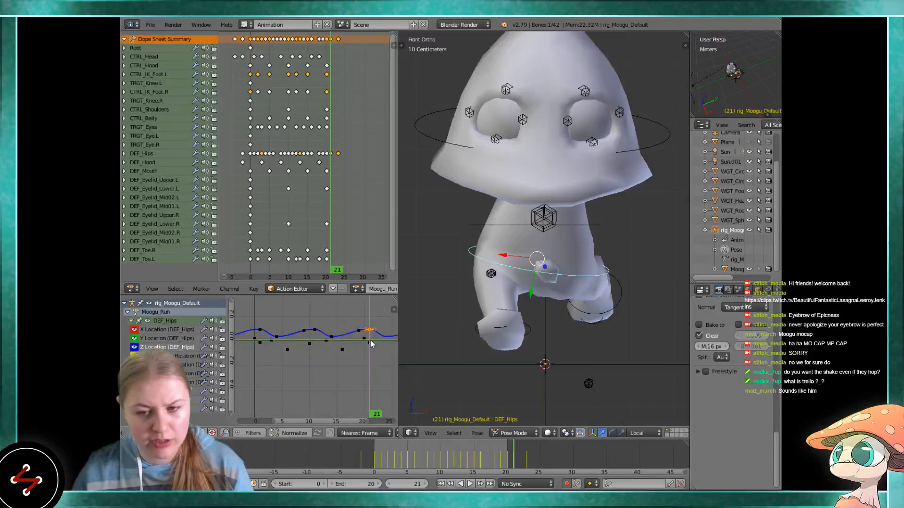
{"action": "left_click", "coordinate": [262, 341]}
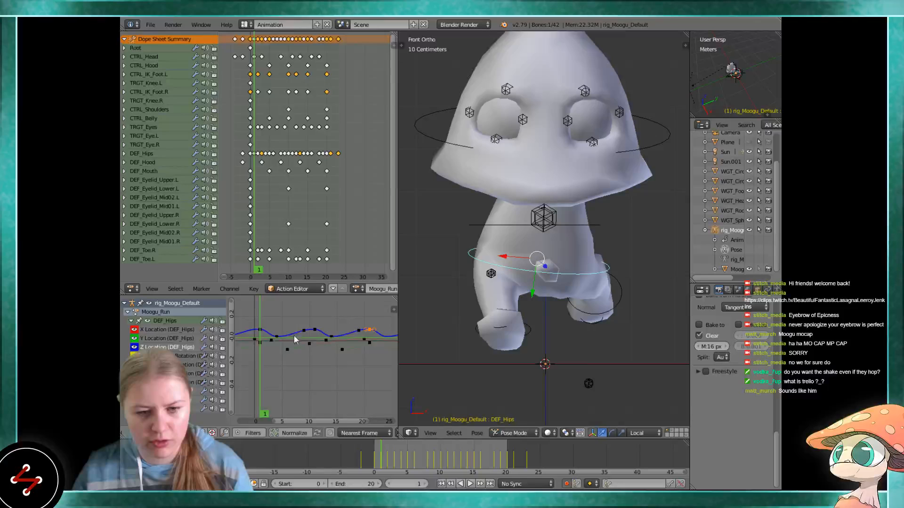
{"action": "left_click", "coordinate": [369, 340]}
{"action": "key", "text": "KP_3"}
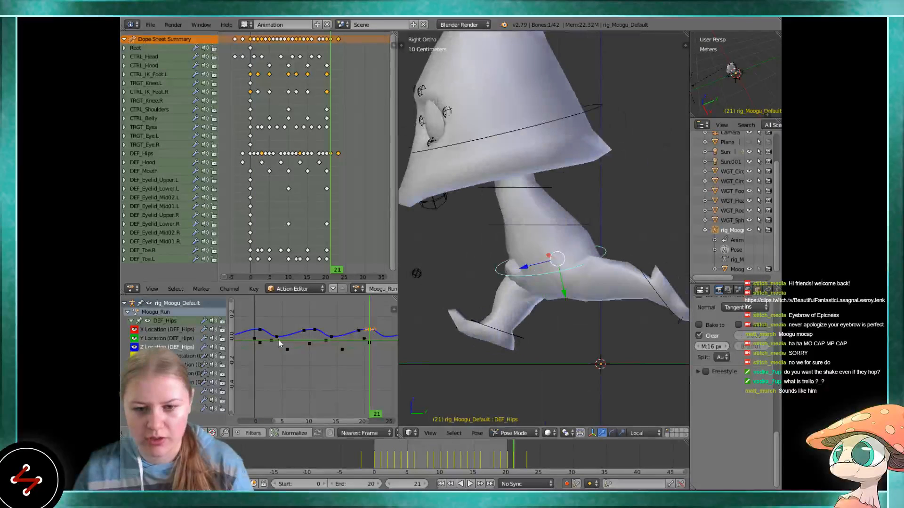
{"action": "left_click", "coordinate": [261, 339]}
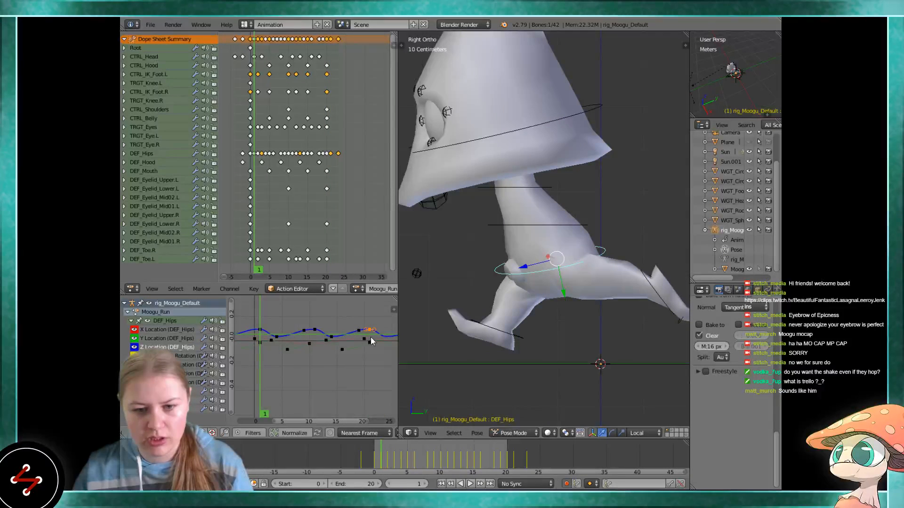
{"action": "left_click", "coordinate": [371, 337]}
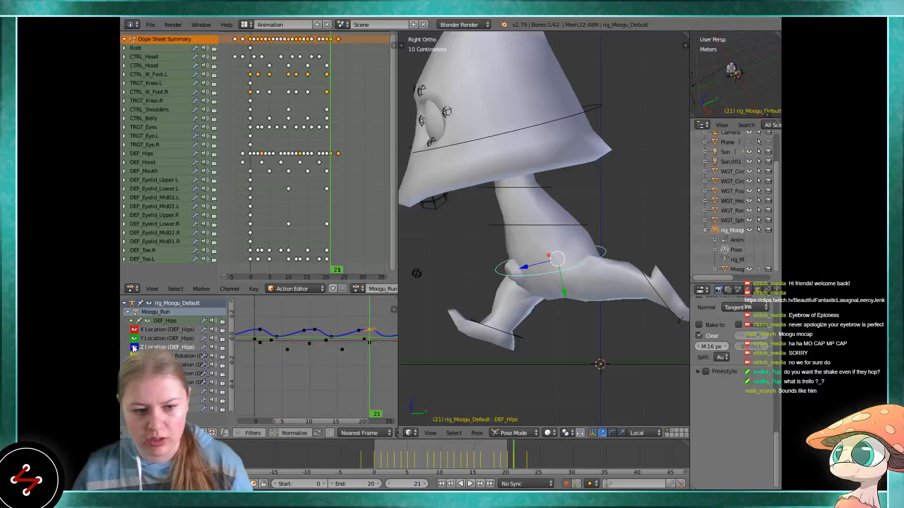
Hide the DEF_Hips location curves, deselect all keys, and select the Z Quaternion Rotation key just before frame 0
{"action": "mouse_move", "coordinate": [133, 347]}
{"action": "left_mouse_down"}
{"action": "mouse_move", "coordinate": [134, 330]}
{"action": "mouse_move", "coordinate": [133, 347]}
{"action": "left_mouse_up"}
{"action": "scroll", "coordinate": [299, 366], "scroll_direction": "down", "scroll_amount": 1}
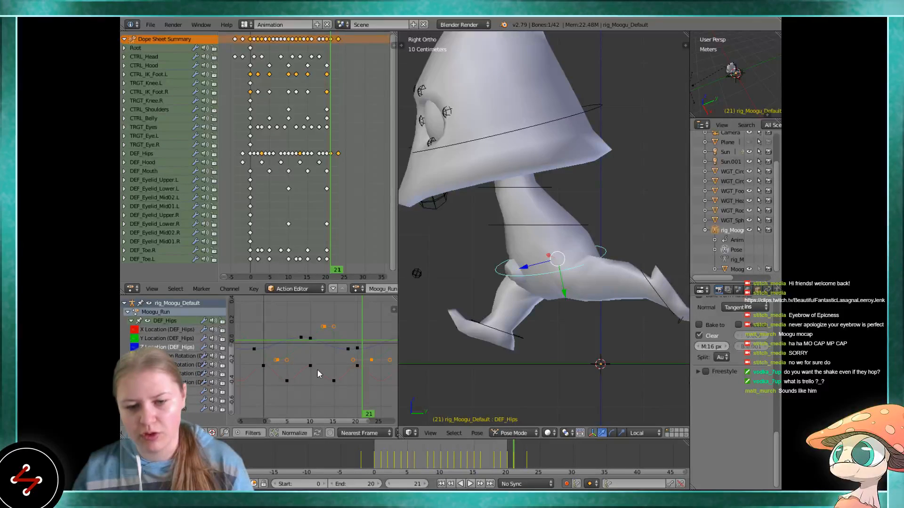
{"action": "key", "text": "a"}
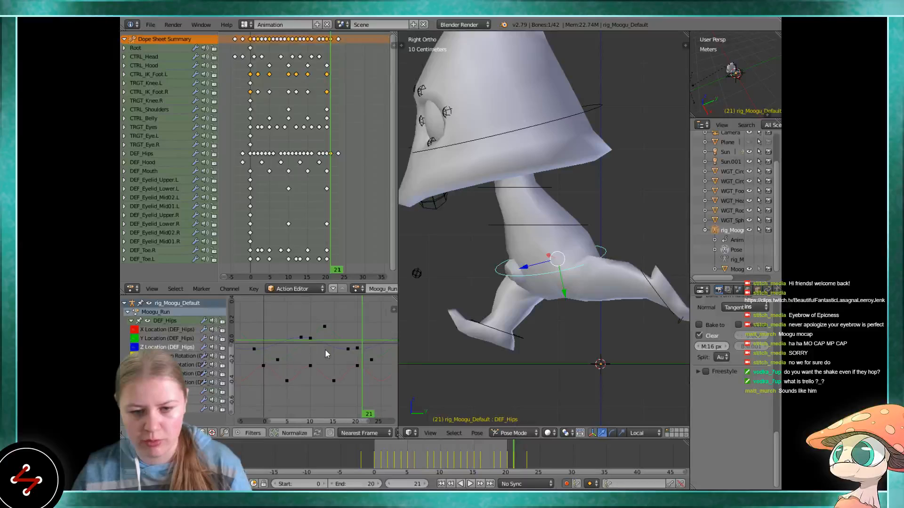
{"action": "right_click", "coordinate": [253, 350]}
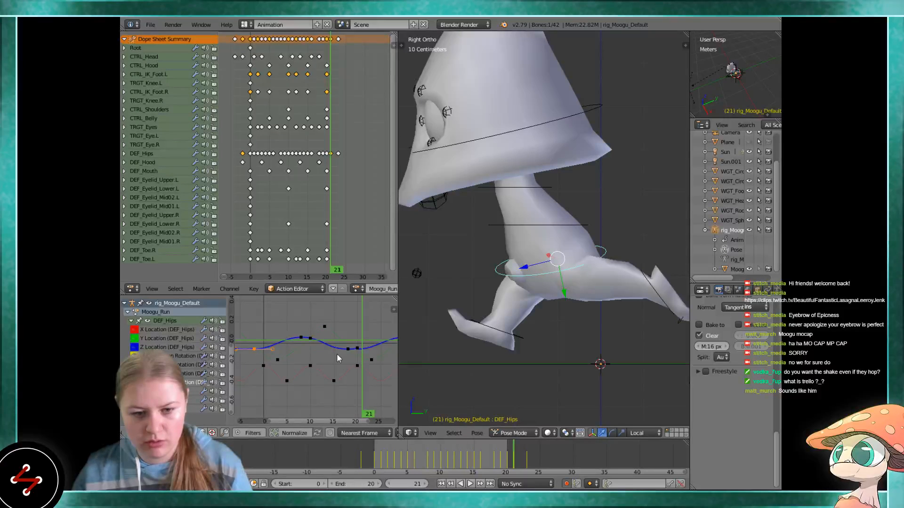
Examine the DEF_Hips Z Quaternion Rotation curve near frames 0 and 20 for continuity across the loop
{"action": "scroll", "coordinate": [347, 352], "scroll_direction": "up", "scroll_amount": 6}
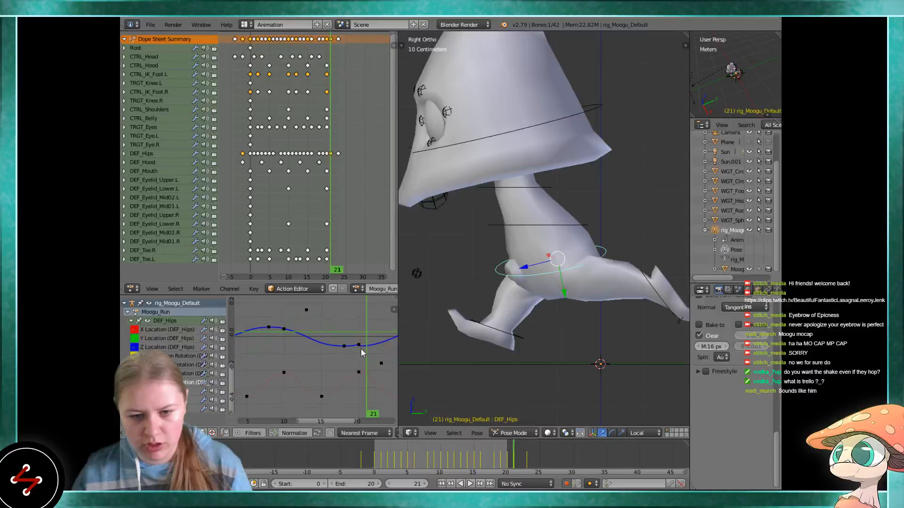
{"action": "middle_click_drag", "start_coordinate": [361, 348], "coordinate": [274, 363]}
{"action": "scroll", "coordinate": [275, 361], "scroll_direction": "up", "scroll_amount": 4}
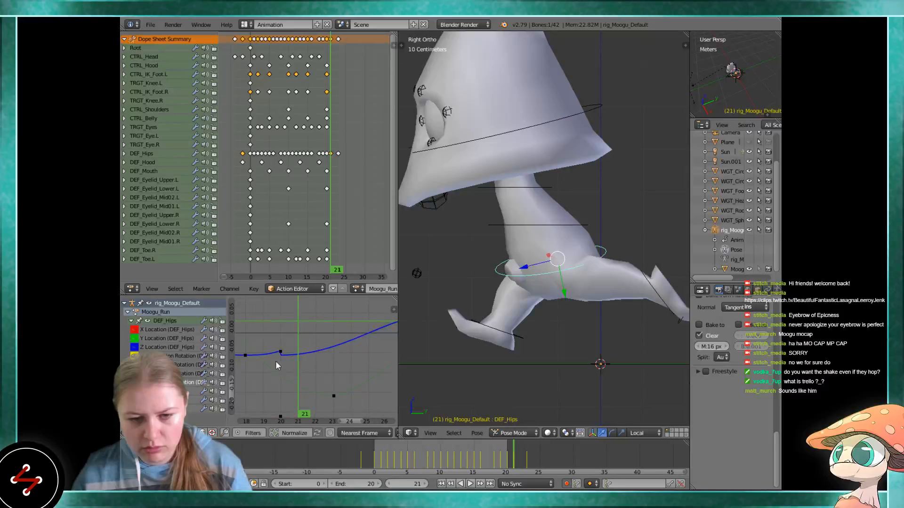
{"action": "scroll", "coordinate": [275, 361], "scroll_direction": "down", "scroll_amount": 8}
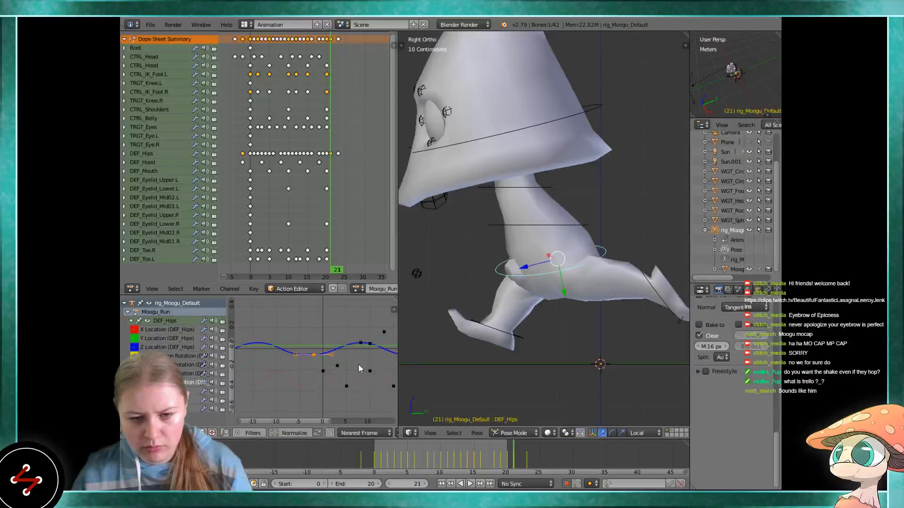
{"action": "scroll", "coordinate": [329, 357], "scroll_direction": "up", "scroll_amount": 3}
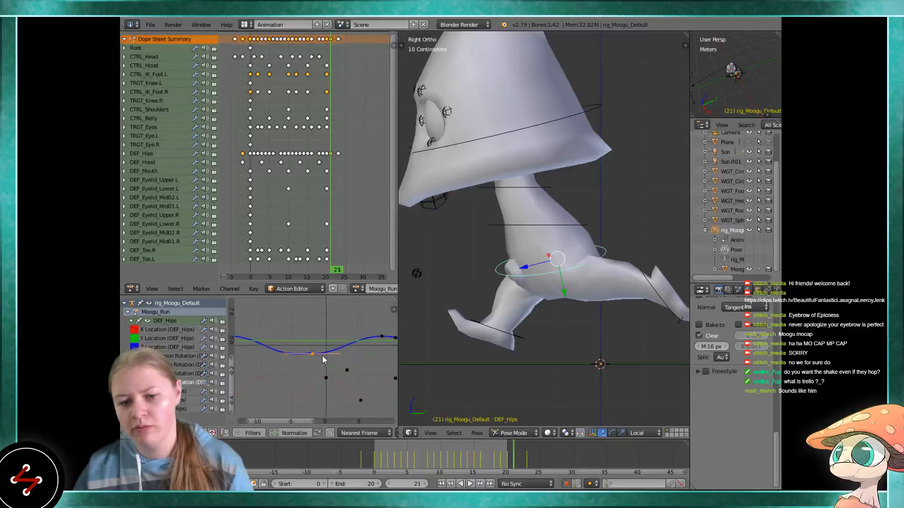
{"action": "scroll", "coordinate": [323, 360], "scroll_direction": "down", "scroll_amount": 2}
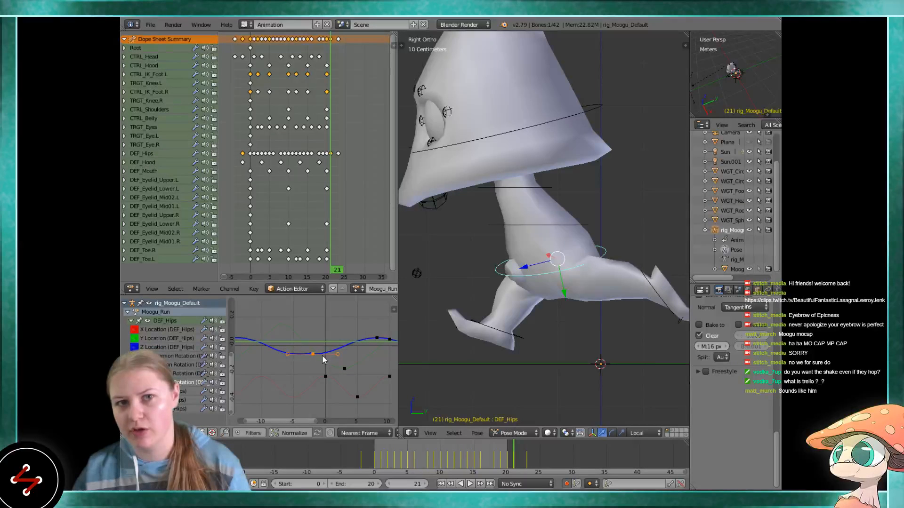
{"action": "scroll", "coordinate": [333, 366], "scroll_direction": "down", "scroll_amount": 3}
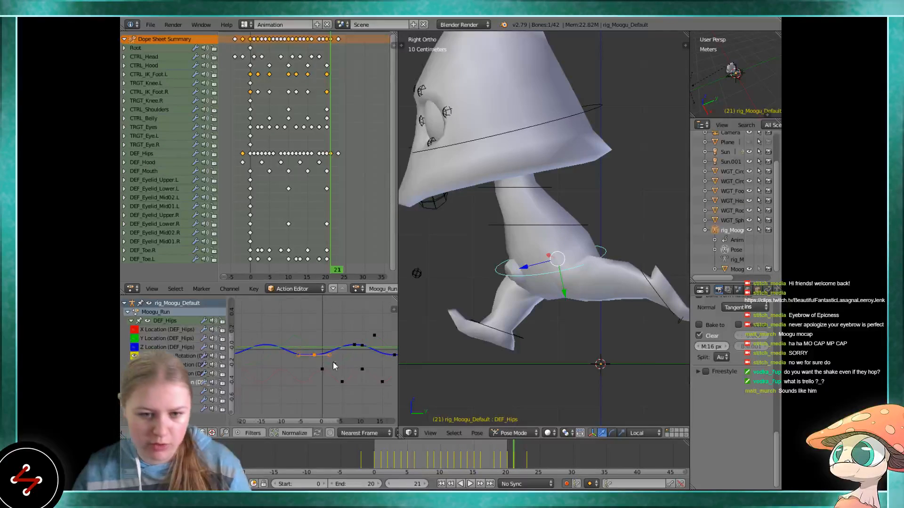
{"action": "middle_click_drag", "start_coordinate": [334, 366], "coordinate": [272, 349]}
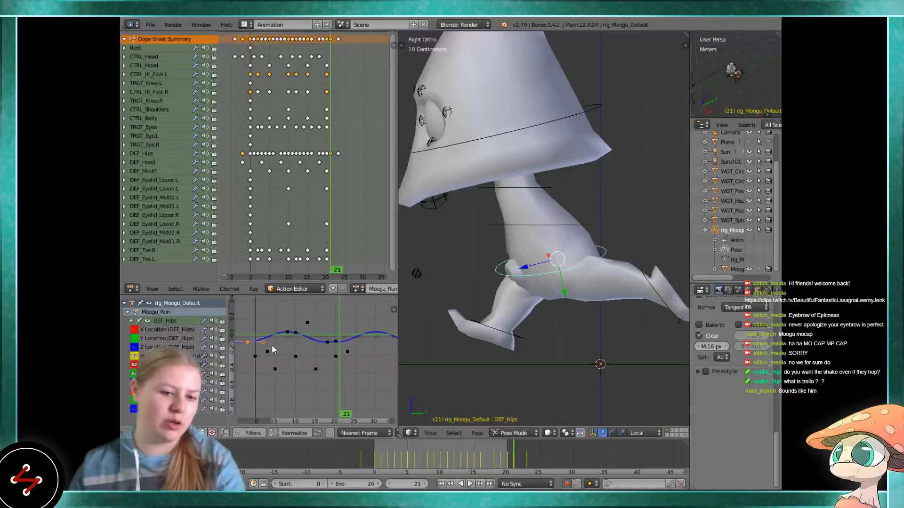
{"action": "scroll", "coordinate": [308, 346], "scroll_direction": "up", "scroll_amount": 2}
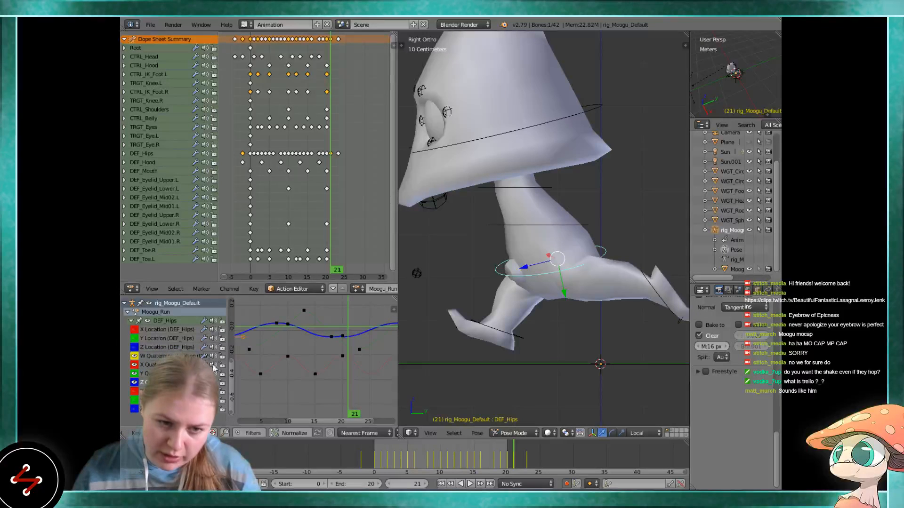
{"action": "middle_click_drag", "start_coordinate": [288, 357], "coordinate": [315, 358]}
{"action": "scroll", "coordinate": [261, 363], "scroll_direction": "up", "scroll_amount": 3}
Compare the hip rotation at frames 0 and 20 in the right side and front views
{"action": "left_click", "coordinate": [376, 466]}
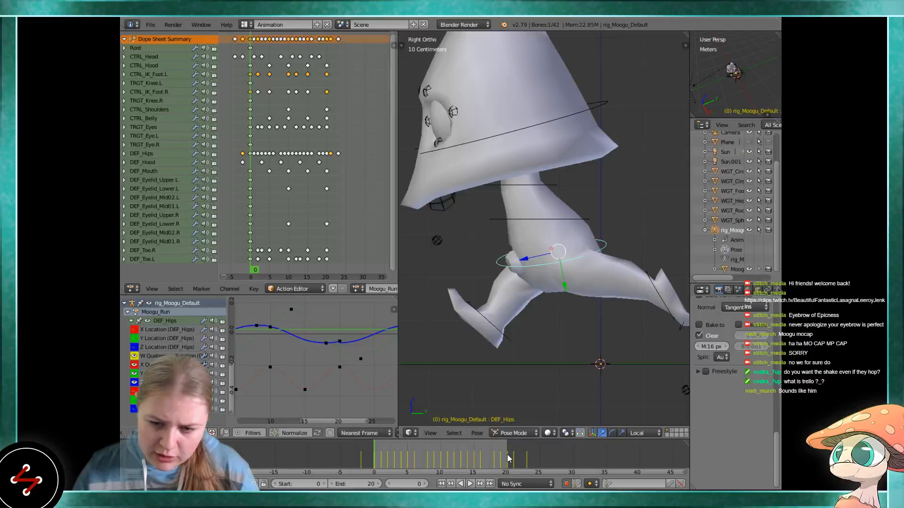
{"action": "left_click", "coordinate": [508, 458]}
{"action": "left_click", "coordinate": [375, 455]}
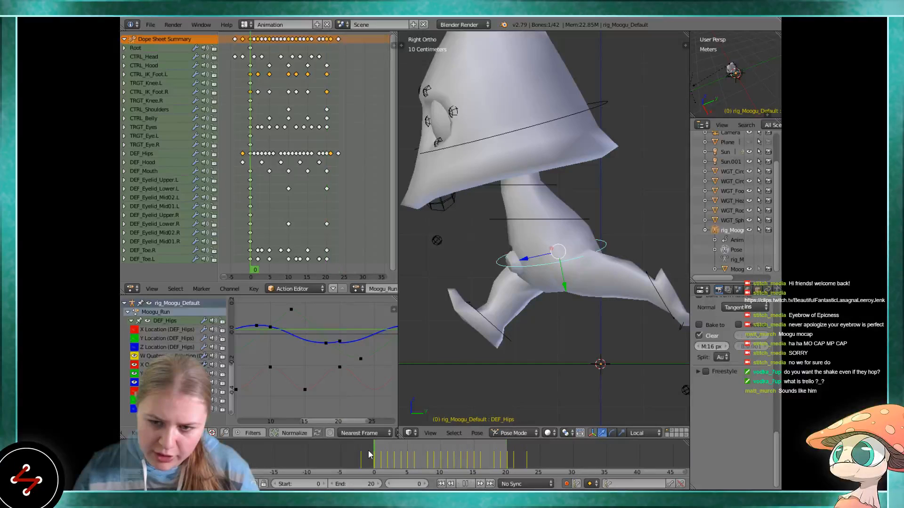
{"action": "key", "text": "KP_1"}
{"action": "left_click", "coordinate": [507, 454]}
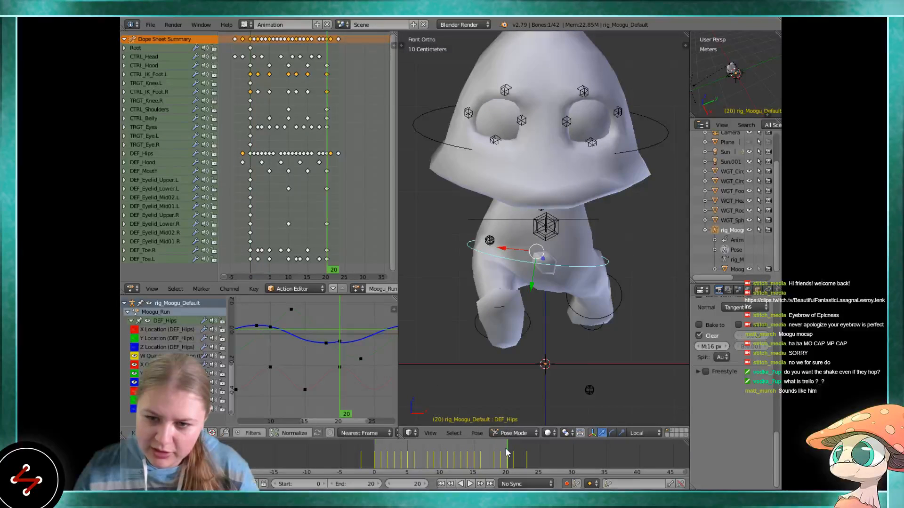
{"action": "left_click", "coordinate": [373, 451]}
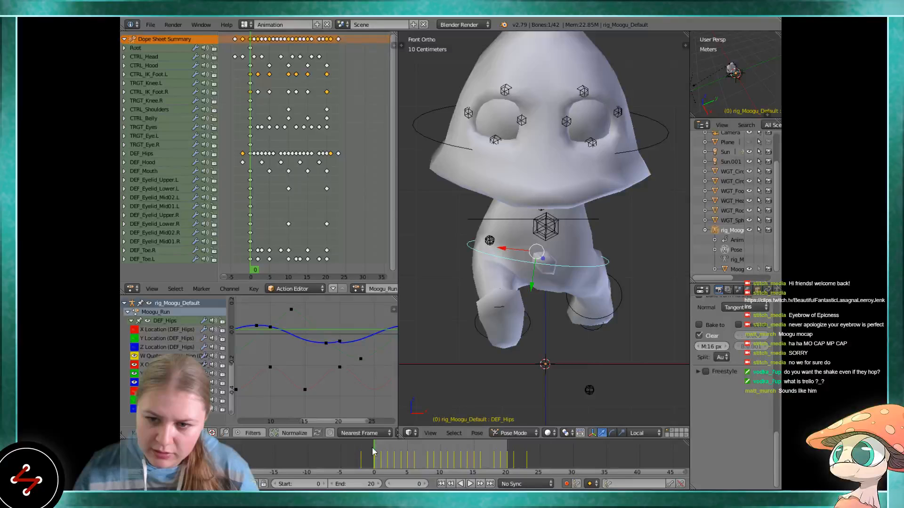
{"action": "left_click", "coordinate": [508, 453]}
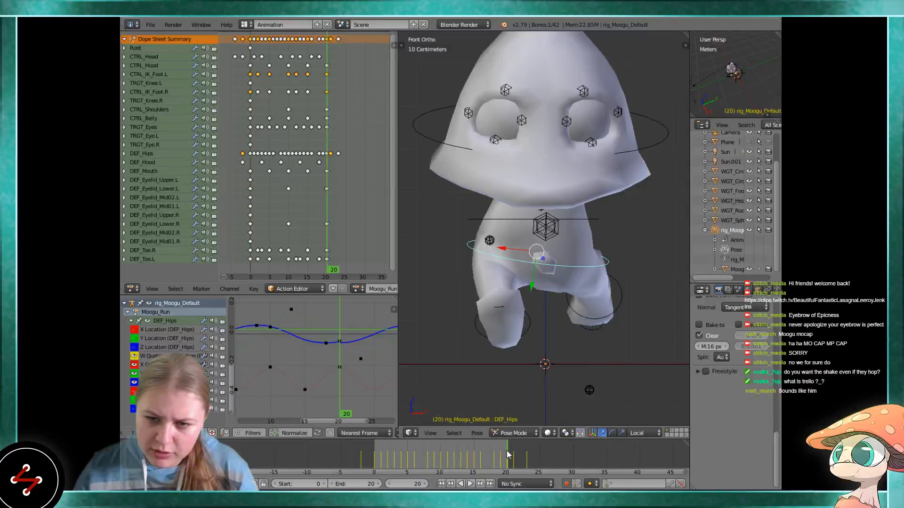
Compare the DEF_Hips Z Quaternion Rotation keys at frames -2, 18 and 20 to find where the loop breaks
{"action": "middle_click_drag", "start_coordinate": [325, 349], "coordinate": [252, 352]}
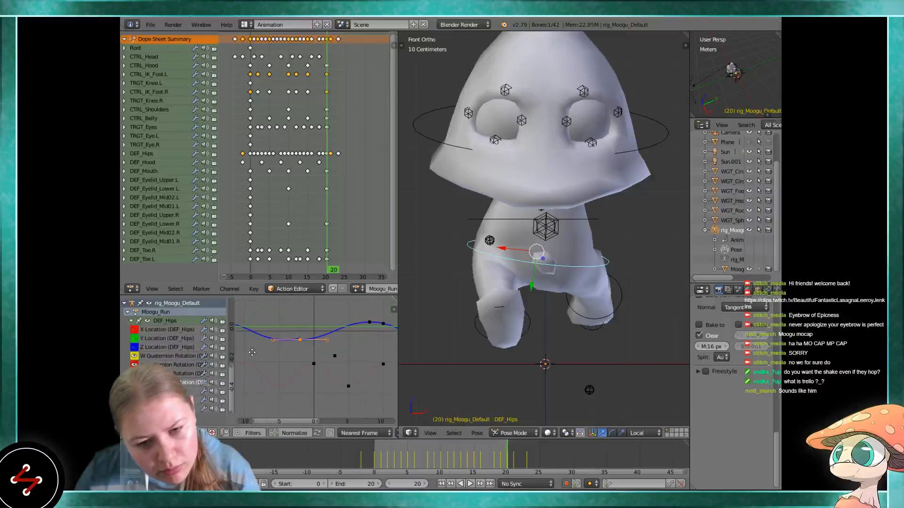
{"action": "right_click", "coordinate": [309, 341]}
{"action": "middle_click_drag", "start_coordinate": [311, 341], "coordinate": [193, 349]}
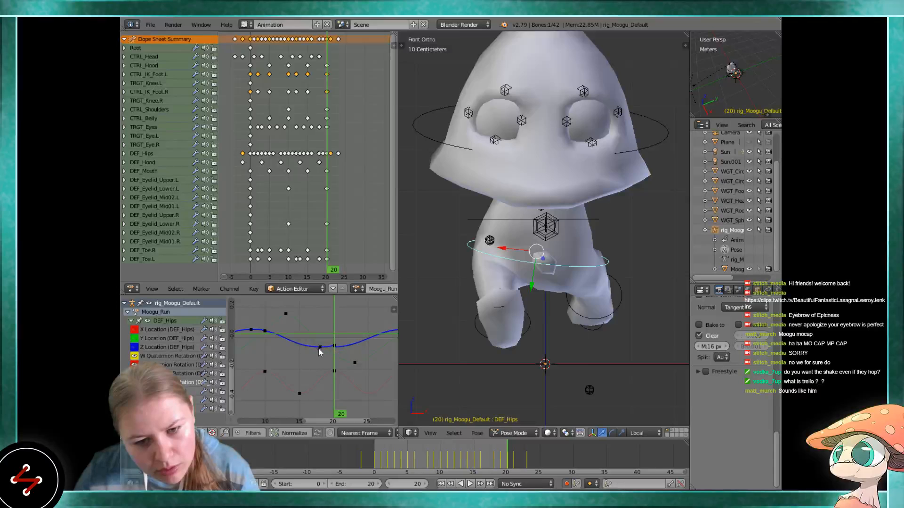
{"action": "right_click", "coordinate": [319, 349]}
{"action": "right_click", "coordinate": [334, 347]}
{"action": "scroll", "coordinate": [283, 344], "scroll_direction": "down", "scroll_amount": 4}
{"action": "mouse_move", "coordinate": [281, 344]}
{"action": "middle_mouse_down"}
{"action": "mouse_move", "coordinate": [341, 340]}
{"action": "mouse_move", "coordinate": [291, 341]}
{"action": "middle_mouse_up"}
{"action": "scroll", "coordinate": [336, 354], "scroll_direction": "up", "scroll_amount": 6}
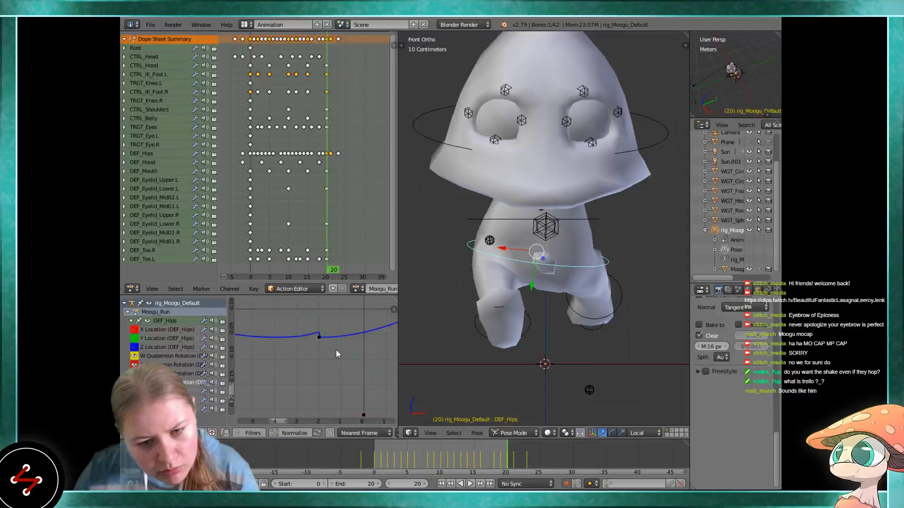
{"action": "scroll", "coordinate": [337, 348], "scroll_direction": "down", "scroll_amount": 7}
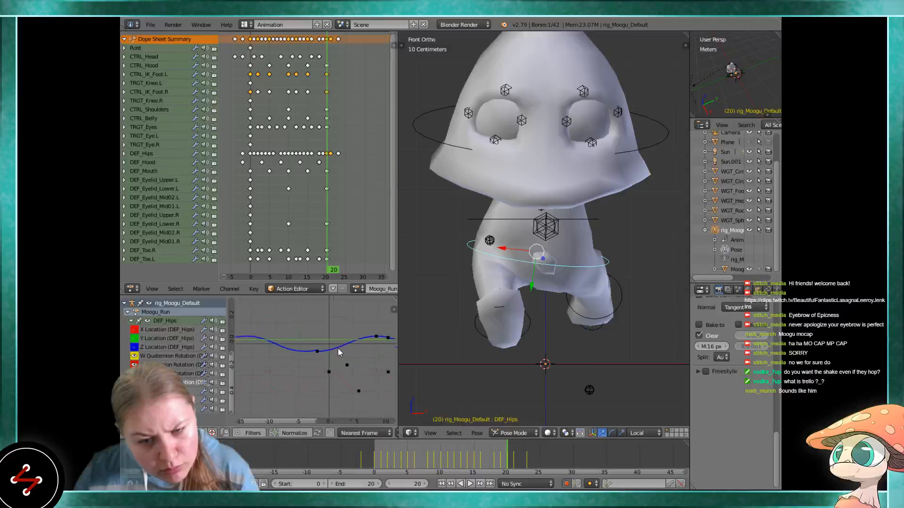
{"action": "middle_click_drag", "start_coordinate": [344, 350], "coordinate": [291, 345]}
{"action": "scroll", "coordinate": [325, 346], "scroll_direction": "up", "scroll_amount": 1}
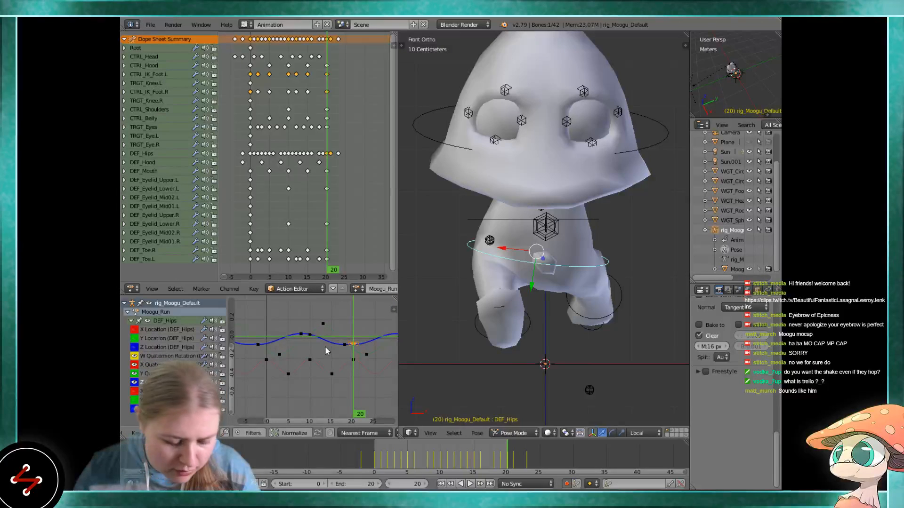
Try shifting all DEF_Hips Z Quaternion Rotation keys two frames later, play the animation, and undo the shift
{"action": "right_click", "coordinate": [269, 344]}
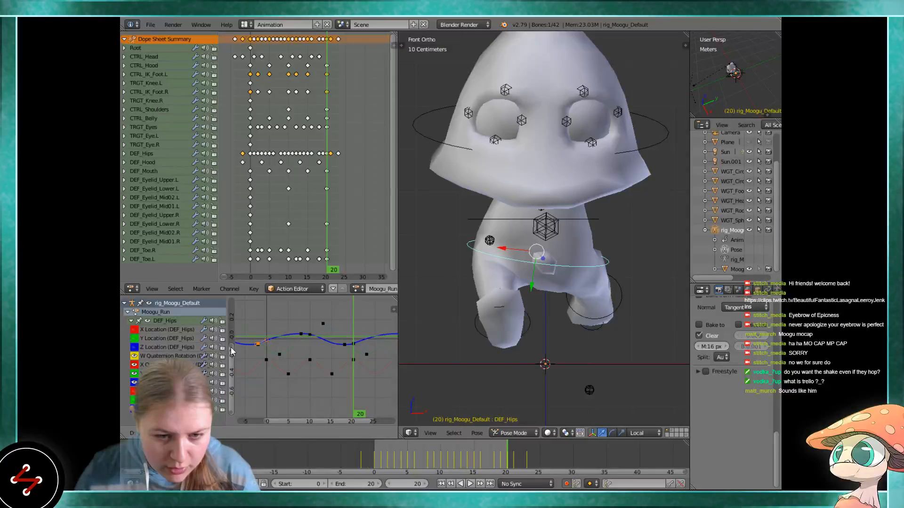
{"action": "left_click", "coordinate": [229, 347]}
{"action": "key", "text": "shift+Left"}
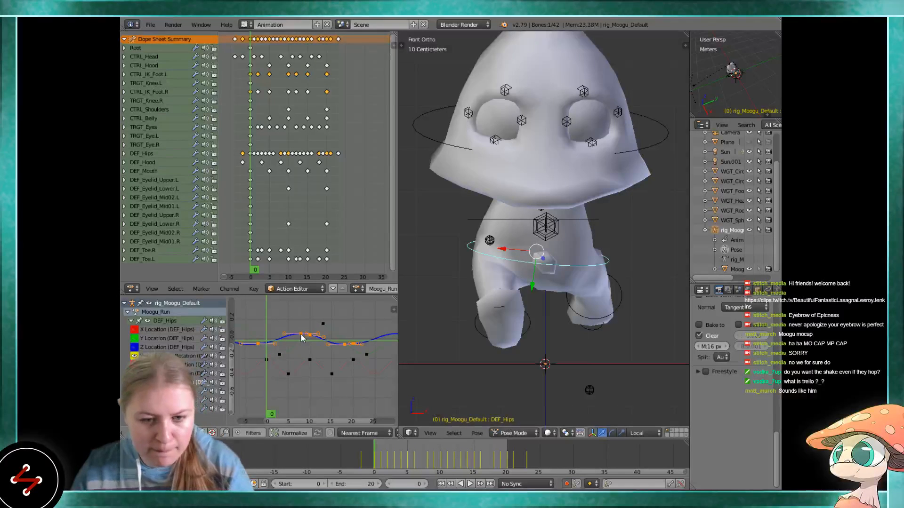
{"action": "key", "text": "ctrl+l"}
{"action": "key", "text": "alt+a"}
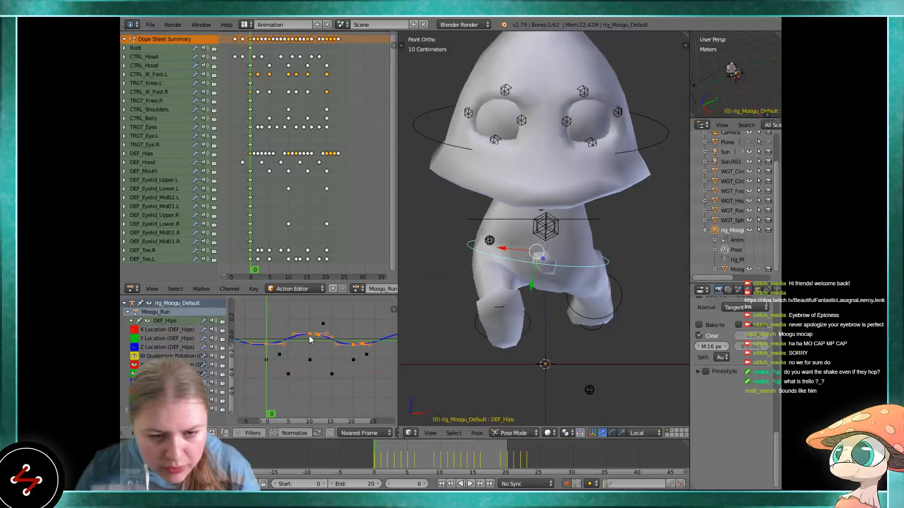
{"action": "key", "text": "alt+a"}
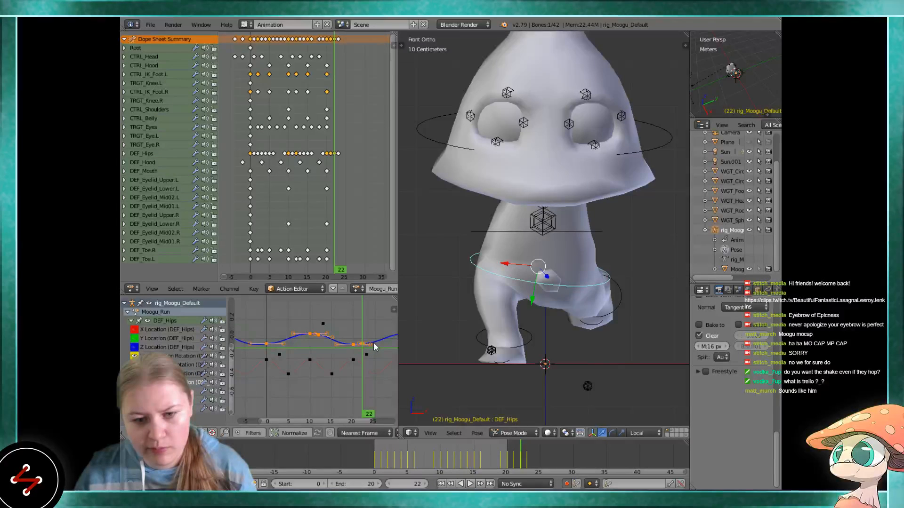
{"action": "key", "text": "ctrl+z"}
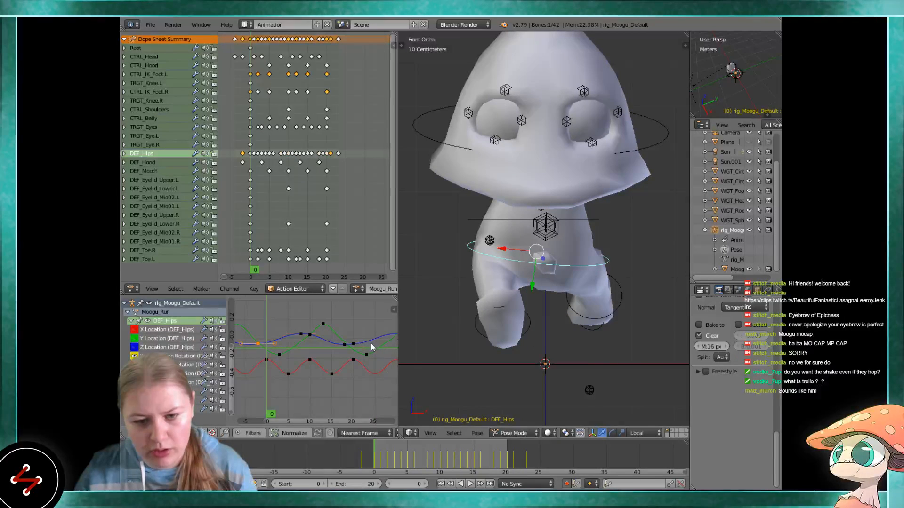
Delete the Z Quaternion Rotation key at frame 20 and shift the curve's remaining keys two frames later
{"action": "key", "text": "shift+Right"}
{"action": "right_click", "coordinate": [354, 343]}
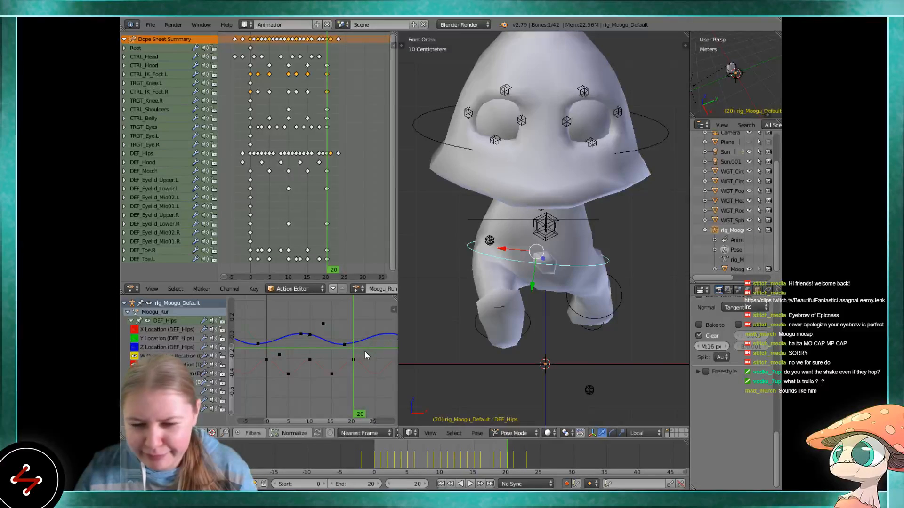
{"action": "right_click", "coordinate": [258, 343]}
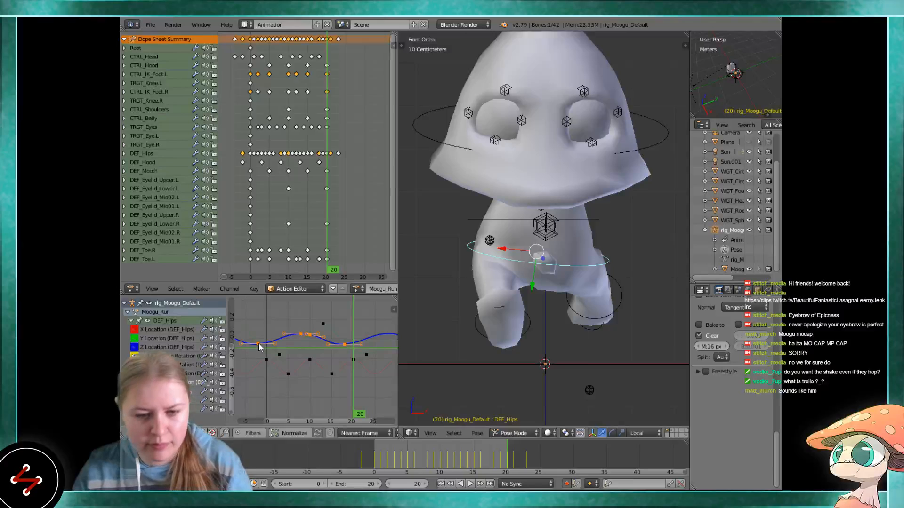
{"action": "right_click_drag", "start_coordinate": [260, 343], "coordinate": [269, 342]}
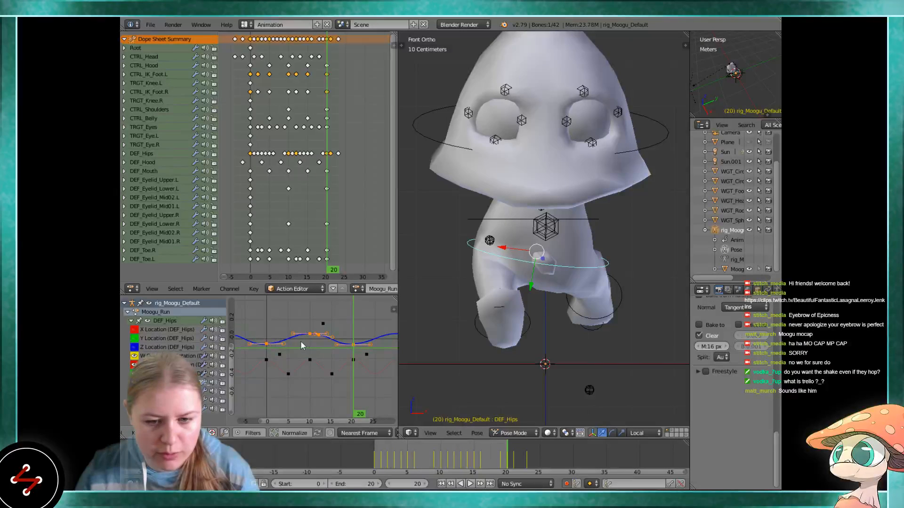
Duplicate the Z Quaternion Rotation key at frame 20 onto frame 0 so both loop ends match
{"action": "scroll", "coordinate": [363, 363], "scroll_direction": "up", "scroll_amount": 2}
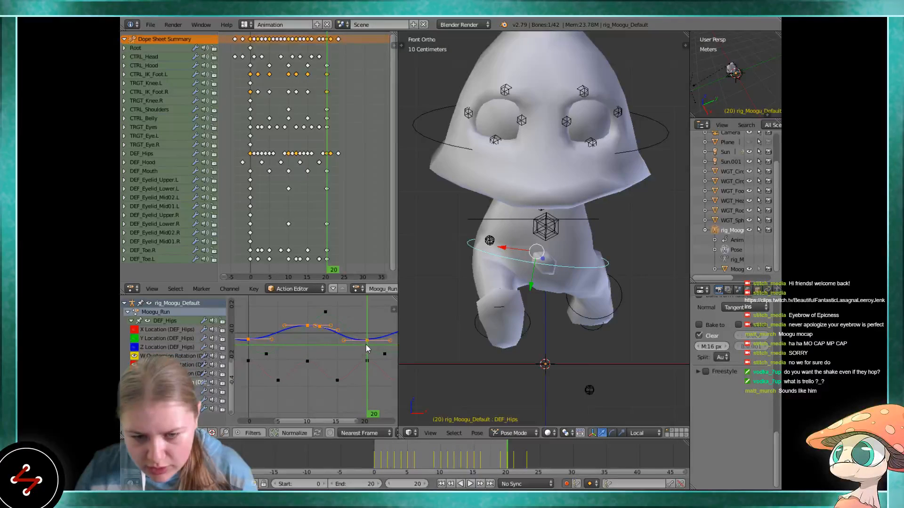
{"action": "right_click", "coordinate": [366, 343]}
{"action": "right_click", "coordinate": [248, 341]}
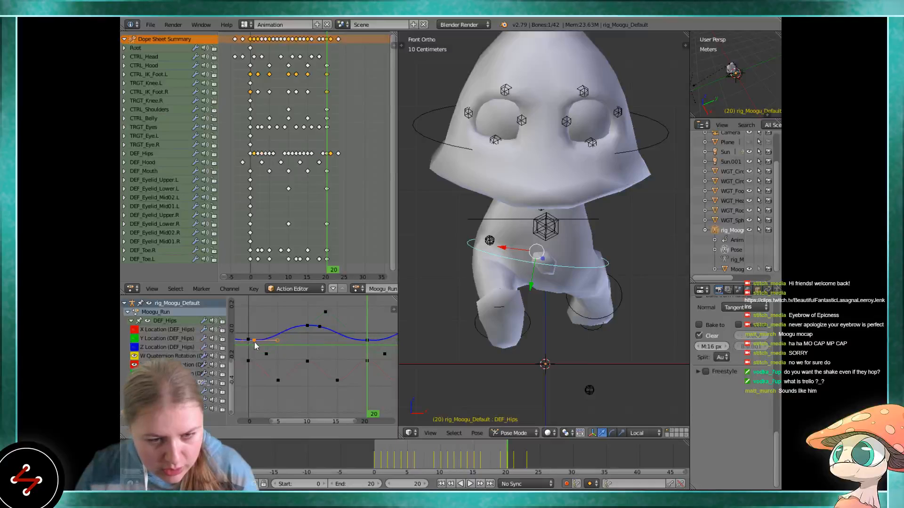
Play the run cycle and compare the poses at frames 0 and 20 in the front view
{"action": "key", "text": "alt+a"}
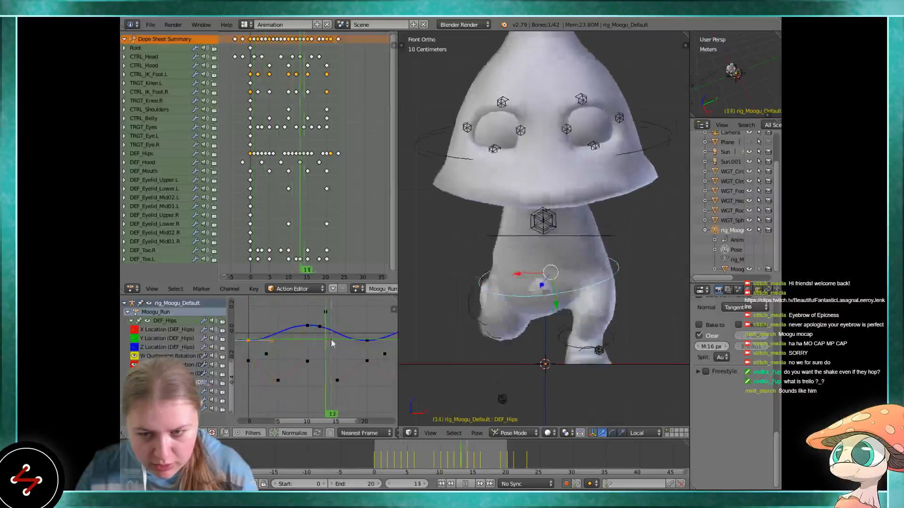
{"action": "key", "text": "Escape"}
{"action": "left_click_drag", "start_coordinate": [376, 458], "coordinate": [509, 457]}
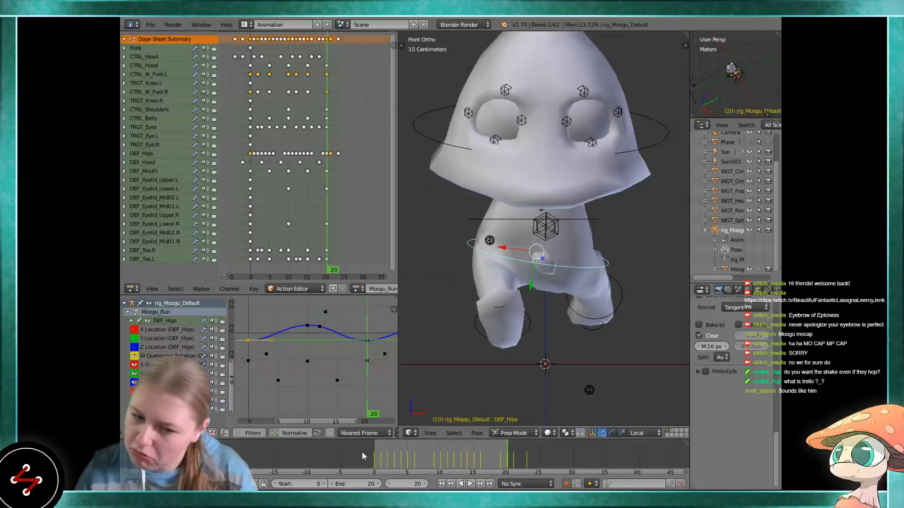
{"action": "key", "text": "shift+Left"}
Play back the looping run cycle and inspect the hip motion from the front and the side
{"action": "scroll", "coordinate": [284, 344], "scroll_direction": "down", "scroll_amount": 2}
{"action": "scroll", "coordinate": [285, 338], "scroll_direction": "down", "scroll_amount": 1}
{"action": "key", "text": "alt+a"}
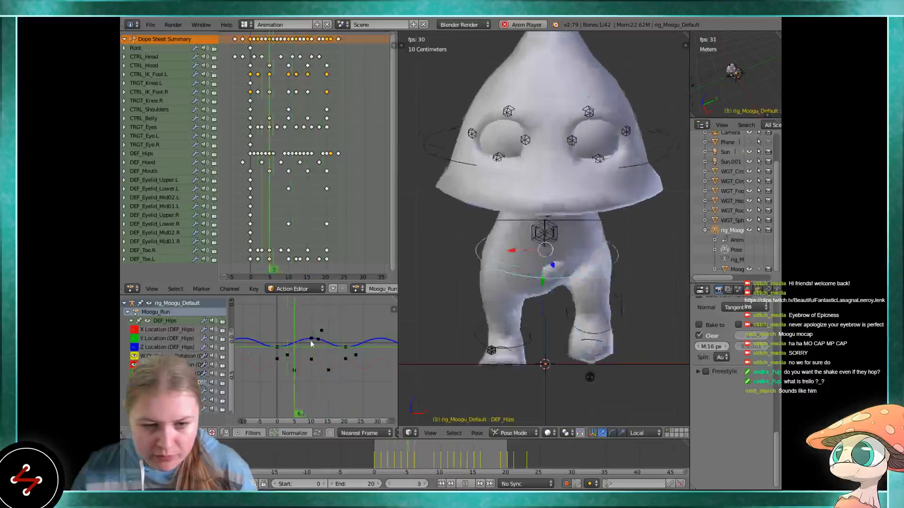
{"action": "scroll", "coordinate": [549, 296], "scroll_direction": "down", "scroll_amount": 4}
{"action": "middle_click_drag", "start_coordinate": [549, 296], "coordinate": [484, 296]}
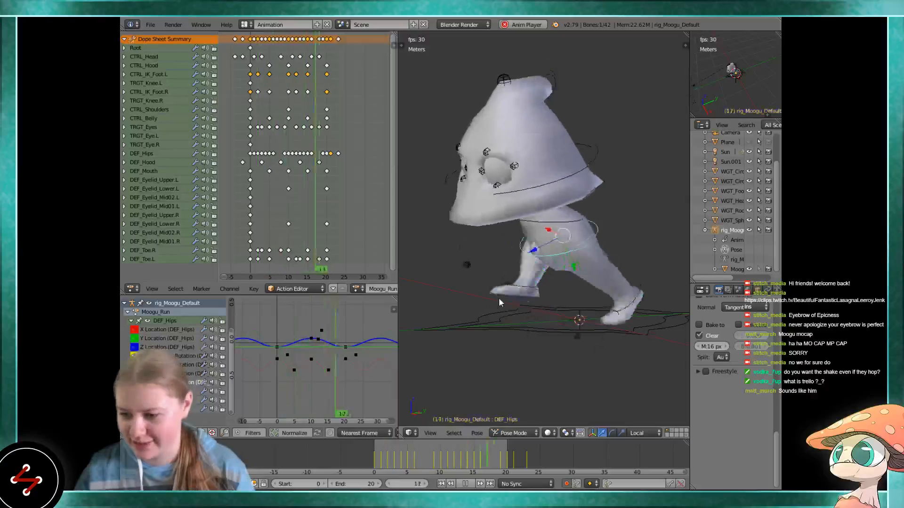
{"action": "middle_click_drag", "start_coordinate": [525, 302], "coordinate": [501, 313]}
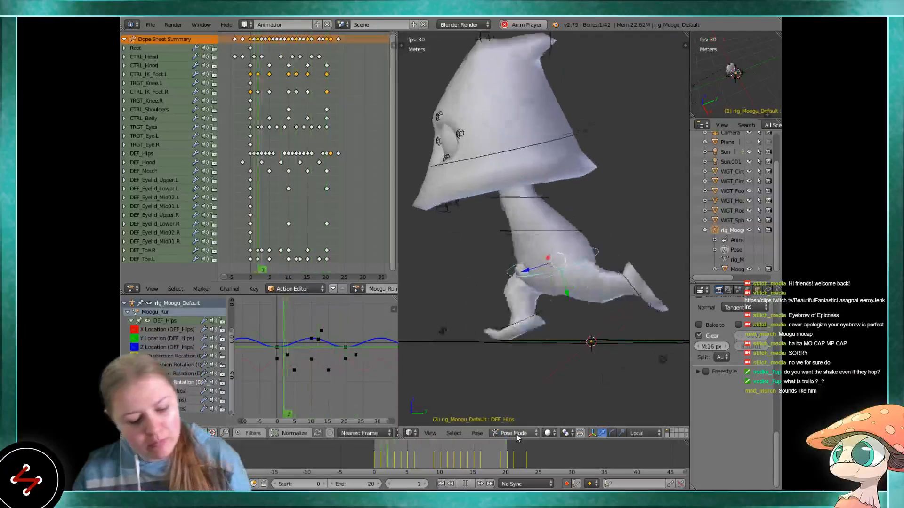
{"action": "key", "text": "alt+a"}
Put the armature in Edit Mode and show the DEF_Hips bone in wireframe from the right side
{"action": "left_click", "coordinate": [530, 433]}
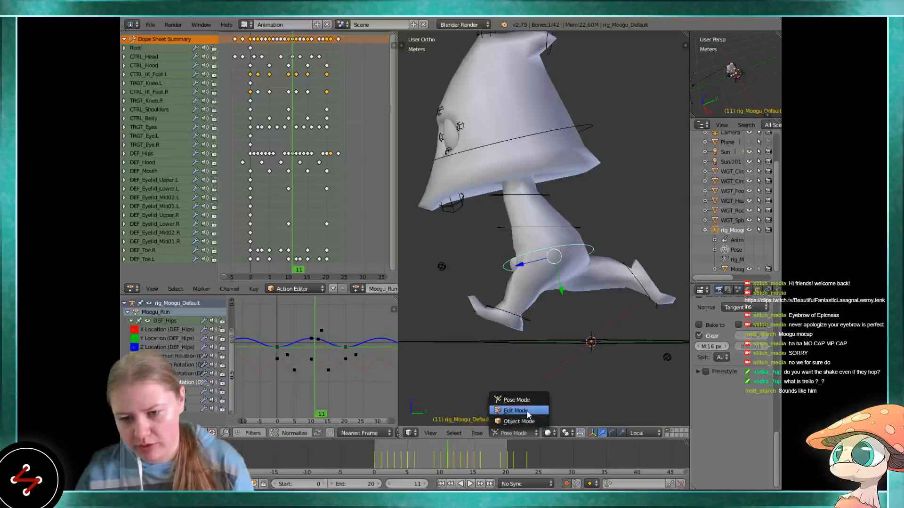
{"action": "left_click", "coordinate": [530, 411]}
{"action": "key", "text": "z"}
{"action": "key", "text": "KP_1"}
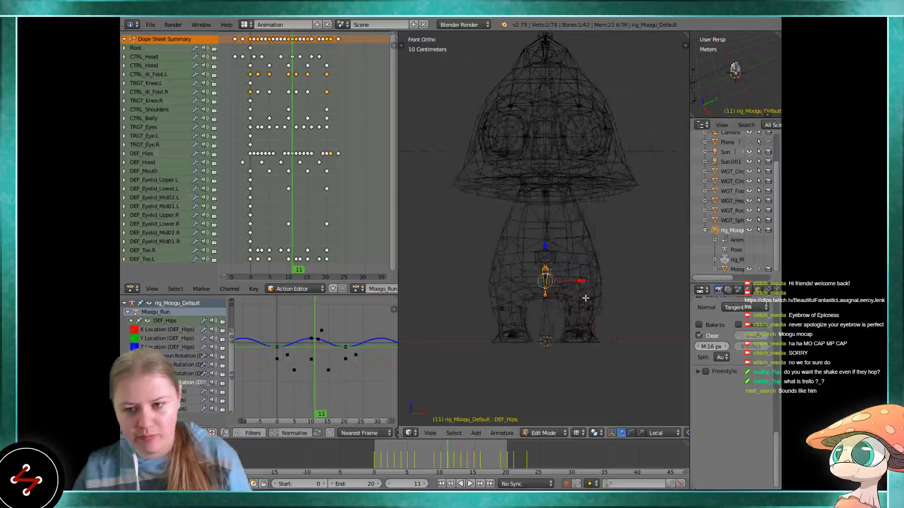
{"action": "key", "text": "KP_3"}
{"action": "scroll", "coordinate": [579, 310], "scroll_direction": "up", "scroll_amount": 3}
{"action": "scroll", "coordinate": [579, 310], "scroll_direction": "up", "scroll_amount": 3}
{"action": "middle_click_drag", "start_coordinate": [580, 310], "coordinate": [536, 202], "text": "shift"}
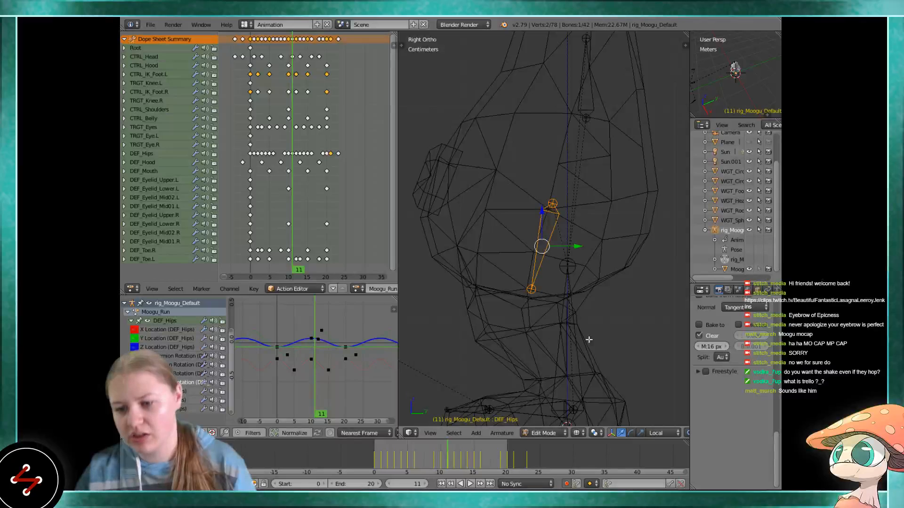
Set the transform orientation to Normal for the DEF_Hips bone and select its Y Quaternion Rotation key near frame 13
{"action": "left_click", "coordinate": [648, 433]}
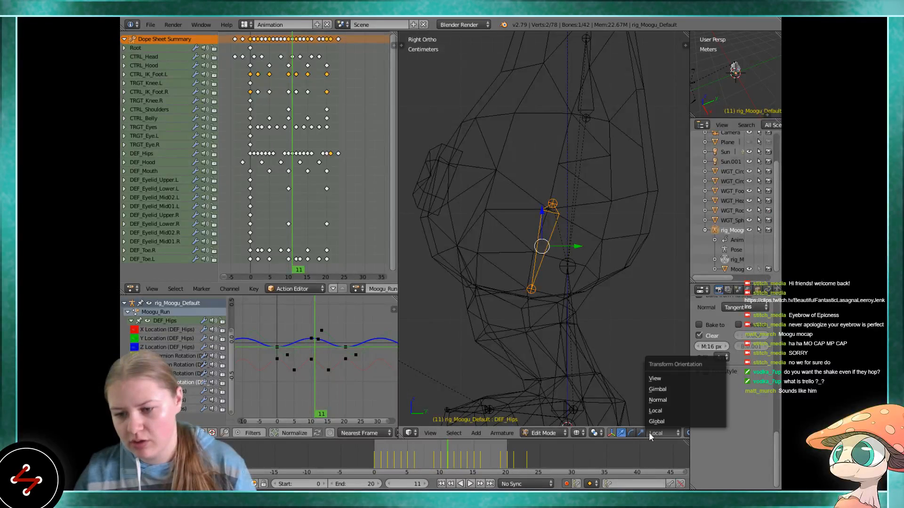
{"action": "left_click", "coordinate": [659, 399]}
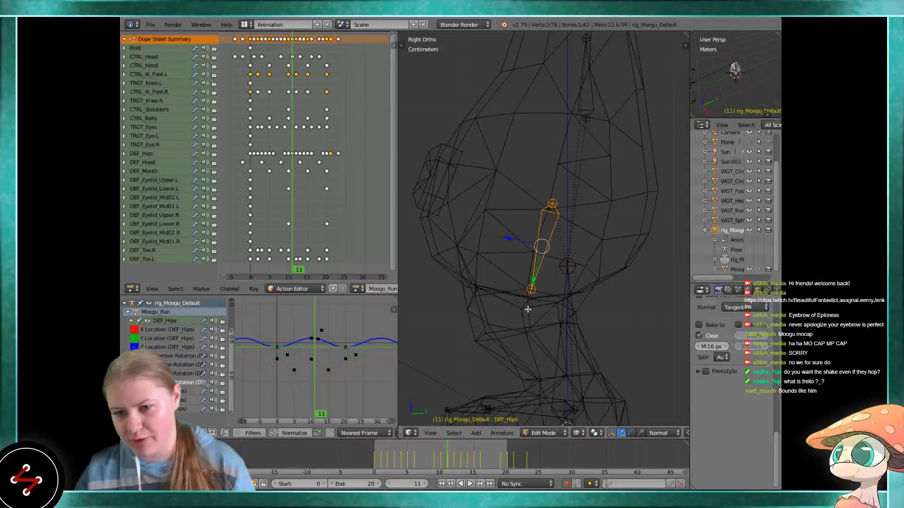
{"action": "scroll", "coordinate": [533, 243], "scroll_direction": "down", "scroll_amount": 2}
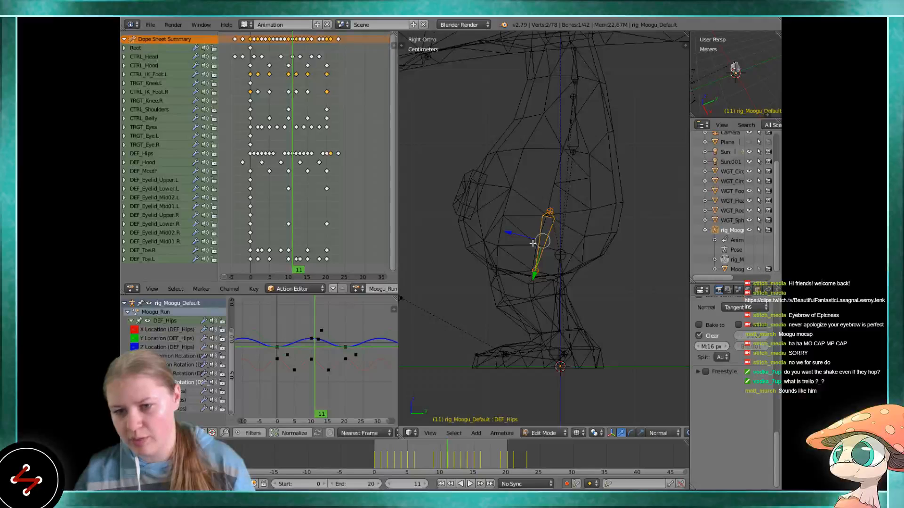
{"action": "scroll", "coordinate": [532, 244], "scroll_direction": "up", "scroll_amount": 1}
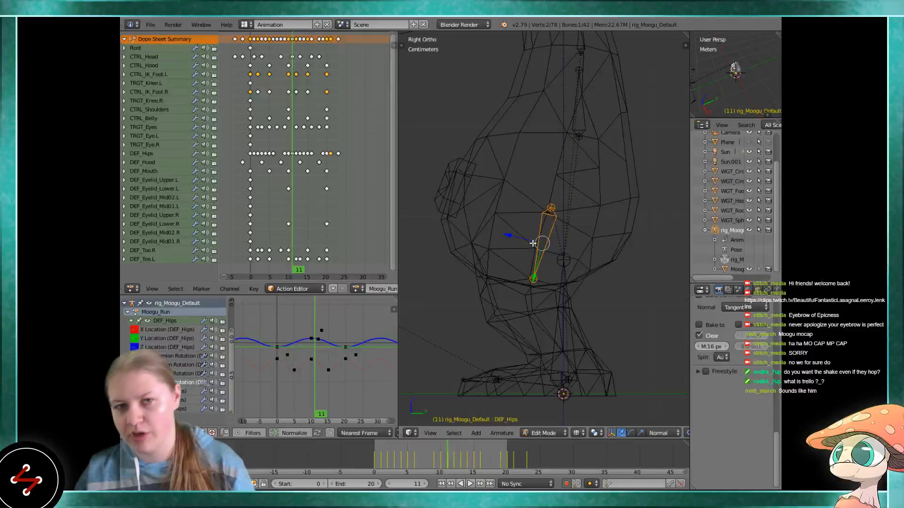
{"action": "right_click", "coordinate": [322, 332]}
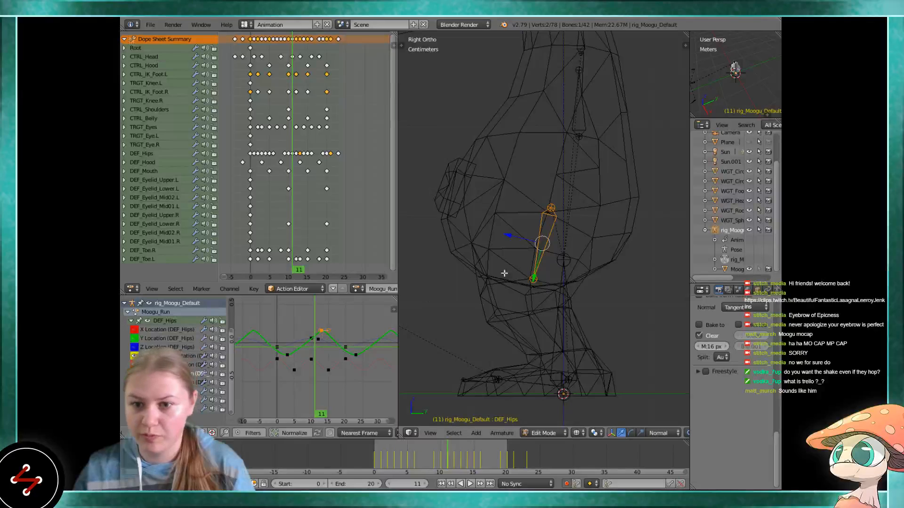
{"action": "right_click", "coordinate": [541, 247]}
{"action": "key", "text": "g"}
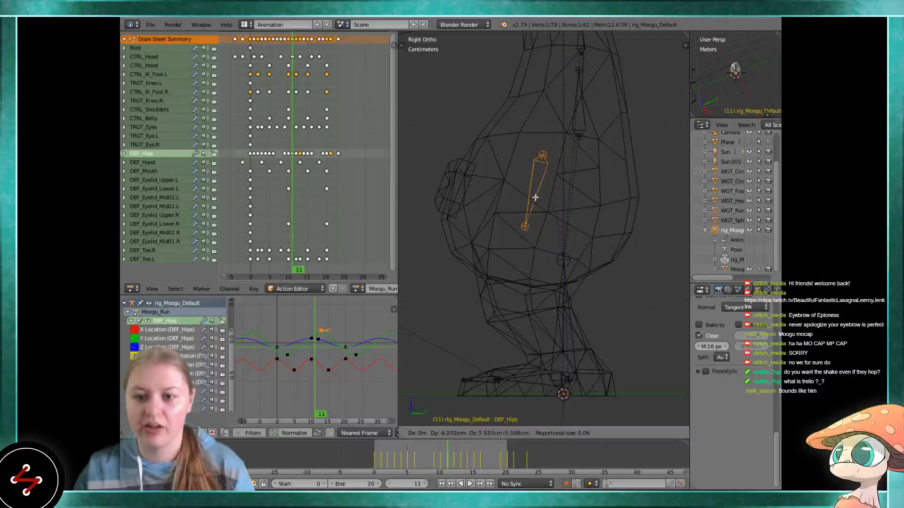
{"action": "right_click", "coordinate": [528, 244]}
{"action": "key", "text": "g"}
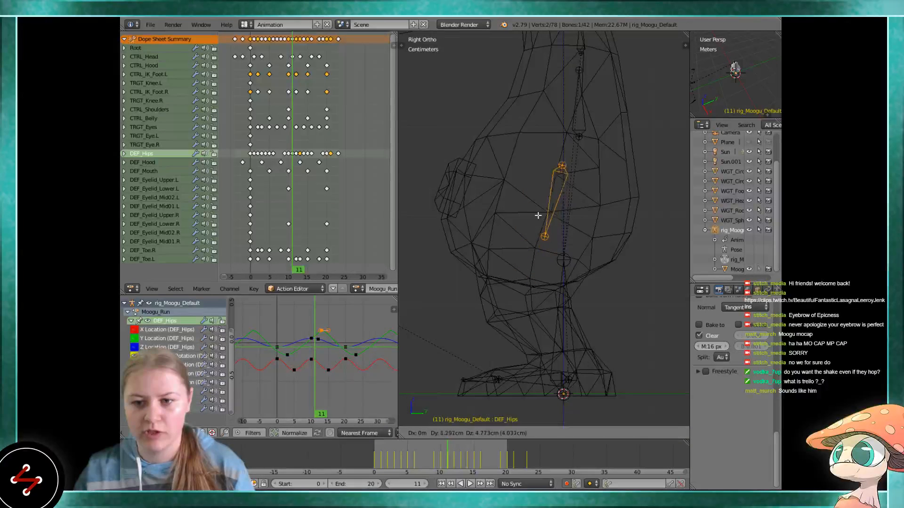
{"action": "right_click", "coordinate": [521, 217]}
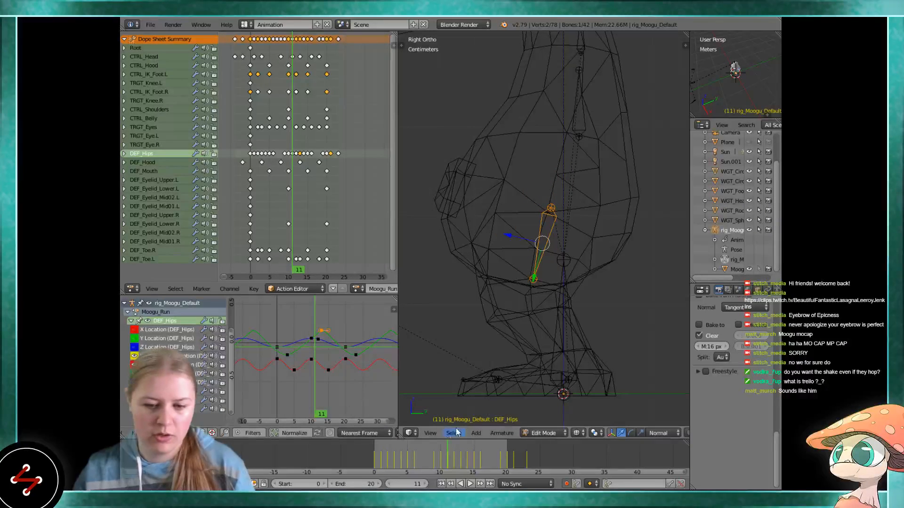
Move the CTRL_IK_Foot.R bone about 13.4 cm backward along its own Y axis, behind the foot
{"action": "left_click", "coordinate": [541, 433]}
{"action": "right_click", "coordinate": [531, 379]}
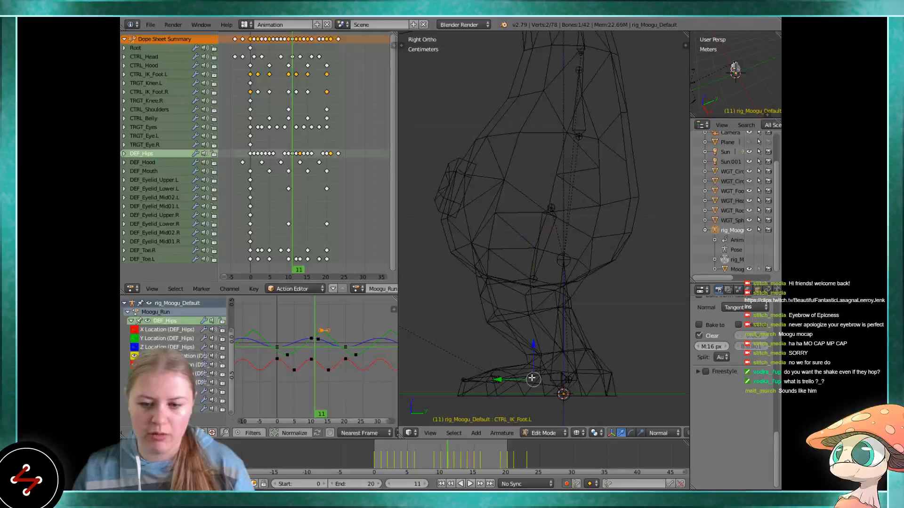
{"action": "middle_click_drag", "start_coordinate": [531, 391], "coordinate": [533, 335], "text": "shift"}
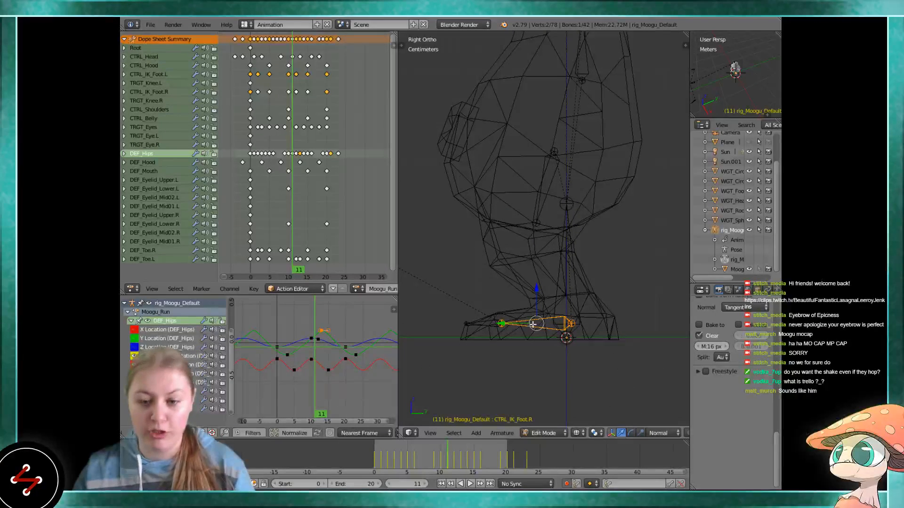
{"action": "key", "text": "g"}
{"action": "key", "text": "y"}
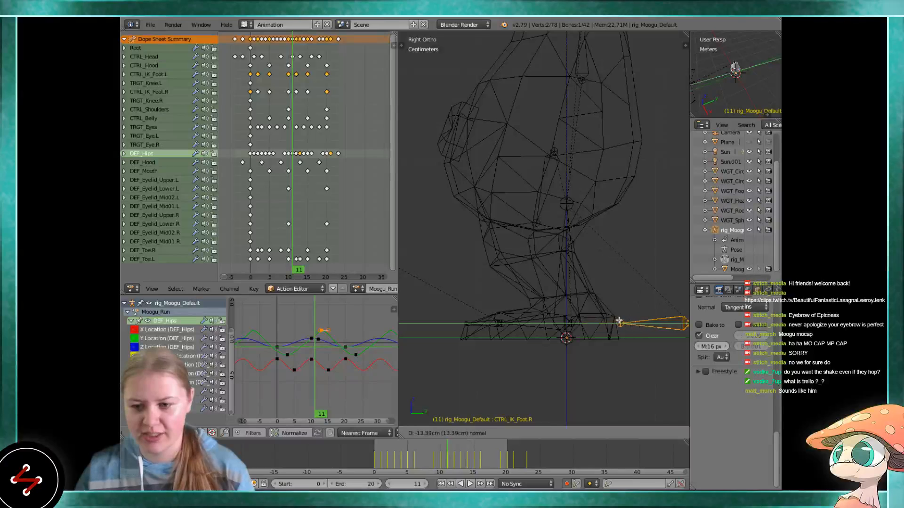
{"action": "left_click", "coordinate": [619, 321]}
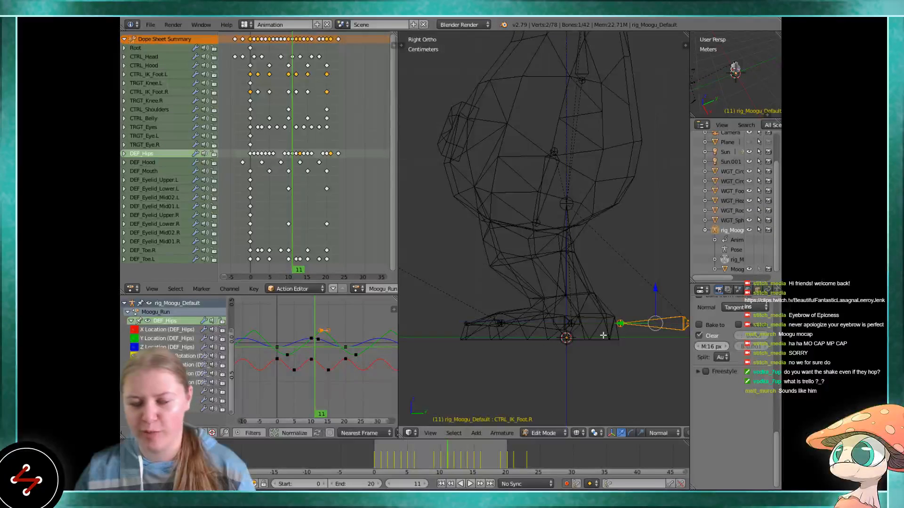
Undo the last move of the CTRL_IK_Foot.R bone and return the armature to Pose Mode with the whole character in view
{"action": "key", "text": "ctrl+z"}
{"action": "left_click", "coordinate": [547, 433]}
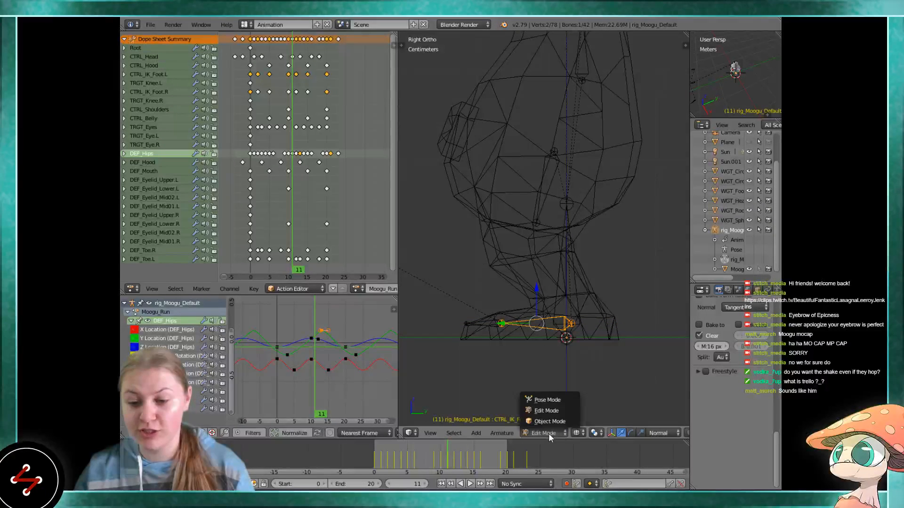
{"action": "left_click", "coordinate": [555, 397]}
{"action": "scroll", "coordinate": [500, 240], "scroll_direction": "down", "scroll_amount": 5}
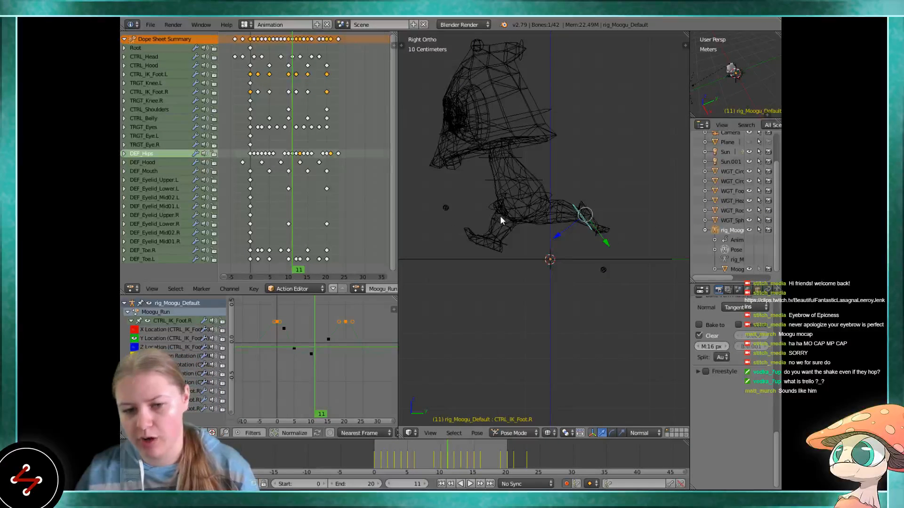
{"action": "middle_click_drag", "start_coordinate": [500, 216], "coordinate": [539, 279], "text": "shift"}
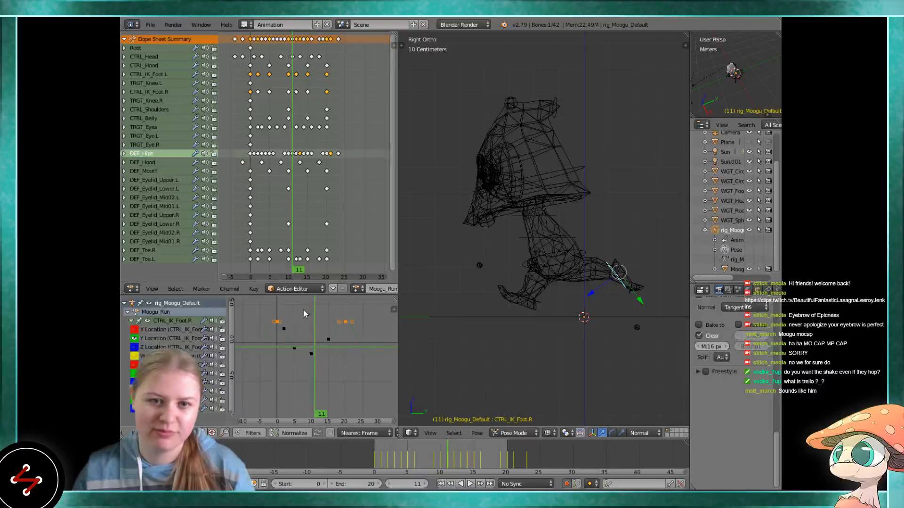
Scrub through the run cycle back to frame 0 and select the DEF_Hips bone with the character in solid shading
{"action": "key", "text": "alt+a"}
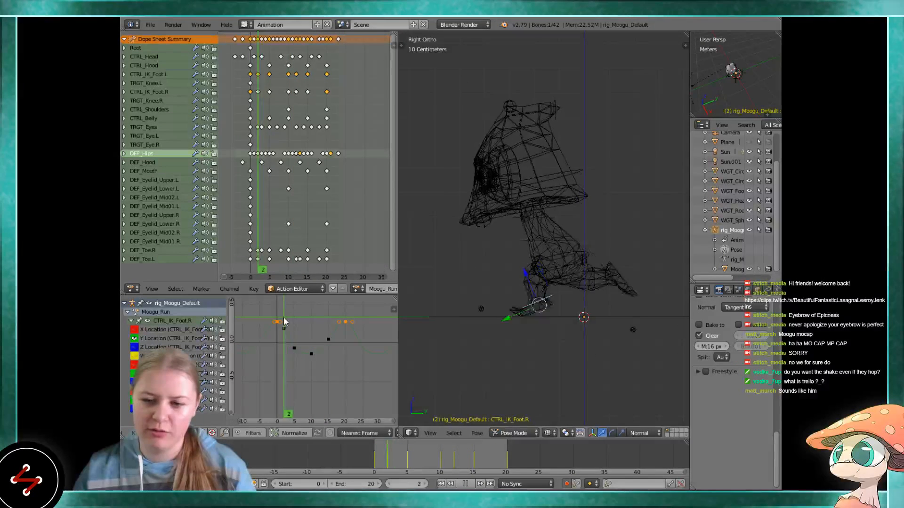
{"action": "left_click_drag", "start_coordinate": [293, 316], "coordinate": [312, 316]}
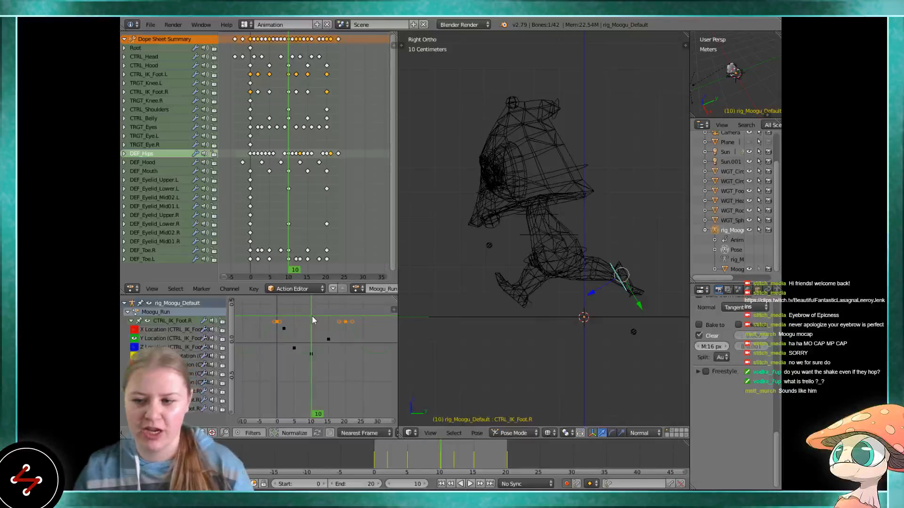
{"action": "left_click_drag", "start_coordinate": [312, 315], "coordinate": [273, 316]}
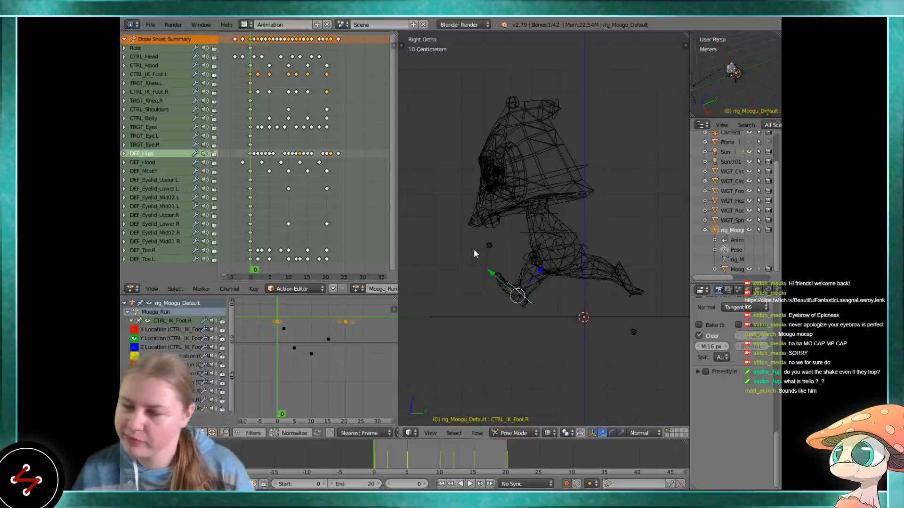
{"action": "right_click", "coordinate": [540, 261]}
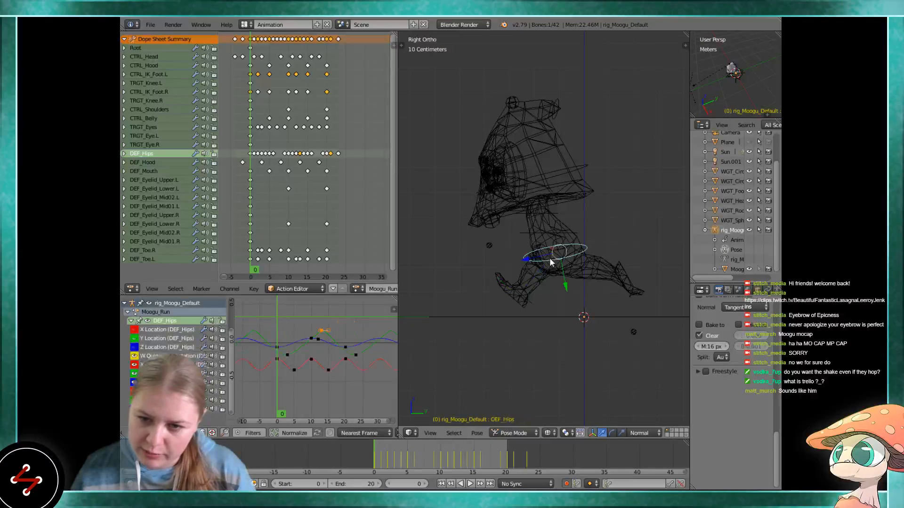
{"action": "key", "text": "z"}
{"action": "scroll", "coordinate": [298, 348], "scroll_direction": "up", "scroll_amount": 3}
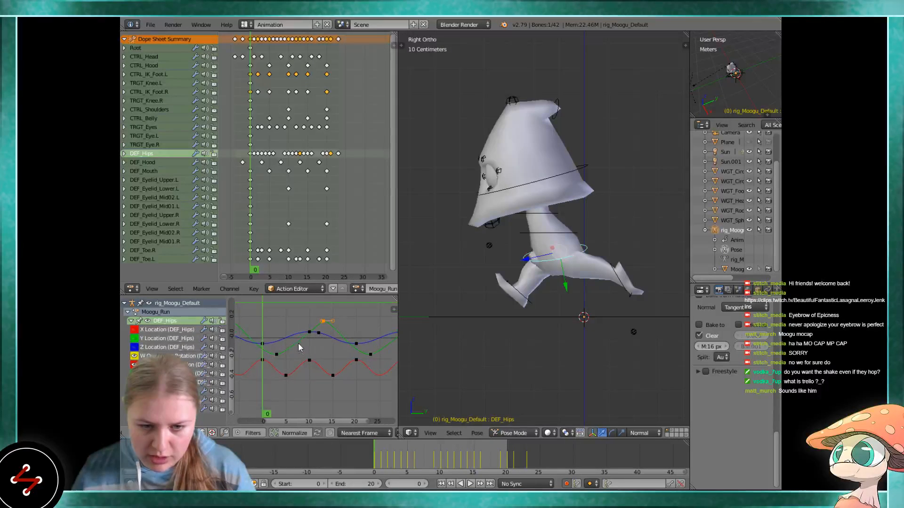
Show only the Y Location and Z Location curves of the DEF_Hips bone
{"action": "left_click_drag", "start_coordinate": [134, 355], "coordinate": [135, 408]}
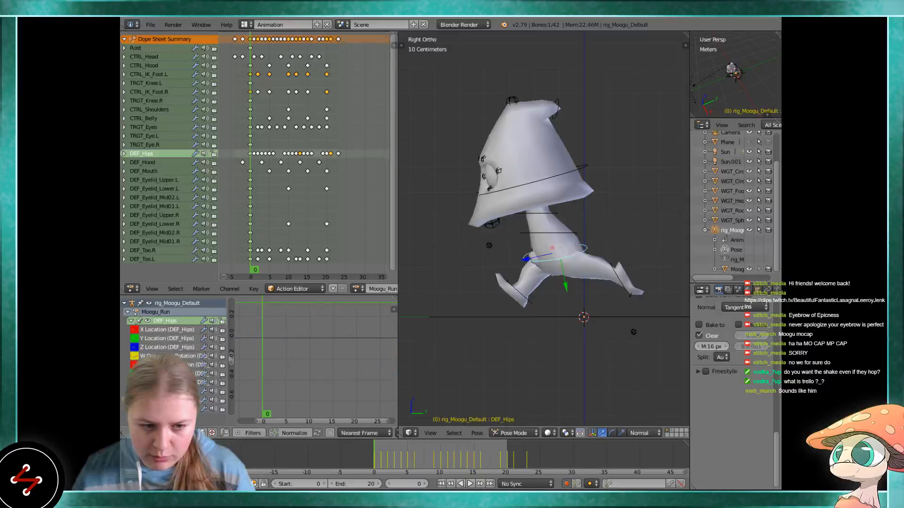
{"action": "left_click_drag", "start_coordinate": [136, 339], "coordinate": [136, 348]}
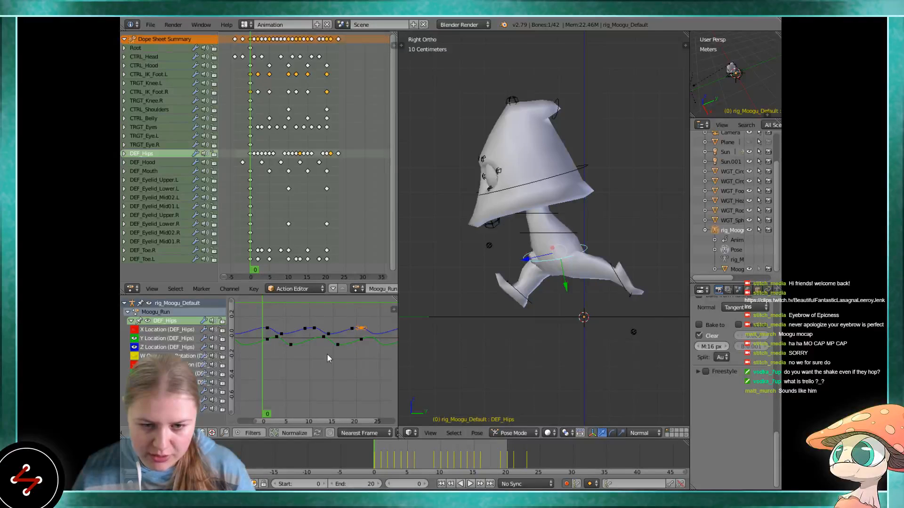
{"action": "scroll", "coordinate": [309, 338], "scroll_direction": "up", "scroll_amount": 1}
Try to raise the complete Y and Z Location curves of DEF_Hips together at frame 4
{"action": "key", "text": "alt+a"}
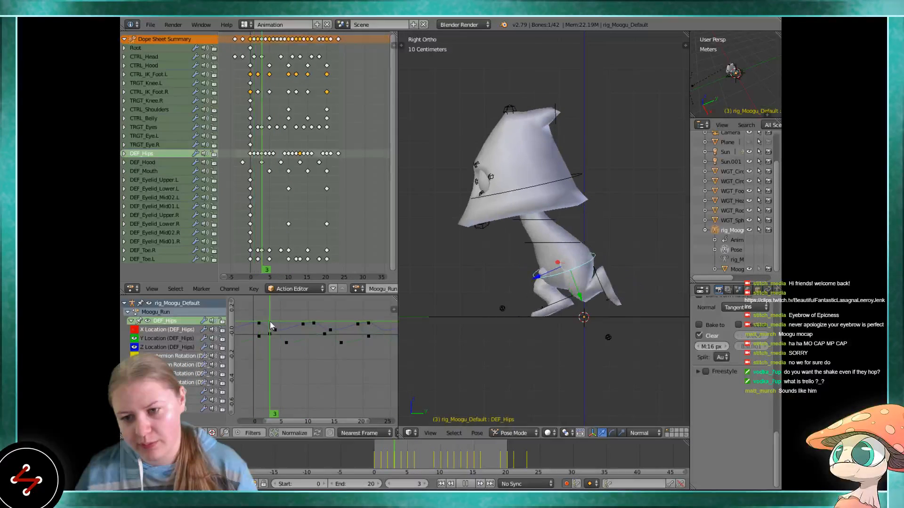
{"action": "right_click", "coordinate": [286, 343]}
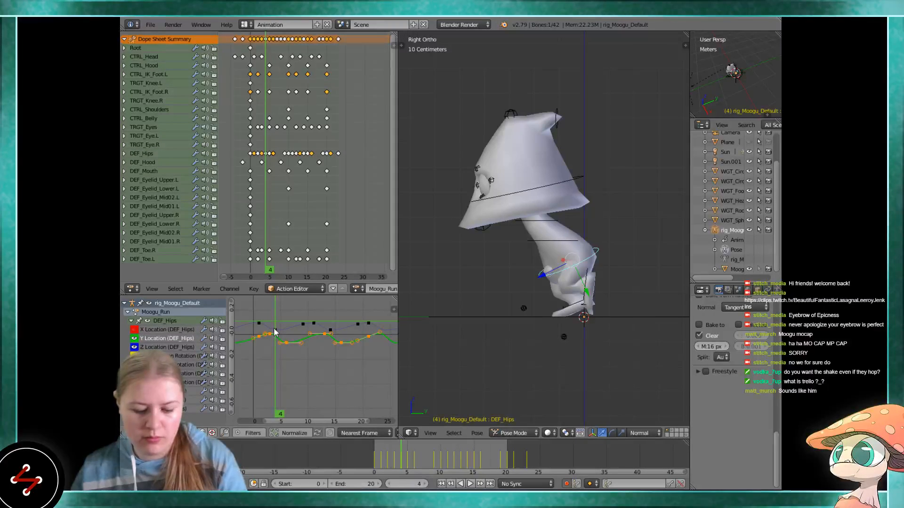
{"action": "right_click", "coordinate": [274, 330], "text": "shift"}
{"action": "key", "text": "l"}
{"action": "key", "text": "g"}
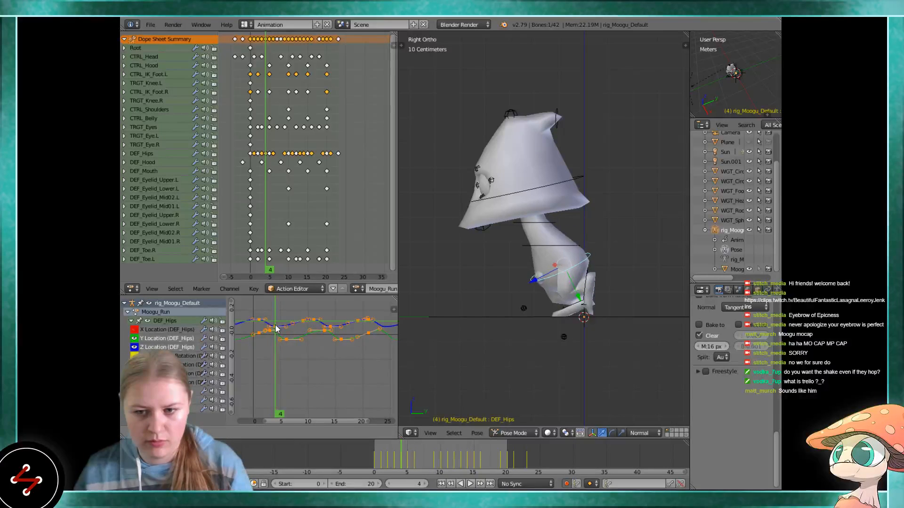
{"action": "left_click", "coordinate": [276, 328]}
Raise the whole Z Location curve of DEF_Hips slightly and scrub to frame 6 to check the pose
{"action": "right_click", "coordinate": [276, 332]}
{"action": "key", "text": "l"}
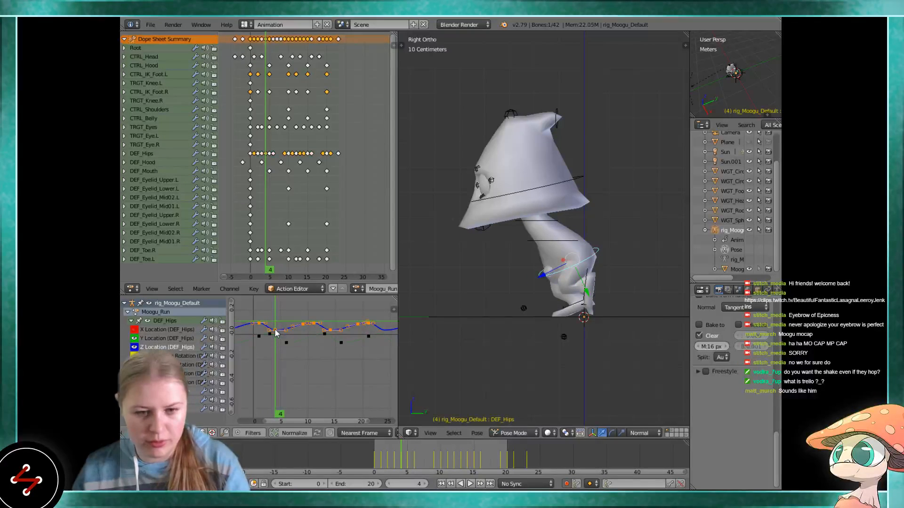
{"action": "key", "text": "g"}
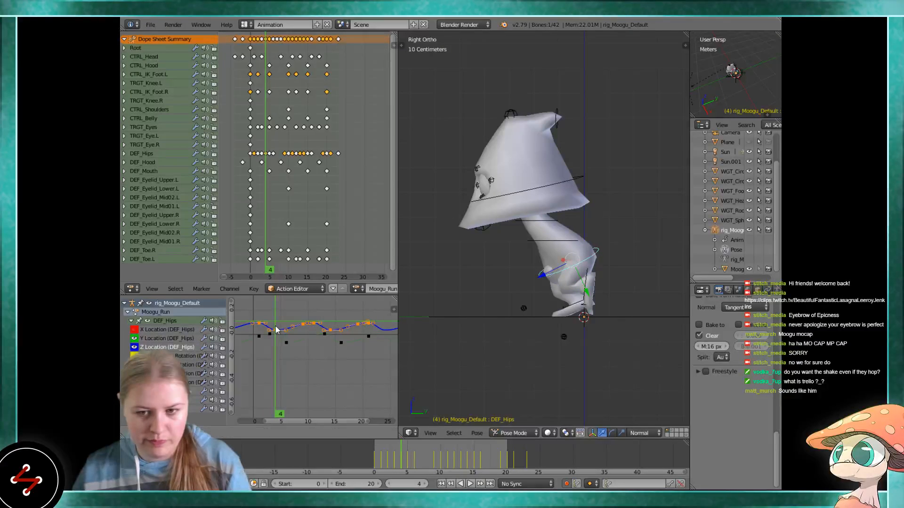
{"action": "left_click", "coordinate": [276, 323]}
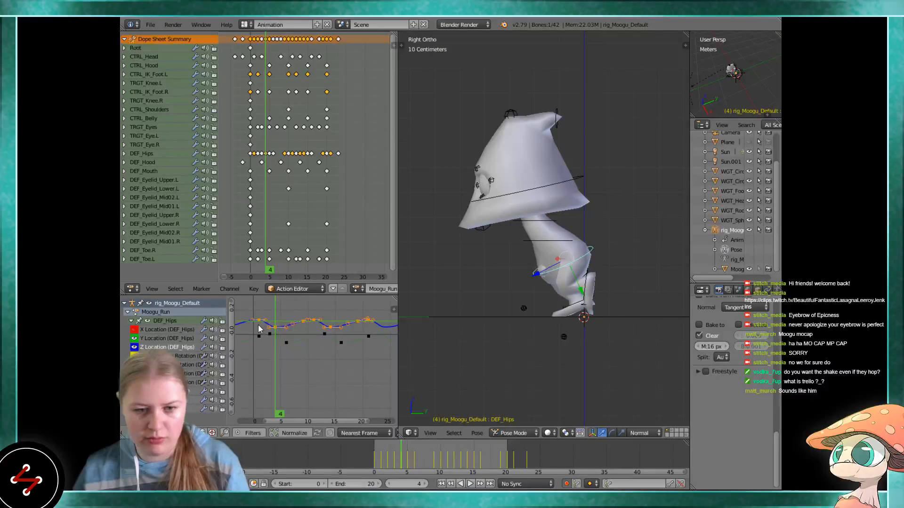
{"action": "left_click", "coordinate": [258, 326]}
{"action": "left_click_drag", "start_coordinate": [258, 329], "coordinate": [286, 325]}
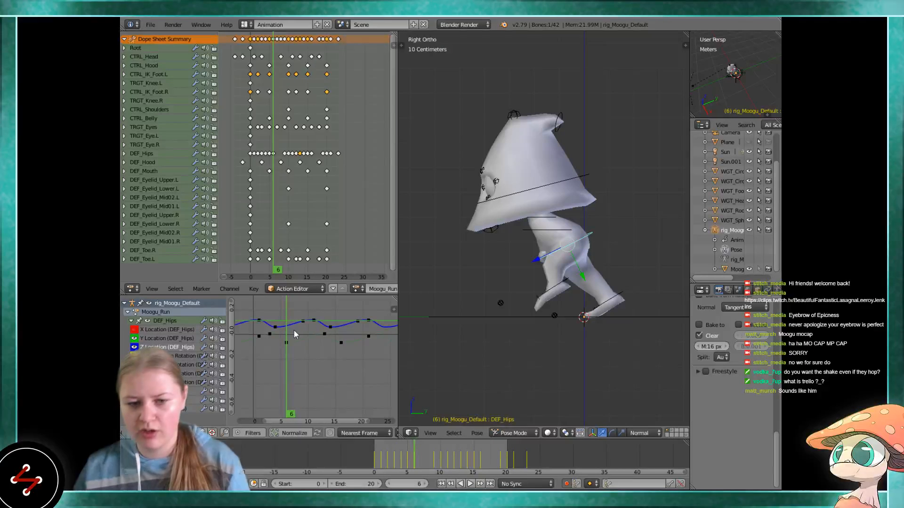
Try to shift the whole Y Location curve of DEF_Hips vertically at frame 6
{"action": "right_click", "coordinate": [288, 343]}
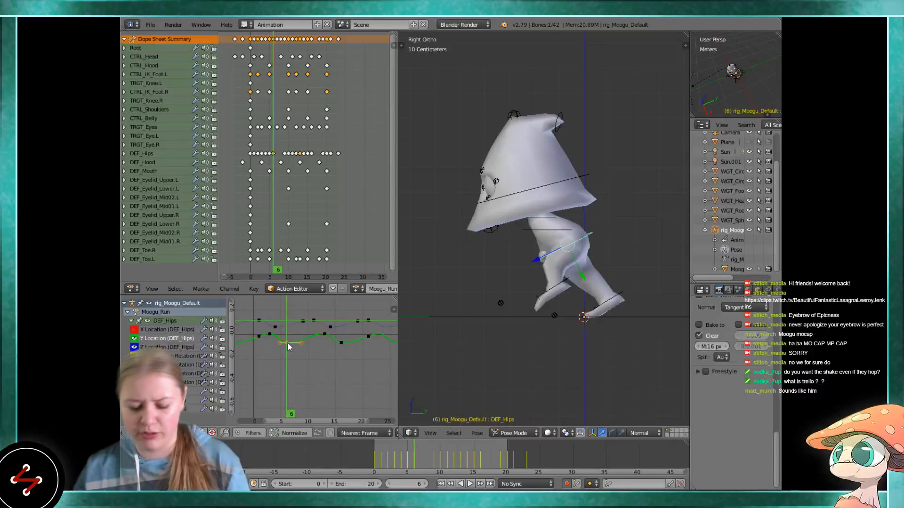
{"action": "key", "text": "l"}
{"action": "key", "text": "g"}
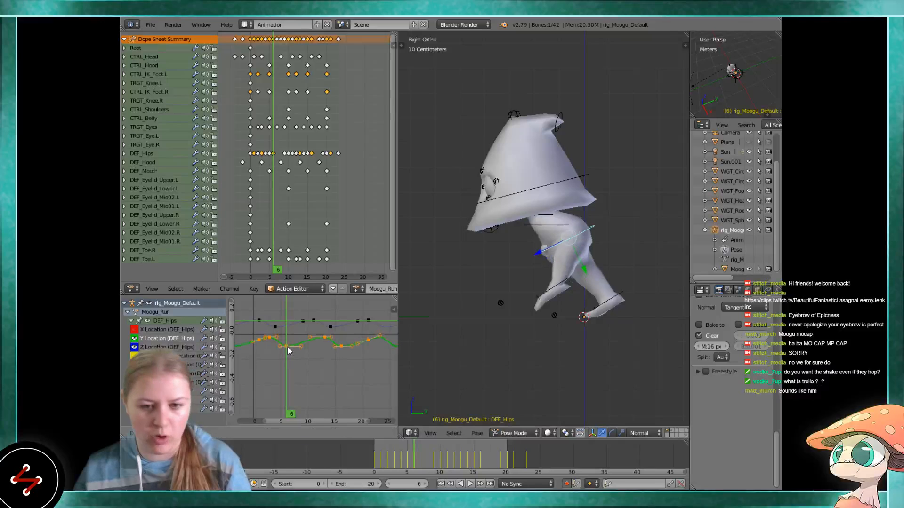
{"action": "right_click", "coordinate": [288, 338]}
{"action": "key", "text": "alt+a"}
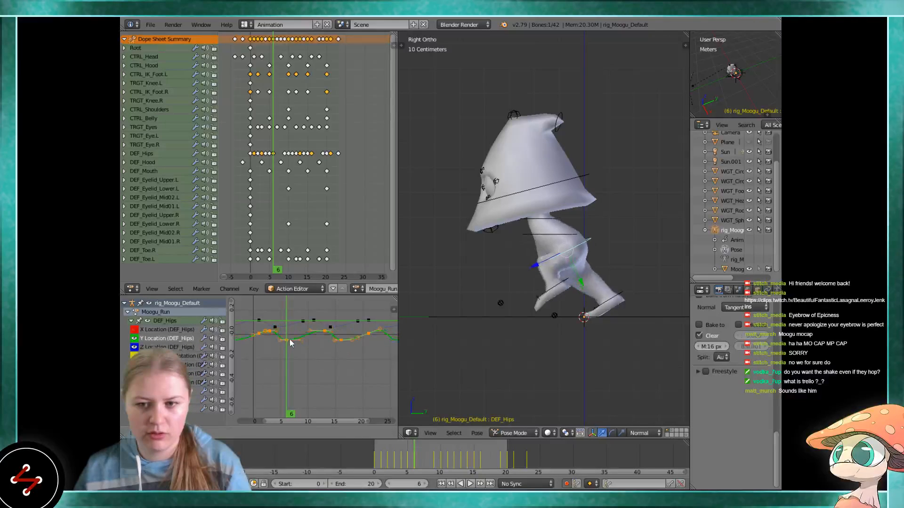
Shift the whole Z Location curve of DEF_Hips one frame later and scrub the cycle to check it
{"action": "left_click_drag", "start_coordinate": [252, 324], "coordinate": [325, 315]}
{"action": "right_click", "coordinate": [331, 327], "text": "ctrl+alt"}
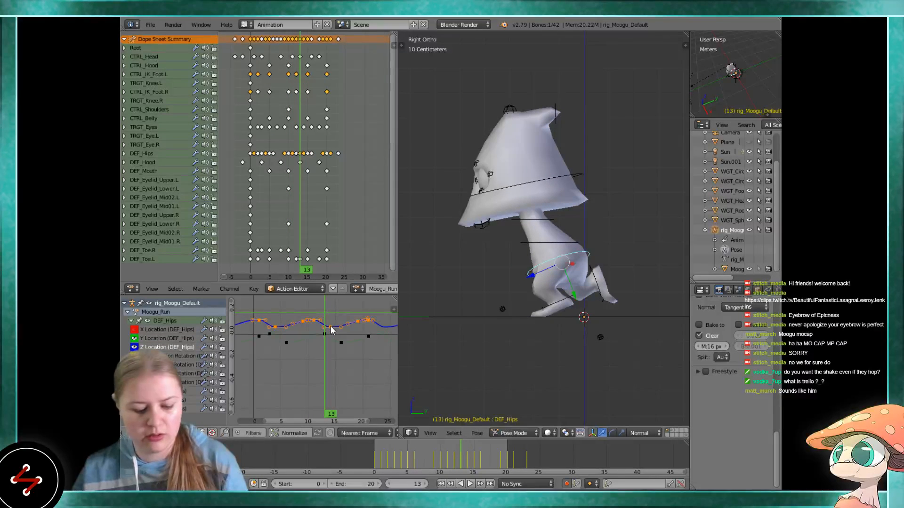
{"action": "key", "text": "alt+a"}
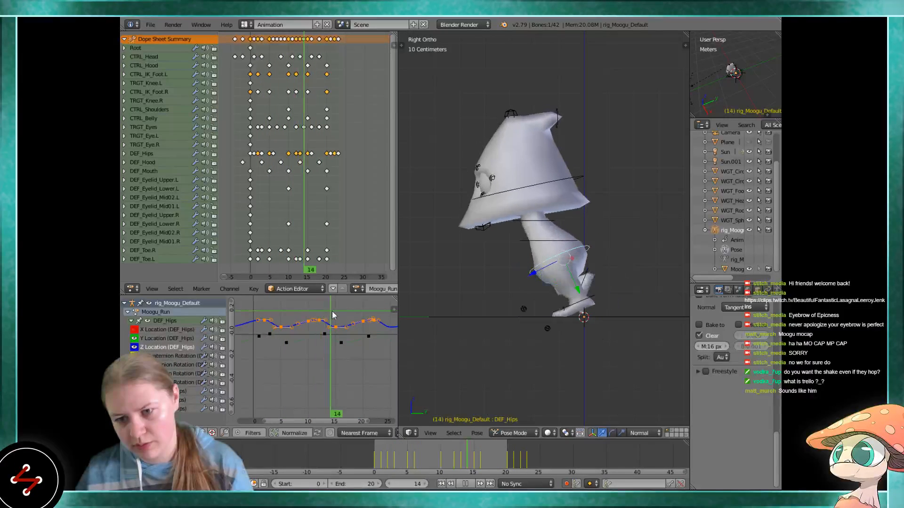
{"action": "left_click_drag", "start_coordinate": [332, 311], "coordinate": [295, 305]}
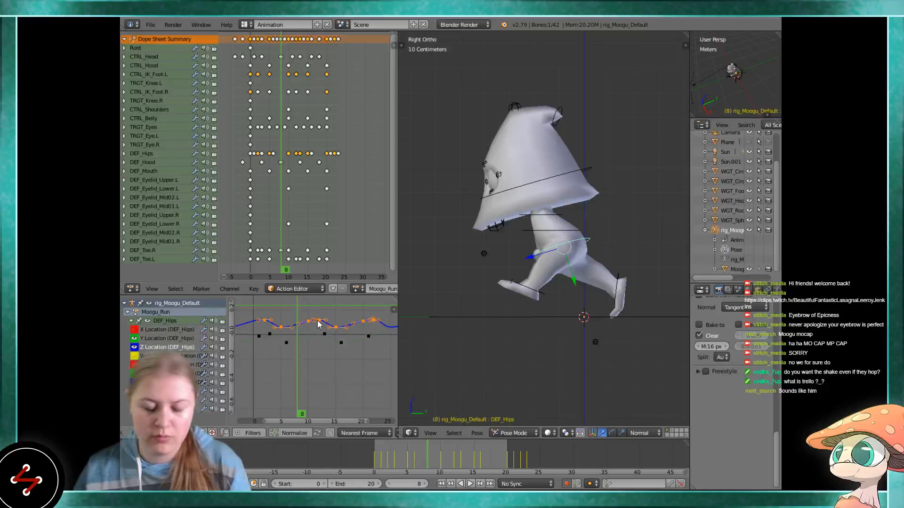
Delete the extra Z Location keys of DEF_Hips at frames 10 and 20, leaving one key per peak
{"action": "left_click", "coordinate": [318, 321]}
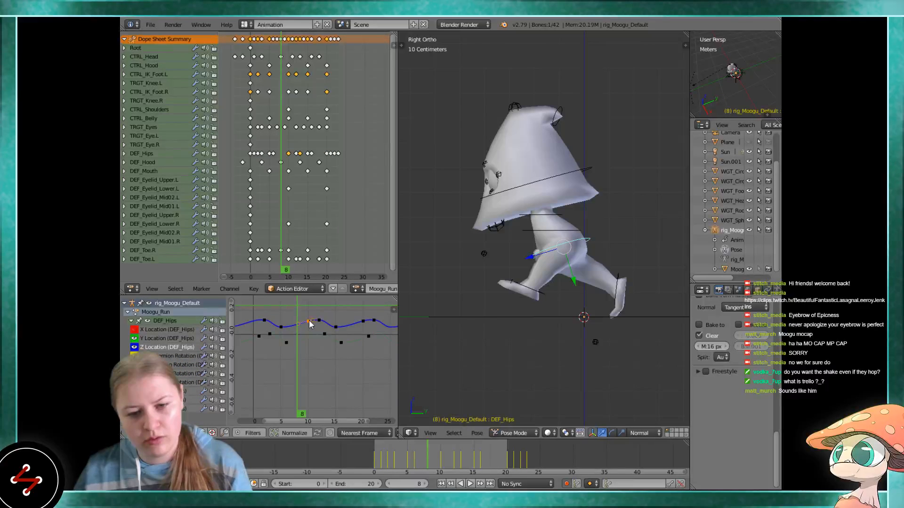
{"action": "left_click", "coordinate": [309, 322]}
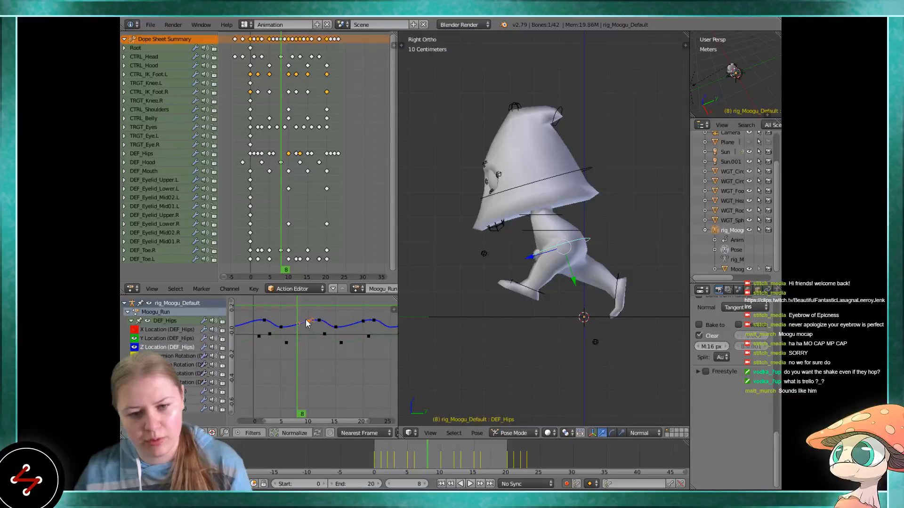
{"action": "key", "text": "x"}
{"action": "left_click", "coordinate": [307, 323]}
{"action": "left_click", "coordinate": [361, 323]}
{"action": "key", "text": "x"}
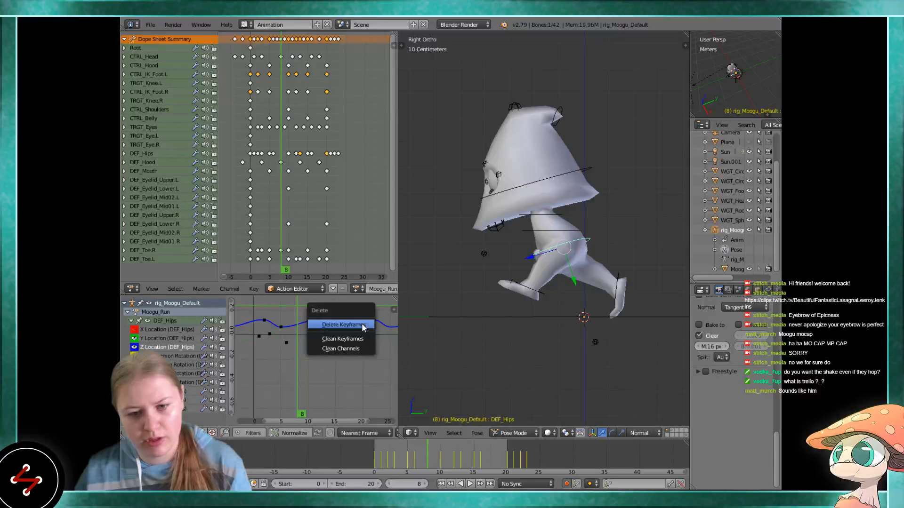
{"action": "left_click", "coordinate": [362, 324]}
Move the three peak keys of the DEF_Hips Z Location curve to frames 0, 10 and 20 and play back the cycle
{"action": "left_click", "coordinate": [374, 321]}
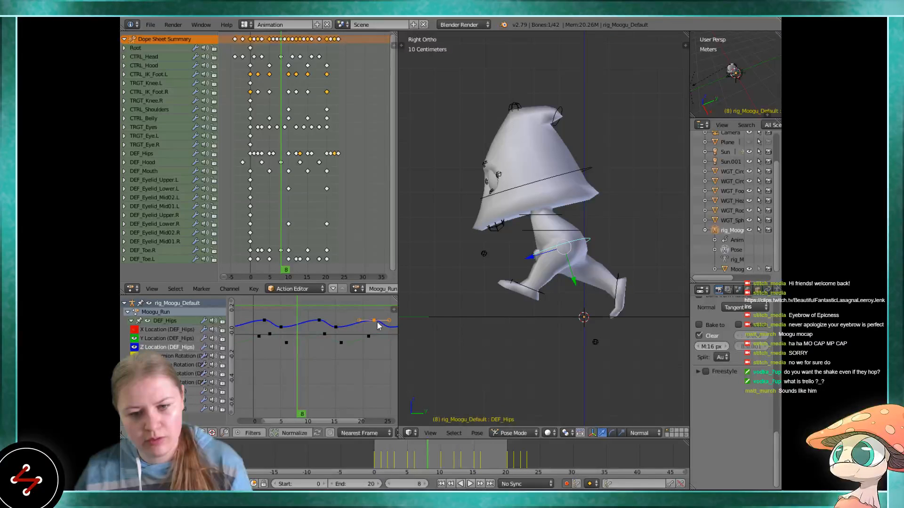
{"action": "left_click", "coordinate": [319, 321], "text": "shift"}
{"action": "key", "text": "g"}
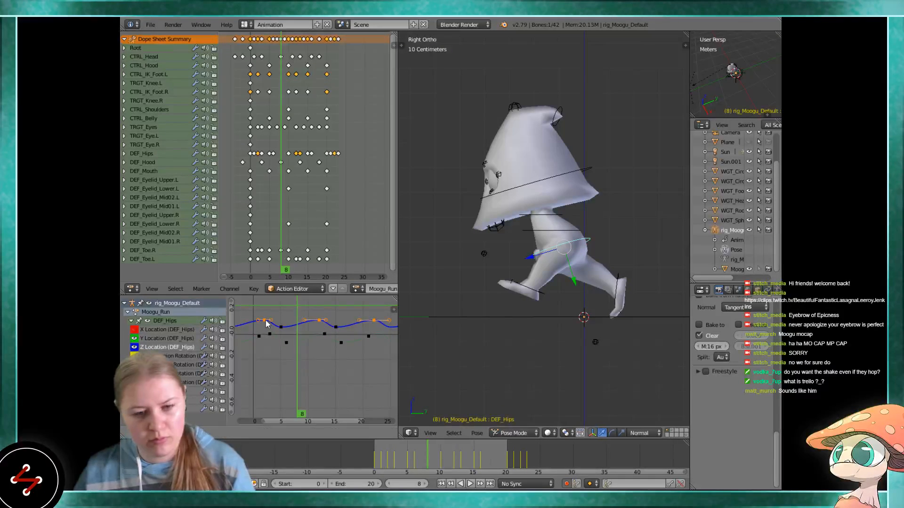
{"action": "key", "text": "alt+a"}
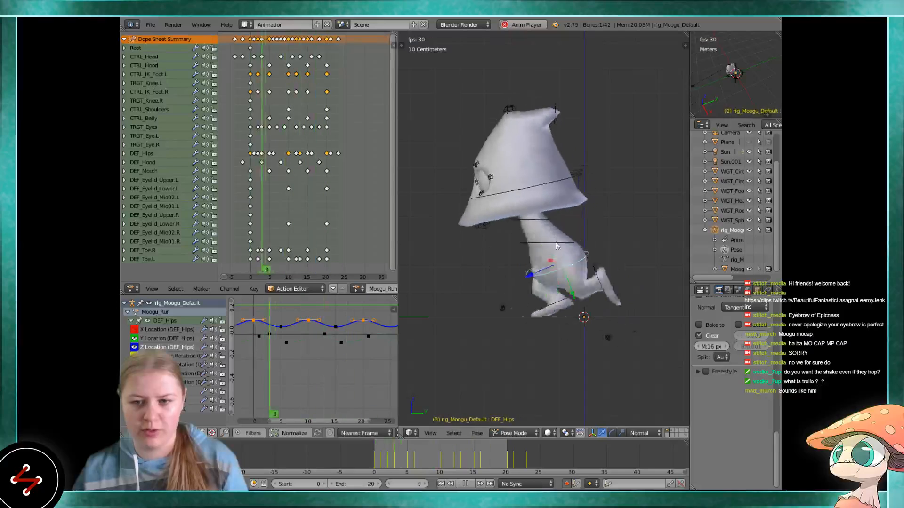
{"action": "key", "text": "Escape"}
{"action": "key", "text": "alt+a"}
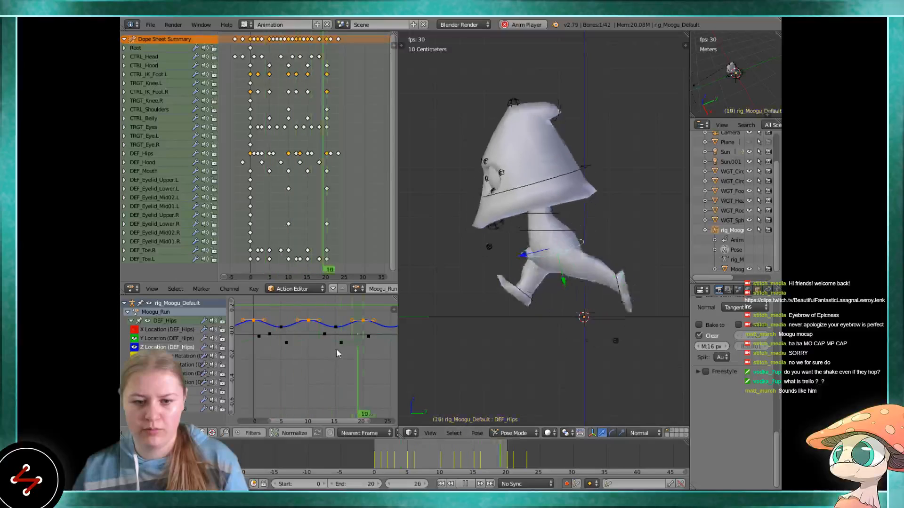
{"action": "key", "text": "alt+a"}
{"action": "left_click", "coordinate": [264, 331]}
{"action": "left_click_drag", "start_coordinate": [264, 330], "coordinate": [287, 335]}
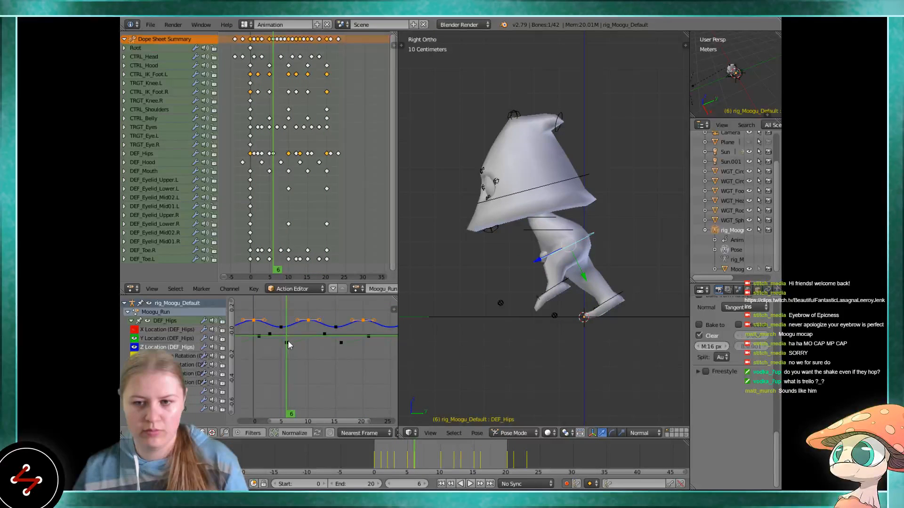
Select the CTRL_Head control and play back and scrub the cycle to frame 0 to check the head's motion
{"action": "right_click", "coordinate": [527, 198]}
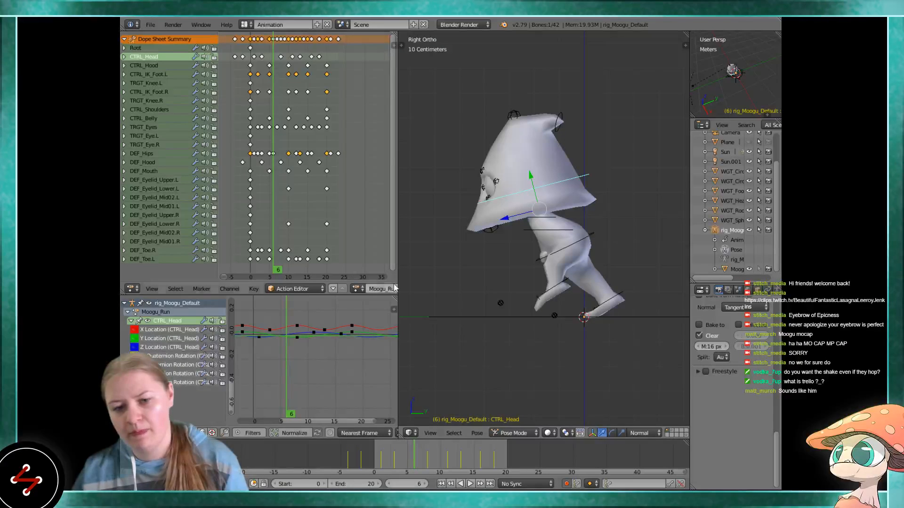
{"action": "key", "text": "alt+a"}
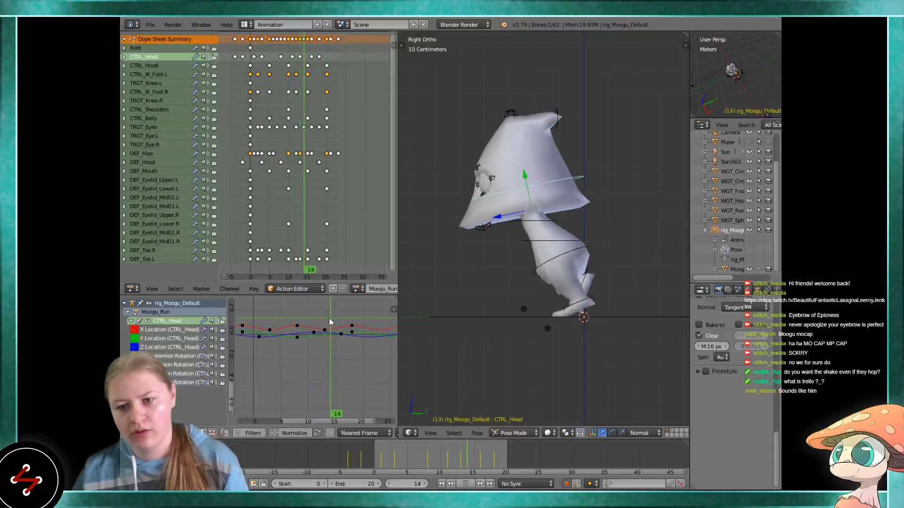
{"action": "left_click_drag", "start_coordinate": [375, 305], "coordinate": [252, 326]}
{"action": "scroll", "coordinate": [285, 331], "scroll_direction": "up", "scroll_amount": 1}
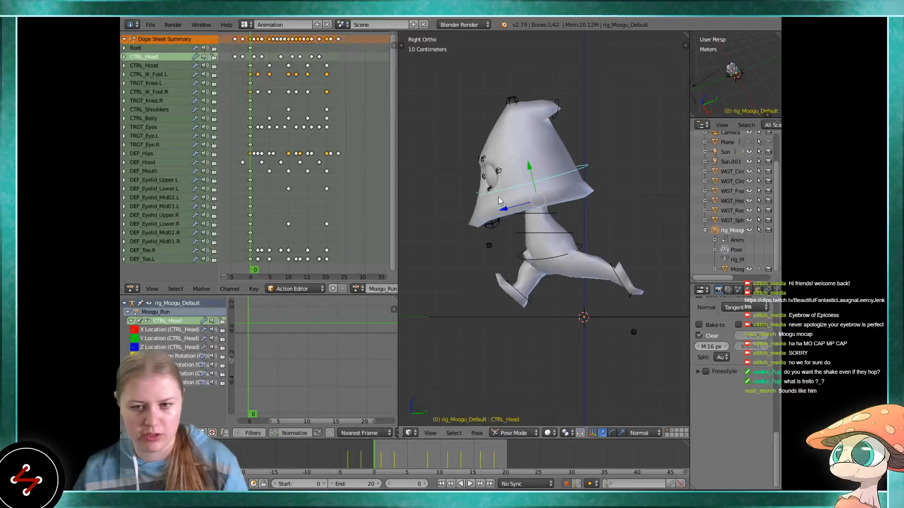
{"action": "key", "text": "alt+a"}
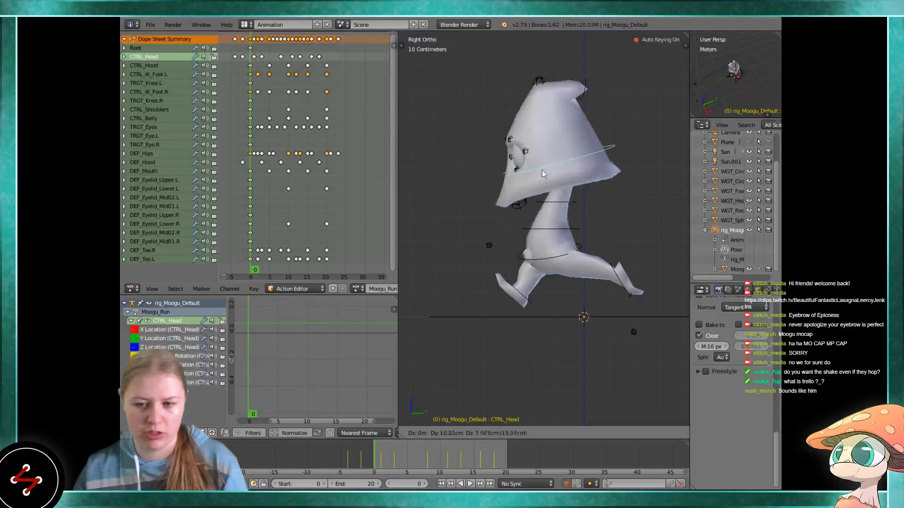
{"action": "key", "text": "Escape"}
{"action": "key", "text": "alt+a"}
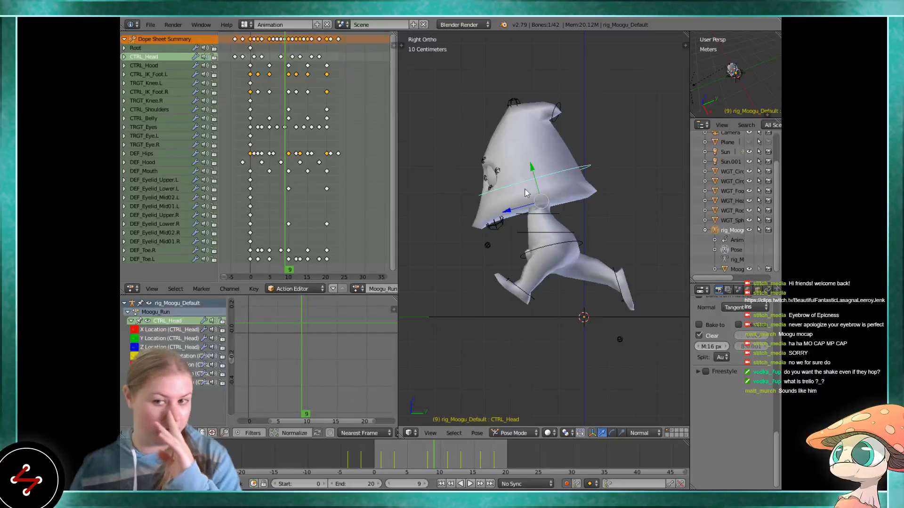
Show only the Y Location curve of CTRL_Head and compare its keys with the pose at frame 10
{"action": "left_click", "coordinate": [134, 339]}
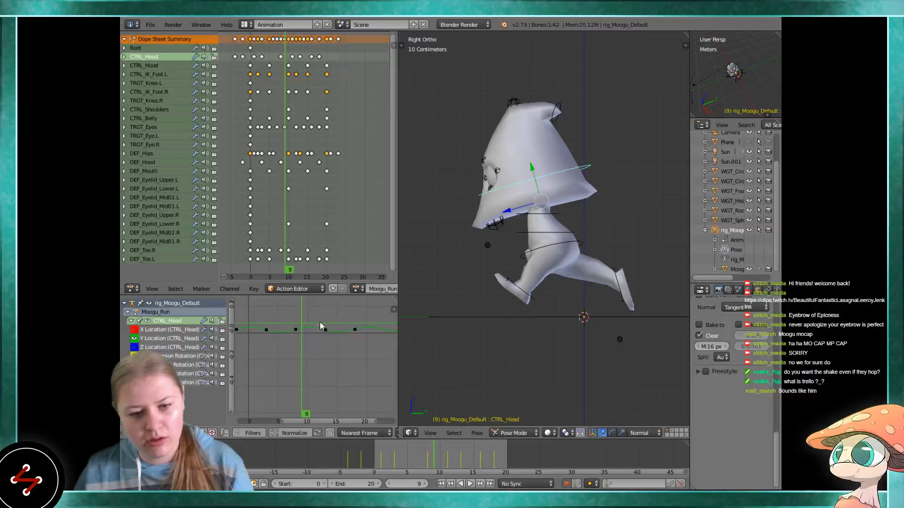
{"action": "right_click", "coordinate": [296, 330]}
{"action": "middle_click_drag", "start_coordinate": [287, 337], "coordinate": [305, 358]}
{"action": "scroll", "coordinate": [304, 357], "scroll_direction": "up", "scroll_amount": 1}
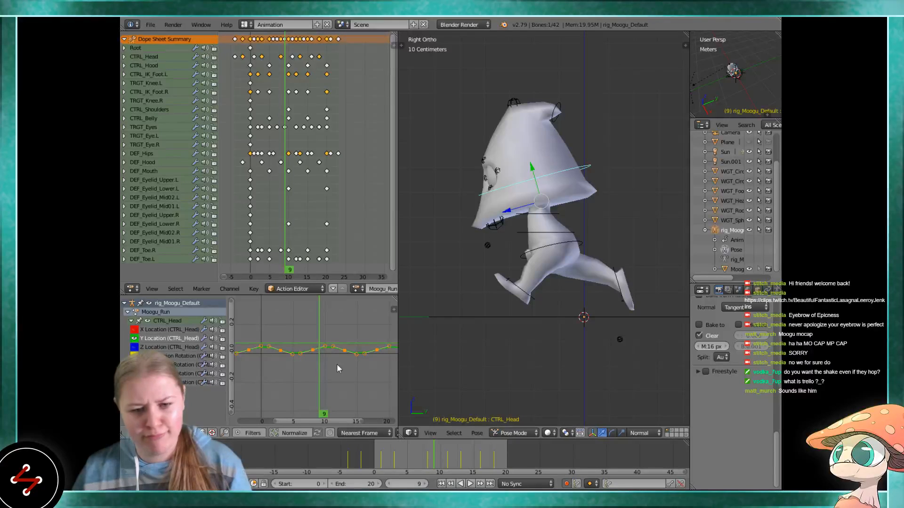
{"action": "scroll", "coordinate": [310, 355], "scroll_direction": "up", "scroll_amount": 2}
{"action": "key", "text": "a"}
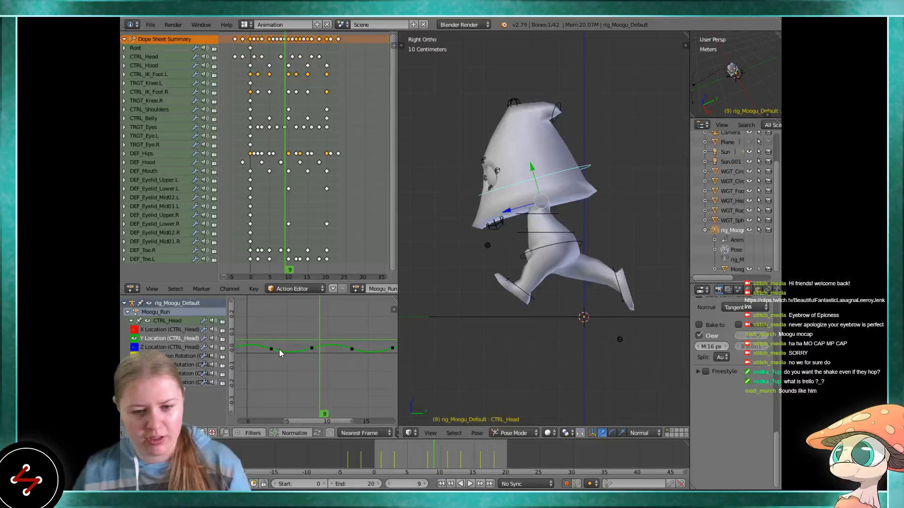
{"action": "scroll", "coordinate": [279, 350], "scroll_direction": "down", "scroll_amount": 2}
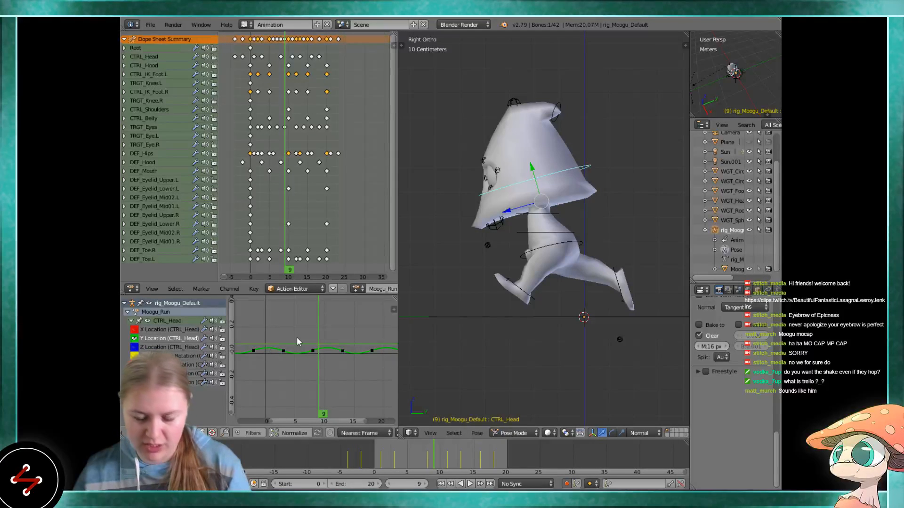
{"action": "right_click", "coordinate": [284, 353]}
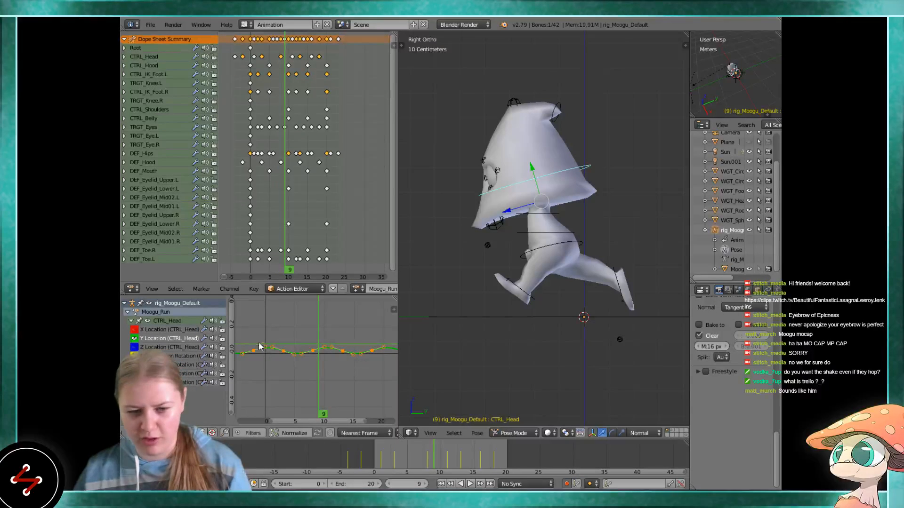
{"action": "scroll", "coordinate": [271, 351], "scroll_direction": "up", "scroll_amount": 2}
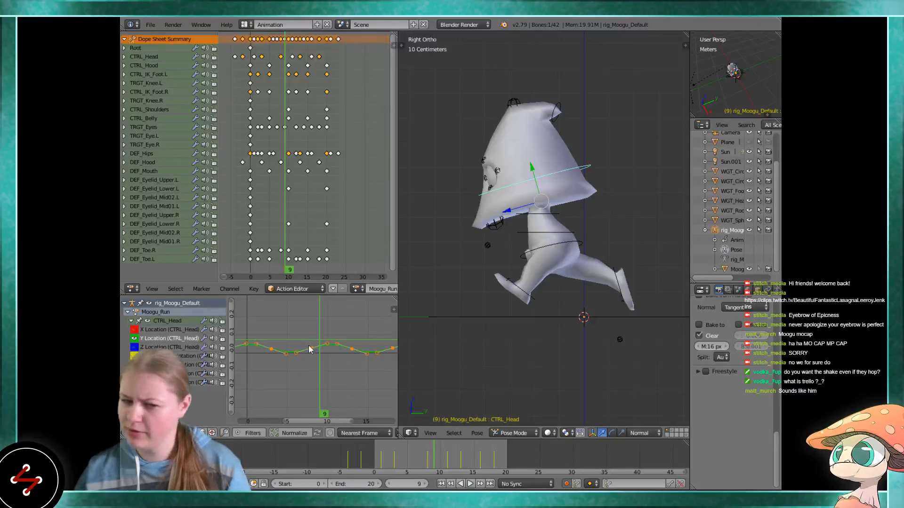
{"action": "left_click", "coordinate": [329, 350]}
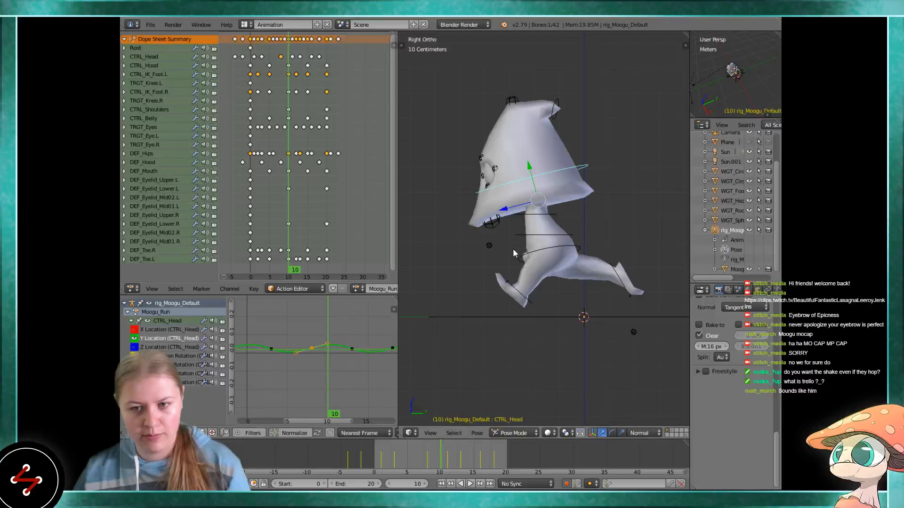
{"action": "scroll", "coordinate": [329, 340], "scroll_direction": "down", "scroll_amount": 2}
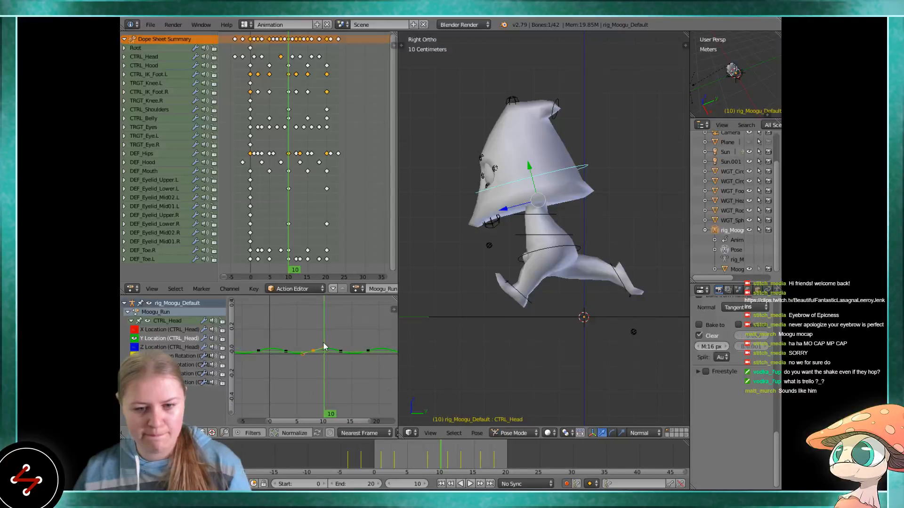
Scale all Y Location keys of CTRL_Head vertically to strengthen the head's bounce, refining the amplitude during playback
{"action": "key", "text": "alt+a"}
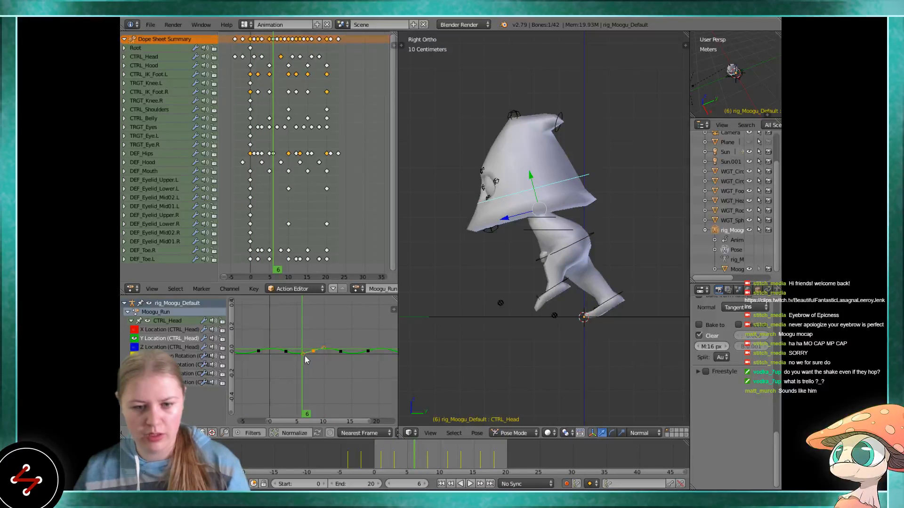
{"action": "key", "text": "s"}
{"action": "key", "text": "y"}
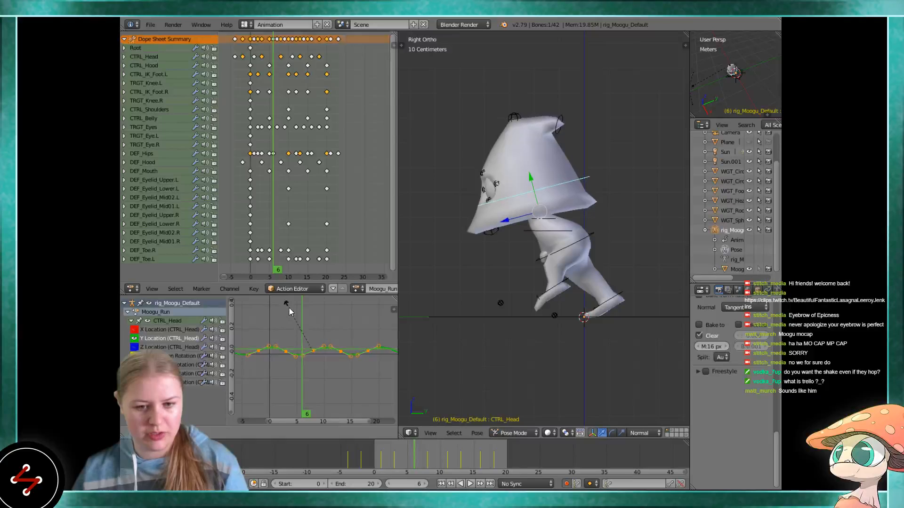
{"action": "left_click", "coordinate": [305, 359]}
{"action": "key", "text": "alt+a"}
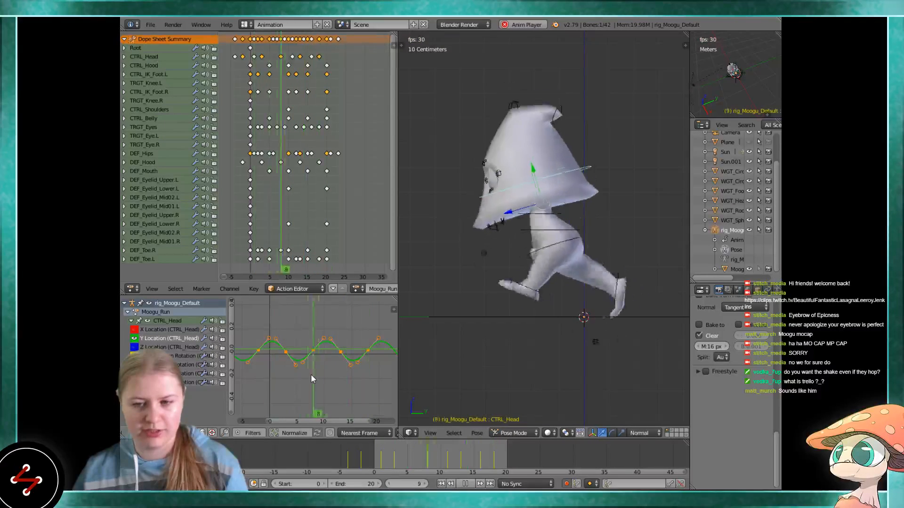
{"action": "key", "text": "s"}
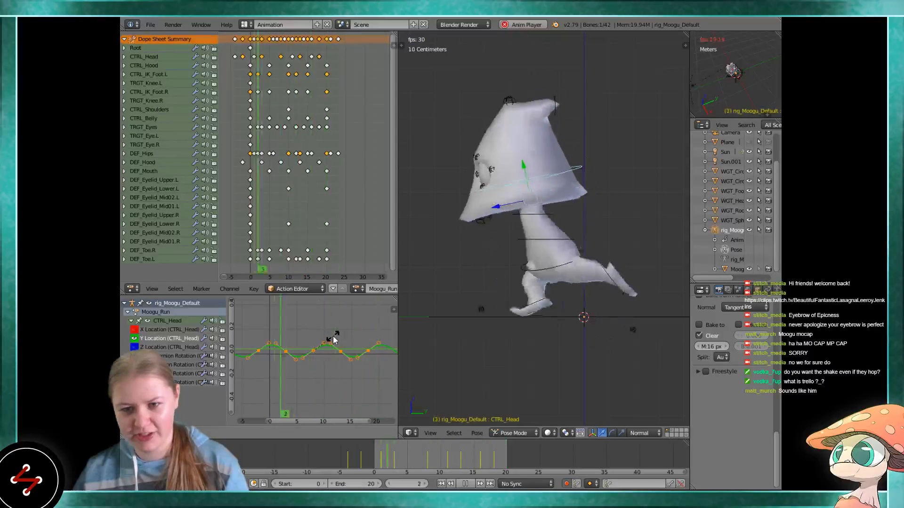
{"action": "left_click", "coordinate": [333, 341]}
Check the loop from a front angle, compare its first and last frames, and set the animation's end frame to 19
{"action": "middle_click_drag", "start_coordinate": [608, 271], "coordinate": [676, 269]}
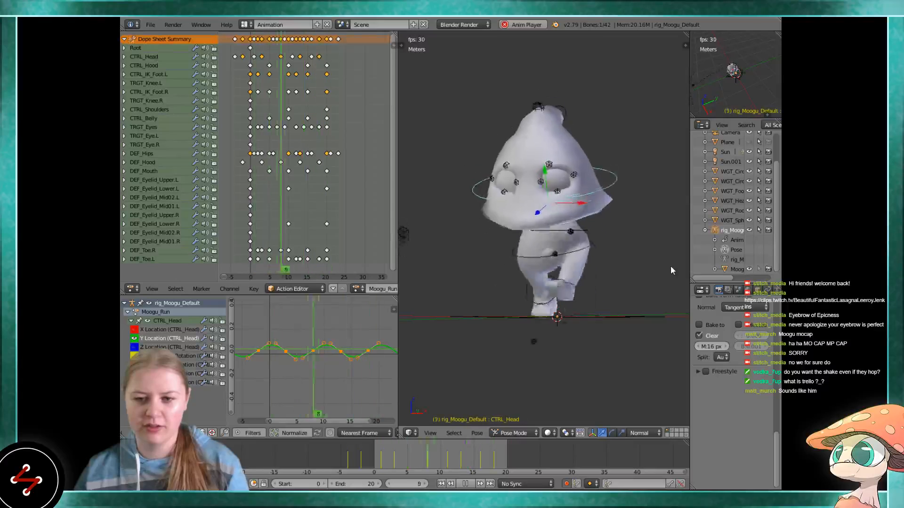
{"action": "key", "text": "alt+a"}
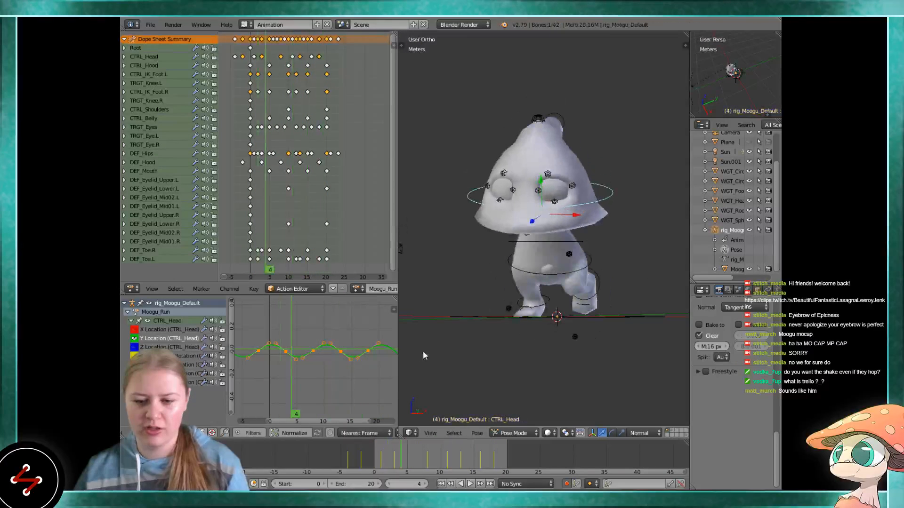
{"action": "left_click", "coordinate": [507, 456]}
{"action": "left_click", "coordinate": [375, 455]}
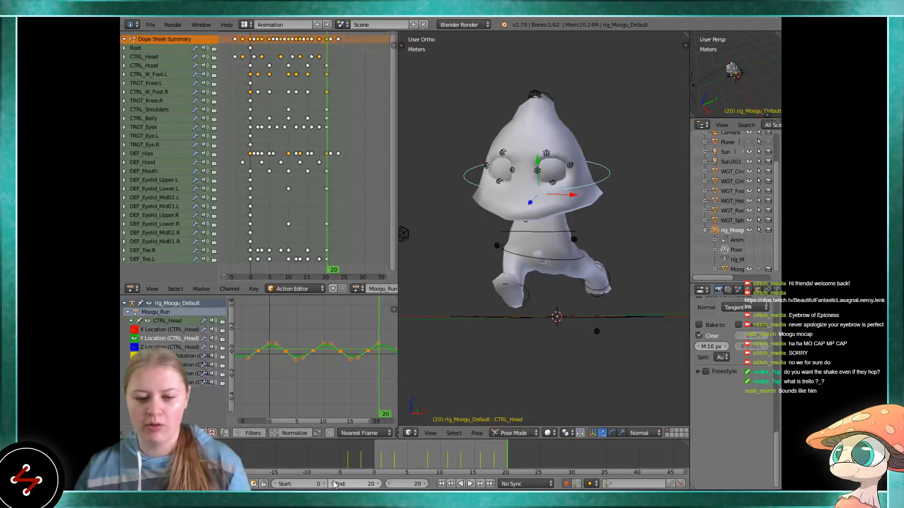
{"action": "key", "text": "alt+a"}
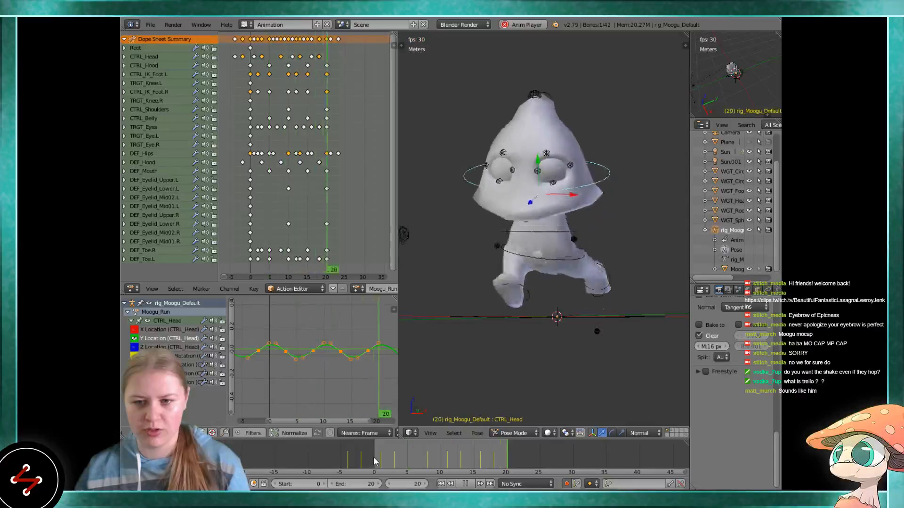
{"action": "left_click", "coordinate": [332, 484]}
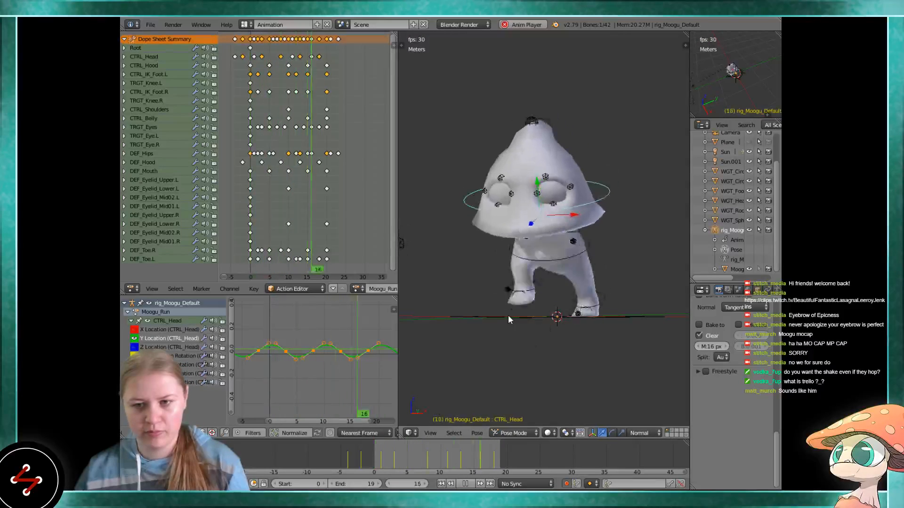
Return to the right side view and scrub the cycle to examine the head's vertical timing against the hips
{"action": "middle_click_drag", "start_coordinate": [525, 320], "coordinate": [435, 317]}
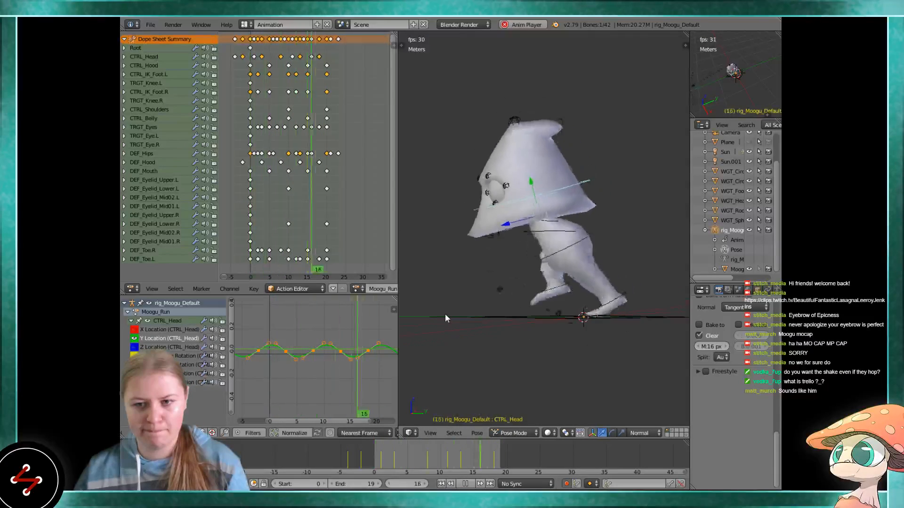
{"action": "key", "text": "KP_3"}
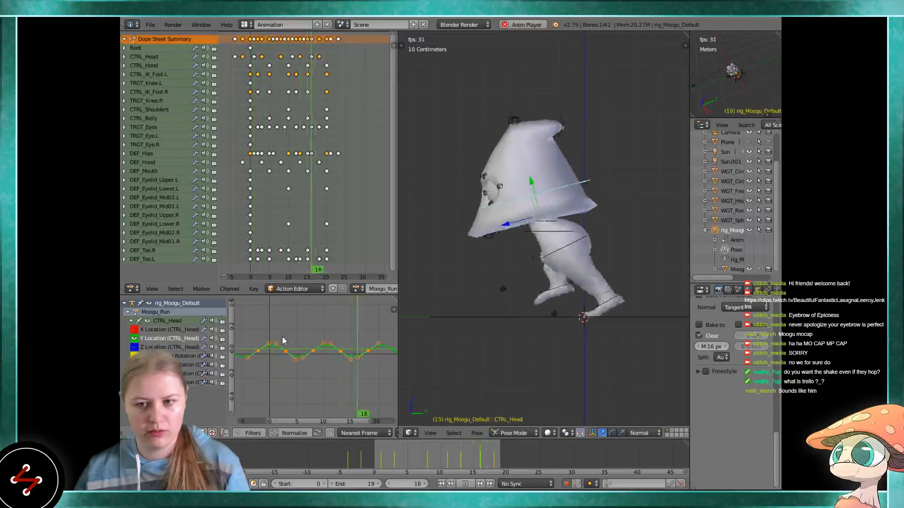
{"action": "key", "text": "Escape"}
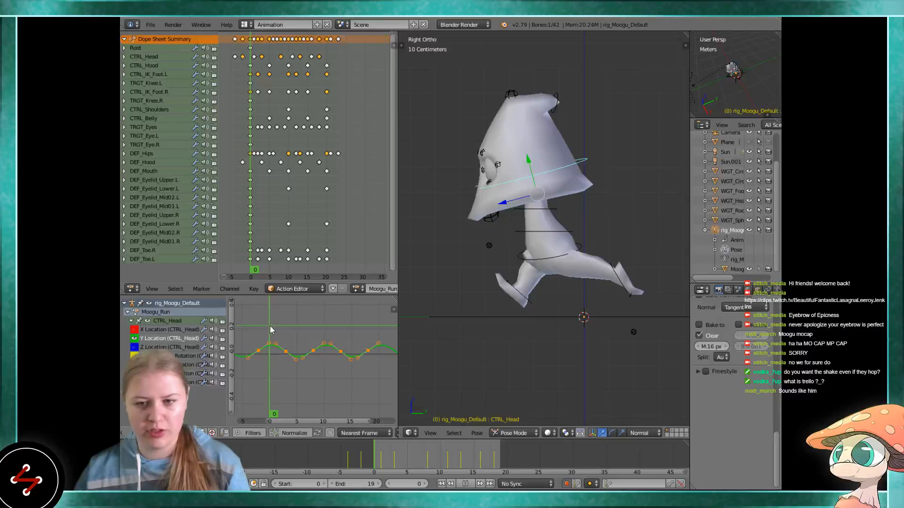
{"action": "left_click_drag", "start_coordinate": [270, 325], "coordinate": [302, 336]}
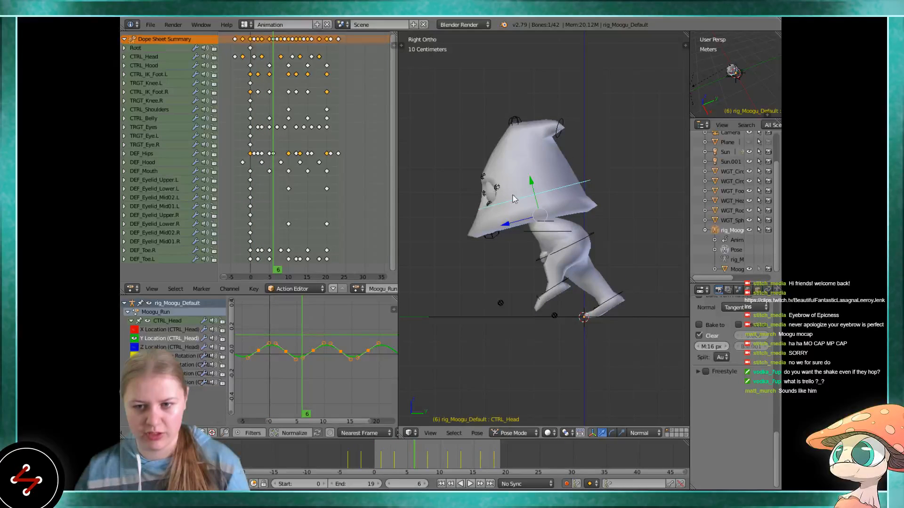
{"action": "key", "text": "alt+a"}
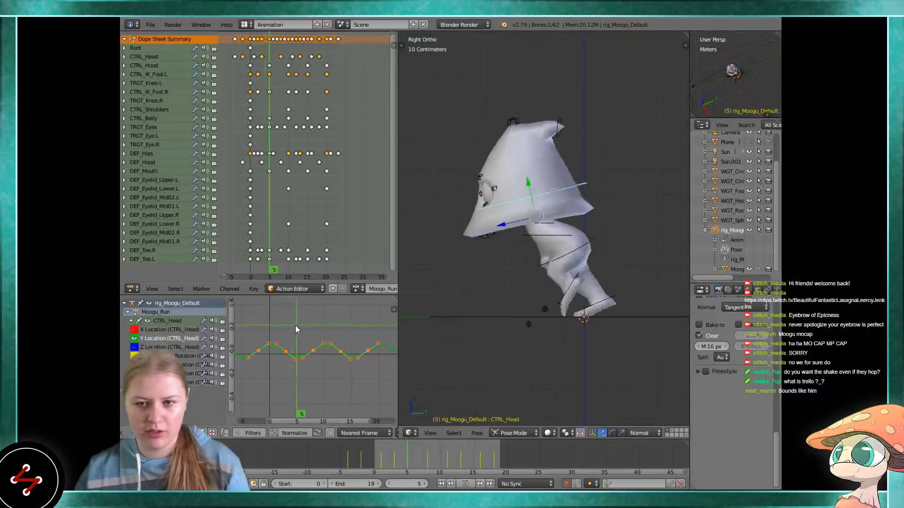
{"action": "left_click_drag", "start_coordinate": [311, 324], "coordinate": [264, 330]}
Shift the whole Y Location curve of CTRL_Head two frames earlier while the cycle plays
{"action": "key", "text": "alt+a"}
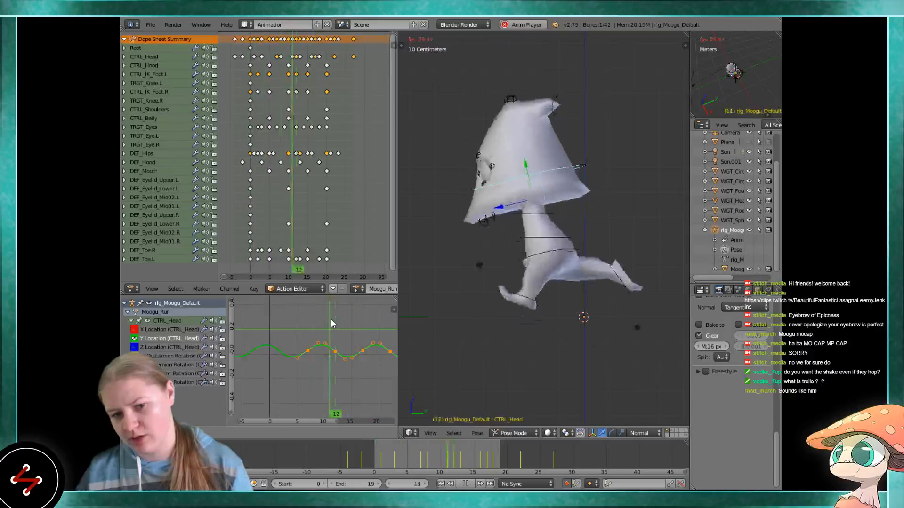
{"action": "key", "text": "Escape"}
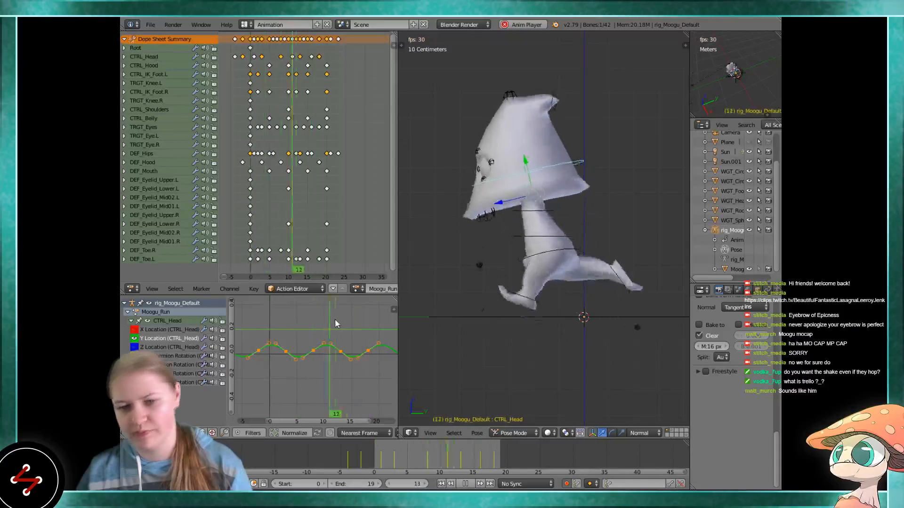
{"action": "key", "text": "g"}
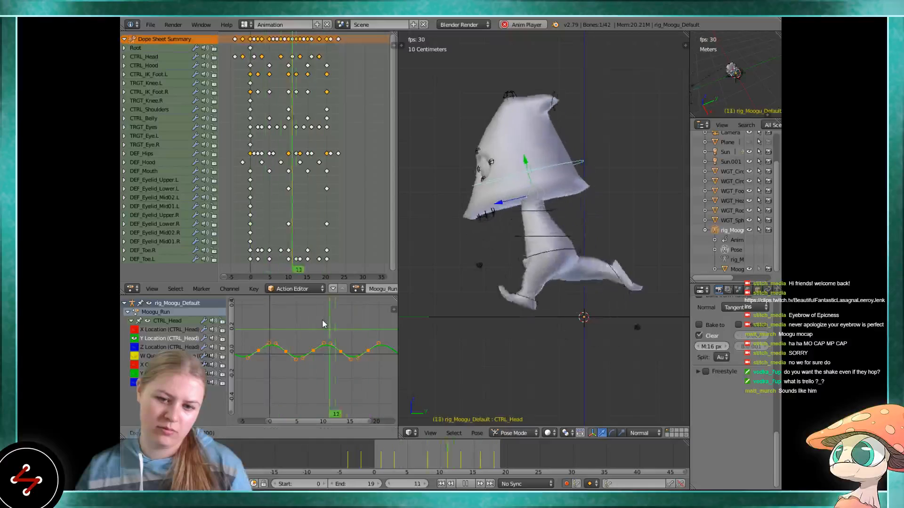
{"action": "key", "text": "Escape"}
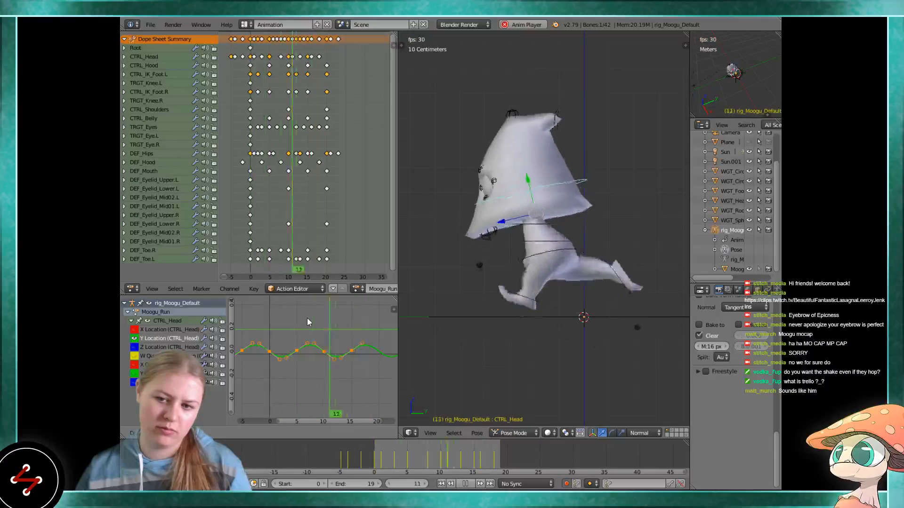
{"action": "key", "text": "g"}
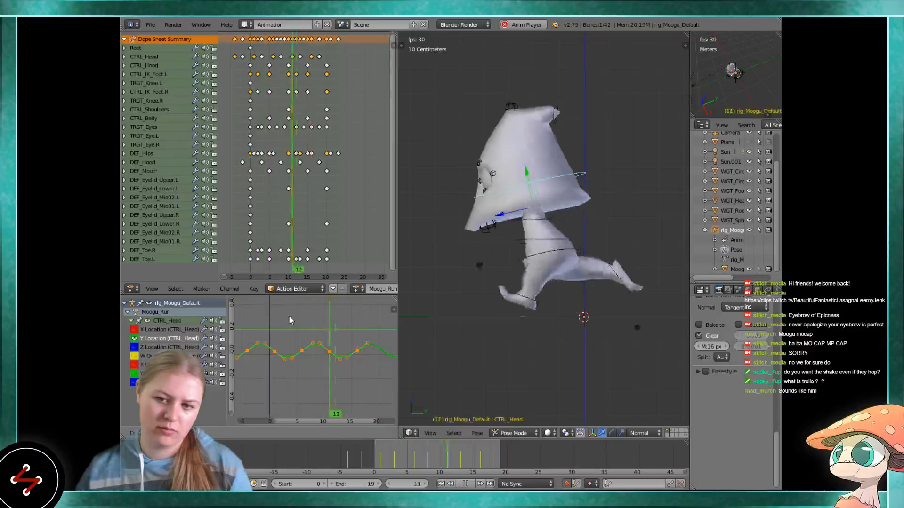
{"action": "left_click", "coordinate": [289, 317]}
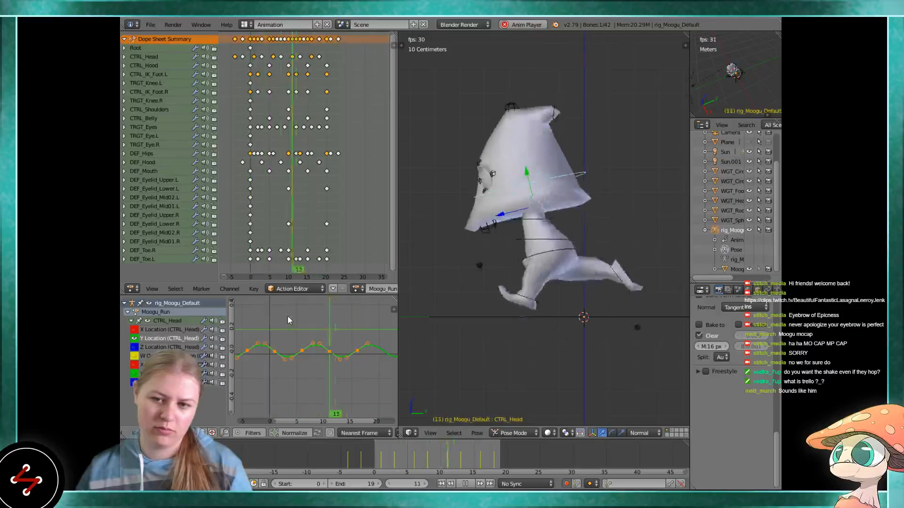
Show only the Z Location curve of CTRL_Head, shift all its keys one frame earlier, and check the cycle from the front and side
{"action": "left_click", "coordinate": [134, 338]}
{"action": "left_click", "coordinate": [134, 347]}
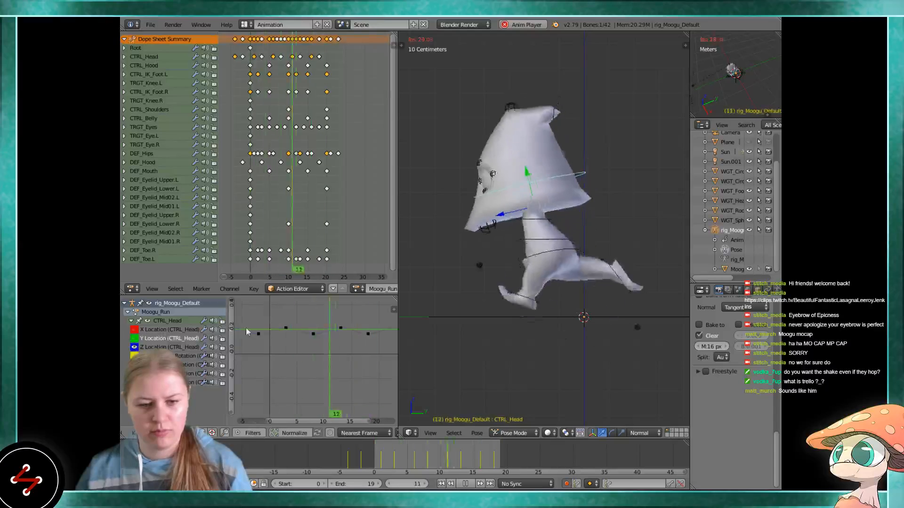
{"action": "key", "text": "a"}
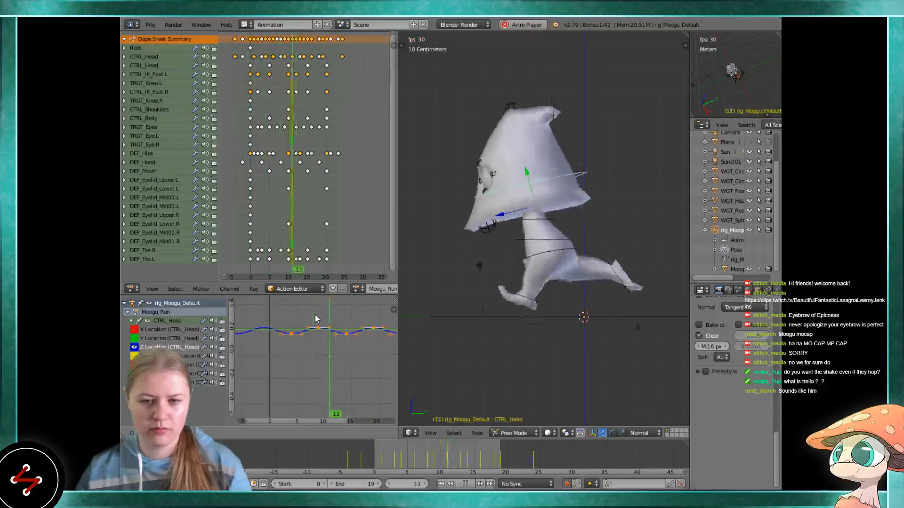
{"action": "right_click", "coordinate": [315, 314]}
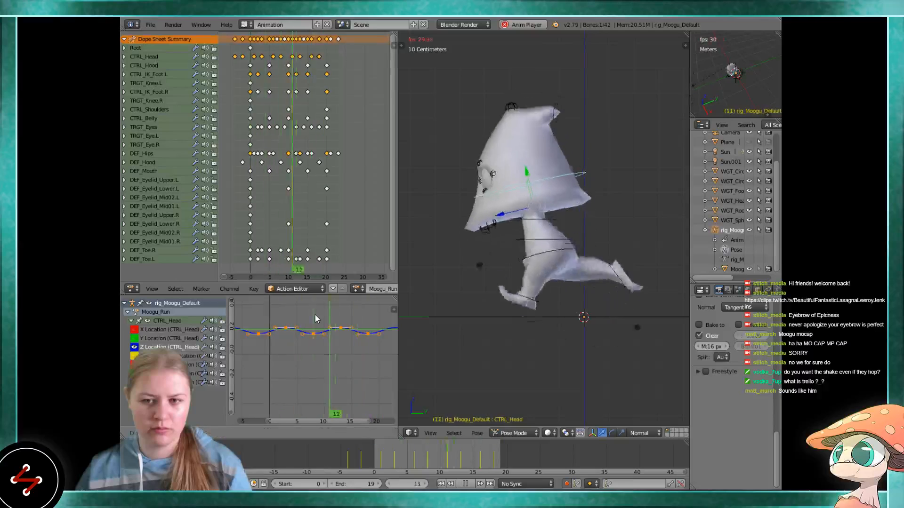
{"action": "key", "text": "g"}
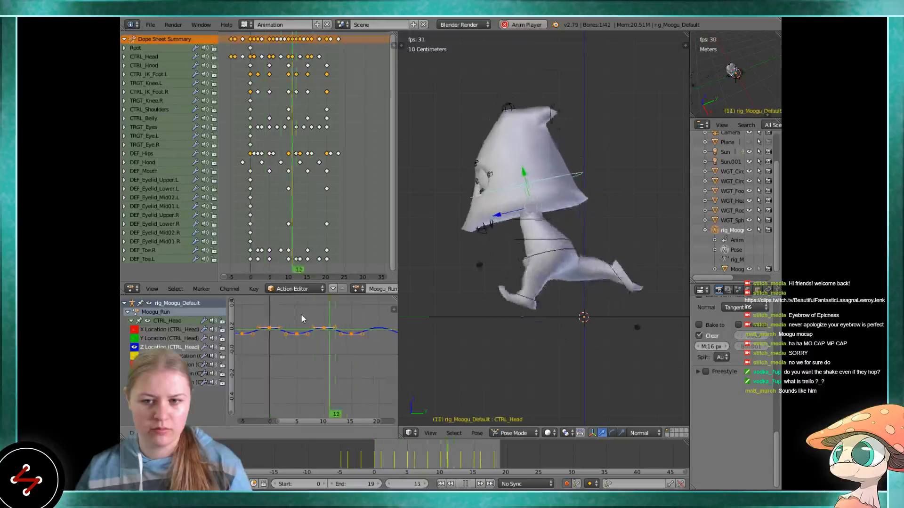
{"action": "left_click", "coordinate": [301, 314]}
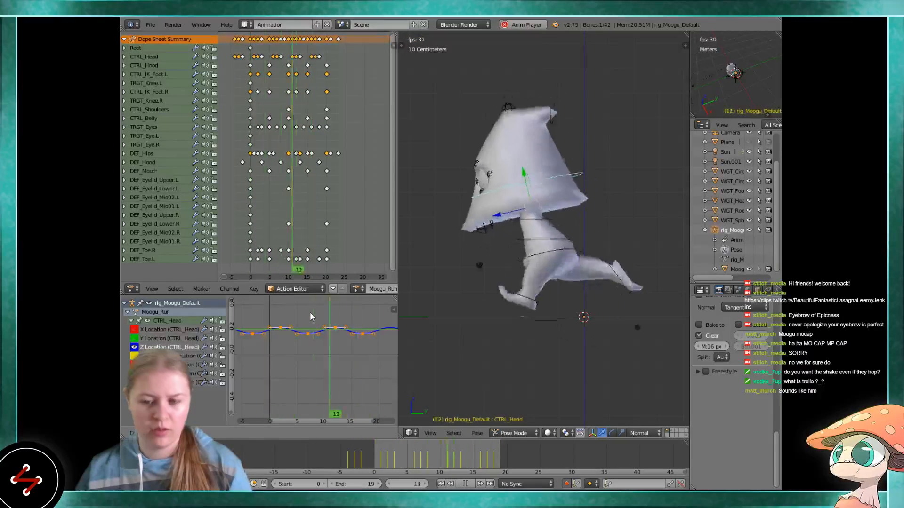
{"action": "left_click", "coordinate": [310, 316]}
{"action": "middle_click_drag", "start_coordinate": [609, 227], "coordinate": [587, 215]}
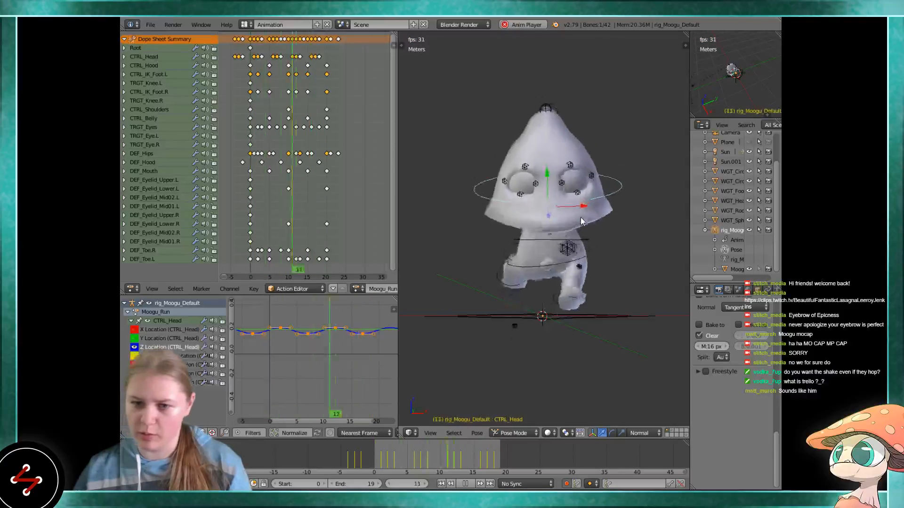
{"action": "middle_click_drag", "start_coordinate": [542, 216], "coordinate": [440, 218]}
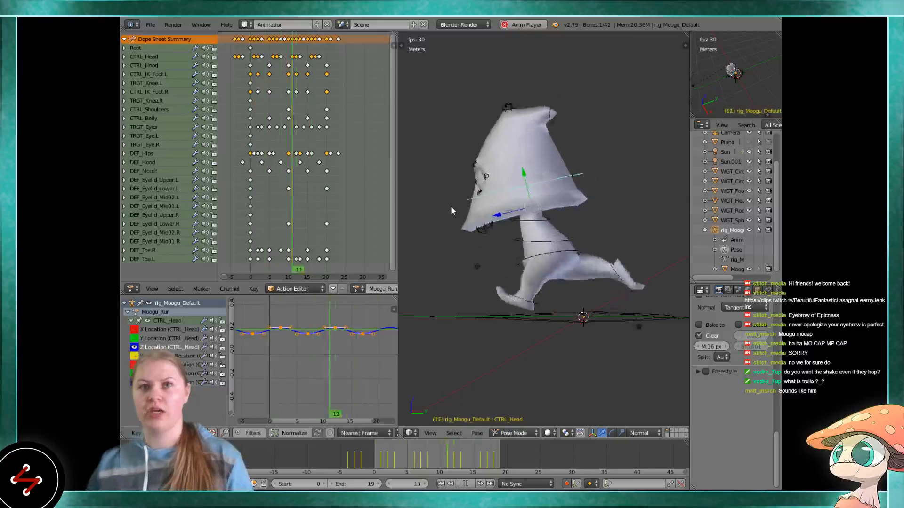
{"action": "key", "text": "alt+a"}
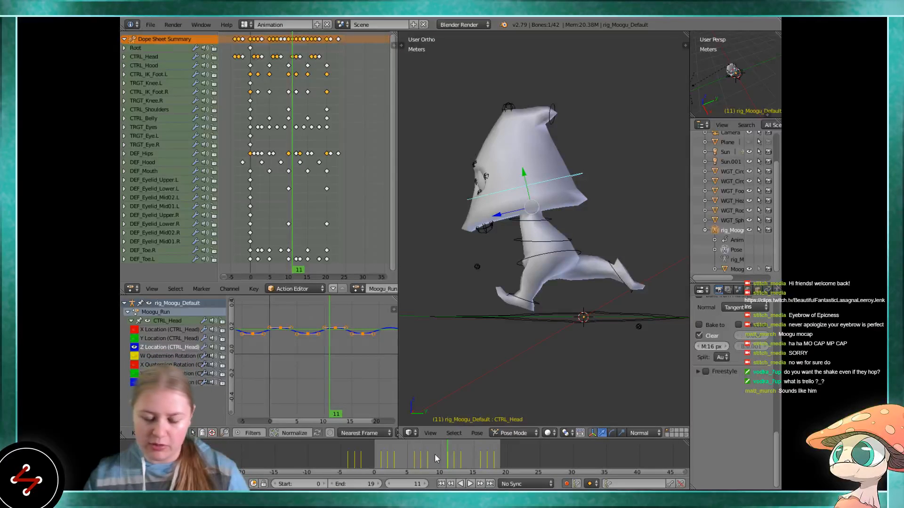
{"action": "key", "text": "alt+a"}
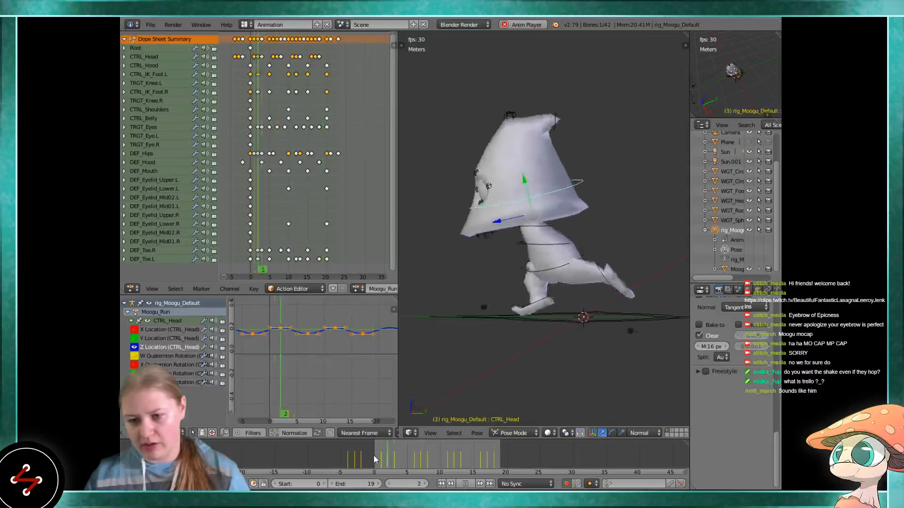
Select the DEF_Hips bone from the front and delete the extra key near frame 12 on its Z Quaternion Rotation curve
{"action": "middle_click_drag", "start_coordinate": [538, 247], "coordinate": [659, 244]}
{"action": "middle_click_drag", "start_coordinate": [569, 270], "coordinate": [498, 257]}
{"action": "right_click", "coordinate": [499, 256]}
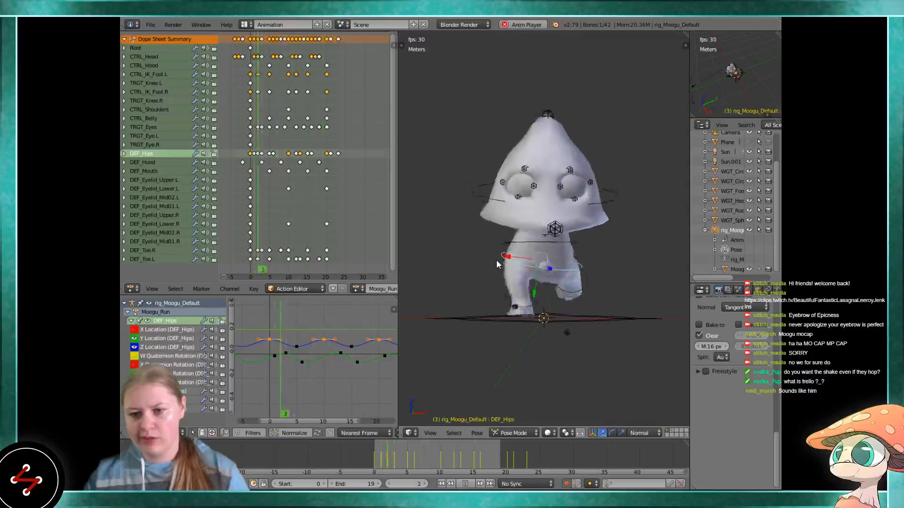
{"action": "left_click", "coordinate": [610, 433]}
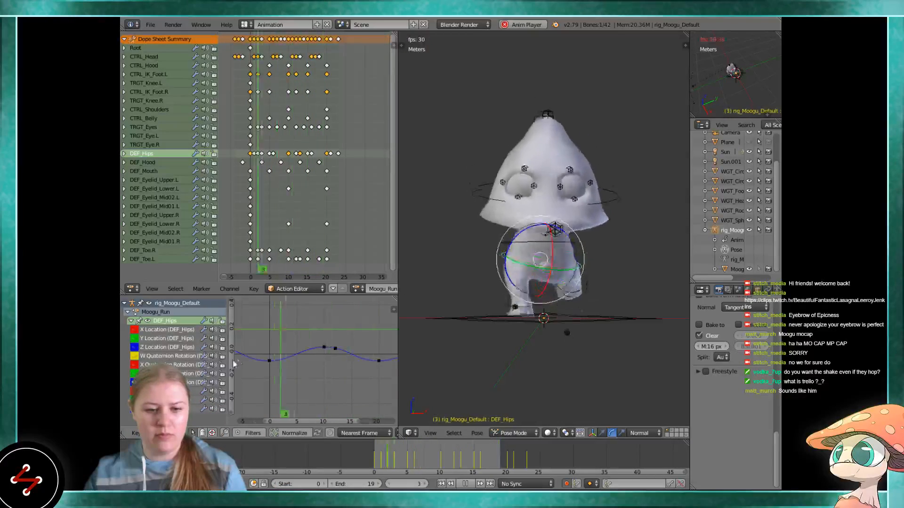
{"action": "right_click", "coordinate": [334, 349]}
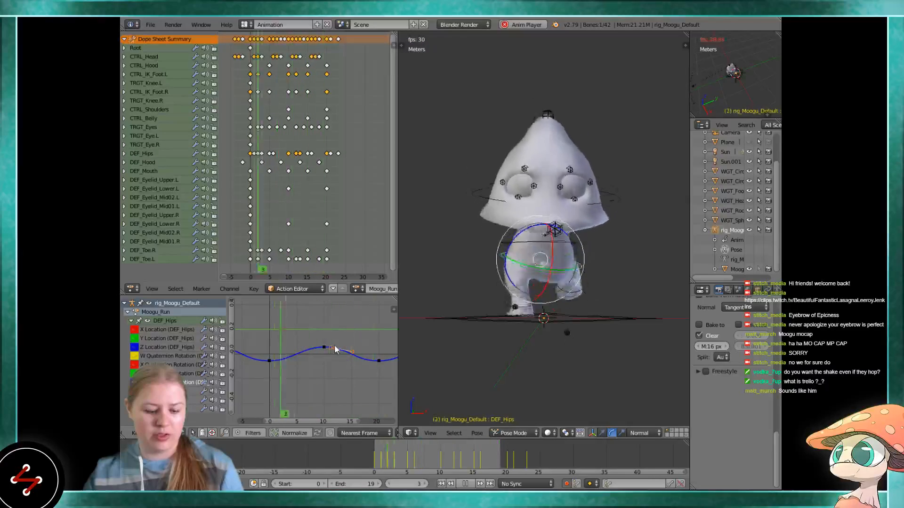
{"action": "key", "text": "x"}
{"action": "left_click", "coordinate": [327, 346]}
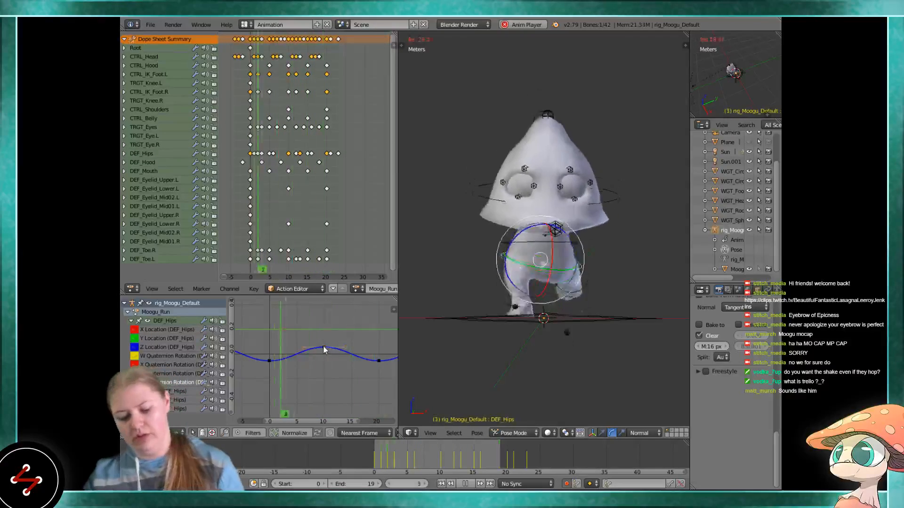
Scale all Z Quaternion Rotation keys of DEF_Hips down vertically to reduce the hip rotation
{"action": "key", "text": "a"}
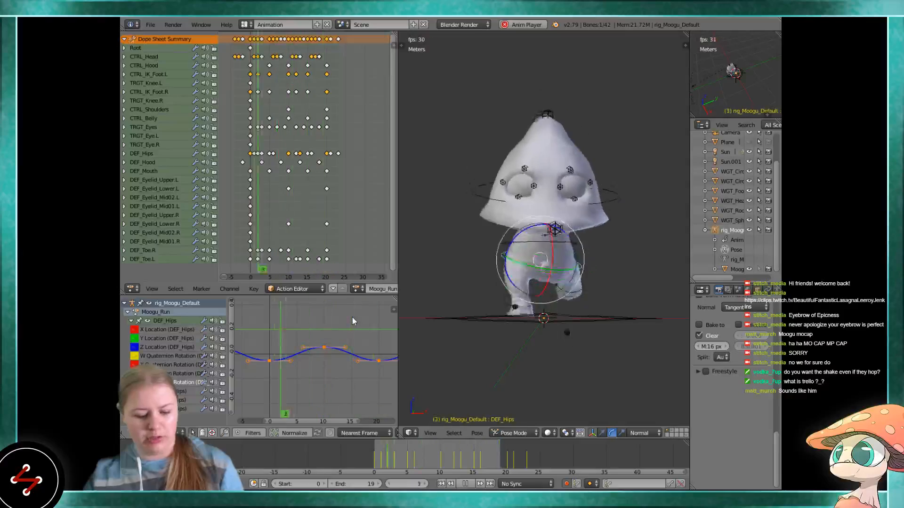
{"action": "key", "text": "s"}
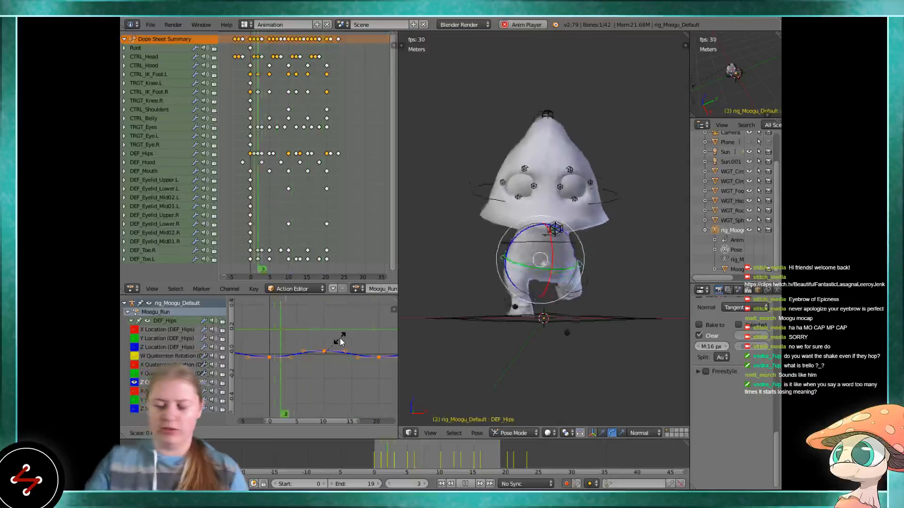
{"action": "left_click", "coordinate": [340, 342]}
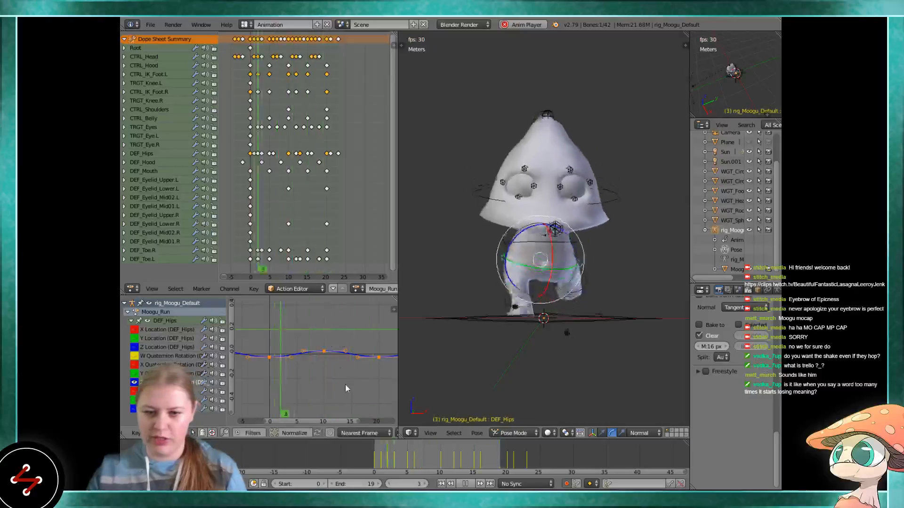
Deselect the bones and examine the playing run cycle's hip motion from the side, behind and front
{"action": "middle_click_drag", "start_coordinate": [533, 278], "coordinate": [586, 292]}
{"action": "scroll", "coordinate": [587, 292], "scroll_direction": "up", "scroll_amount": 1}
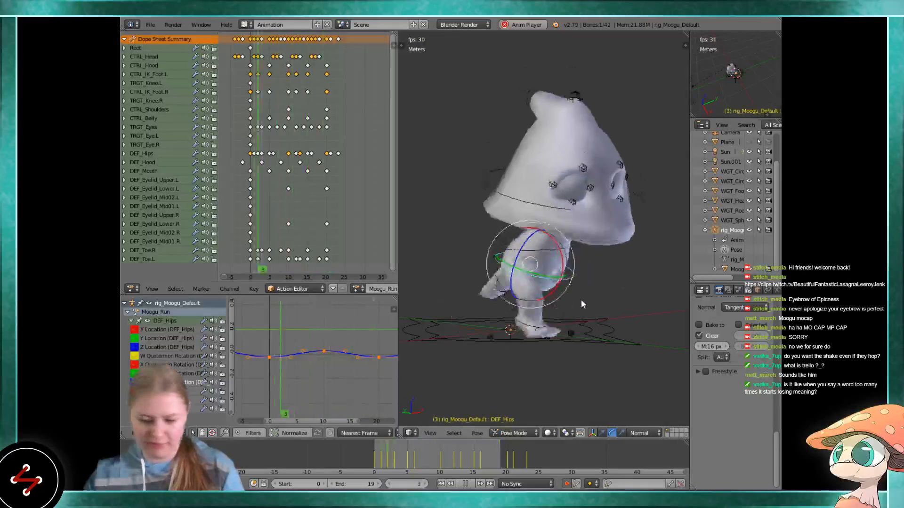
{"action": "key", "text": "a"}
{"action": "middle_click_drag", "start_coordinate": [530, 306], "coordinate": [569, 320]}
{"action": "scroll", "coordinate": [548, 324], "scroll_direction": "down", "scroll_amount": 3}
{"action": "scroll", "coordinate": [568, 320], "scroll_direction": "up", "scroll_amount": 1}
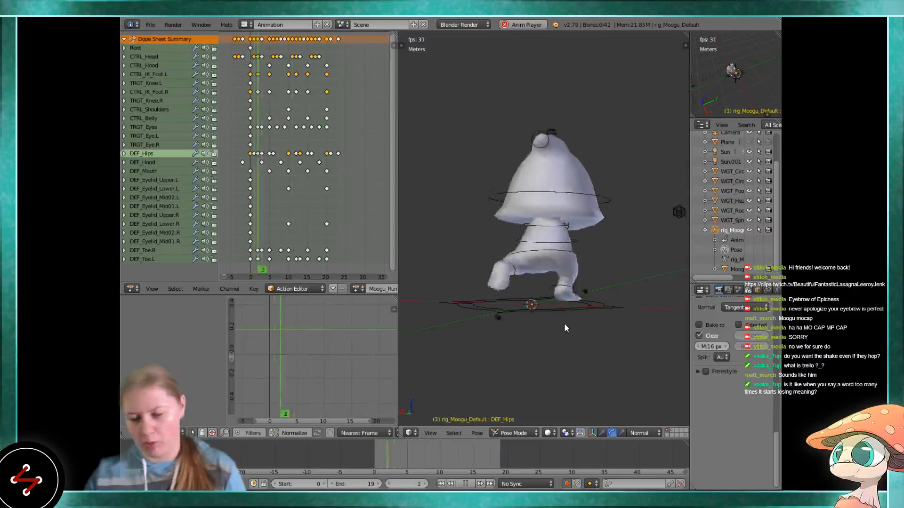
{"action": "middle_click_drag", "start_coordinate": [564, 323], "coordinate": [535, 289]}
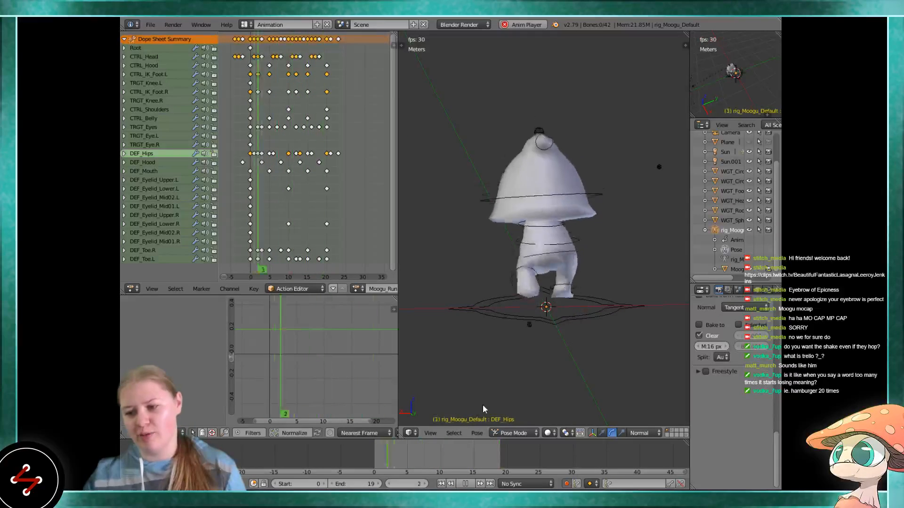
{"action": "middle_click_drag", "start_coordinate": [487, 404], "coordinate": [640, 380]}
{"action": "key", "text": "KP_1"}
{"action": "scroll", "coordinate": [589, 347], "scroll_direction": "up", "scroll_amount": 4}
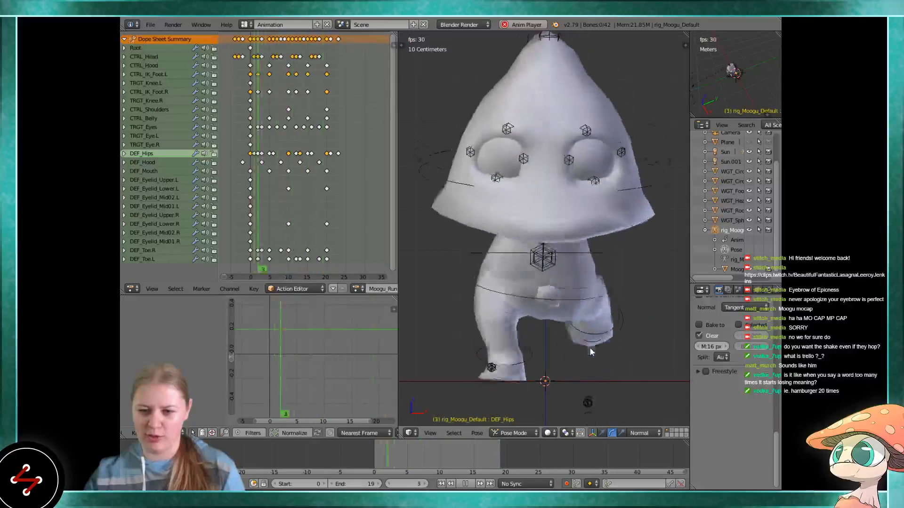
{"action": "scroll", "coordinate": [589, 348], "scroll_direction": "down", "scroll_amount": 3}
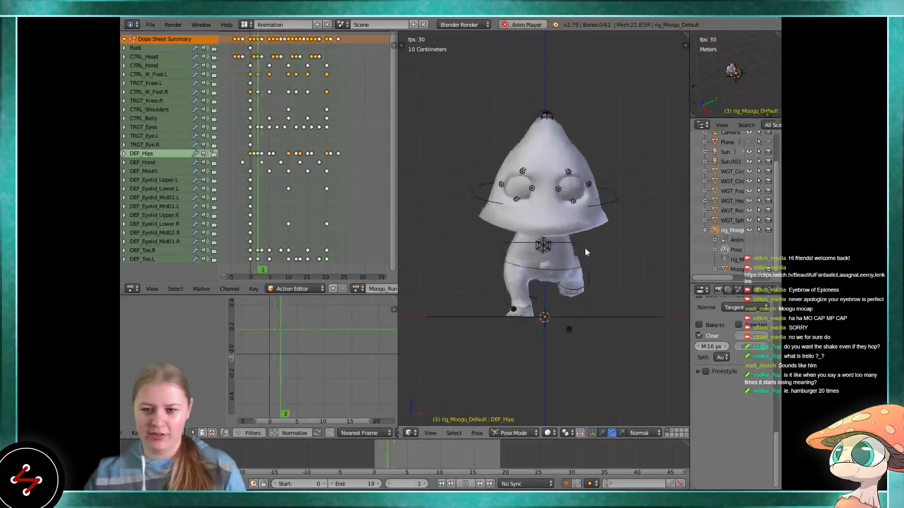
Reselect DEF_Hips and fine-tune the vertical scale of its Z Quaternion Rotation keys
{"action": "right_click", "coordinate": [585, 248]}
{"action": "key", "text": "s"}
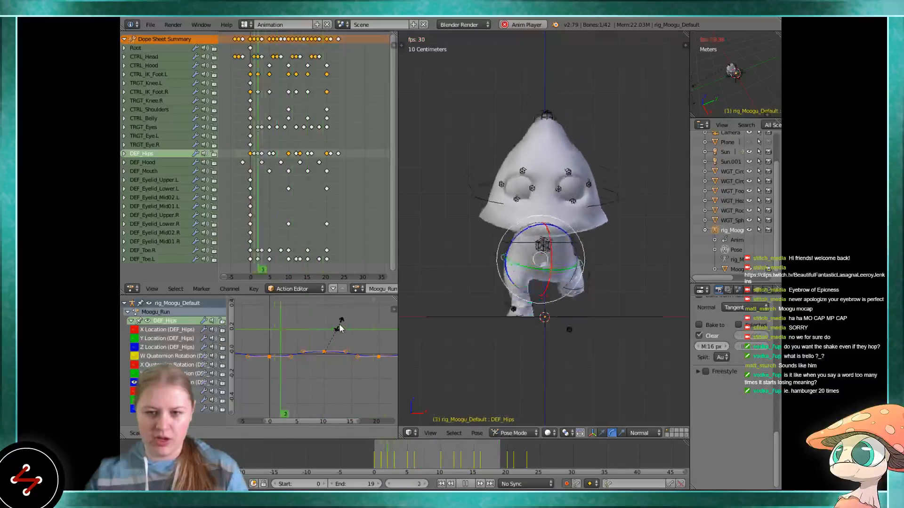
{"action": "left_click", "coordinate": [341, 328]}
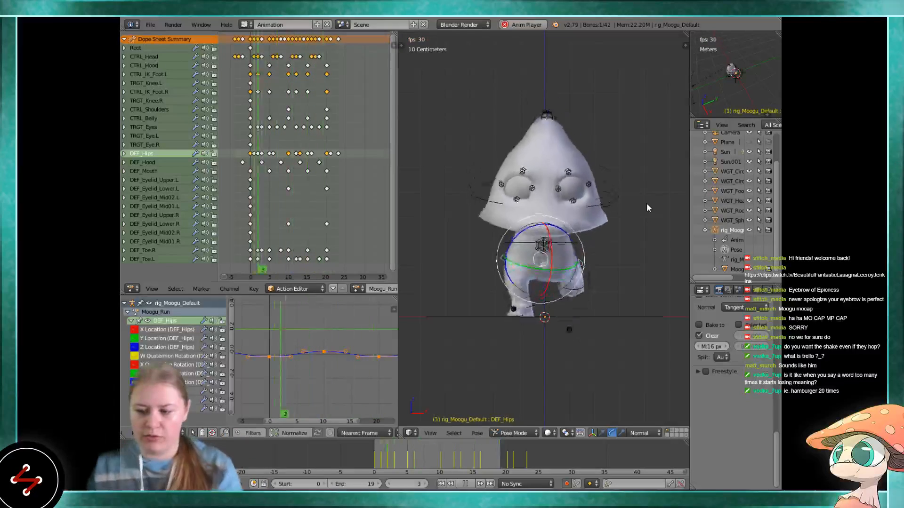
Check the adjusted hip rotation during playback from the front, at an angle close up, and from the right side
{"action": "scroll", "coordinate": [628, 229], "scroll_direction": "down", "scroll_amount": 2}
{"action": "key", "text": "a"}
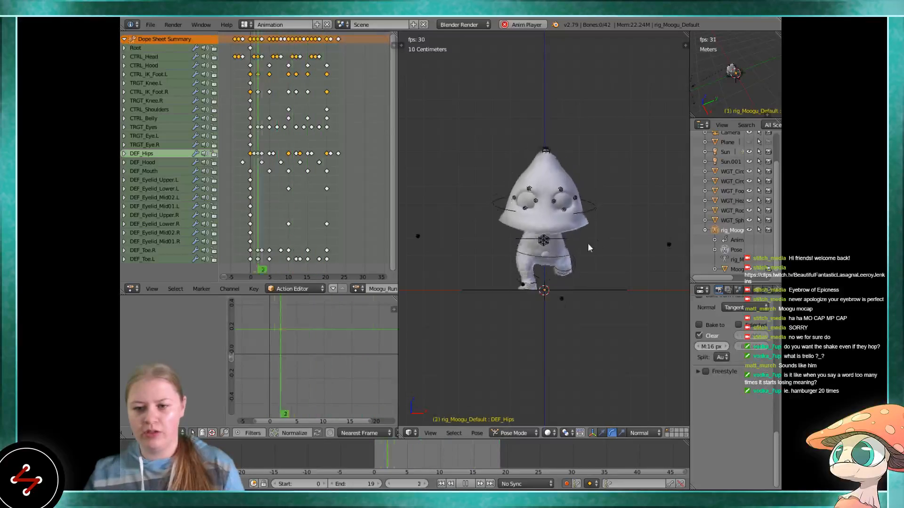
{"action": "right_click", "coordinate": [569, 247]}
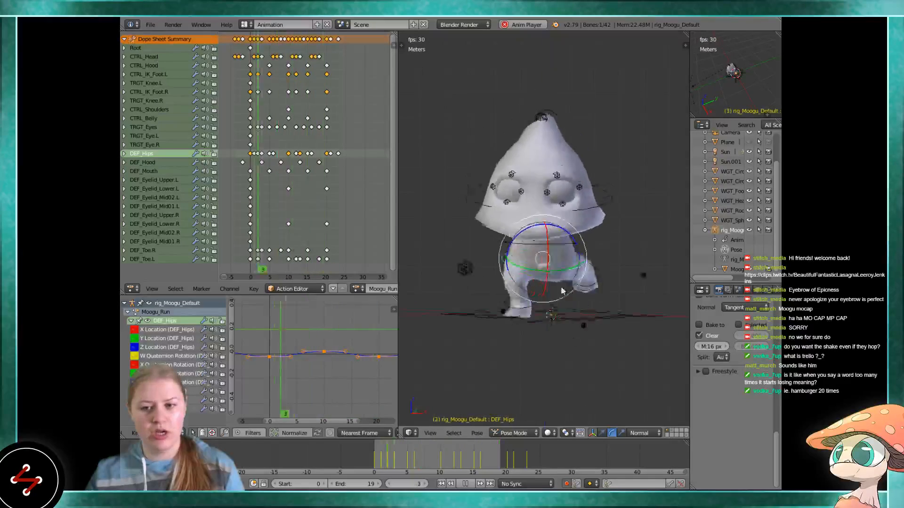
{"action": "middle_click_drag", "start_coordinate": [571, 250], "coordinate": [548, 290]}
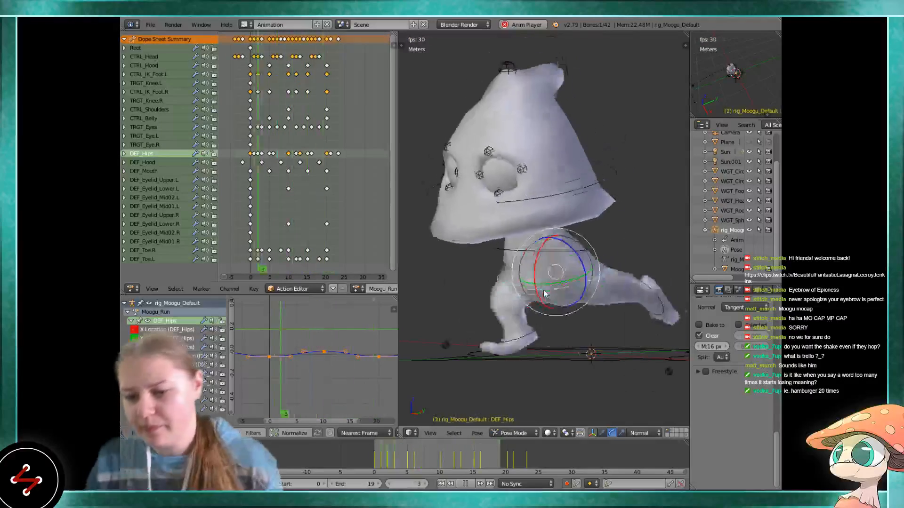
{"action": "key", "text": "a"}
{"action": "scroll", "coordinate": [513, 301], "scroll_direction": "down", "scroll_amount": 5}
{"action": "middle_click_drag", "start_coordinate": [513, 300], "coordinate": [476, 278]}
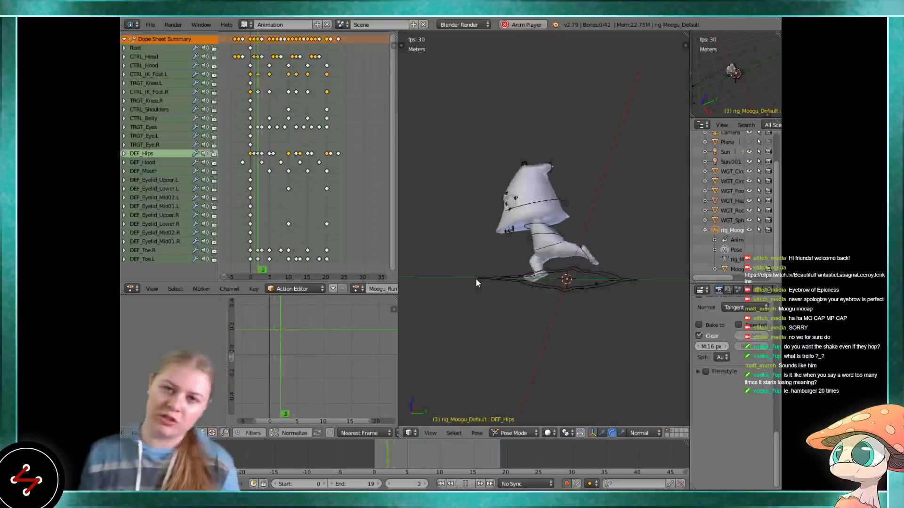
{"action": "key", "text": "KP_3"}
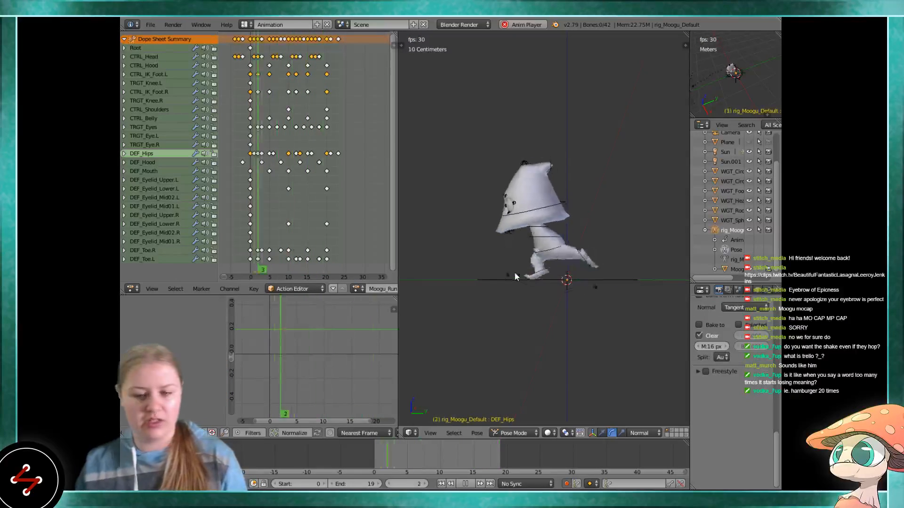
{"action": "scroll", "coordinate": [518, 273], "scroll_direction": "up", "scroll_amount": 4}
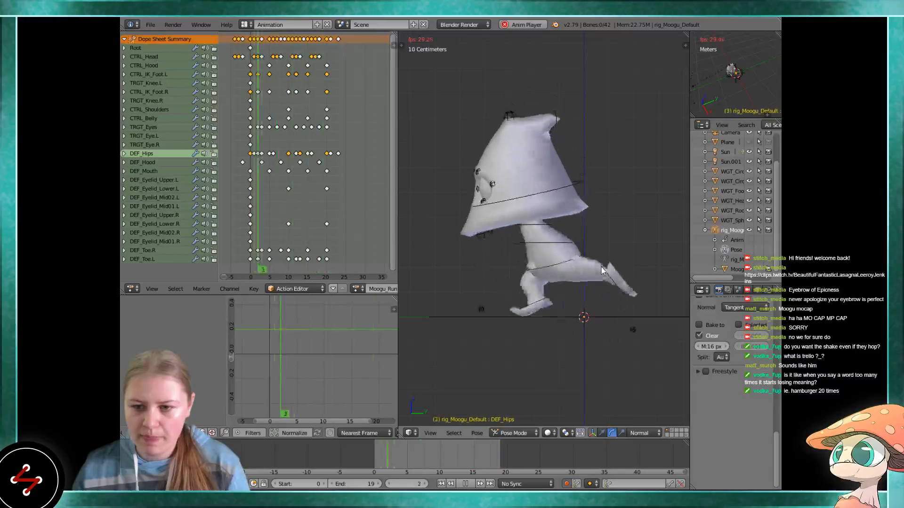
Examine the whole playing run cycle from behind, the side, the front and above
{"action": "middle_click_drag", "start_coordinate": [601, 271], "coordinate": [601, 252]}
{"action": "scroll", "coordinate": [517, 275], "scroll_direction": "down", "scroll_amount": 4}
{"action": "scroll", "coordinate": [581, 269], "scroll_direction": "up", "scroll_amount": 3}
{"action": "scroll", "coordinate": [581, 269], "scroll_direction": "down", "scroll_amount": 2}
{"action": "scroll", "coordinate": [591, 278], "scroll_direction": "up", "scroll_amount": 2}
{"action": "scroll", "coordinate": [662, 294], "scroll_direction": "down", "scroll_amount": 2}
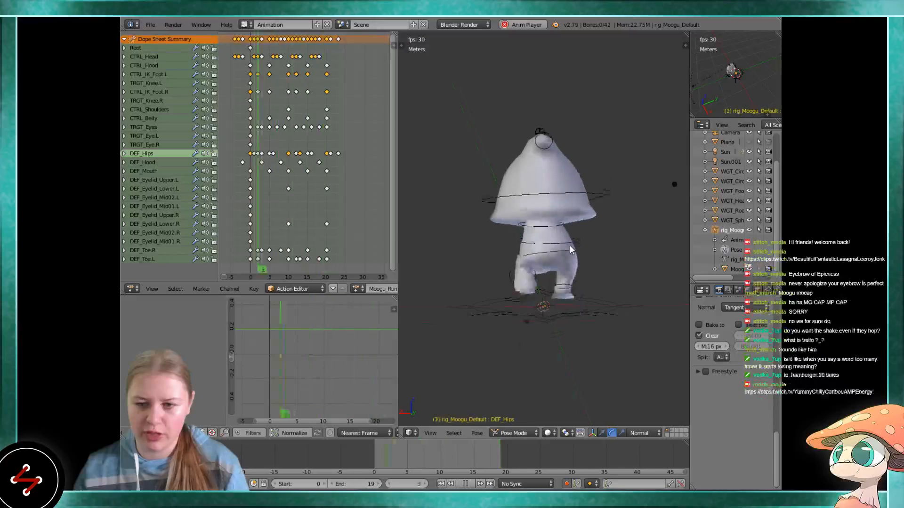
{"action": "scroll", "coordinate": [569, 245], "scroll_direction": "up", "scroll_amount": 2}
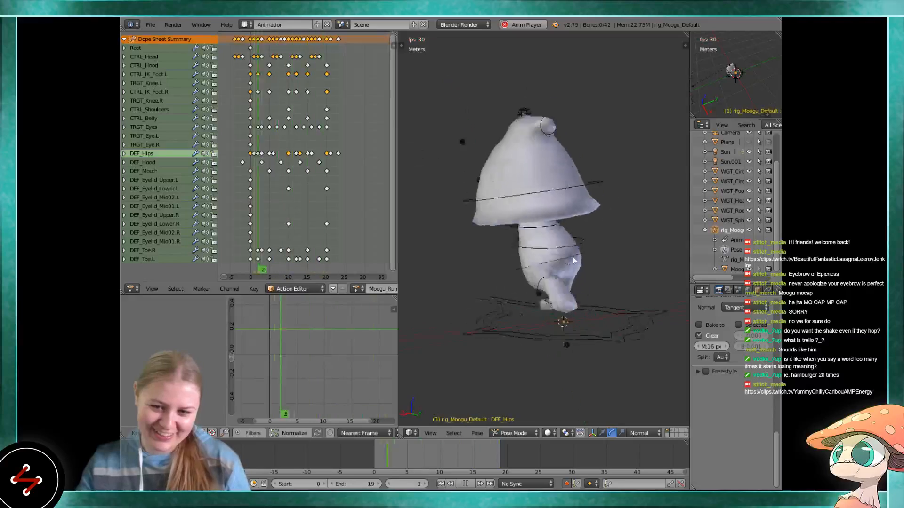
{"action": "middle_click_drag", "start_coordinate": [567, 246], "coordinate": [669, 242]}
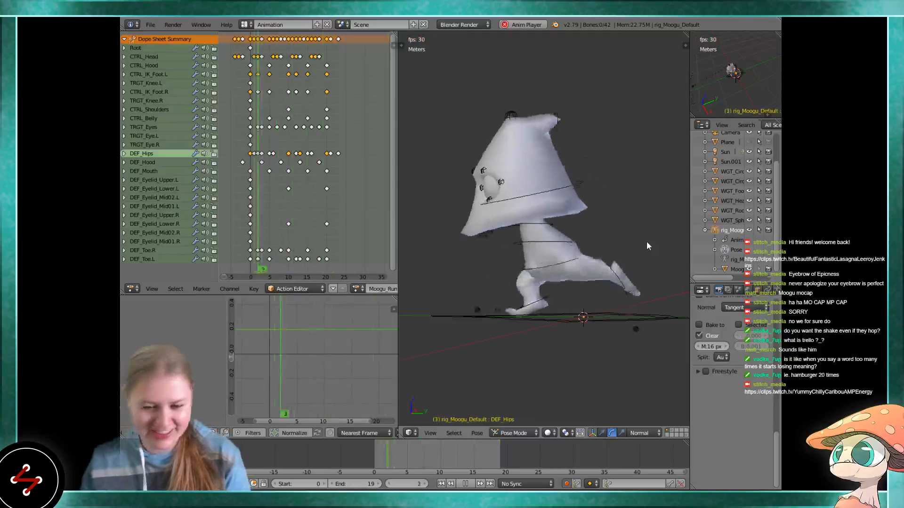
{"action": "key", "text": "KP_1"}
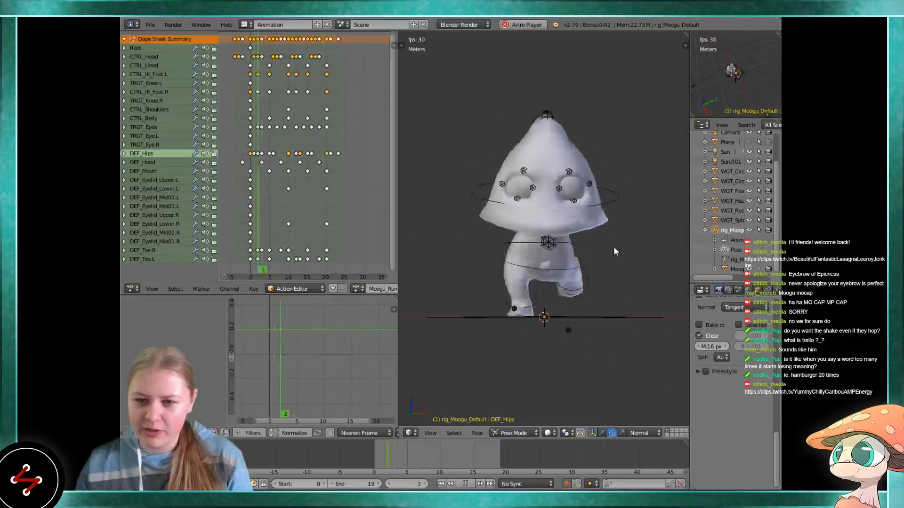
{"action": "scroll", "coordinate": [613, 246], "scroll_direction": "up", "scroll_amount": 1}
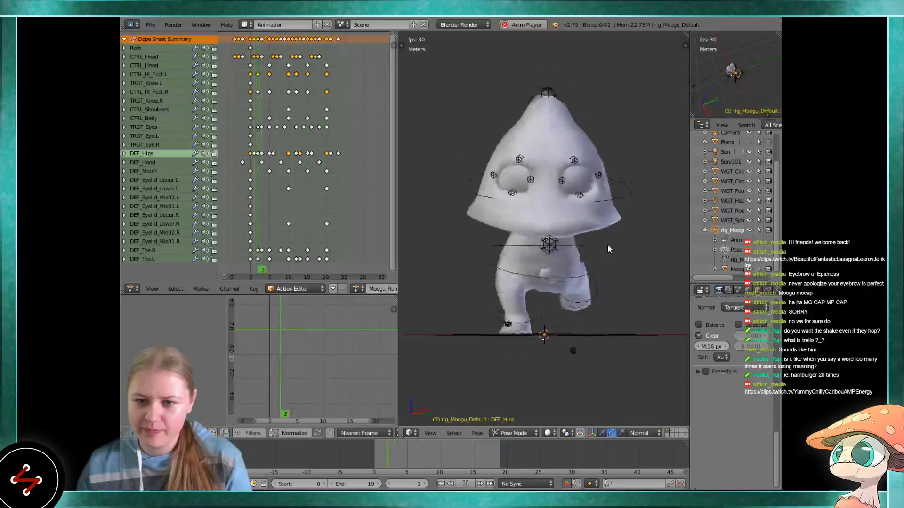
{"action": "middle_click_drag", "start_coordinate": [608, 244], "coordinate": [620, 340]}
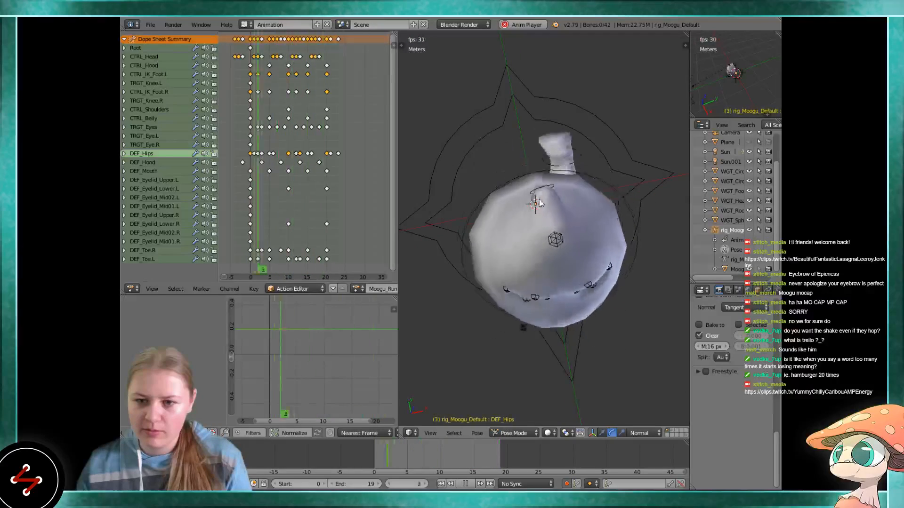
Select the DEF_Hood bone and check its motion during playback from above and behind
{"action": "right_click", "coordinate": [537, 177]}
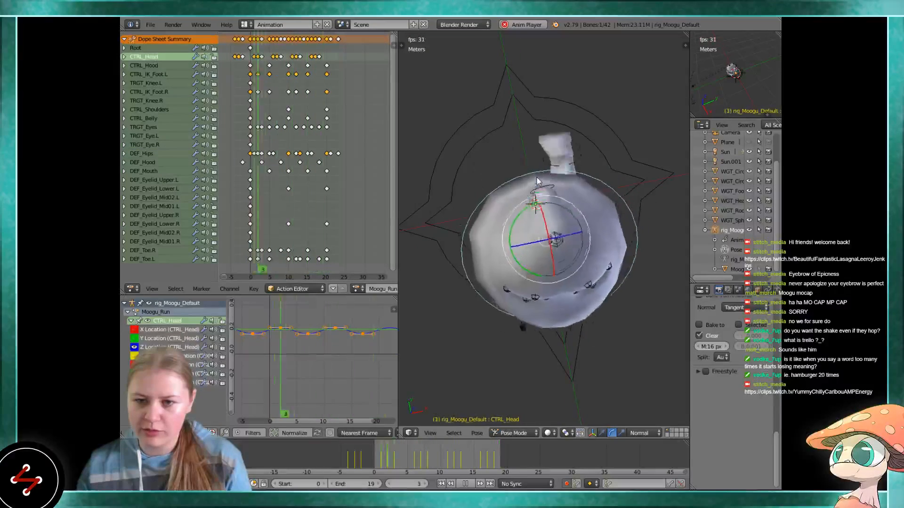
{"action": "right_click", "coordinate": [538, 183]}
{"action": "middle_click_drag", "start_coordinate": [485, 233], "coordinate": [498, 408]}
{"action": "scroll", "coordinate": [541, 197], "scroll_direction": "down", "scroll_amount": 2}
{"action": "key", "text": "alt+a"}
{"action": "key", "text": "alt+a"}
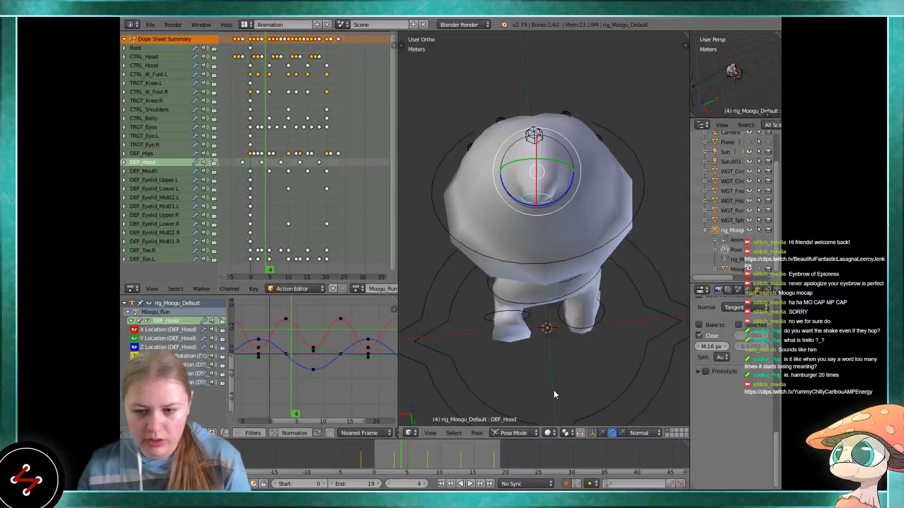
Try shifting DEF_Hood's Y Quaternion Rotation keys in time, comparing the pose against the run cycle
{"action": "left_click", "coordinate": [313, 350]}
{"action": "left_click", "coordinate": [313, 351]}
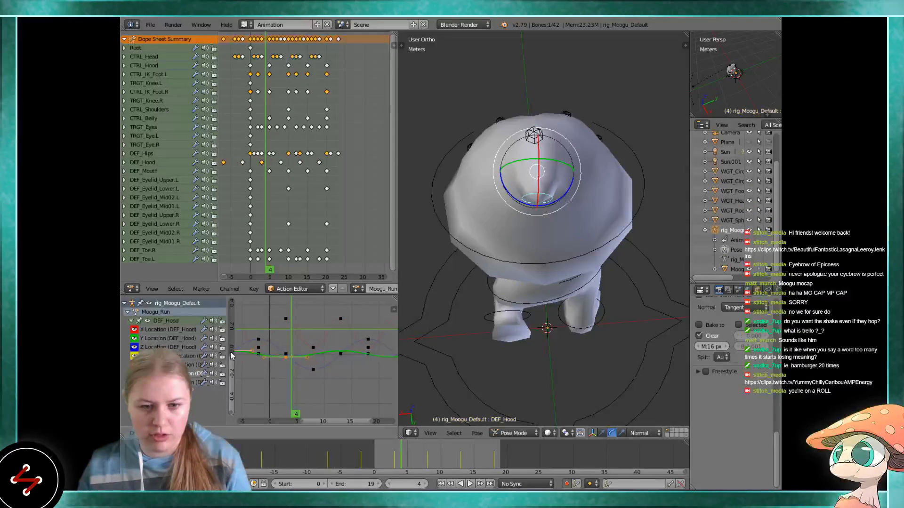
{"action": "key", "text": "alt+a"}
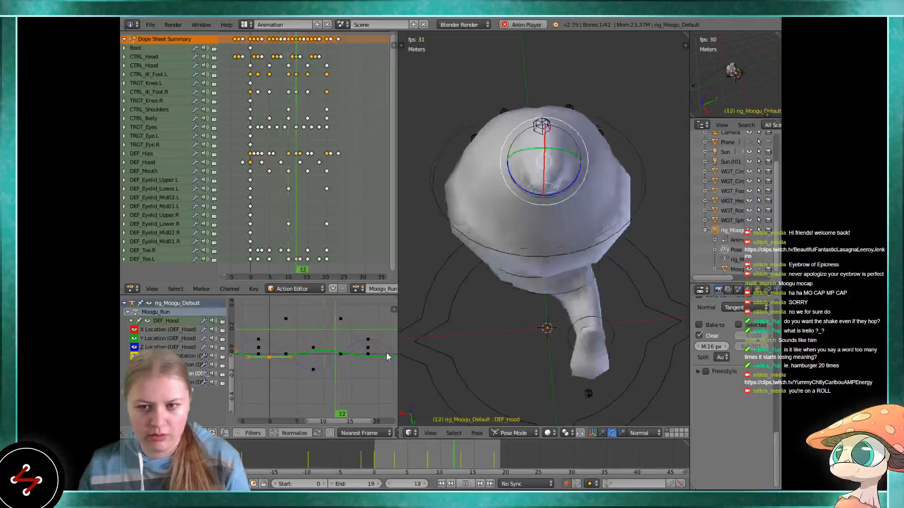
{"action": "key", "text": "alt+a"}
{"action": "key", "text": "alt+a"}
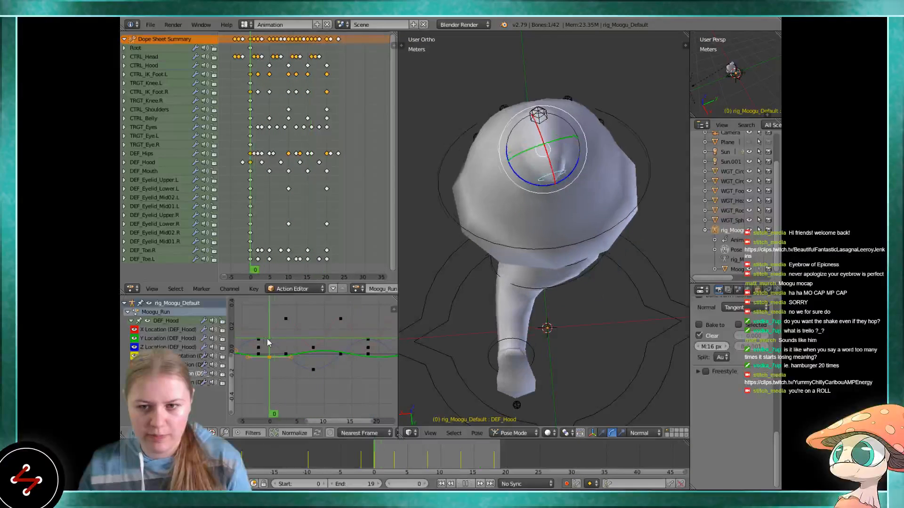
{"action": "key", "text": "alt+a"}
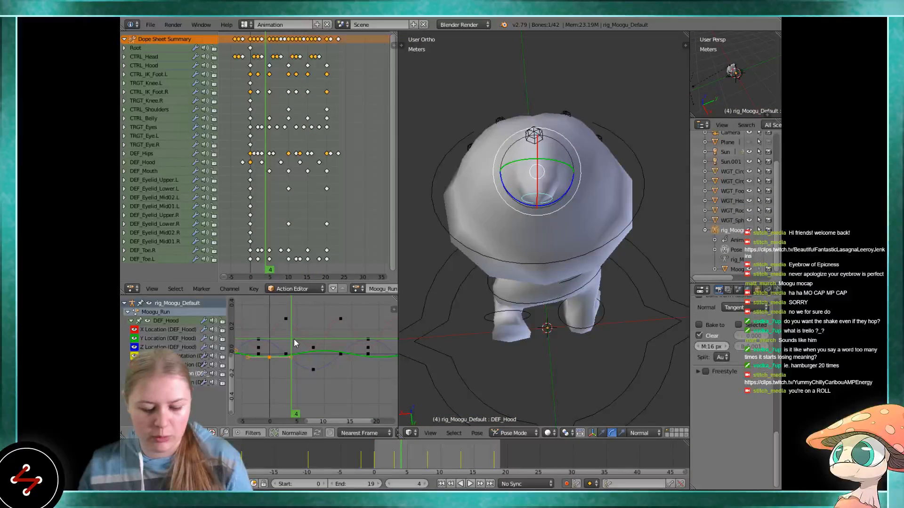
{"action": "key", "text": "g"}
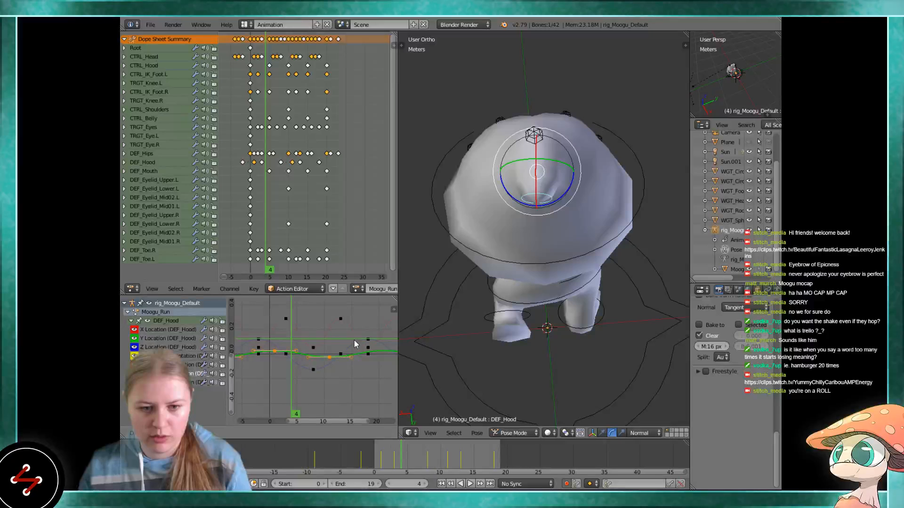
{"action": "left_click", "coordinate": [348, 340]}
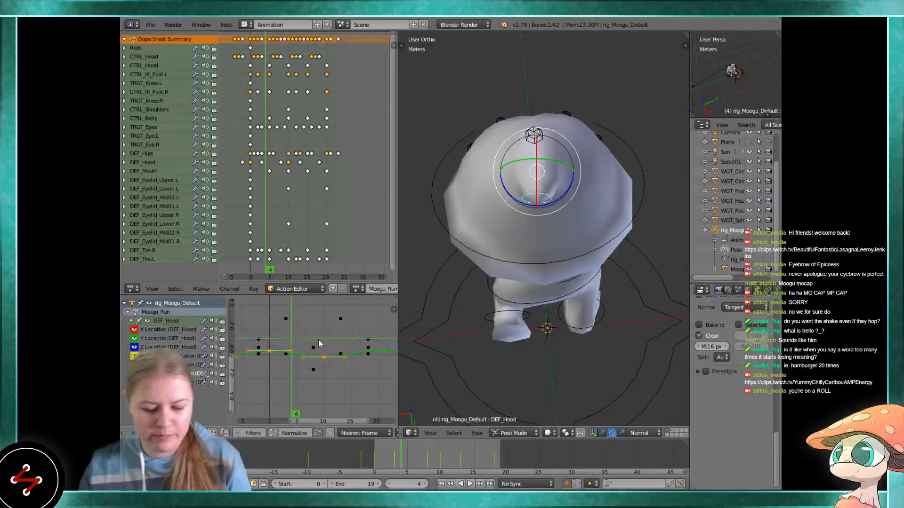
Try flipping DEF_Hood's Y Quaternion Rotation keys vertically, check the pose, and undo the edits to that curve
{"action": "key", "text": "s"}
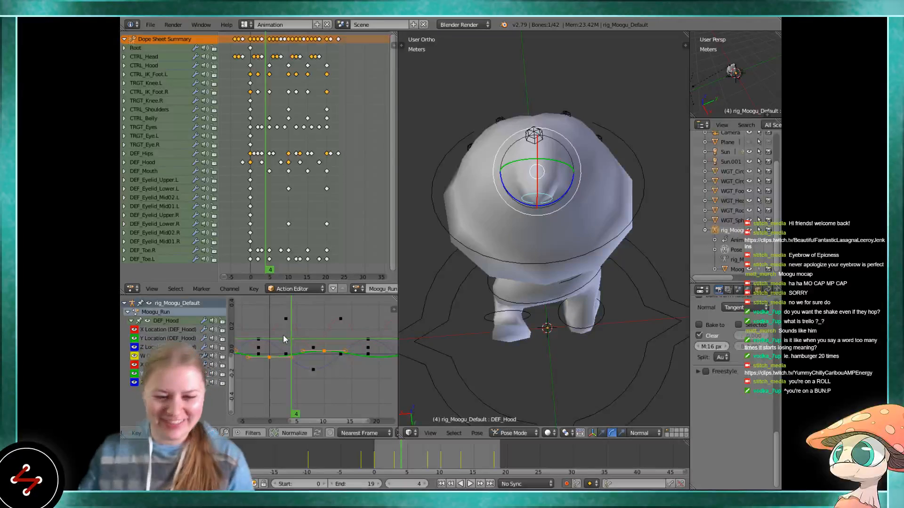
{"action": "key", "text": "alt+a"}
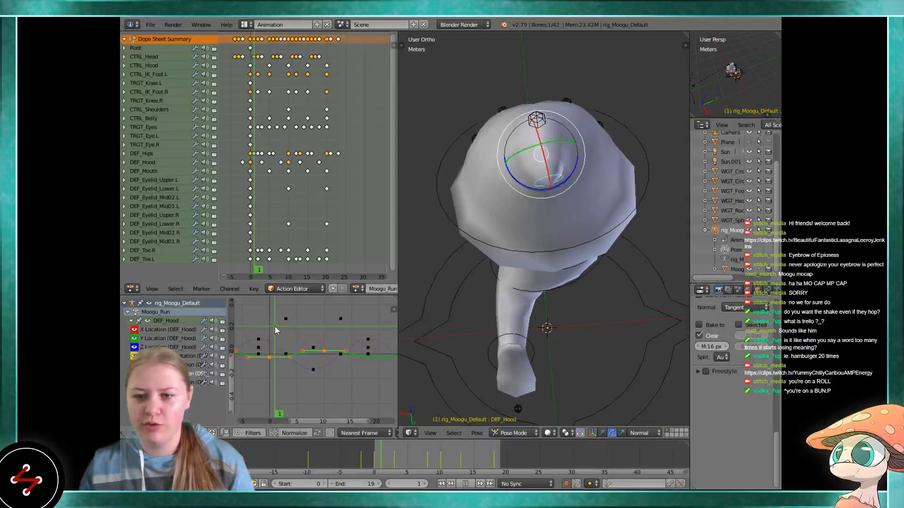
{"action": "key", "text": "Escape"}
{"action": "key", "text": "ctrl+z"}
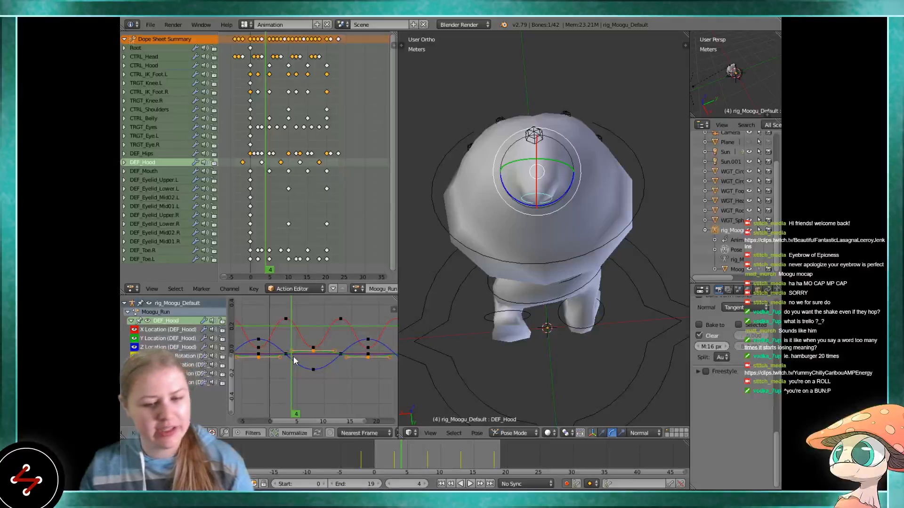
Select all of DEF_Hood's Z Quaternion Rotation keys and invert the curve vertically with a scale of -1
{"action": "left_click", "coordinate": [314, 371]}
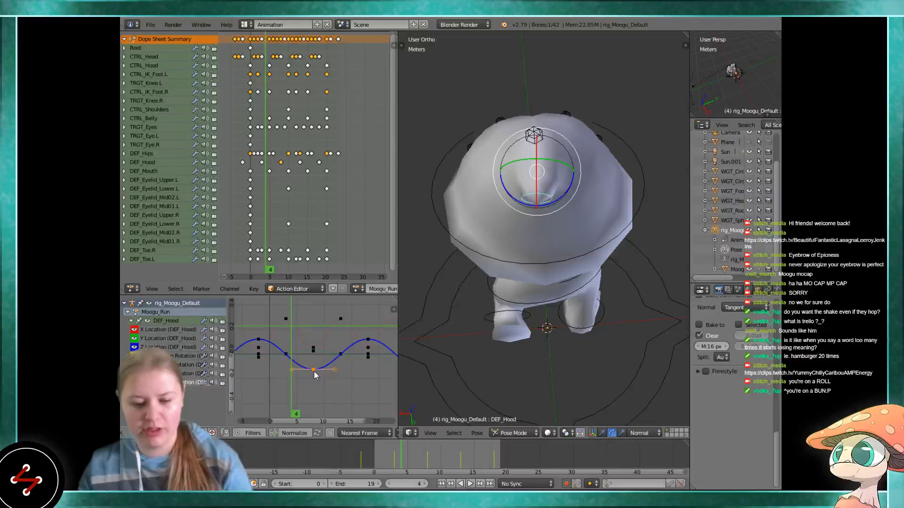
{"action": "key", "text": "l"}
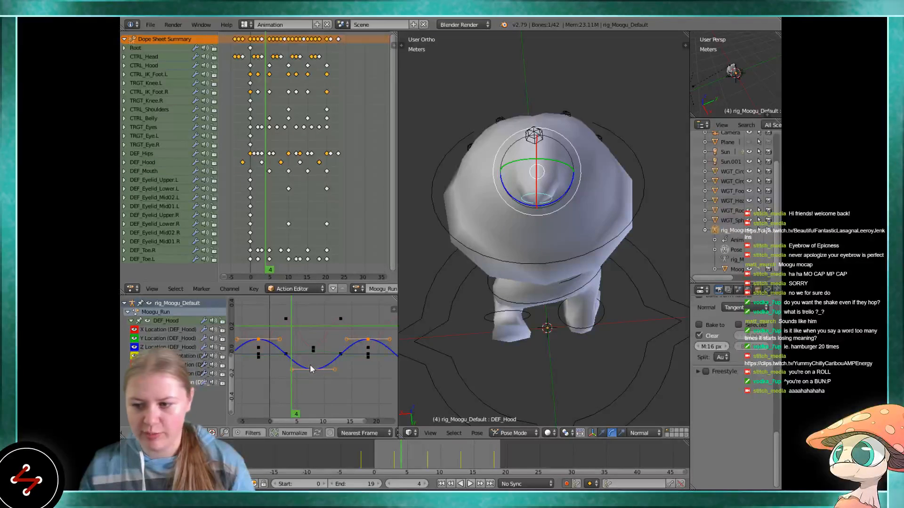
{"action": "key", "text": "alt+a"}
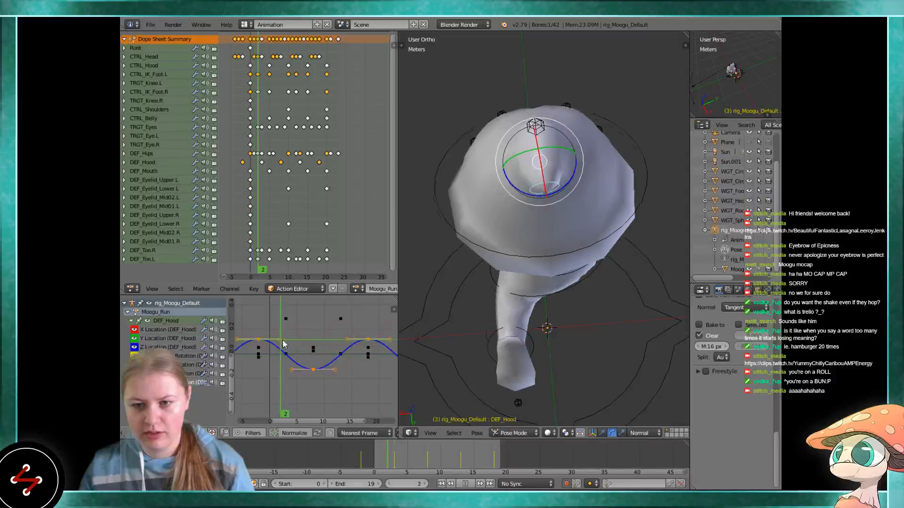
{"action": "key", "text": "alt+a"}
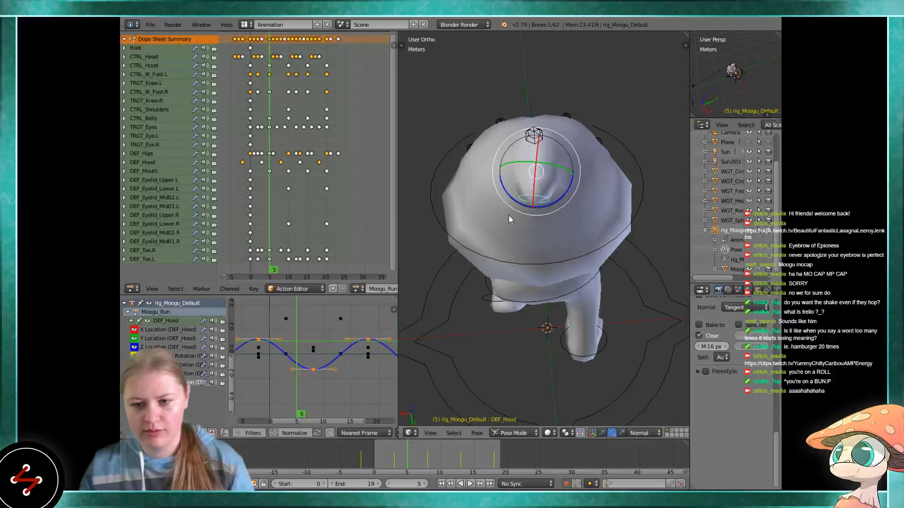
{"action": "key", "text": "alt+a"}
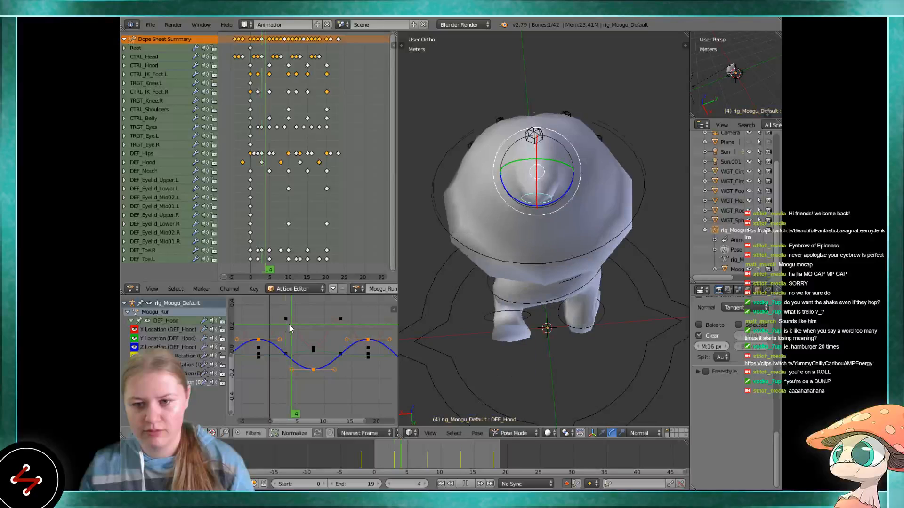
{"action": "key", "text": "alt+a"}
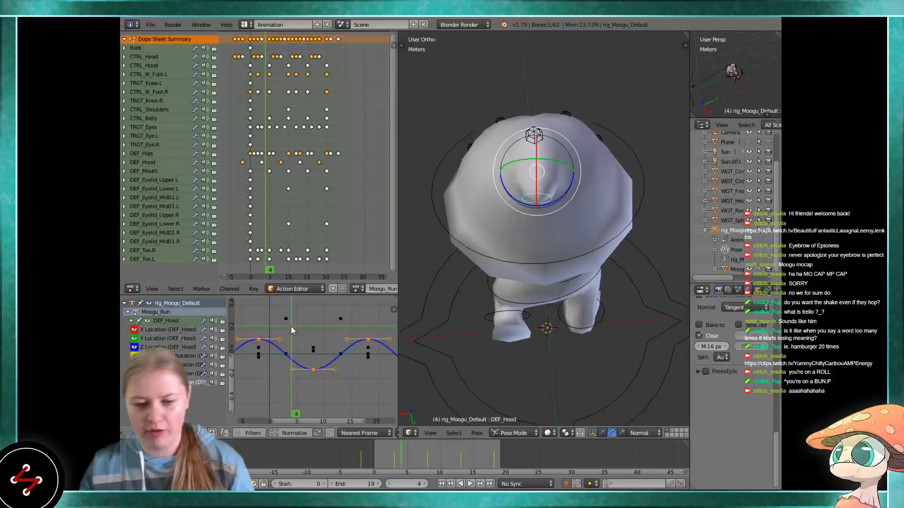
{"action": "type", "text": "s-1"}
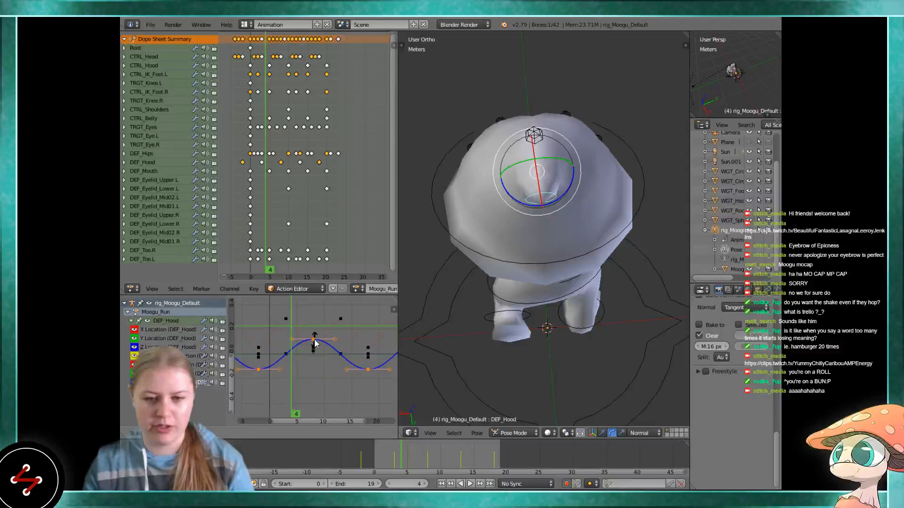
{"action": "key", "text": "Return"}
{"action": "key", "text": "alt+a"}
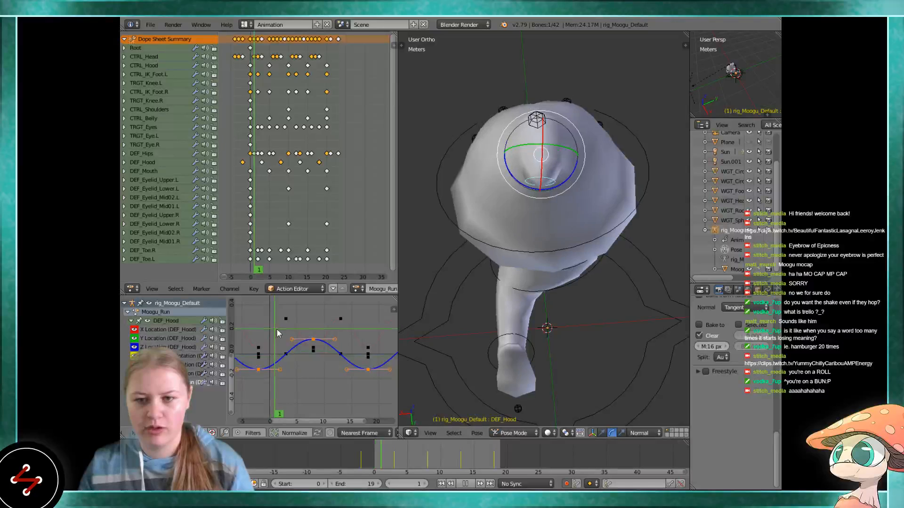
Shift DEF_Hood's inverted Z Quaternion Rotation keys in time so that the curve's crest falls on frame 3
{"action": "right_click", "coordinate": [332, 337]}
{"action": "left_click_drag", "start_coordinate": [282, 335], "coordinate": [267, 335]}
{"action": "key", "text": "alt+a"}
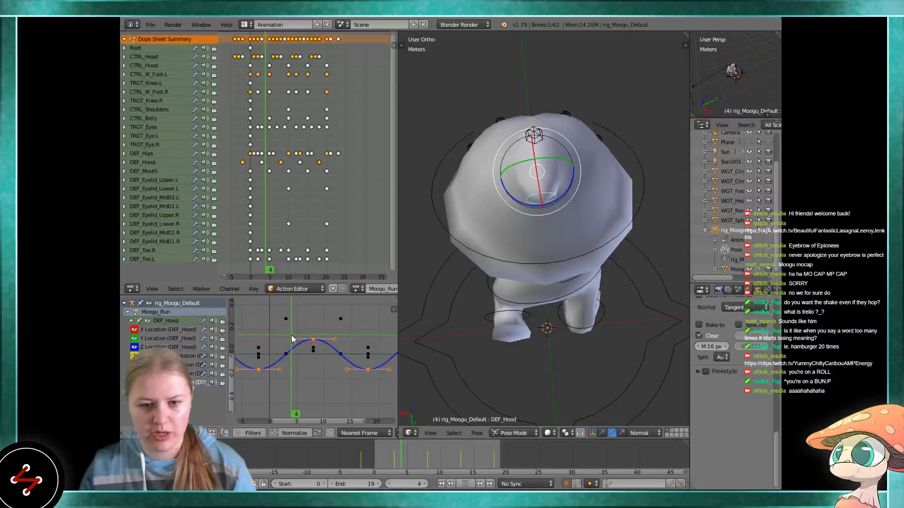
{"action": "key", "text": "g"}
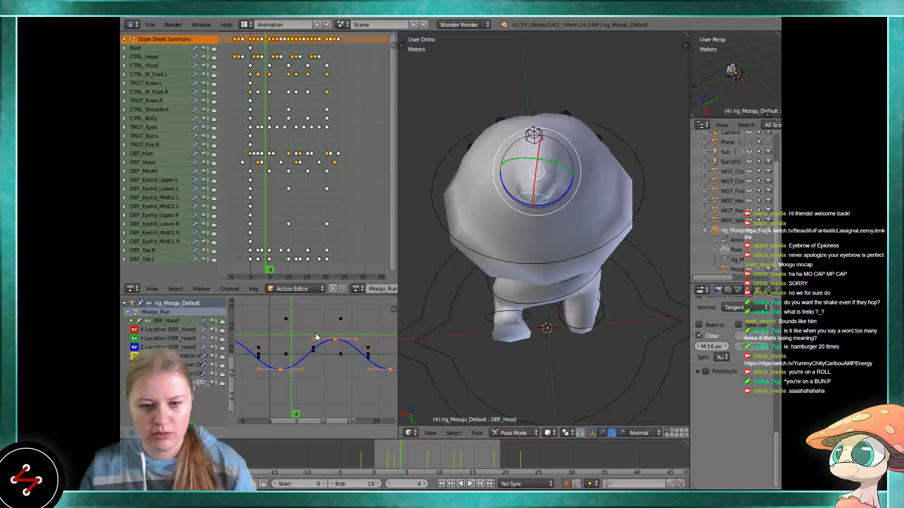
{"action": "key", "text": "alt+a"}
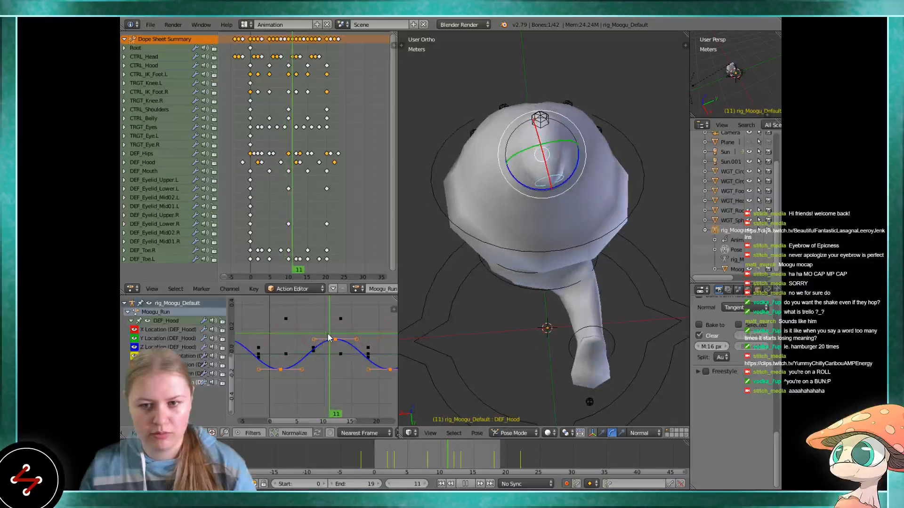
{"action": "key", "text": "g"}
{"action": "left_click", "coordinate": [257, 334]}
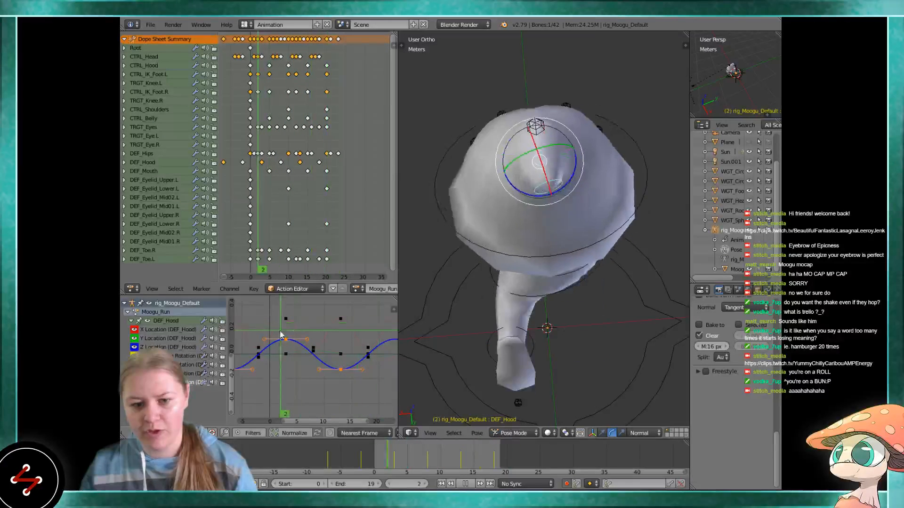
Check the hood's retimed sway frame by frame and in playback, with all bones deselected, from above and behind
{"action": "key", "text": "alt+a"}
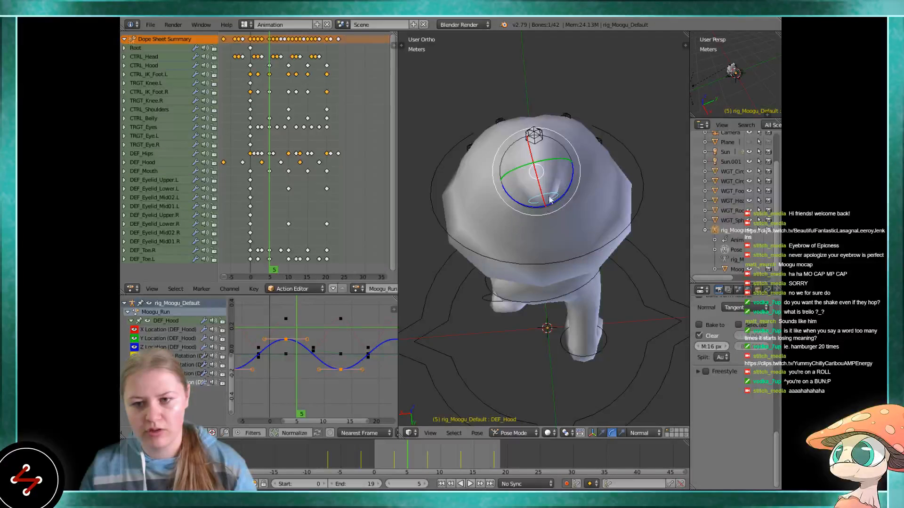
{"action": "left_click", "coordinate": [268, 349]}
{"action": "key", "text": "alt+a"}
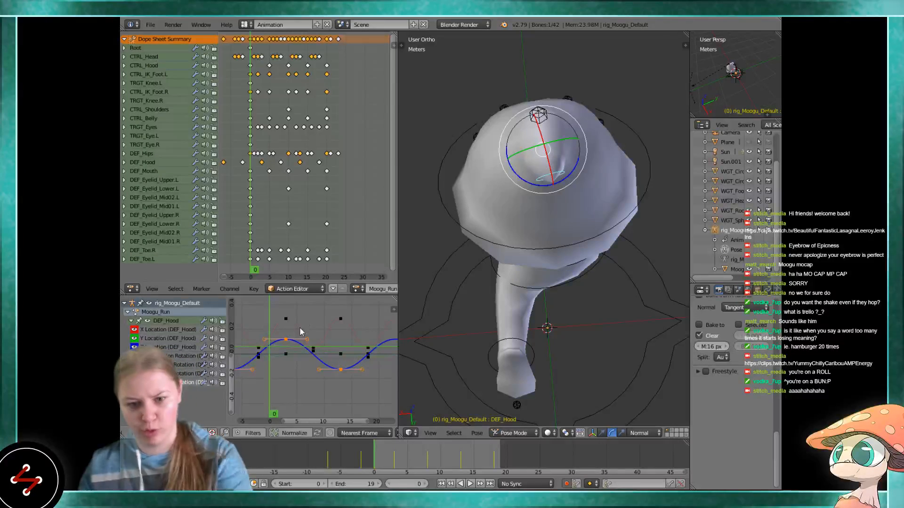
{"action": "key", "text": "alt+a"}
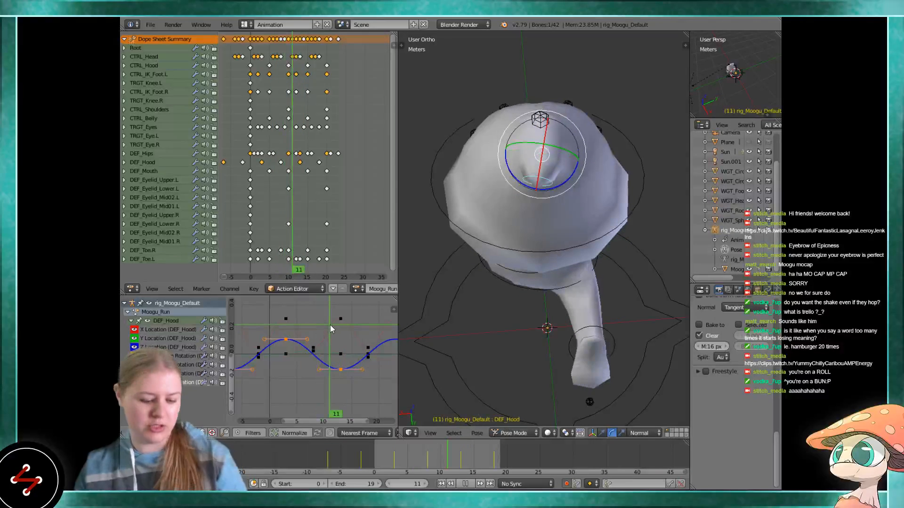
{"action": "key", "text": "alt+a"}
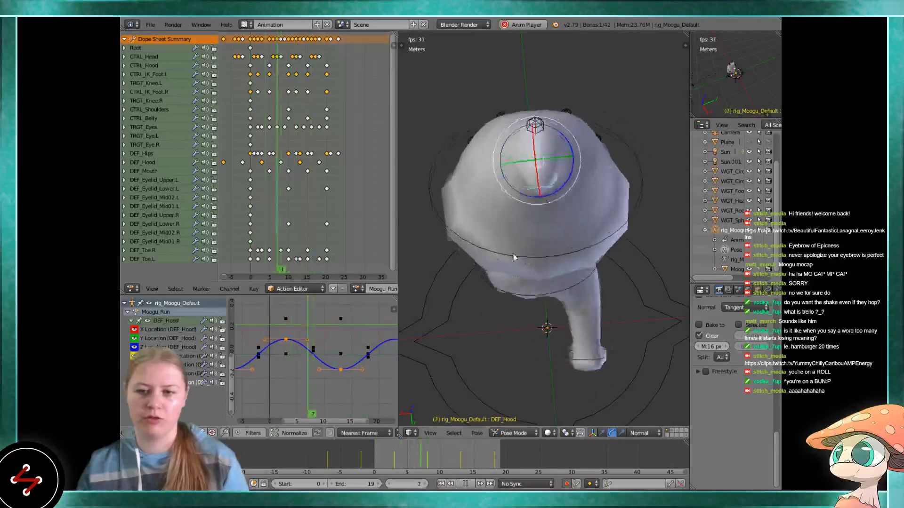
{"action": "key", "text": "a"}
{"action": "middle_click_drag", "start_coordinate": [534, 247], "coordinate": [476, 214]}
{"action": "scroll", "coordinate": [626, 200], "scroll_direction": "up", "scroll_amount": 2}
{"action": "scroll", "coordinate": [615, 208], "scroll_direction": "down", "scroll_amount": 2}
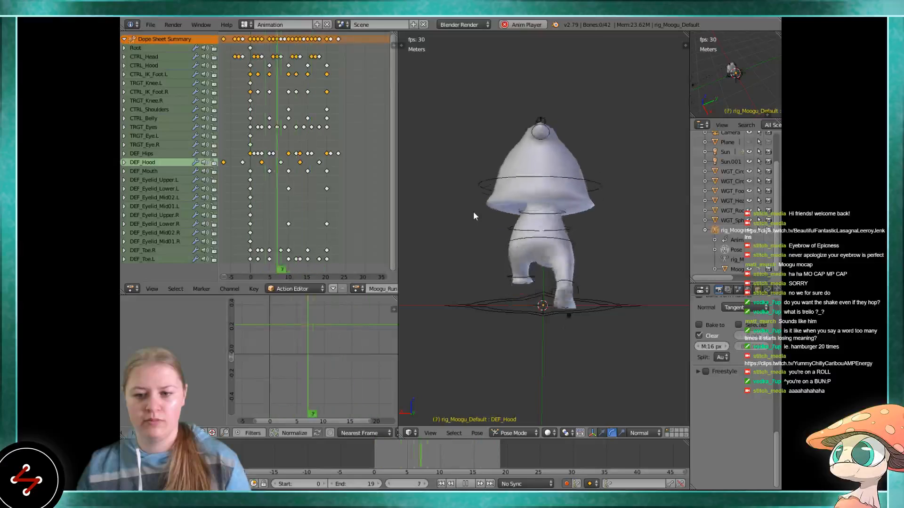
Reselect DEF_Hood and inspect its curves while scrubbing to frame 3, selecting the Z Quaternion Rotation key there
{"action": "key", "text": "alt+a"}
{"action": "right_click", "coordinate": [541, 141]}
{"action": "right_click", "coordinate": [304, 358]}
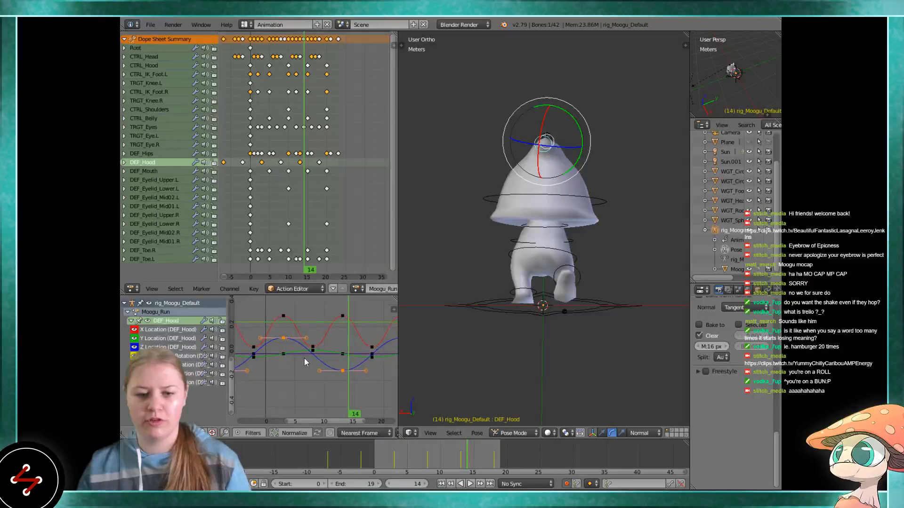
{"action": "scroll", "coordinate": [285, 347], "scroll_direction": "up", "scroll_amount": 1}
{"action": "left_click", "coordinate": [262, 340]}
{"action": "key", "text": "alt+a"}
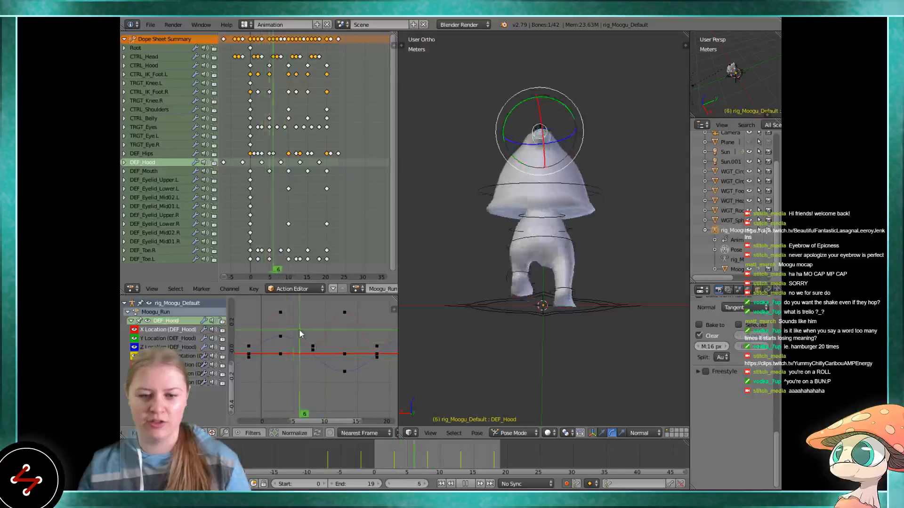
{"action": "left_click", "coordinate": [283, 331]}
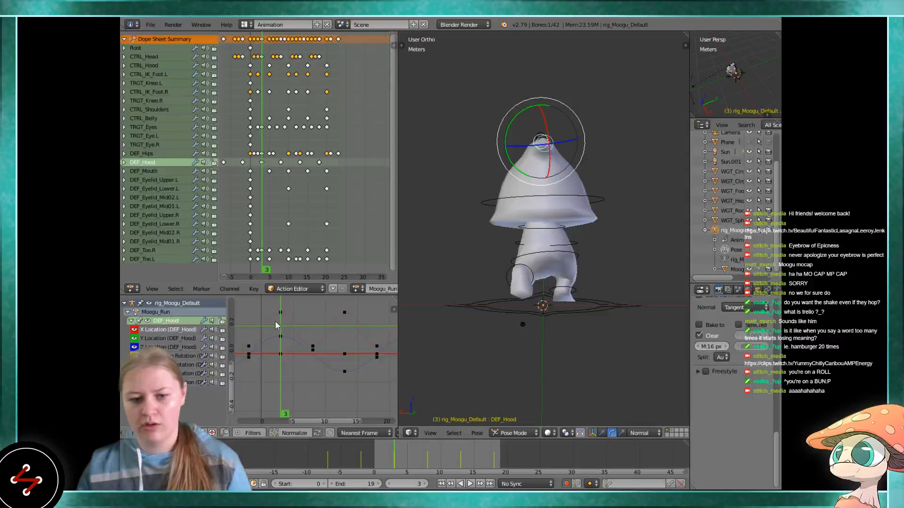
{"action": "right_click", "coordinate": [281, 340]}
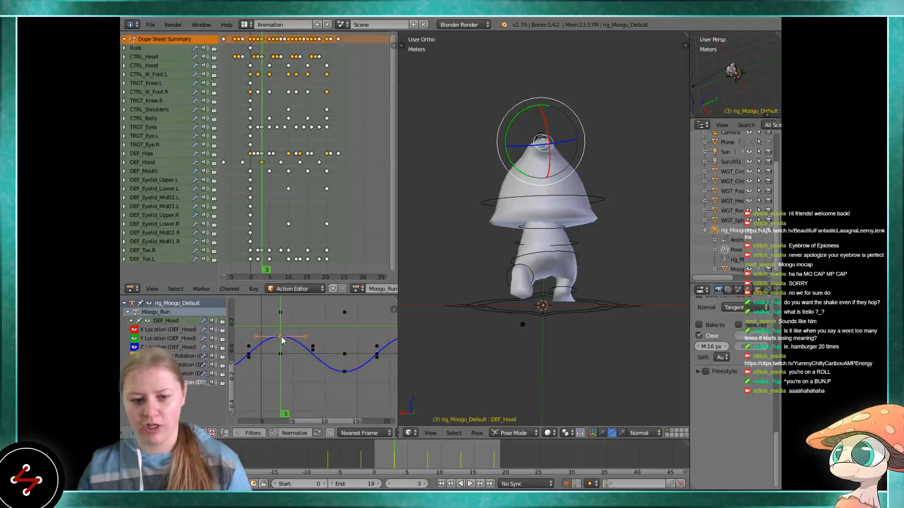
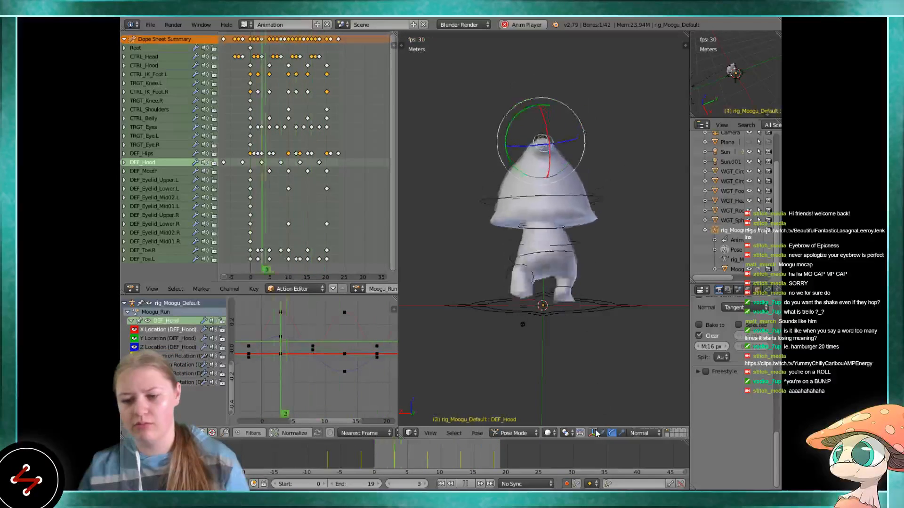
Hide the transform manipulator and examine the hood's motion in the playing run cycle from the side
{"action": "key", "text": "ctrl+space"}
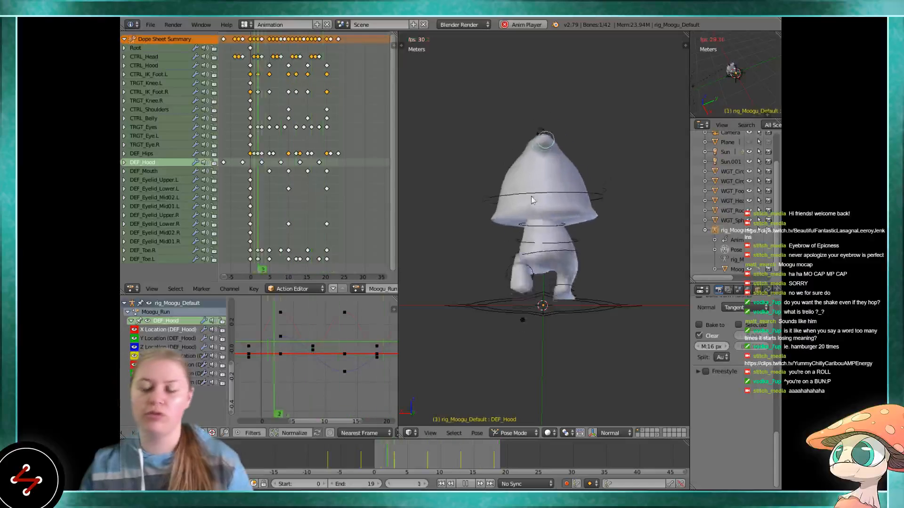
{"action": "scroll", "coordinate": [539, 176], "scroll_direction": "up", "scroll_amount": 1}
{"action": "middle_click_drag", "start_coordinate": [539, 176], "coordinate": [609, 268], "text": "shift"}
{"action": "scroll", "coordinate": [547, 238], "scroll_direction": "up", "scroll_amount": 2}
{"action": "scroll", "coordinate": [546, 235], "scroll_direction": "down", "scroll_amount": 2}
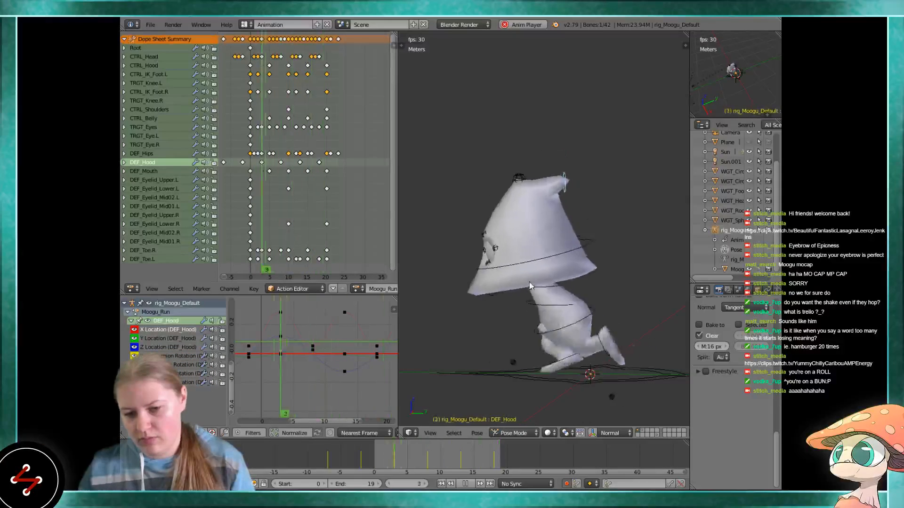
Check the run cycle from the front and side, select CTRL_Head in side view, and show only its X Quaternion Rotation curve
{"action": "middle_click_drag", "start_coordinate": [529, 287], "coordinate": [557, 299]}
{"action": "scroll", "coordinate": [558, 296], "scroll_direction": "up", "scroll_amount": 3}
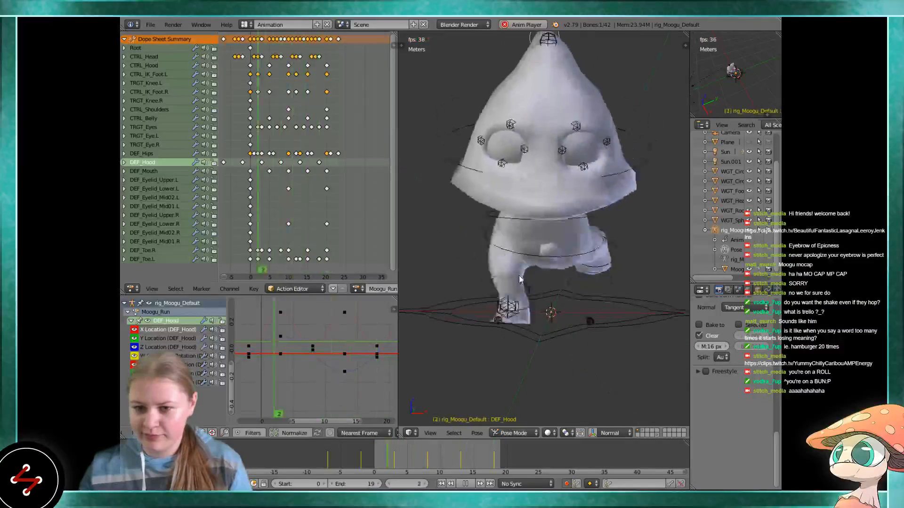
{"action": "middle_click_drag", "start_coordinate": [485, 253], "coordinate": [594, 152]}
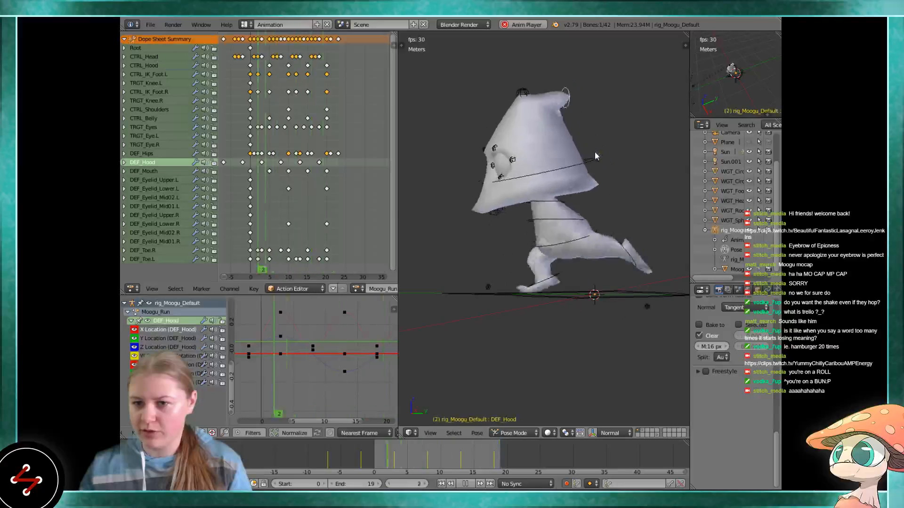
{"action": "right_click", "coordinate": [595, 151]}
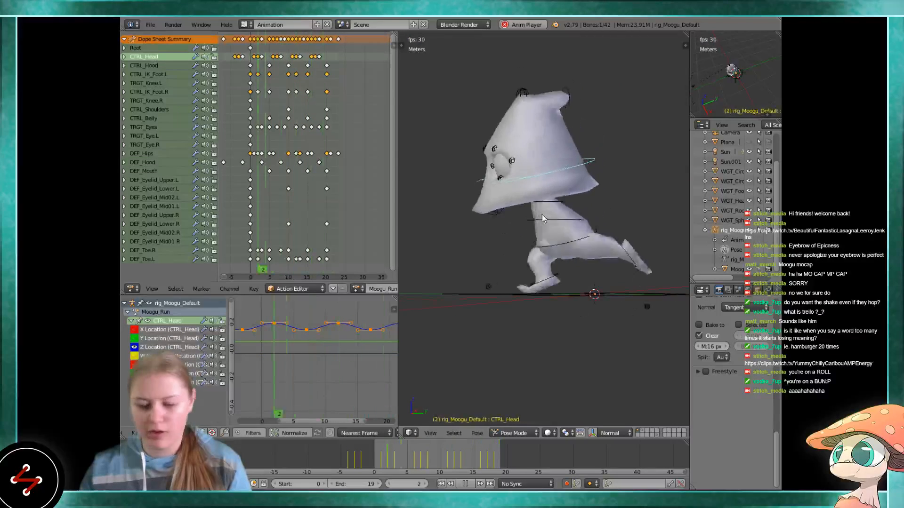
{"action": "key", "text": "KP_3"}
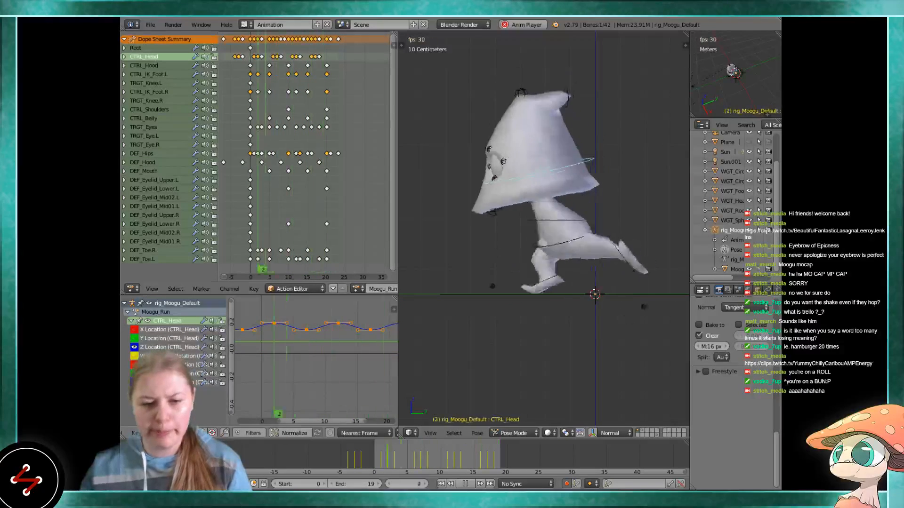
{"action": "left_click", "coordinate": [134, 347]}
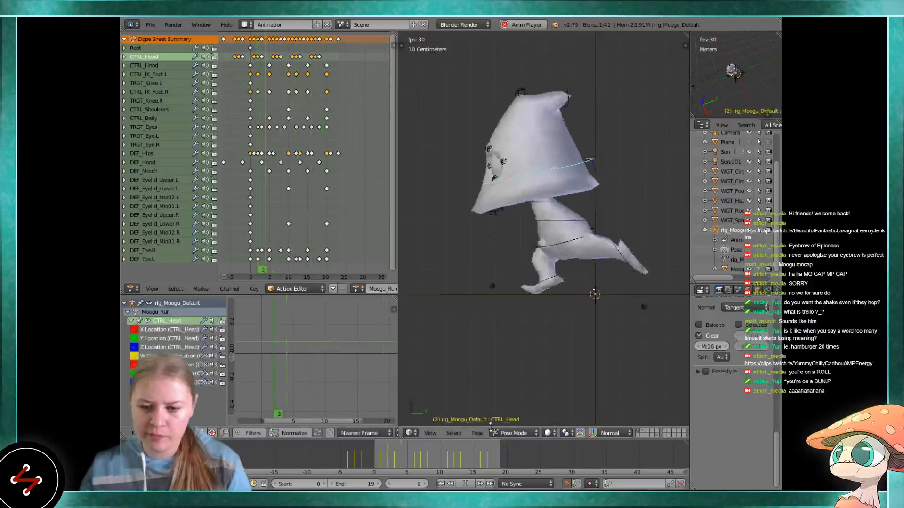
{"action": "left_click", "coordinate": [594, 434]}
{"action": "left_click", "coordinate": [594, 434]}
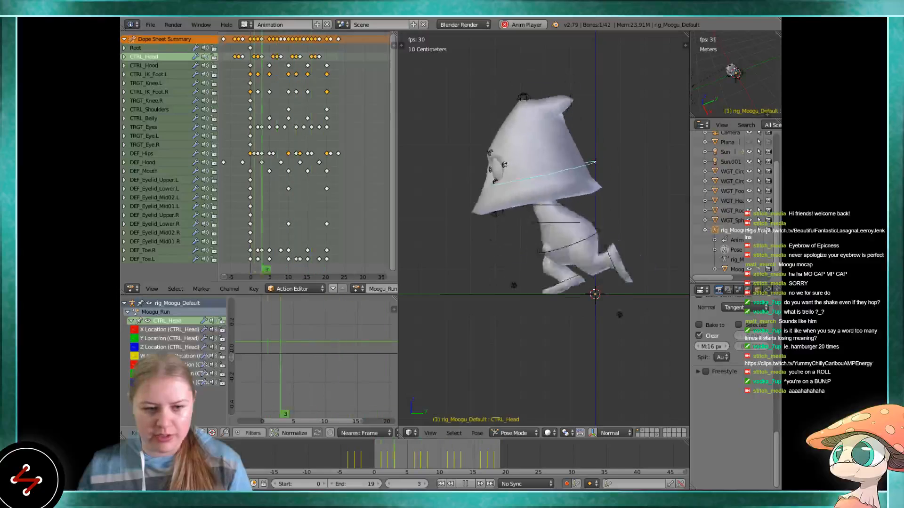
{"action": "left_click", "coordinate": [135, 364]}
Lower all keys of CTRL_Head's X Quaternion Rotation curve slightly to tilt the head back a little
{"action": "right_click", "coordinate": [314, 344]}
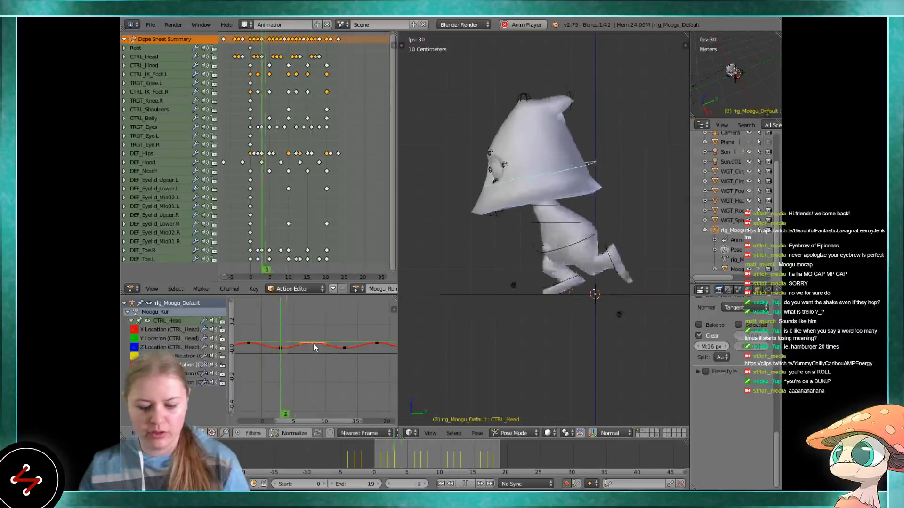
{"action": "key", "text": "a"}
{"action": "key", "text": "a"}
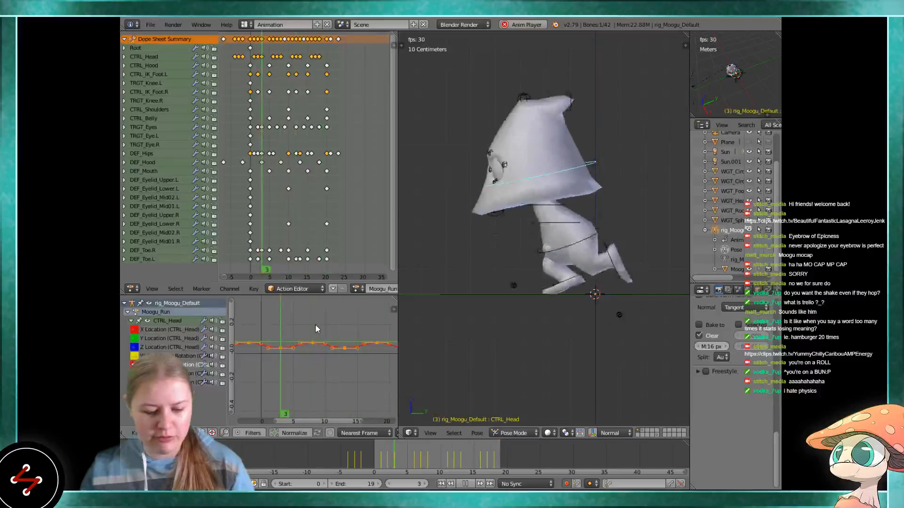
{"action": "key", "text": "g"}
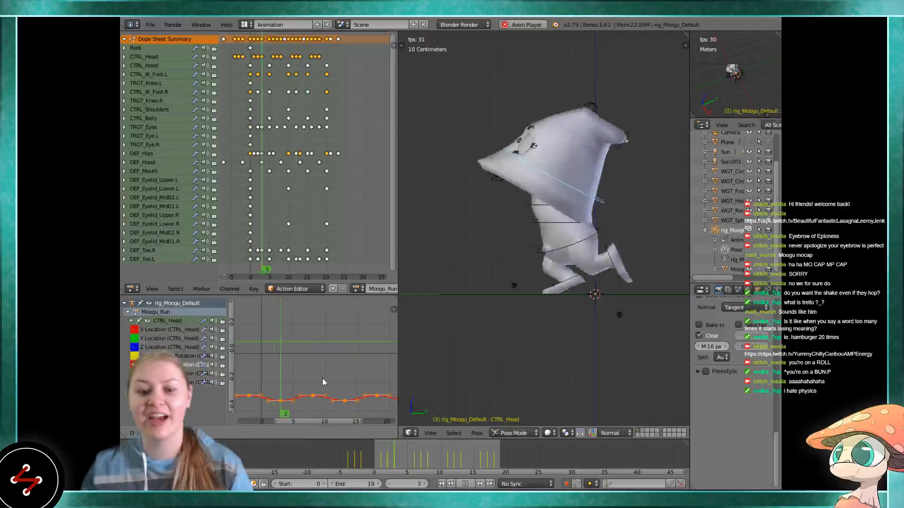
{"action": "left_click", "coordinate": [320, 330]}
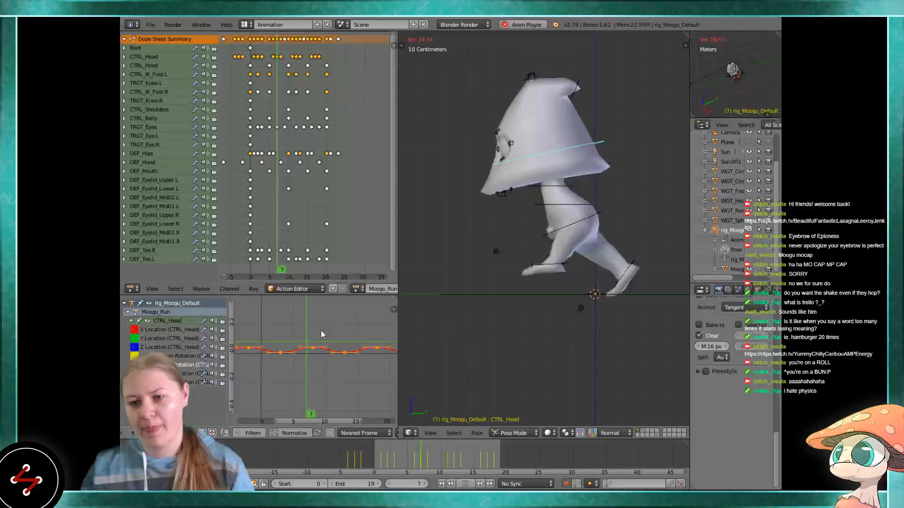
Select DEF_Hips and isolate its location curves for editing
{"action": "right_click", "coordinate": [589, 225]}
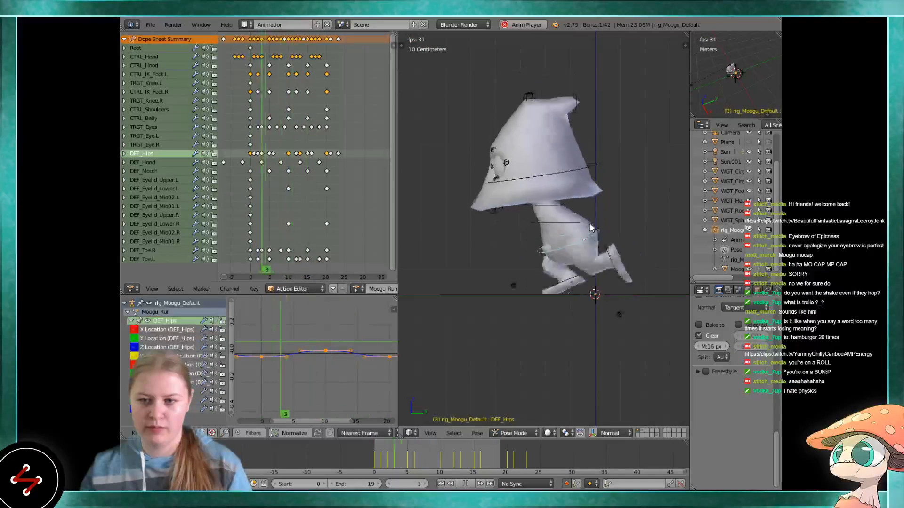
{"action": "right_click", "coordinate": [587, 148]}
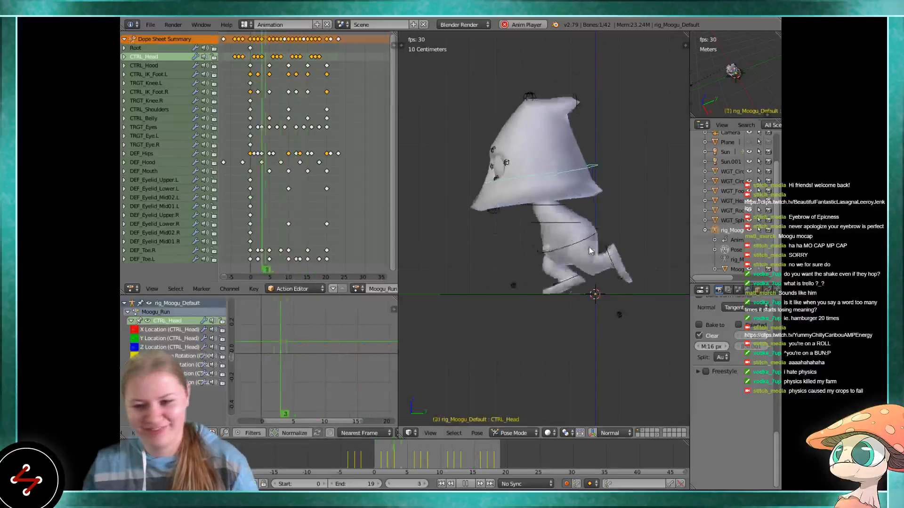
{"action": "right_click", "coordinate": [598, 224]}
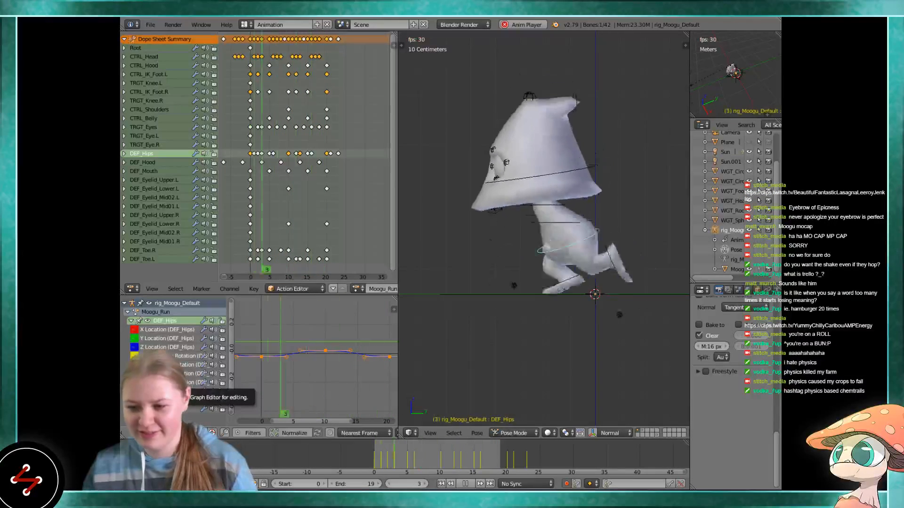
{"action": "left_click", "coordinate": [136, 345]}
Try to raise the trough keys of DEF_Hips' Y and Z Location curves and check the hips' motion in playback
{"action": "right_click", "coordinate": [299, 363]}
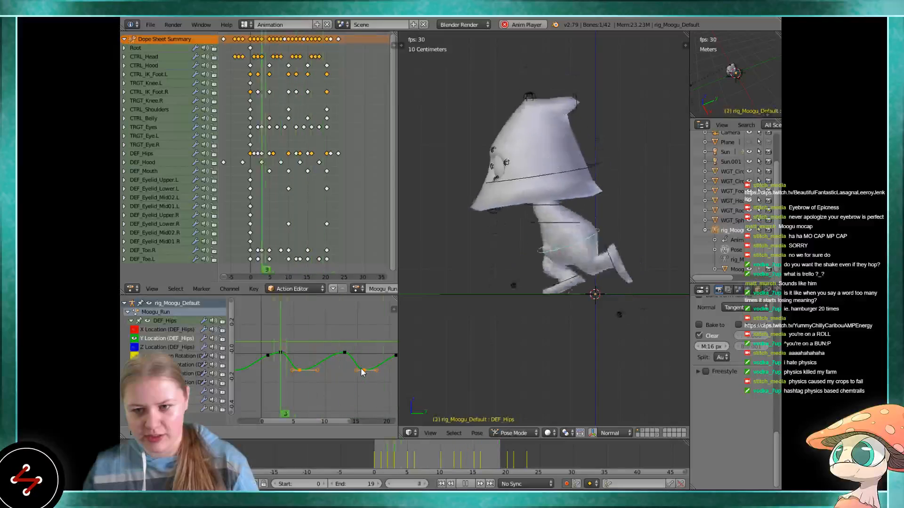
{"action": "left_click", "coordinate": [362, 366]}
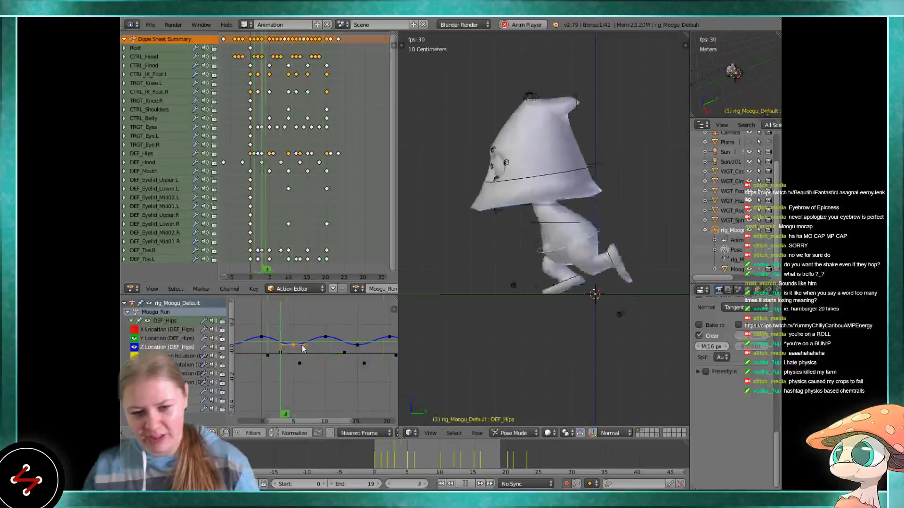
{"action": "left_click_drag", "start_coordinate": [352, 344], "coordinate": [368, 366]}
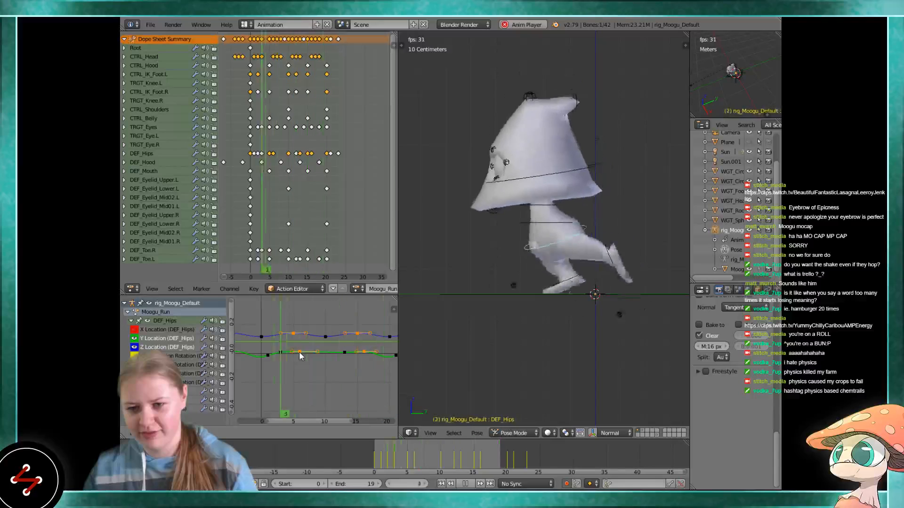
{"action": "left_click_drag", "start_coordinate": [300, 355], "coordinate": [301, 353]}
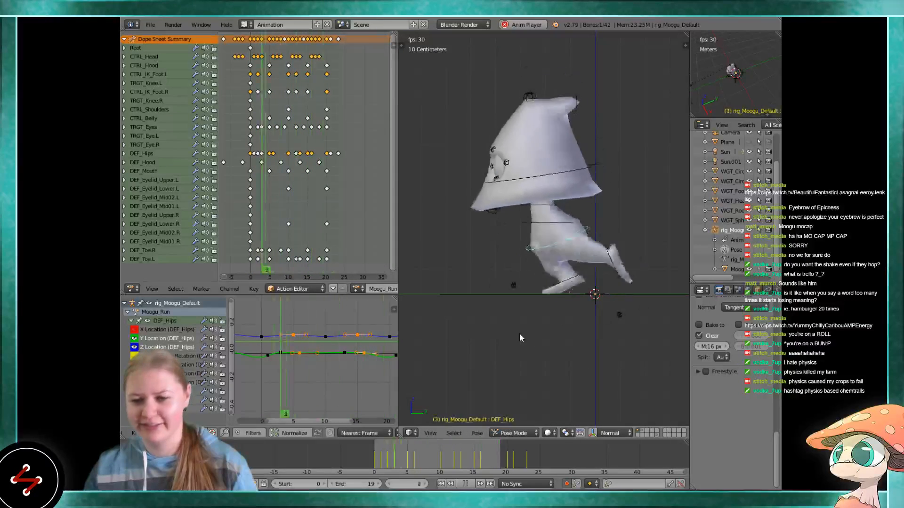
{"action": "middle_click_drag", "start_coordinate": [519, 334], "coordinate": [627, 341]}
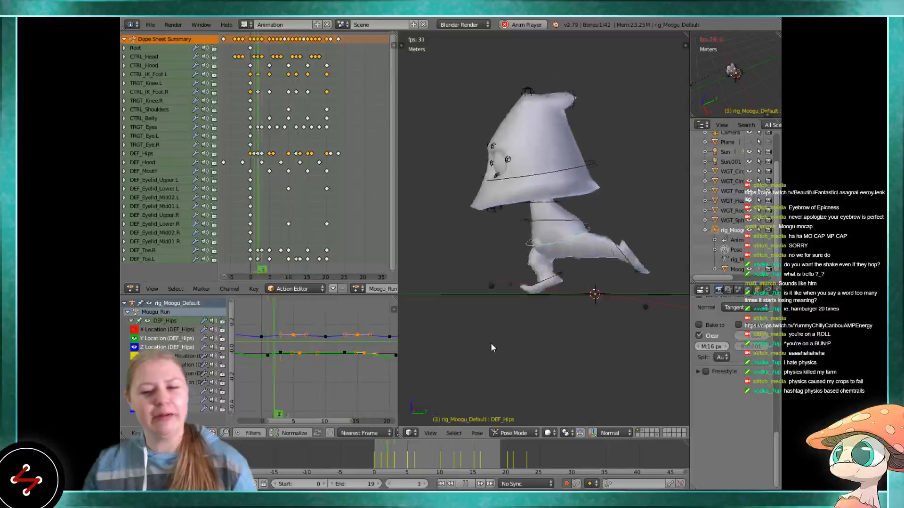
{"action": "key", "text": "KP_3"}
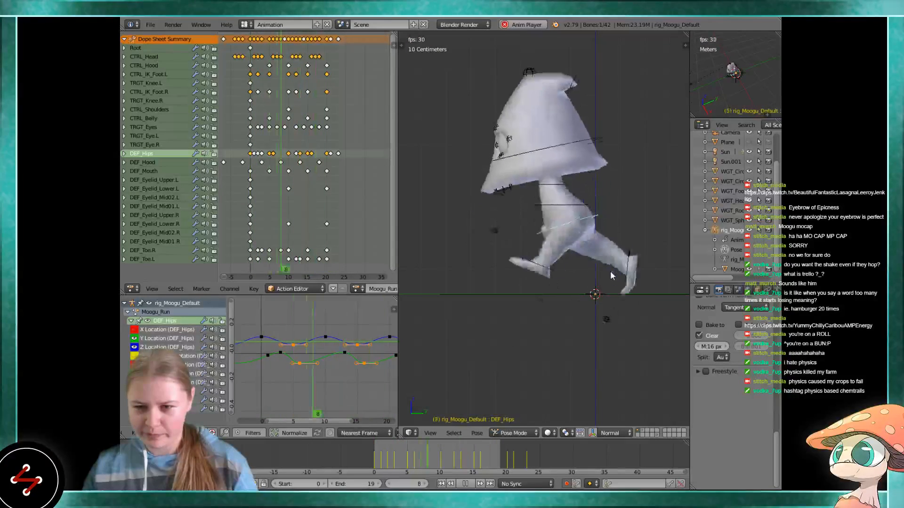
Lower the whole Z Location curve of DEF_Hips slightly, trying higher and lower positions against the playing run
{"action": "right_click", "coordinate": [293, 343]}
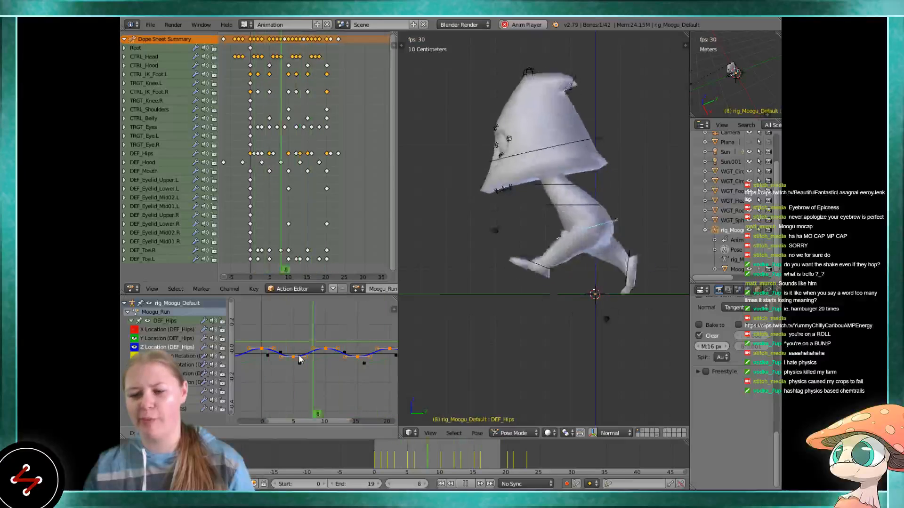
{"action": "left_click_drag", "start_coordinate": [301, 363], "coordinate": [302, 356]}
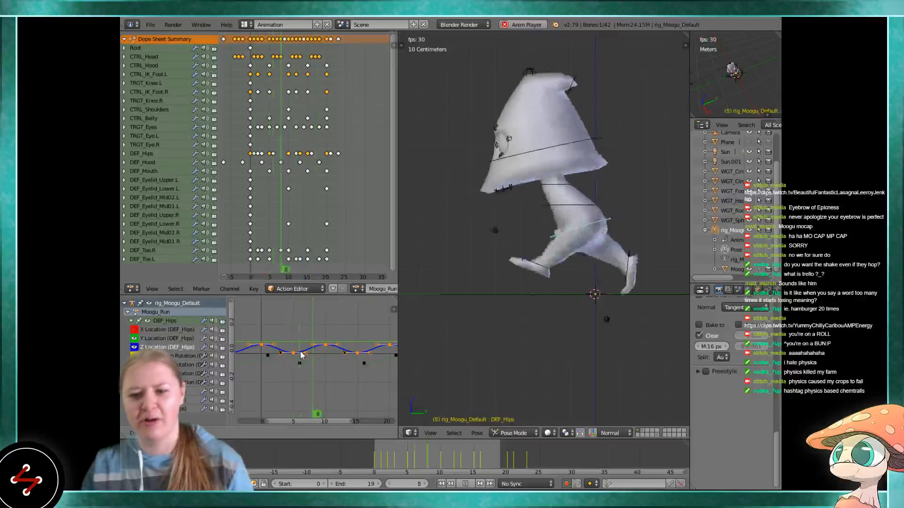
{"action": "left_click_drag", "start_coordinate": [302, 353], "coordinate": [296, 331]}
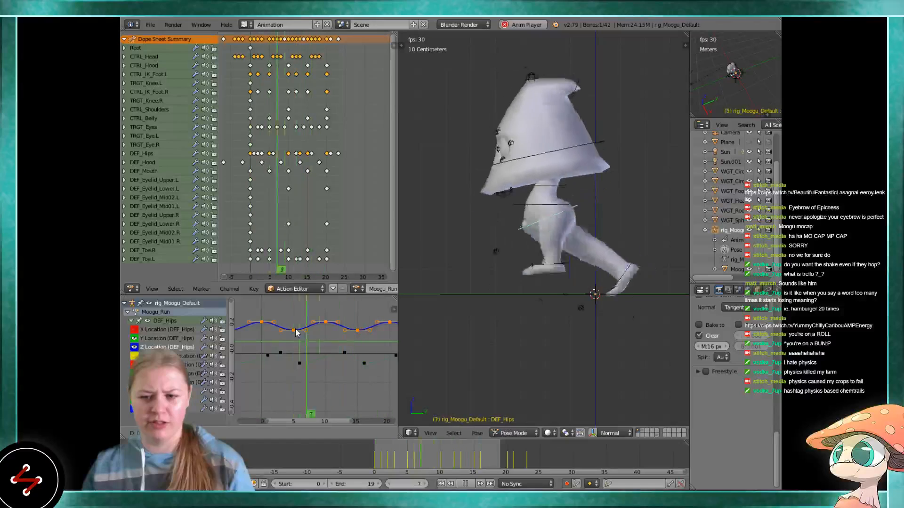
{"action": "left_click_drag", "start_coordinate": [296, 332], "coordinate": [298, 351]}
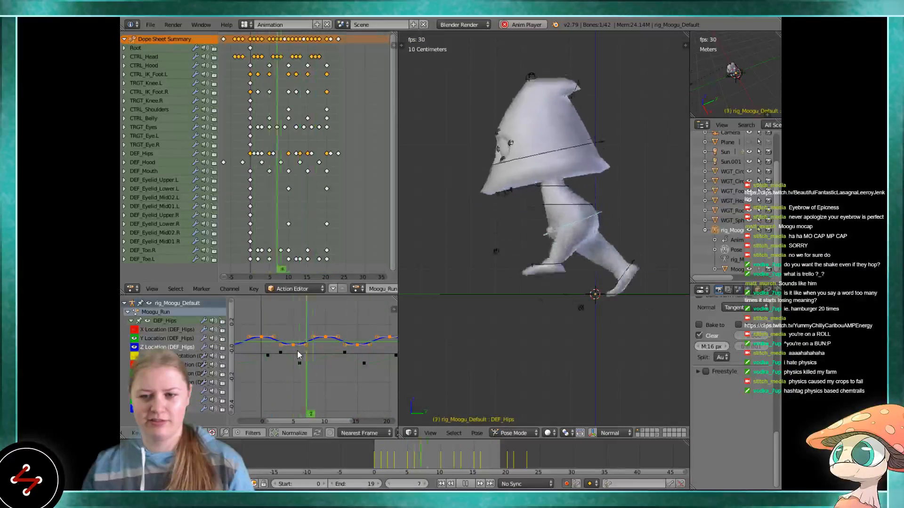
{"action": "key", "text": "g"}
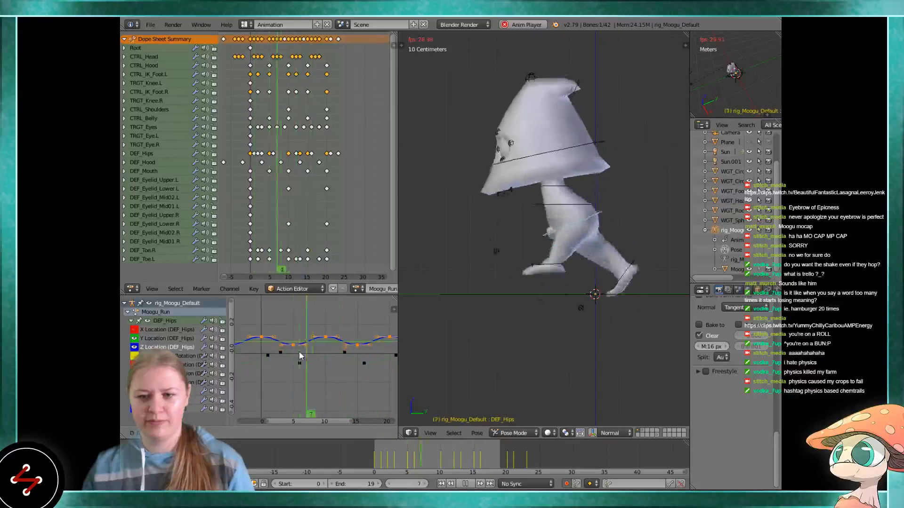
{"action": "left_click", "coordinate": [299, 361]}
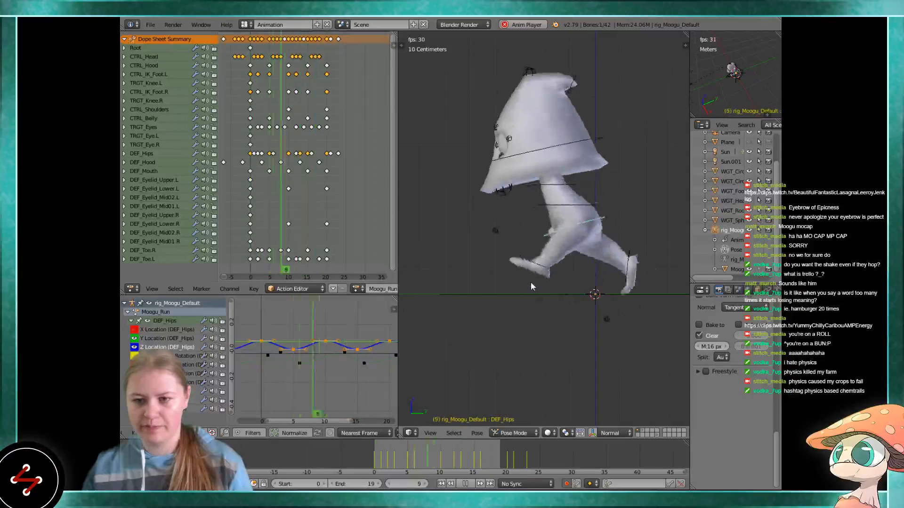
Examine the adjusted hips in the playing run cycle from the front, the side and farther away
{"action": "middle_click_drag", "start_coordinate": [530, 282], "coordinate": [570, 290]}
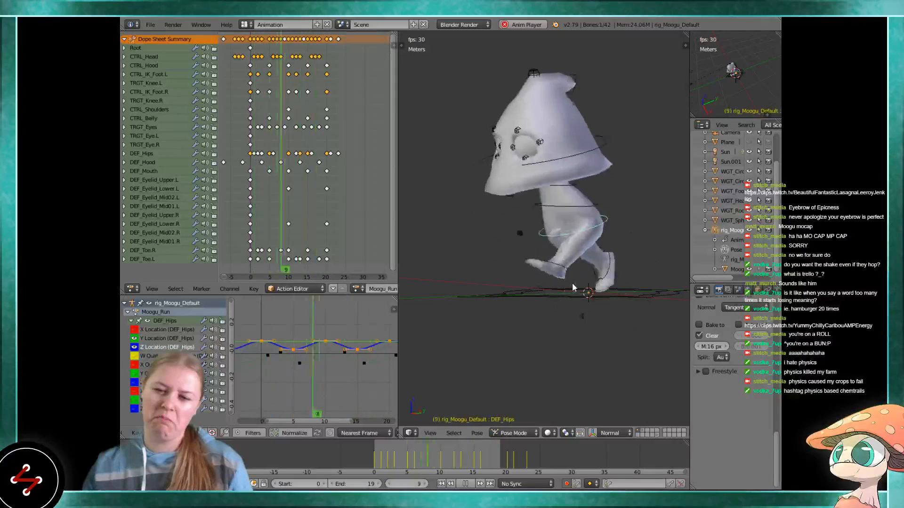
{"action": "middle_click_drag", "start_coordinate": [572, 284], "coordinate": [600, 284]}
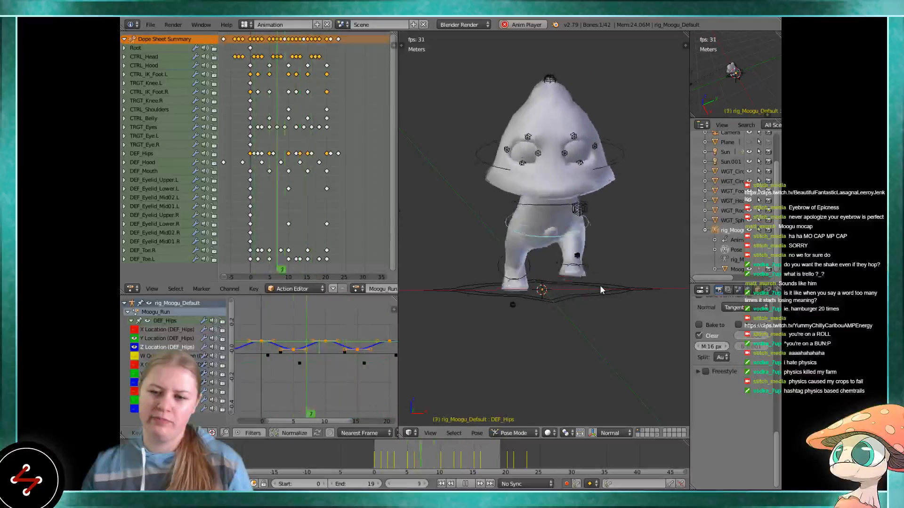
{"action": "middle_click_drag", "start_coordinate": [599, 285], "coordinate": [497, 281]}
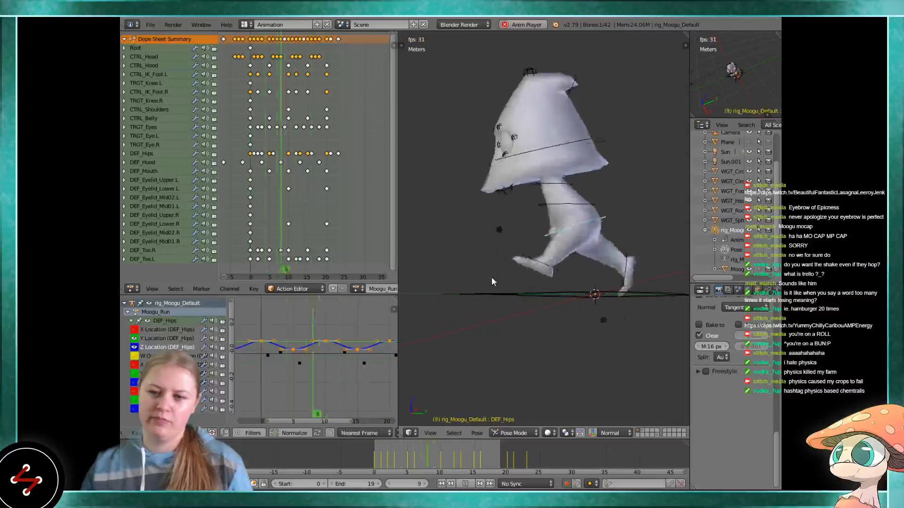
{"action": "scroll", "coordinate": [490, 278], "scroll_direction": "down", "scroll_amount": 2}
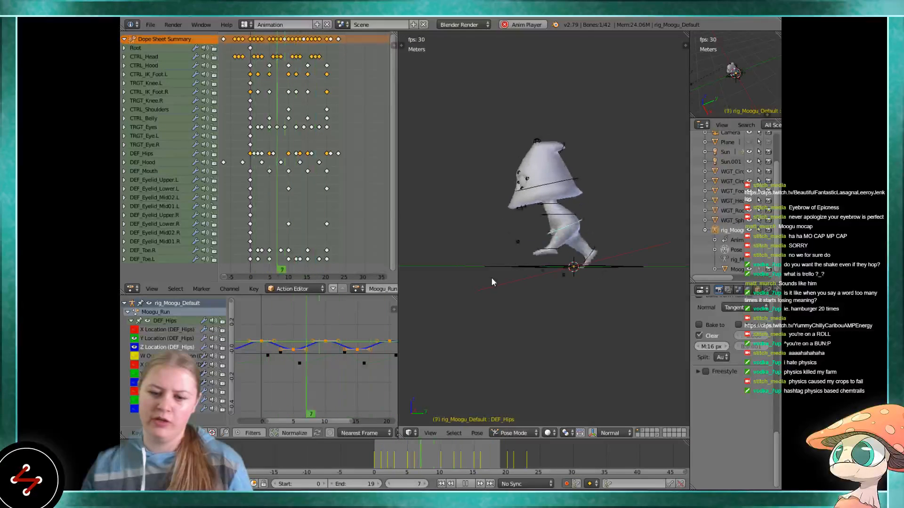
Stop playback and compare the run poses at frames 0 and 20 from the side, returning to frame 0
{"action": "key", "text": "alt+a"}
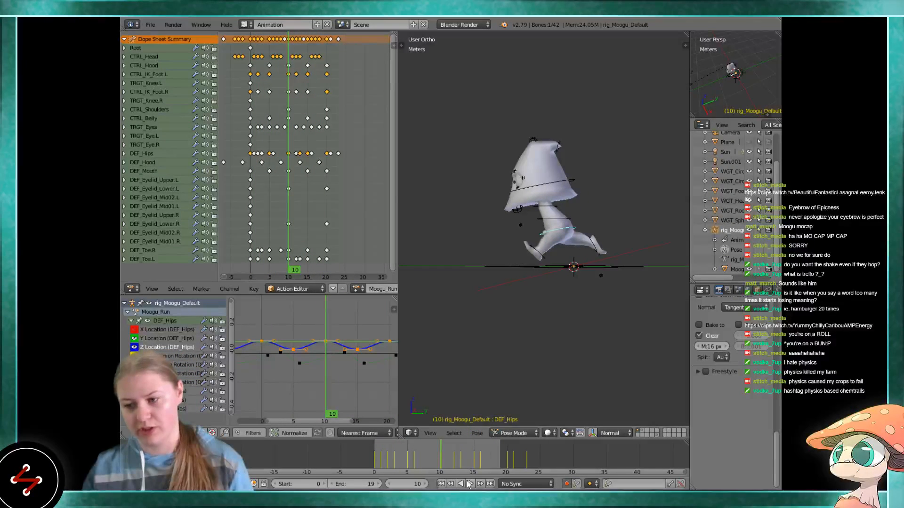
{"action": "key", "text": "KP_3"}
{"action": "scroll", "coordinate": [488, 329], "scroll_direction": "up", "scroll_amount": 3}
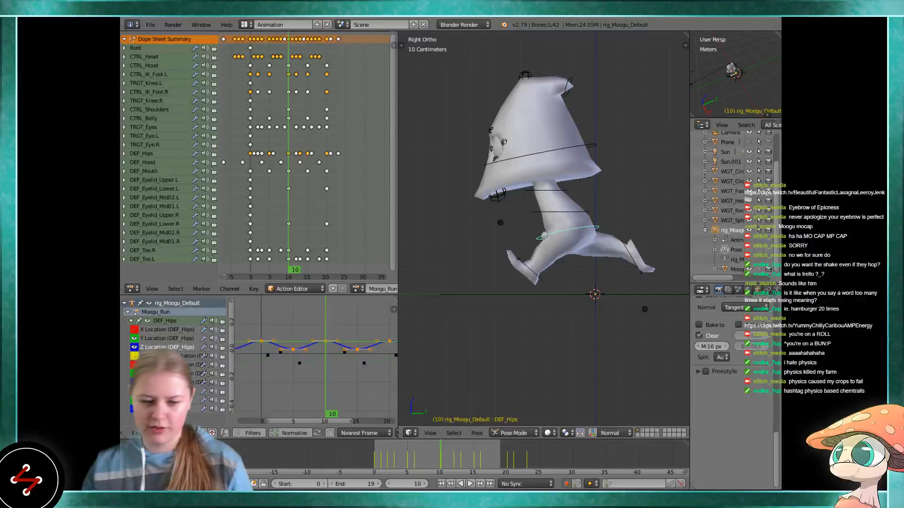
{"action": "key", "text": "alt+a"}
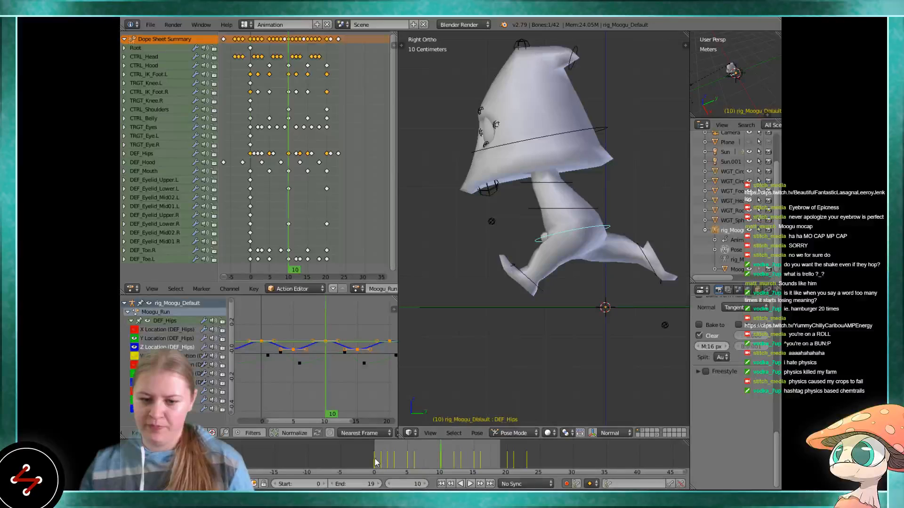
{"action": "left_click_drag", "start_coordinate": [392, 466], "coordinate": [415, 461]}
{"action": "key", "text": "Escape"}
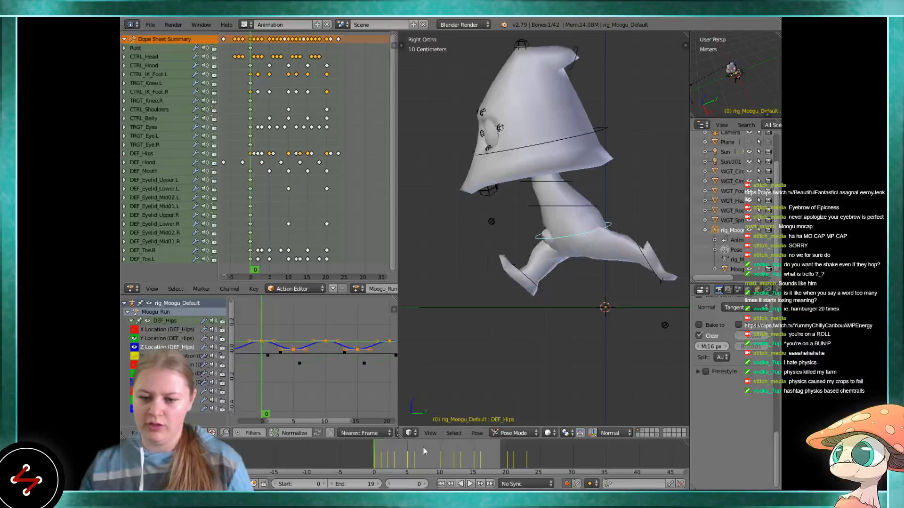
{"action": "left_click", "coordinate": [509, 454]}
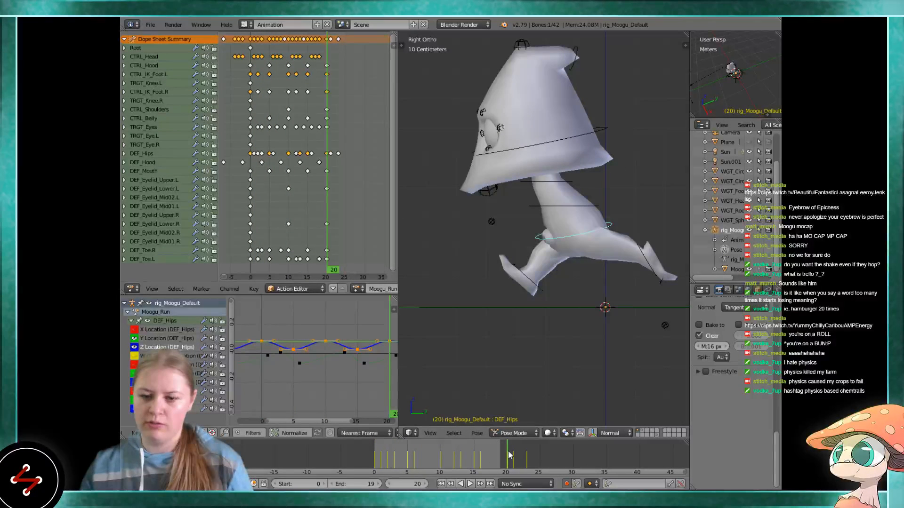
{"action": "left_click", "coordinate": [377, 459]}
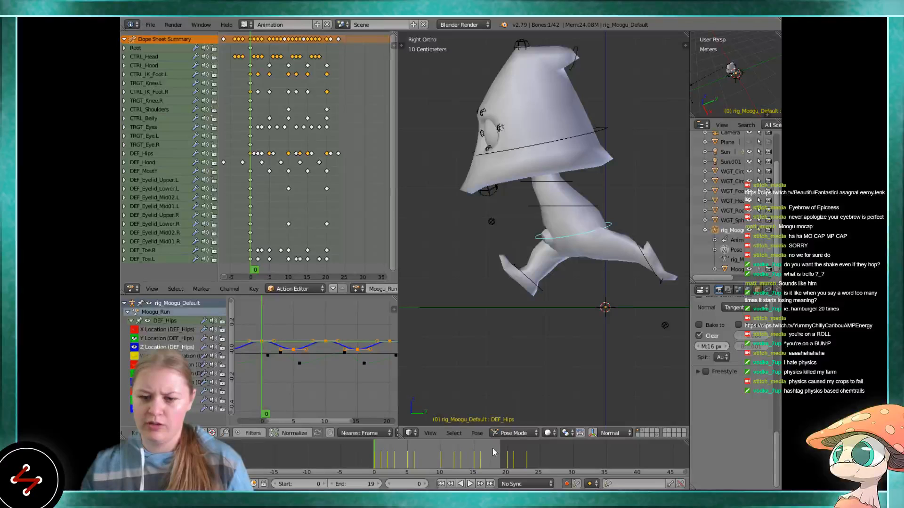
Compare the hips up close at frames 0 and 20 from the side and show the rotation manipulator on DEF_Hips
{"action": "left_click", "coordinate": [507, 456]}
{"action": "key", "text": "alt+a"}
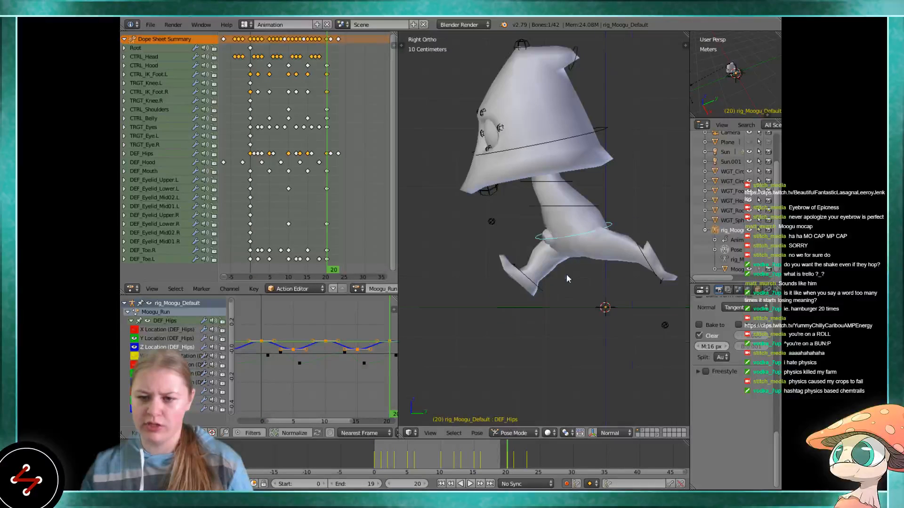
{"action": "scroll", "coordinate": [570, 280], "scroll_direction": "up", "scroll_amount": 5}
{"action": "left_click", "coordinate": [372, 455]}
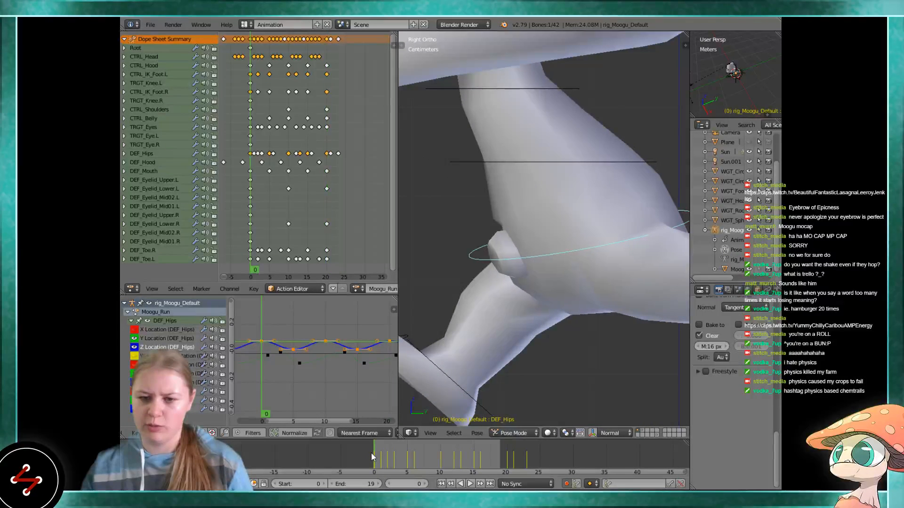
{"action": "left_click", "coordinate": [507, 456]}
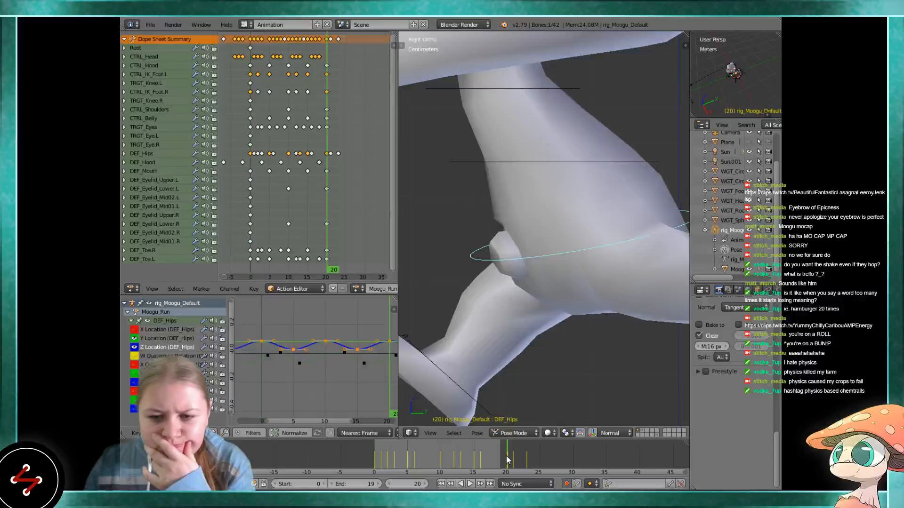
{"action": "left_click", "coordinate": [592, 433]}
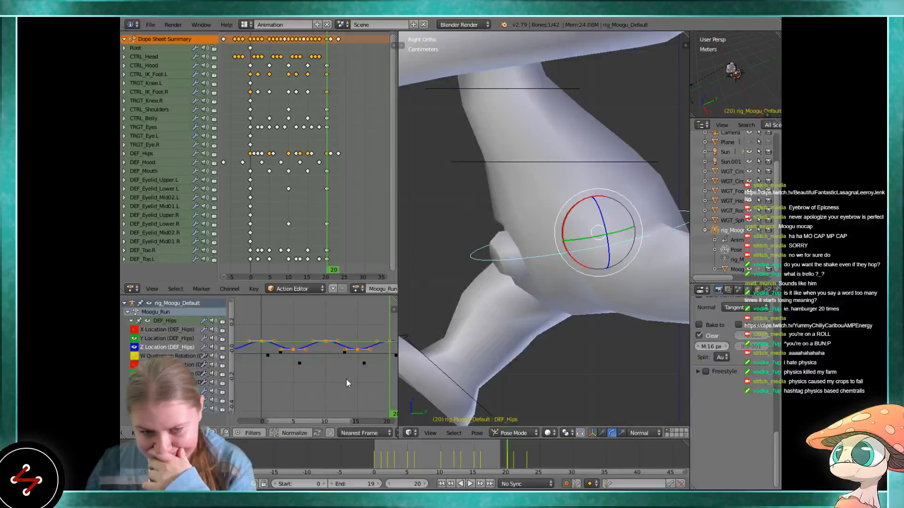
Hide the X, Y and Z Location curves of DEF_Hips and examine its quaternion rotation curves one at a time
{"action": "scroll", "coordinate": [346, 379], "scroll_direction": "down", "scroll_amount": 1}
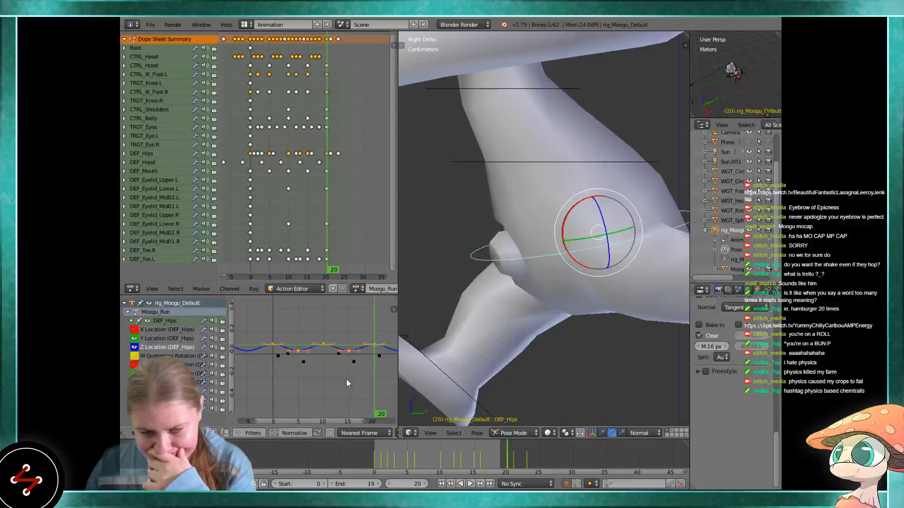
{"action": "left_click", "coordinate": [279, 355]}
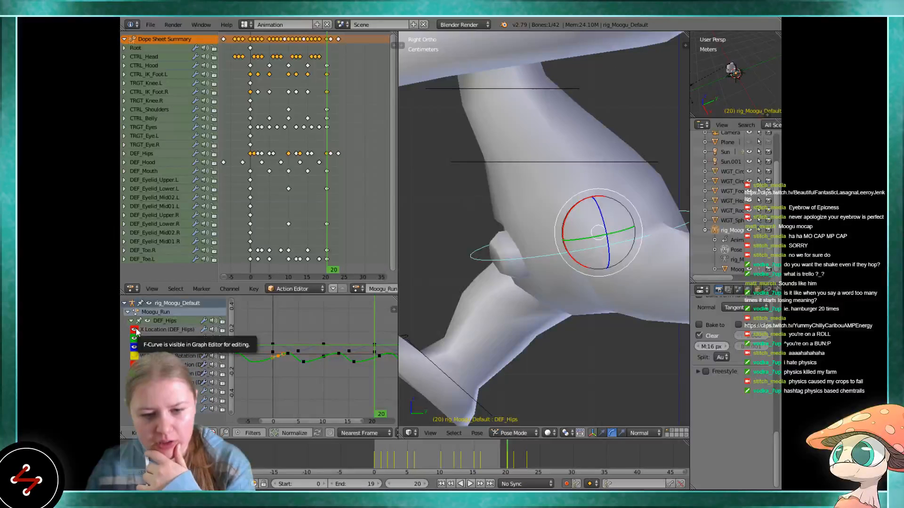
{"action": "left_click_drag", "start_coordinate": [136, 331], "coordinate": [138, 348]}
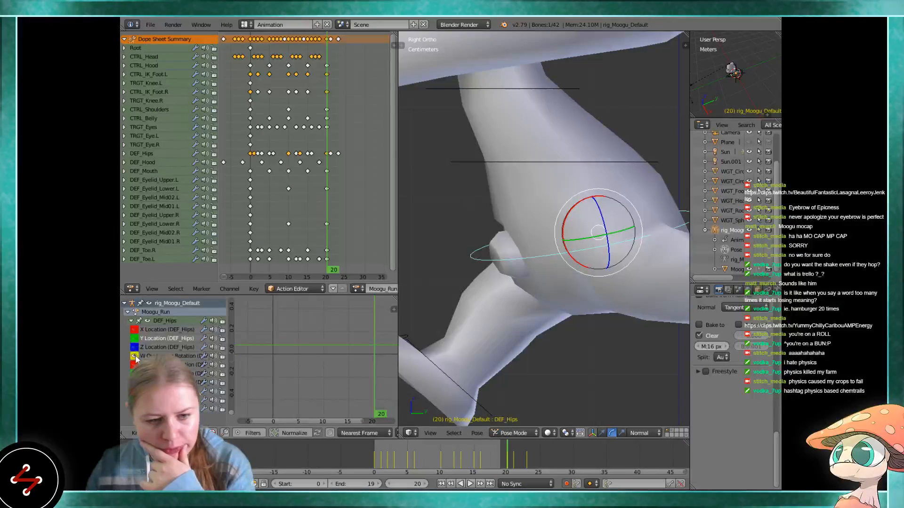
{"action": "left_click", "coordinate": [134, 356]}
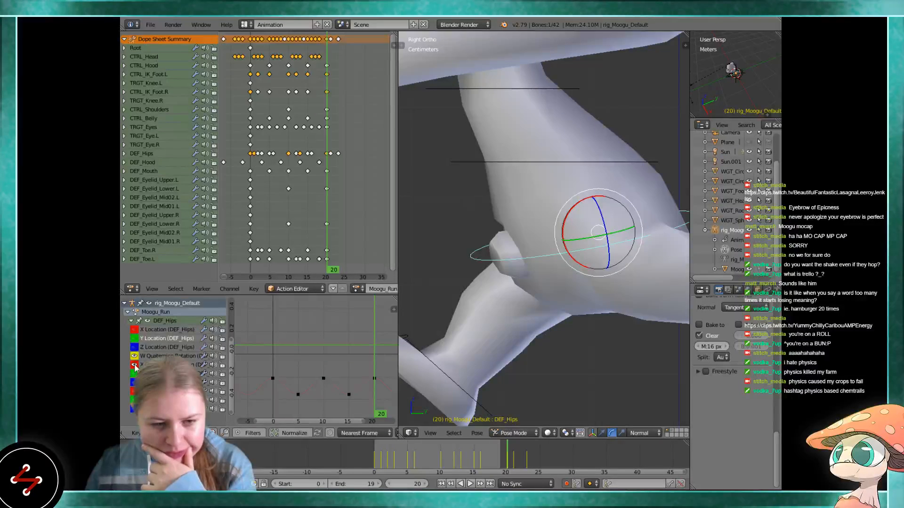
{"action": "left_click", "coordinate": [136, 367]}
{"action": "left_click", "coordinate": [134, 374]}
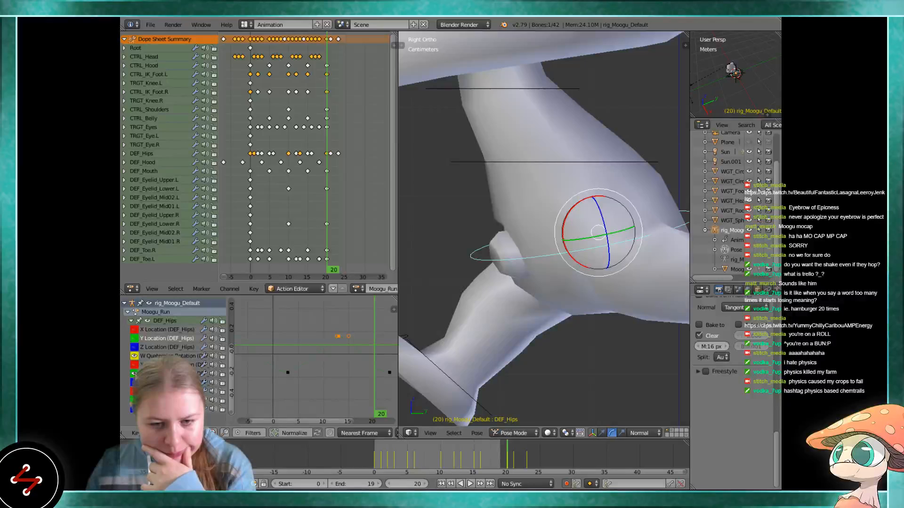
Compare the Y Quaternion keys at frames 3 and 23 and the Z Quaternion keys at frames 0 and 20, then hide both curves
{"action": "left_click", "coordinate": [288, 376]}
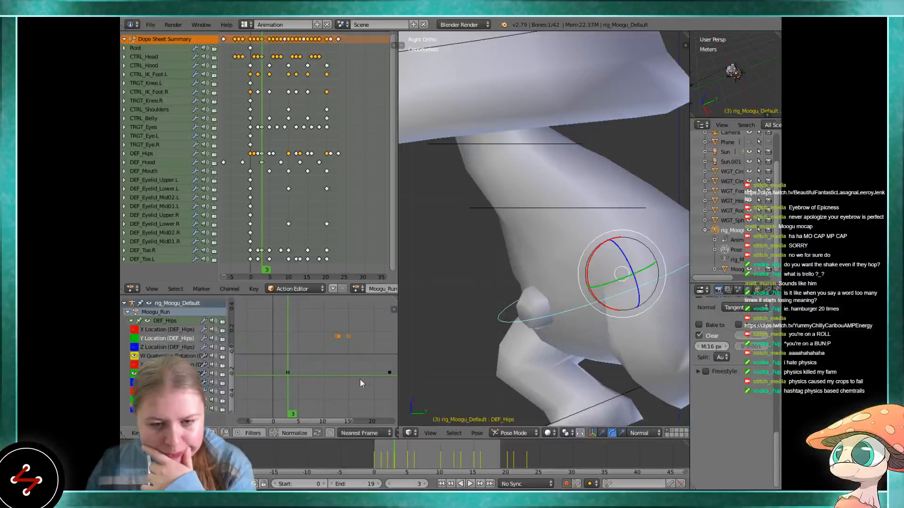
{"action": "left_click", "coordinate": [389, 373]}
{"action": "scroll", "coordinate": [377, 382], "scroll_direction": "down", "scroll_amount": 1}
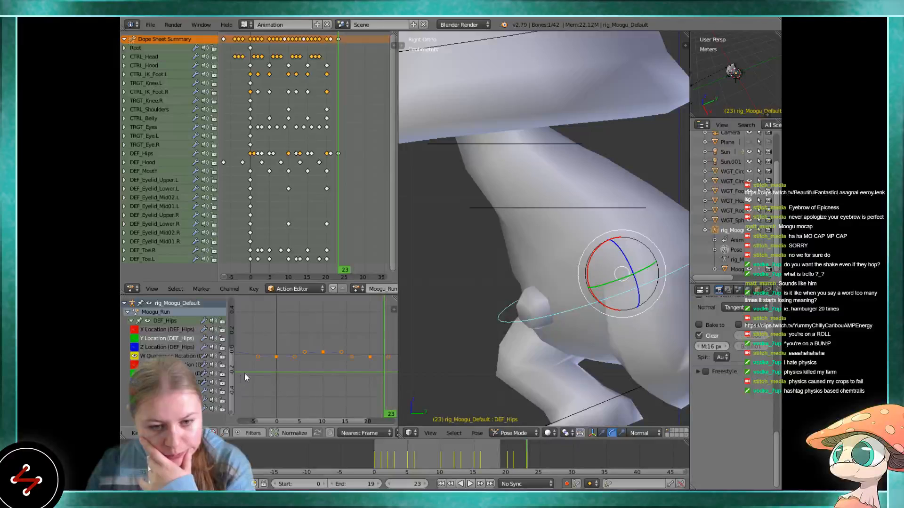
{"action": "left_click", "coordinate": [278, 355]}
{"action": "left_click", "coordinate": [370, 360]}
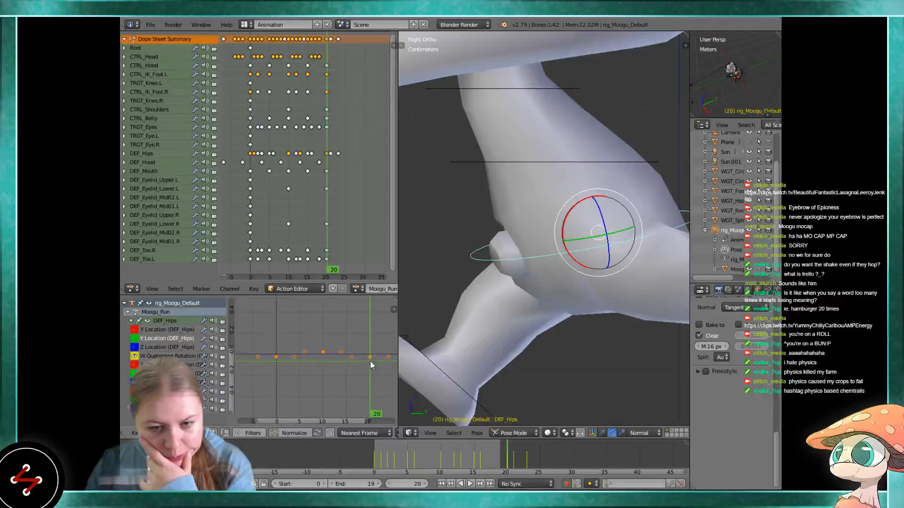
{"action": "left_click", "coordinate": [134, 382]}
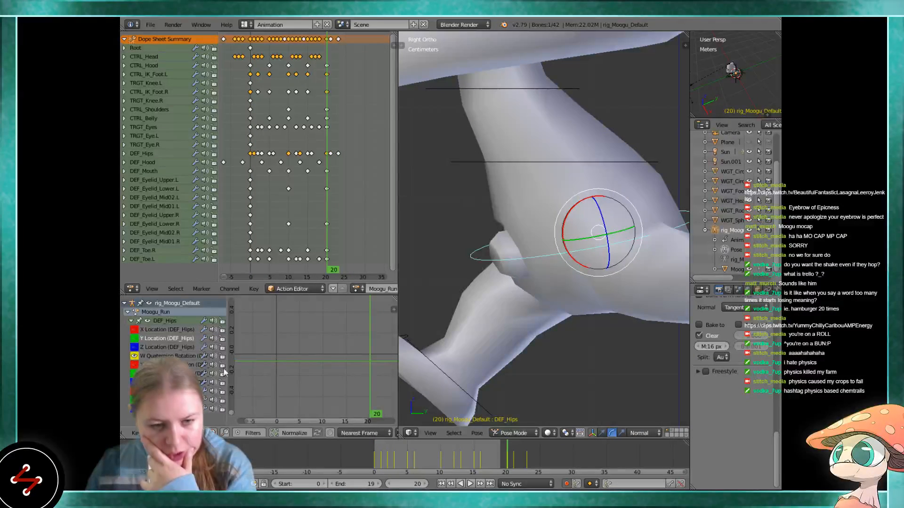
Compare the W Quaternion Rotation curve of DEF_Hips at frames 0 and 20, then hide it
{"action": "scroll", "coordinate": [285, 354], "scroll_direction": "down", "scroll_amount": 14}
{"action": "scroll", "coordinate": [281, 371], "scroll_direction": "up", "scroll_amount": 7}
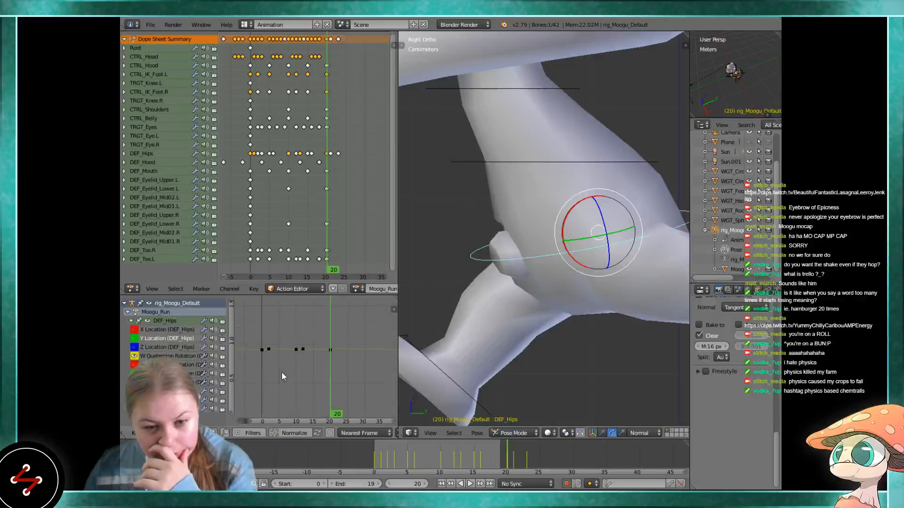
{"action": "middle_click_drag", "start_coordinate": [282, 371], "coordinate": [321, 358]}
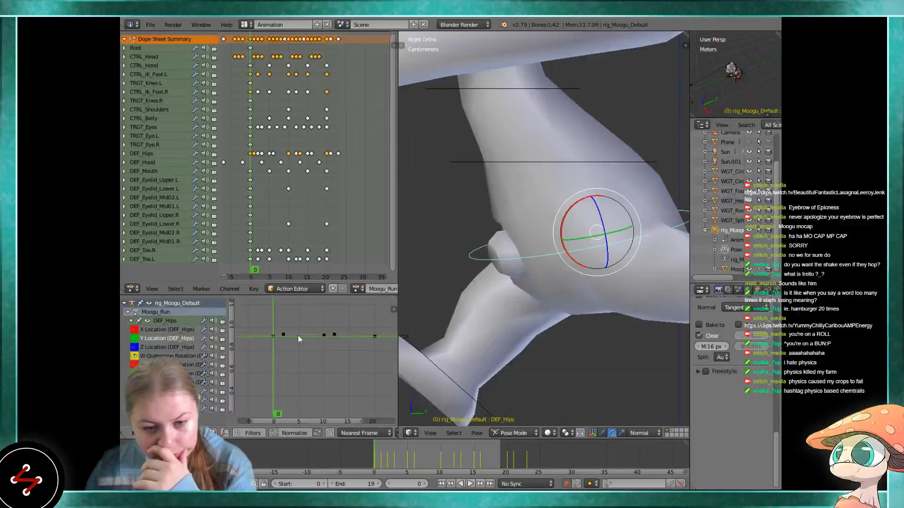
{"action": "left_click_drag", "start_coordinate": [369, 340], "coordinate": [375, 342]}
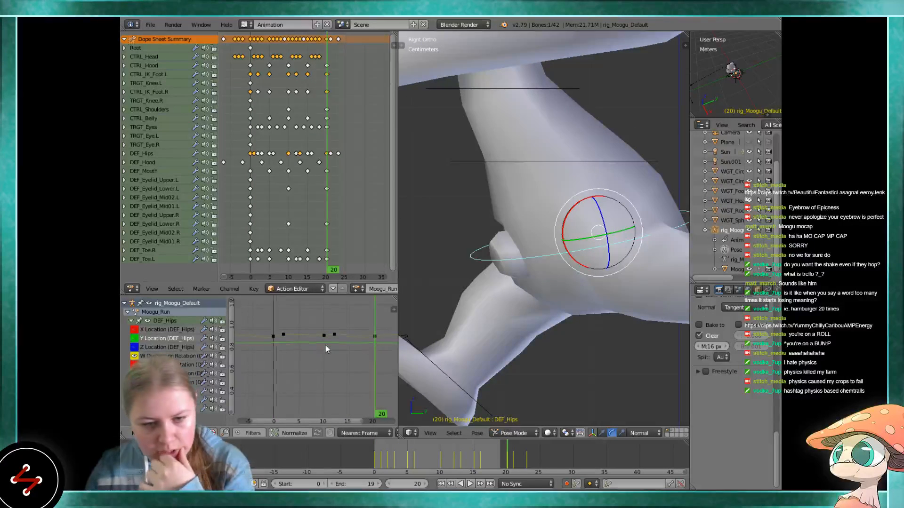
{"action": "scroll", "coordinate": [325, 344], "scroll_direction": "down", "scroll_amount": 3}
{"action": "middle_click_drag", "start_coordinate": [325, 343], "coordinate": [323, 324]}
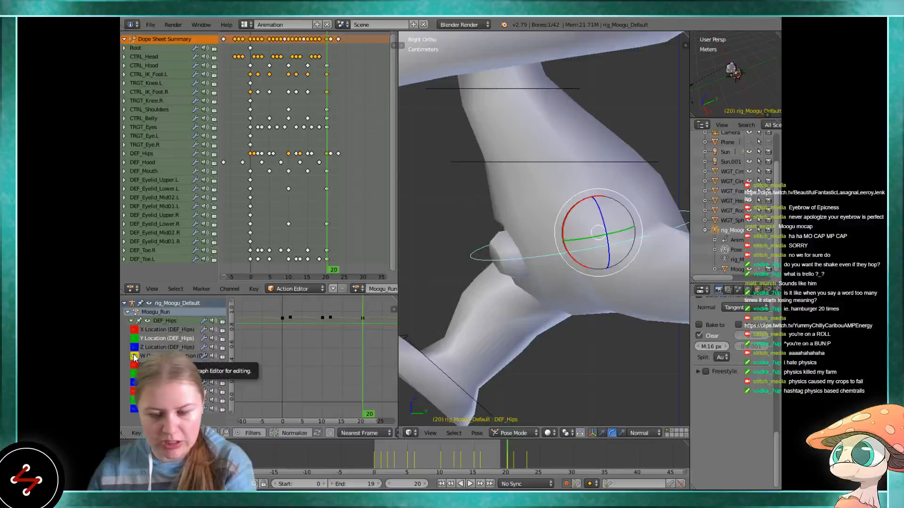
{"action": "left_click", "coordinate": [136, 357]}
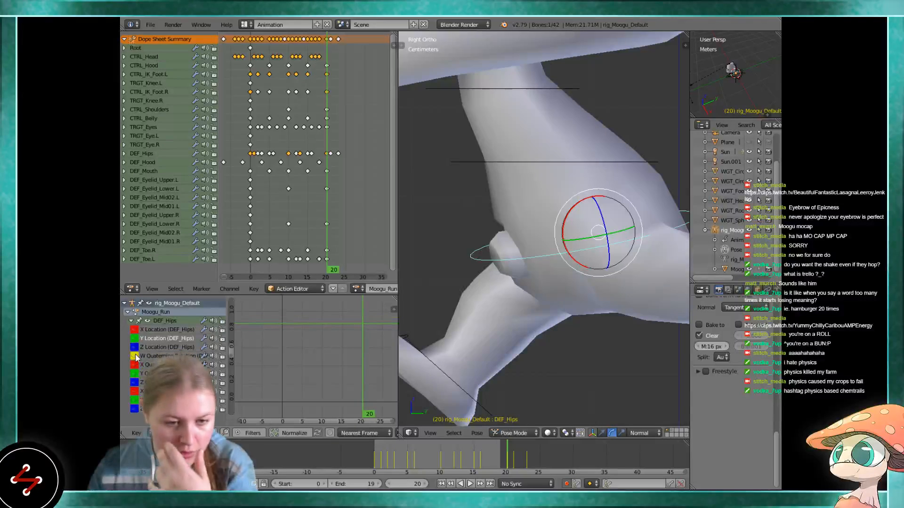
Show the scale curves of DEF_Hips, examine their keys and hide them again
{"action": "left_click", "coordinate": [135, 391]}
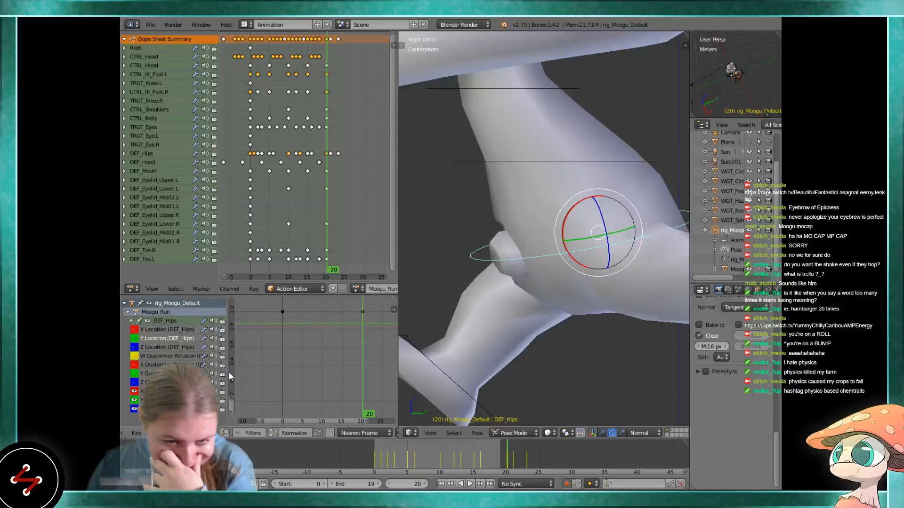
{"action": "scroll", "coordinate": [273, 366], "scroll_direction": "down", "scroll_amount": 4}
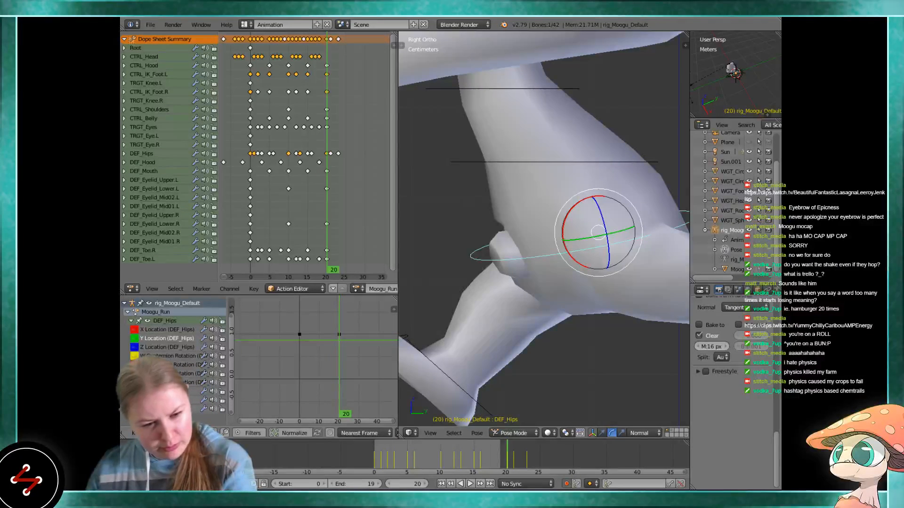
{"action": "left_click", "coordinate": [135, 391]}
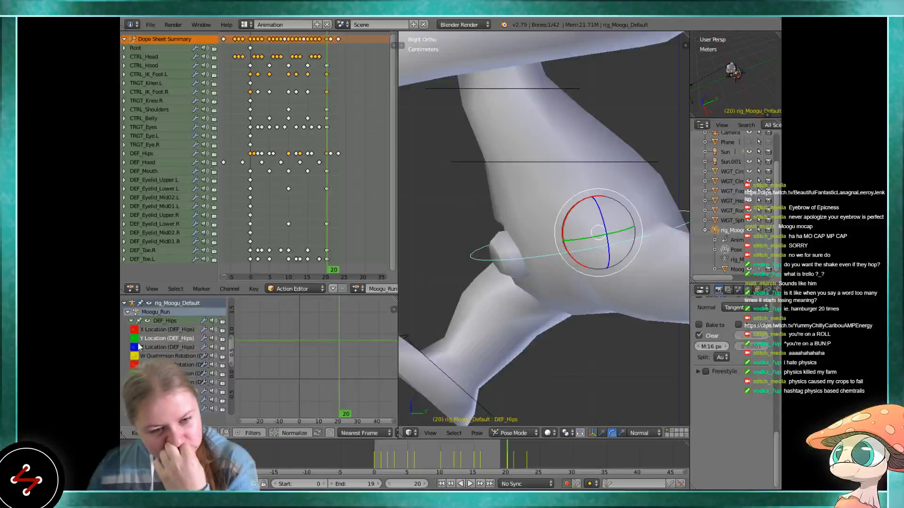
Show the X, Y and Z Location curves of DEF_Hips again and compare their values at frames 0 and 20
{"action": "left_click_drag", "start_coordinate": [135, 330], "coordinate": [135, 357]}
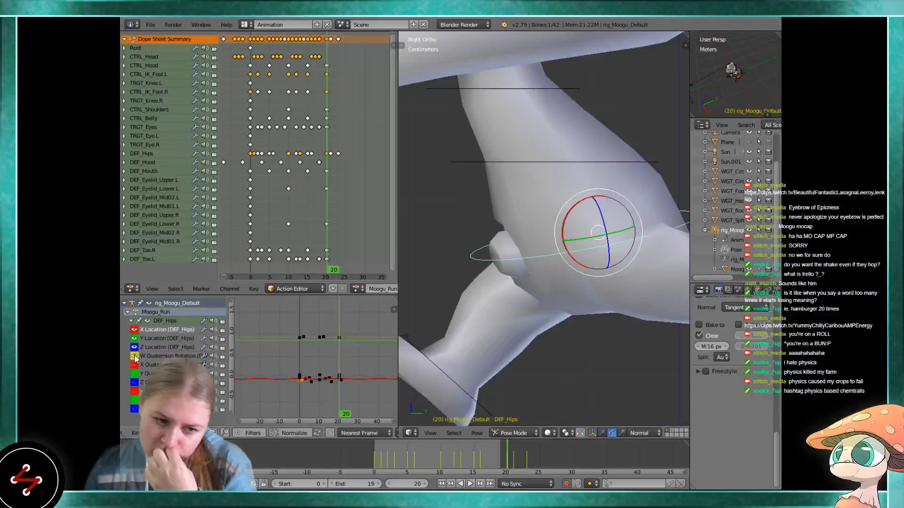
{"action": "middle_click_drag", "start_coordinate": [290, 366], "coordinate": [304, 344]}
{"action": "scroll", "coordinate": [281, 355], "scroll_direction": "up", "scroll_amount": 10}
{"action": "scroll", "coordinate": [304, 344], "scroll_direction": "up", "scroll_amount": 5}
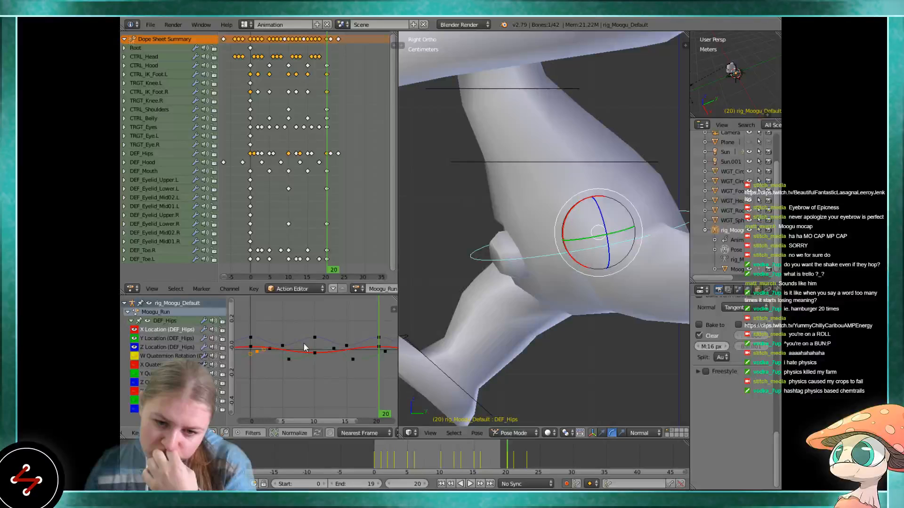
{"action": "left_click_drag", "start_coordinate": [380, 357], "coordinate": [383, 358]}
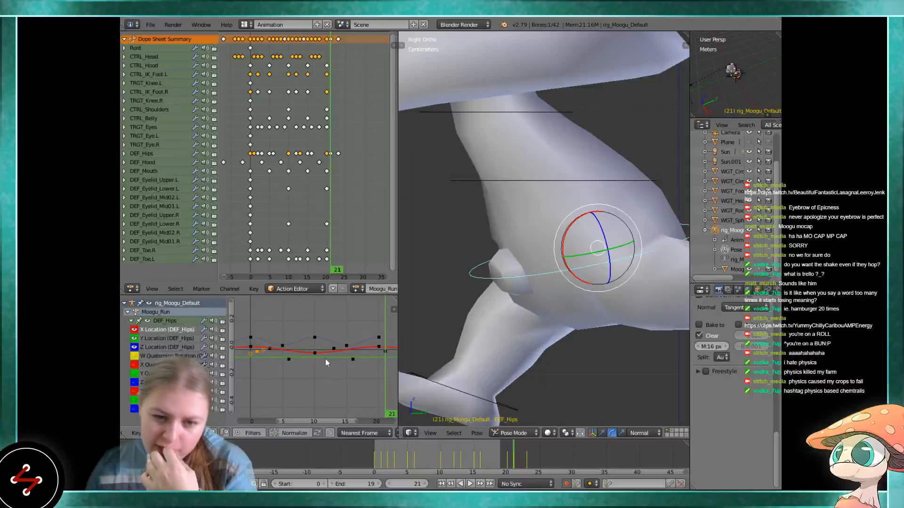
{"action": "left_click", "coordinate": [247, 354]}
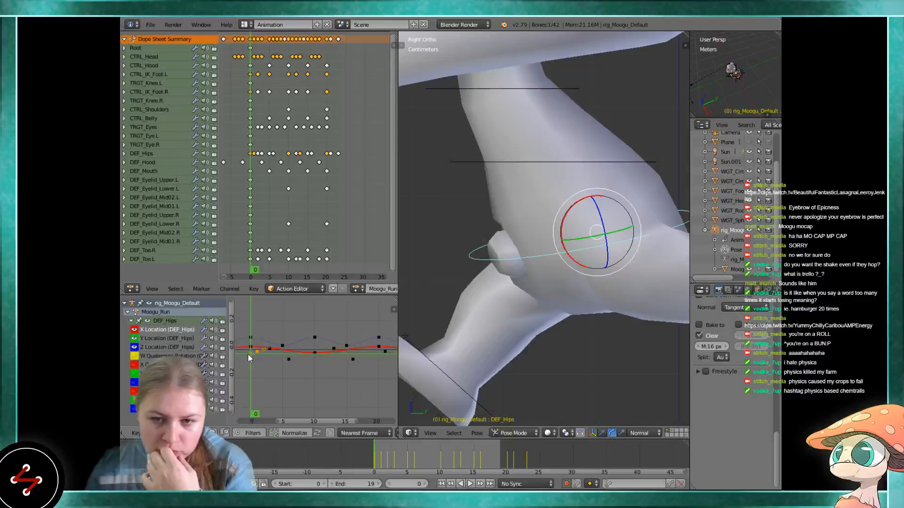
{"action": "left_click", "coordinate": [378, 350]}
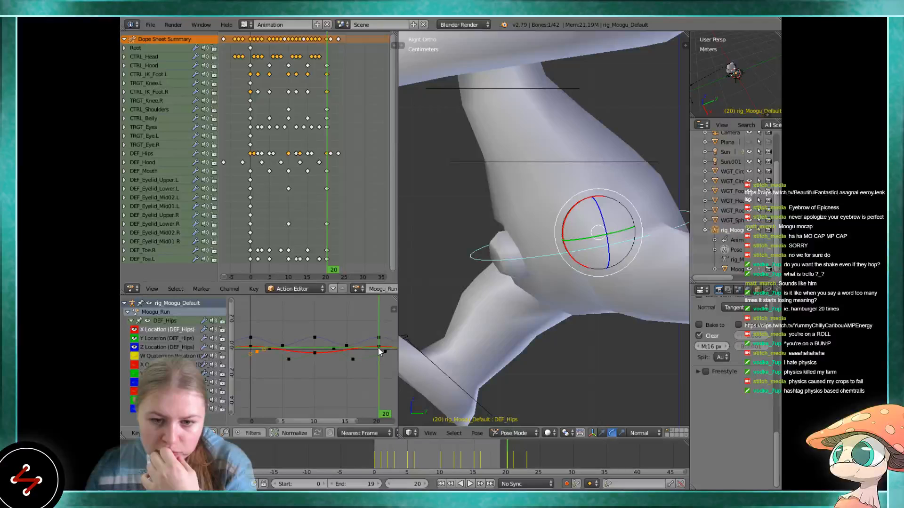
{"action": "left_click", "coordinate": [248, 346]}
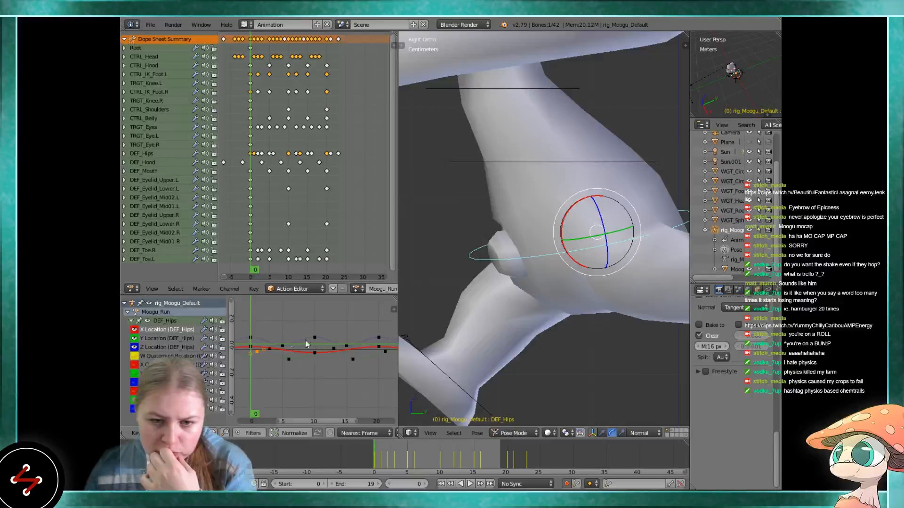
{"action": "left_click", "coordinate": [376, 346]}
Select the Root bone and expand its channels to examine its curves, then reselect DEF_Hips in the side view
{"action": "scroll", "coordinate": [605, 342], "scroll_direction": "down", "scroll_amount": 4}
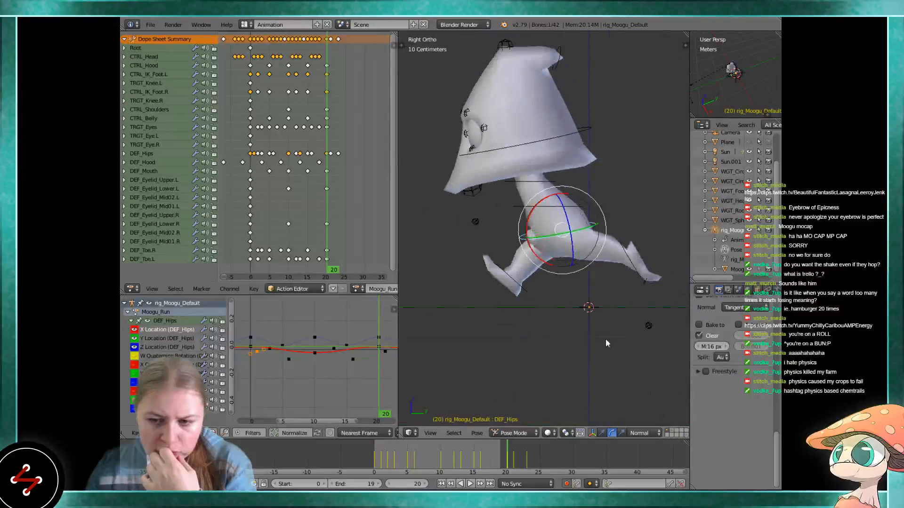
{"action": "middle_click_drag", "start_coordinate": [591, 319], "coordinate": [587, 323]}
{"action": "right_click", "coordinate": [586, 323]}
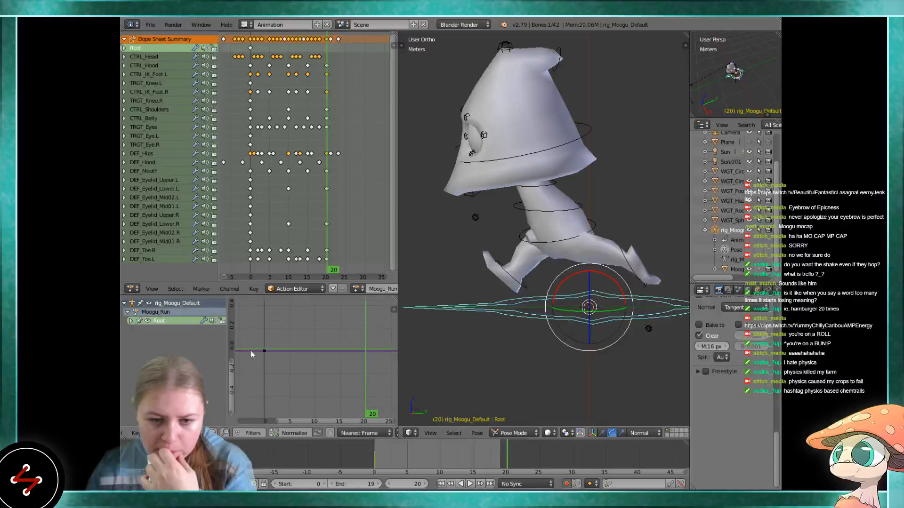
{"action": "left_click", "coordinate": [130, 322]}
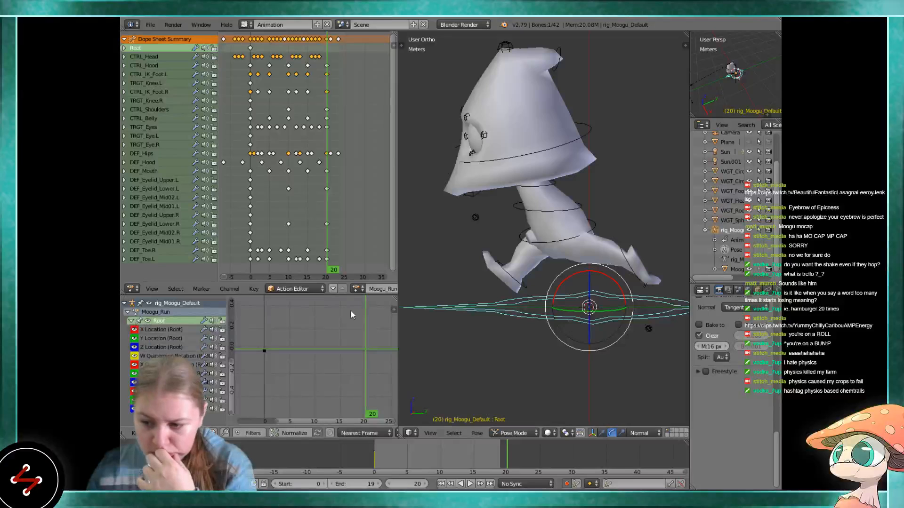
{"action": "right_click", "coordinate": [521, 241]}
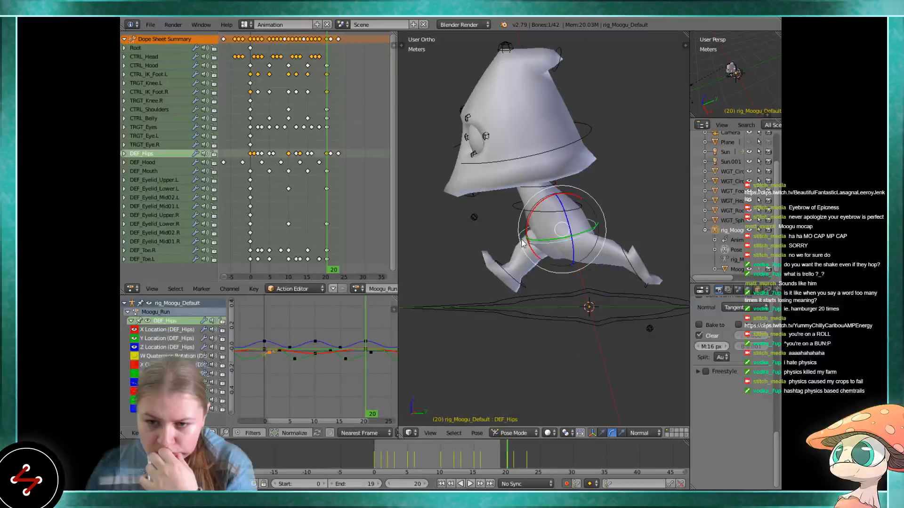
{"action": "key", "text": "KP_3"}
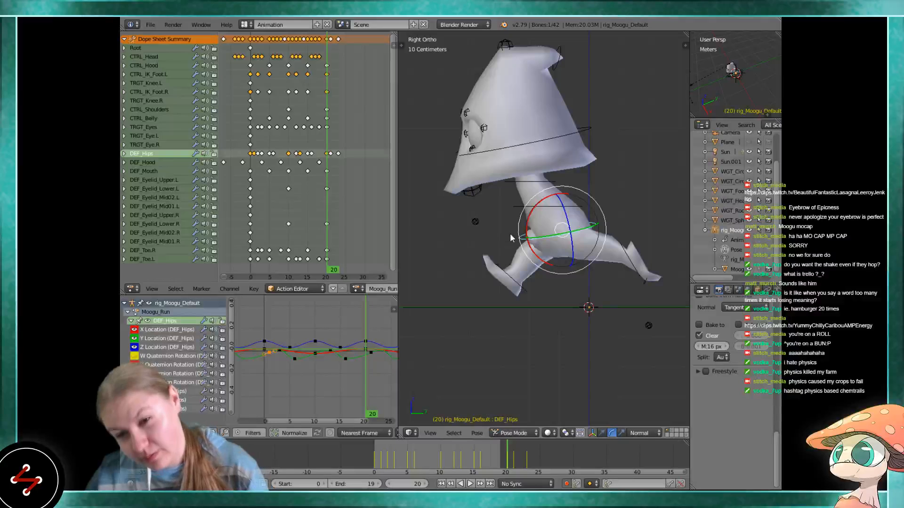
Compare the whole character's side pose at frames 0 and 20 with DEF_Hips selected
{"action": "left_click", "coordinate": [372, 448]}
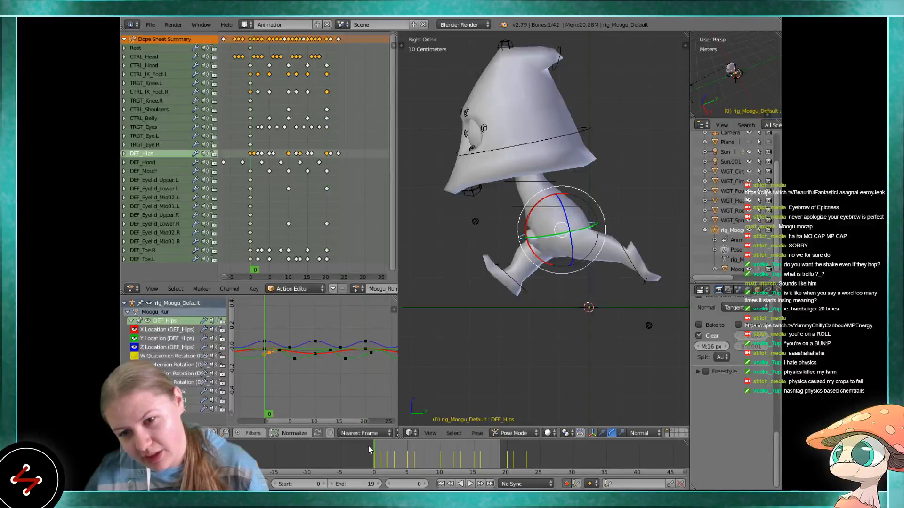
{"action": "left_click", "coordinate": [507, 448]}
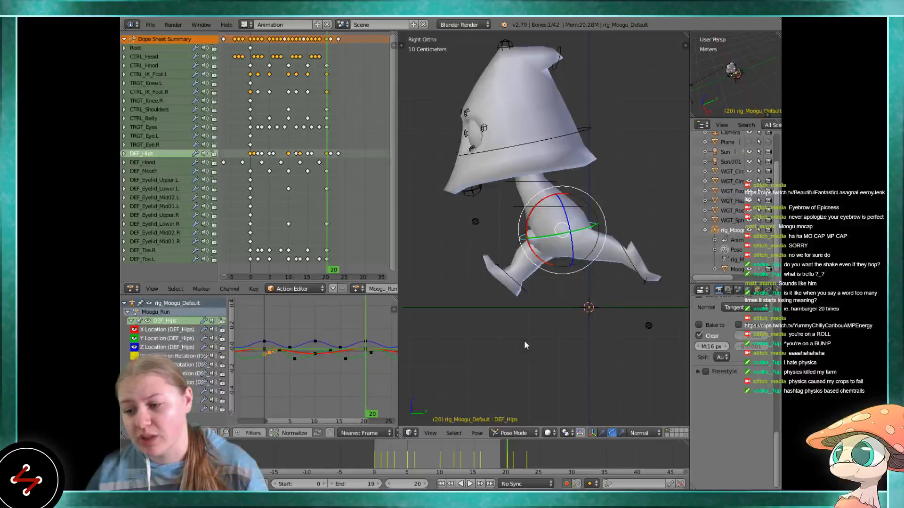
{"action": "scroll", "coordinate": [535, 324], "scroll_direction": "down", "scroll_amount": 2}
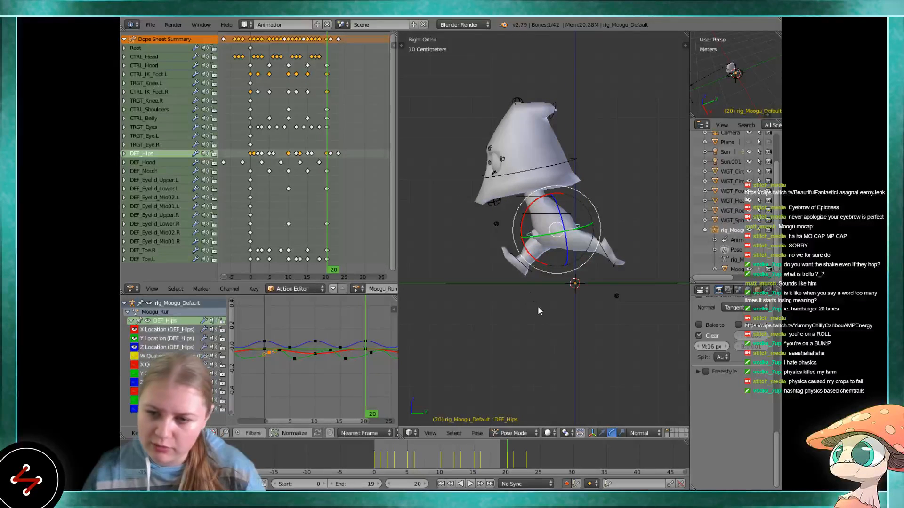
Select the CTRL_Head bone, return to frame 0 and play the run cycle while examining the head from side to front
{"action": "middle_click_drag", "start_coordinate": [524, 274], "coordinate": [539, 315], "text": "shift"}
{"action": "scroll", "coordinate": [565, 289], "scroll_direction": "up", "scroll_amount": 2}
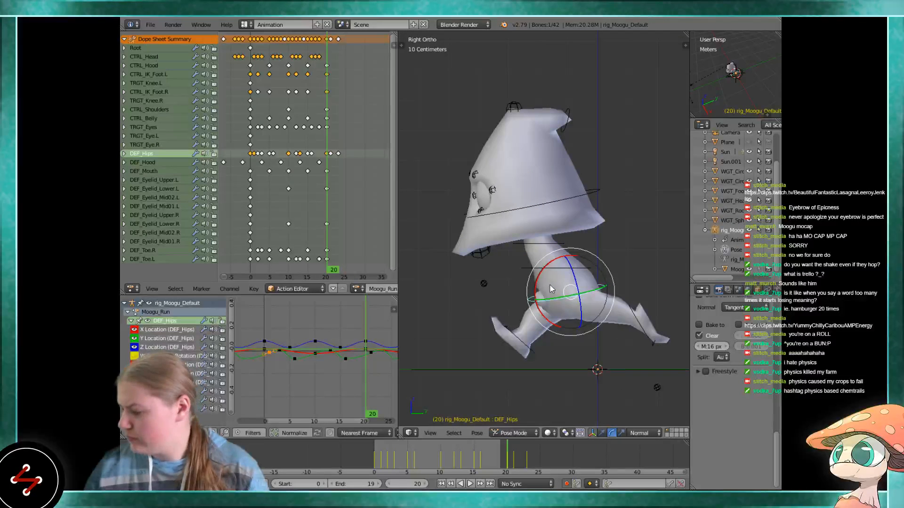
{"action": "scroll", "coordinate": [543, 276], "scroll_direction": "up", "scroll_amount": 2}
{"action": "right_click", "coordinate": [597, 180]}
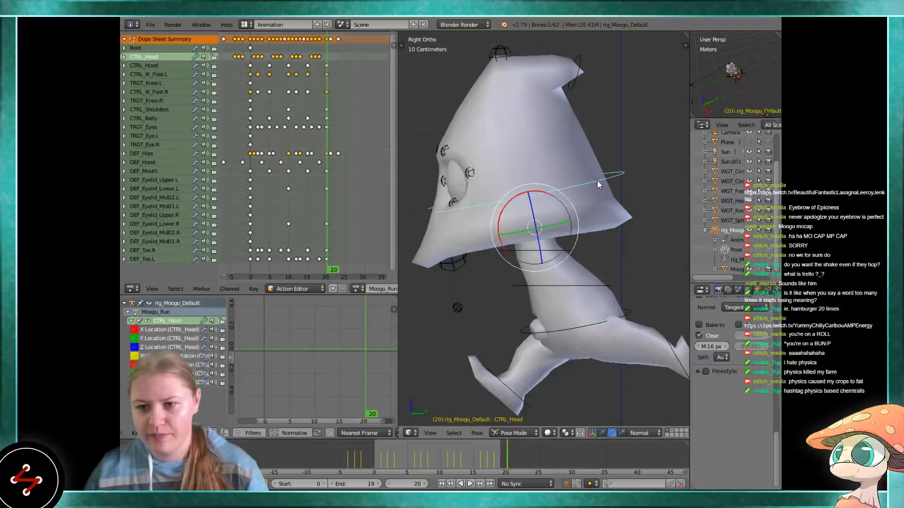
{"action": "left_click", "coordinate": [374, 445]}
{"action": "key", "text": "alt+a"}
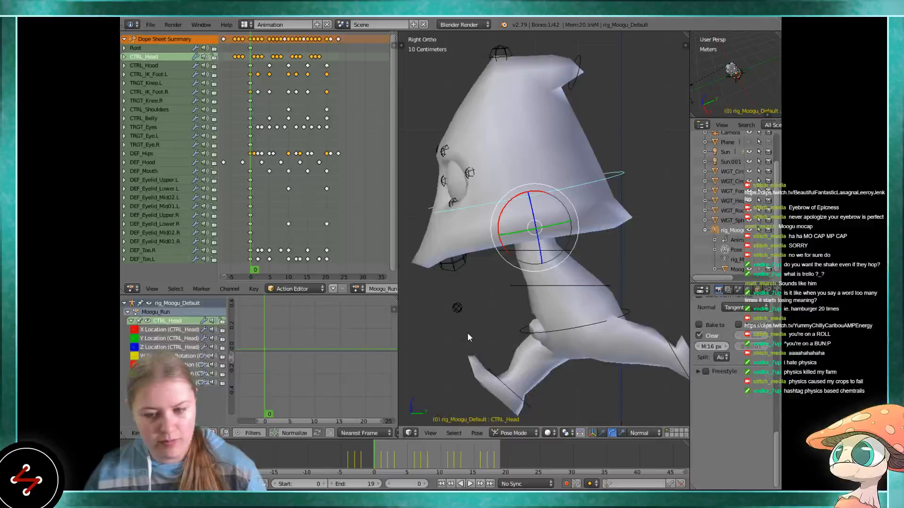
{"action": "middle_click_drag", "start_coordinate": [467, 333], "coordinate": [593, 334]}
{"action": "scroll", "coordinate": [595, 333], "scroll_direction": "up", "scroll_amount": 3}
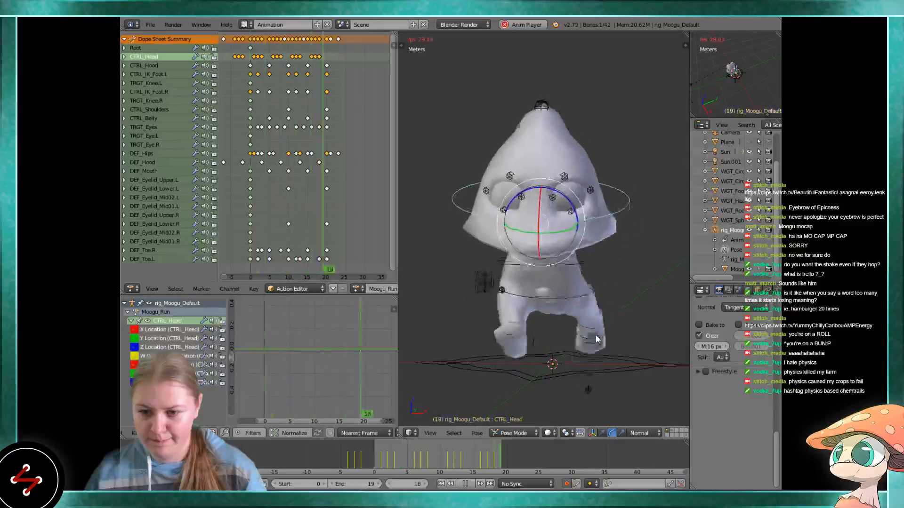
{"action": "middle_click_drag", "start_coordinate": [595, 334], "coordinate": [607, 325]}
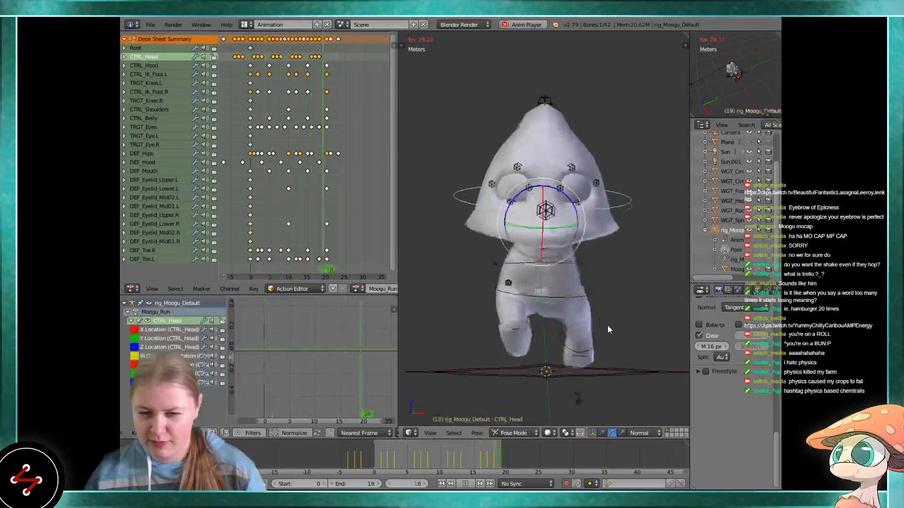
Stop the playback at frame 11 and inspect the character's pose from both sides, ending in the right orthographic view
{"action": "key", "text": "alt+a"}
{"action": "middle_click_drag", "start_coordinate": [593, 333], "coordinate": [652, 350]}
{"action": "middle_click_drag", "start_coordinate": [648, 345], "coordinate": [623, 342]}
{"action": "key", "text": "ctrl+KP_3"}
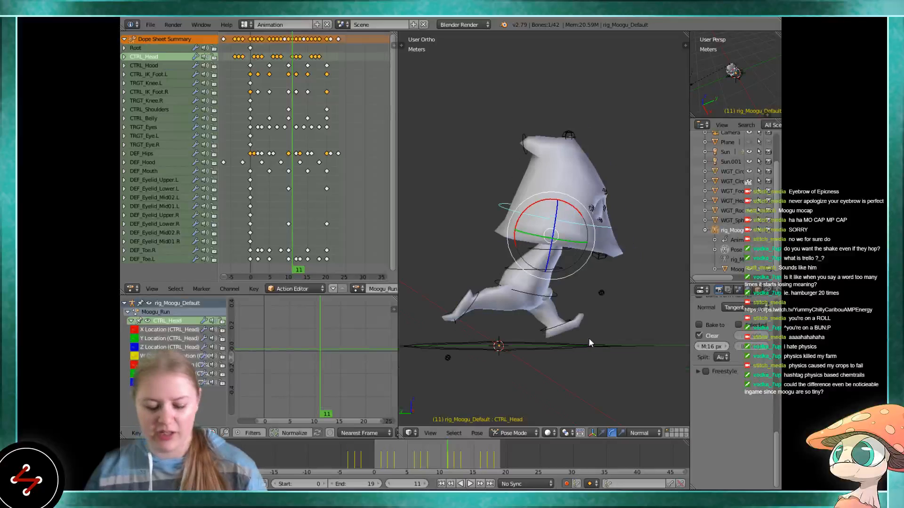
{"action": "key", "text": "KP_3"}
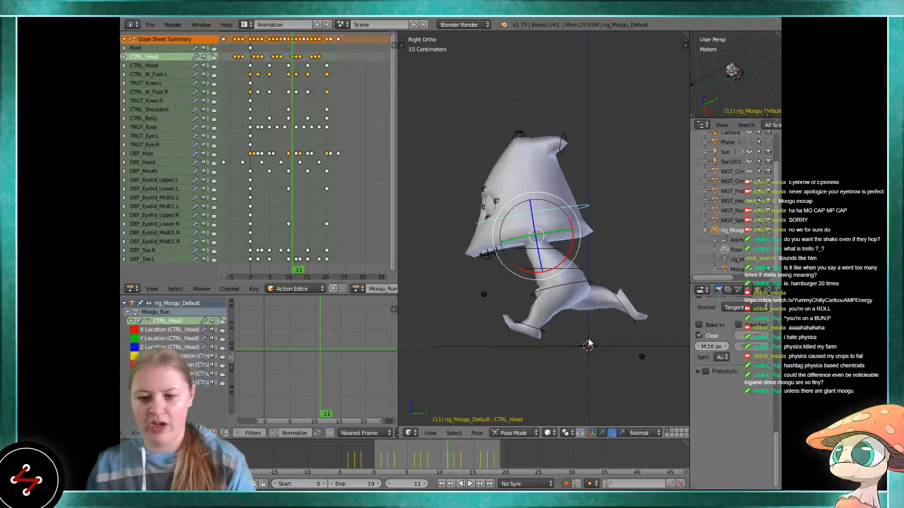
Replay the run cycle and watch it up close from the right side round to the front
{"action": "key", "text": "alt+a"}
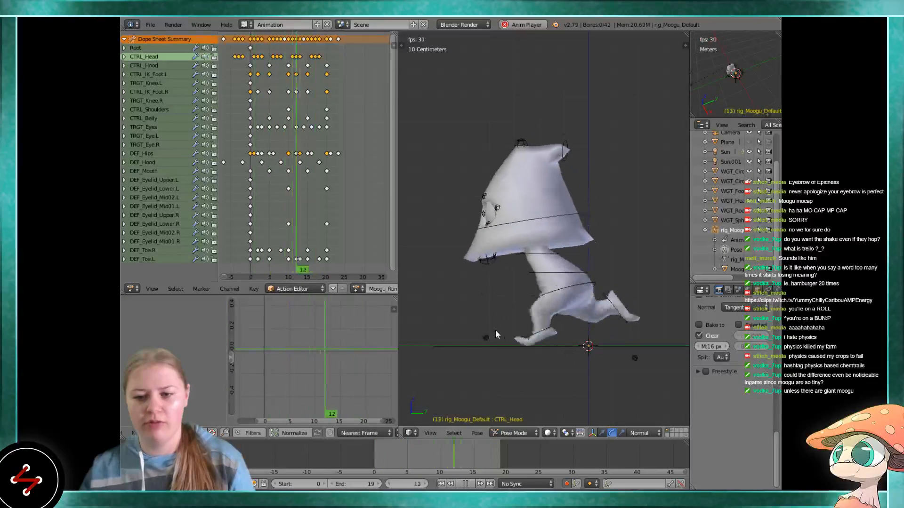
{"action": "scroll", "coordinate": [499, 302], "scroll_direction": "up", "scroll_amount": 2}
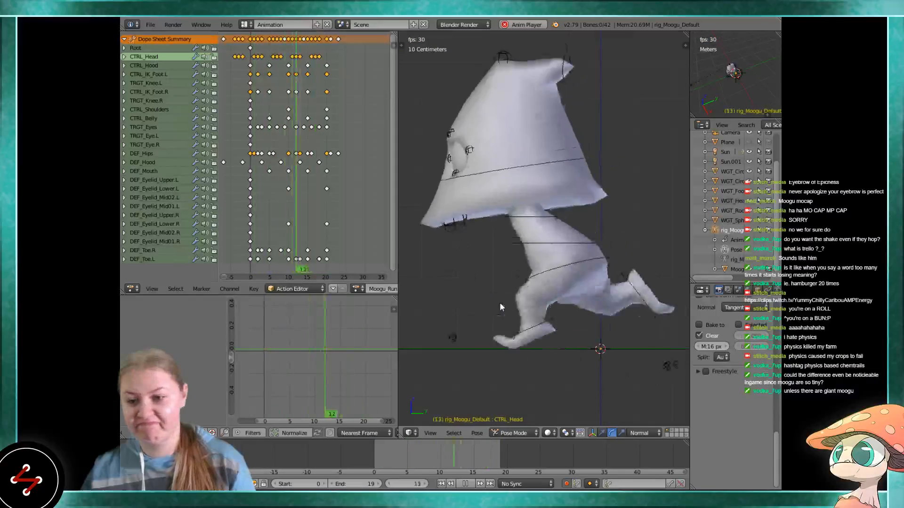
{"action": "middle_click_drag", "start_coordinate": [507, 302], "coordinate": [561, 314]}
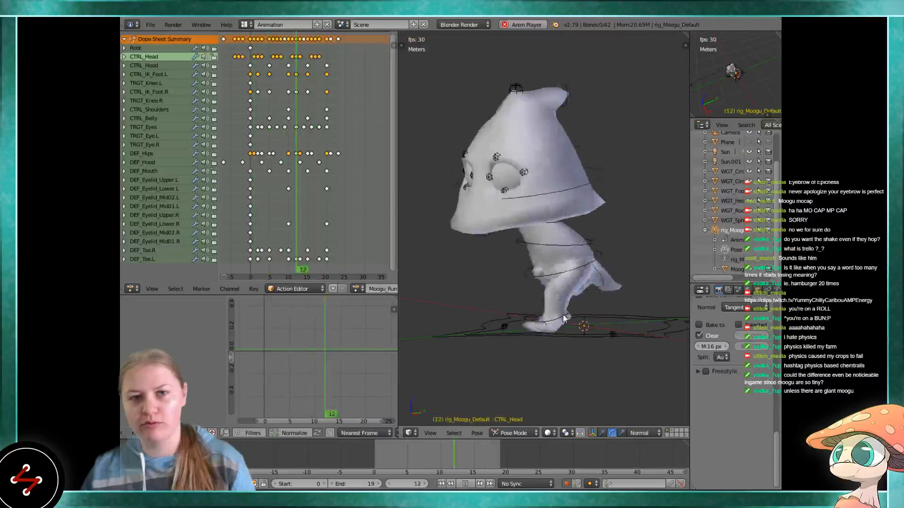
{"action": "middle_click_drag", "start_coordinate": [563, 315], "coordinate": [617, 308]}
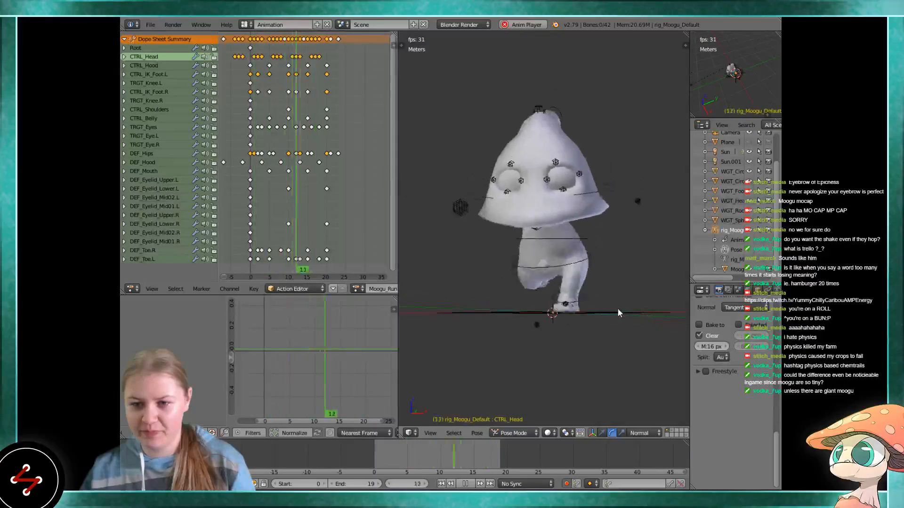
Select the DEF_Mouth bone, switch to the translate manipulator and show only its Z Location curve
{"action": "right_click", "coordinate": [535, 215]}
{"action": "middle_click_drag", "start_coordinate": [535, 216], "coordinate": [486, 256]}
{"action": "scroll", "coordinate": [487, 257], "scroll_direction": "up", "scroll_amount": 2}
{"action": "key", "text": "a"}
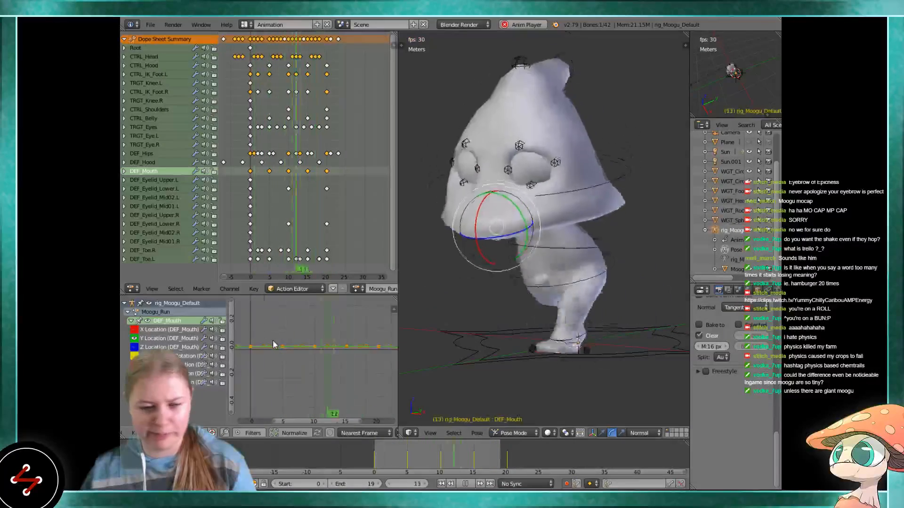
{"action": "scroll", "coordinate": [272, 340], "scroll_direction": "up", "scroll_amount": 3}
{"action": "left_click", "coordinate": [602, 433]}
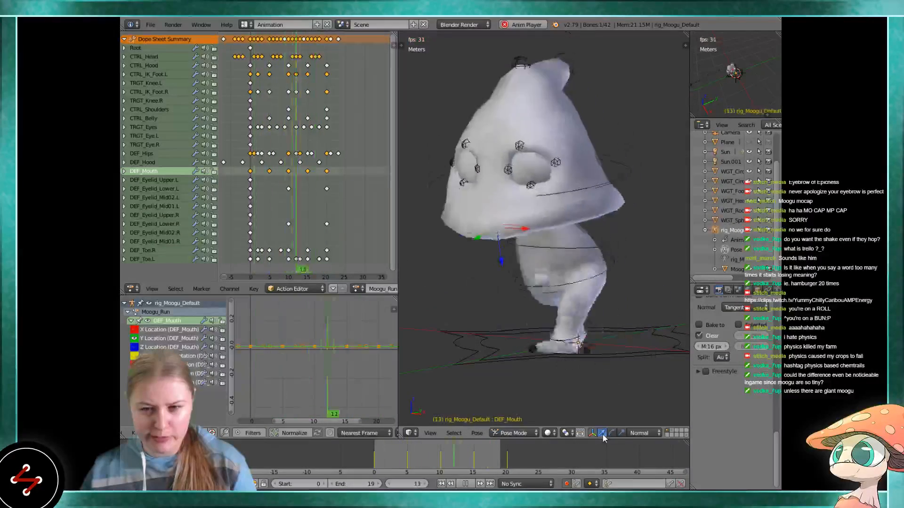
{"action": "left_click", "coordinate": [134, 339]}
{"action": "left_click", "coordinate": [134, 347]}
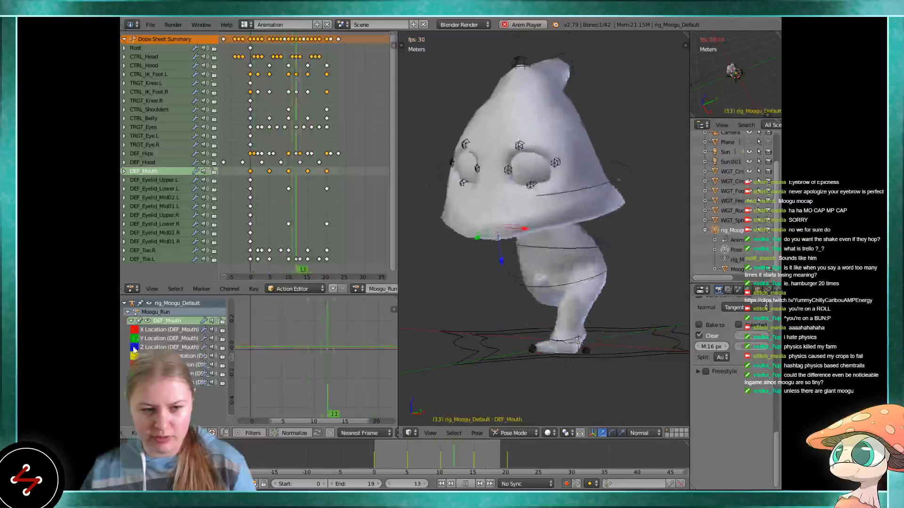
Select all keys on DEF_Mouth's Z Location curve and shift them about 3 frames earlier in time
{"action": "key", "text": "a"}
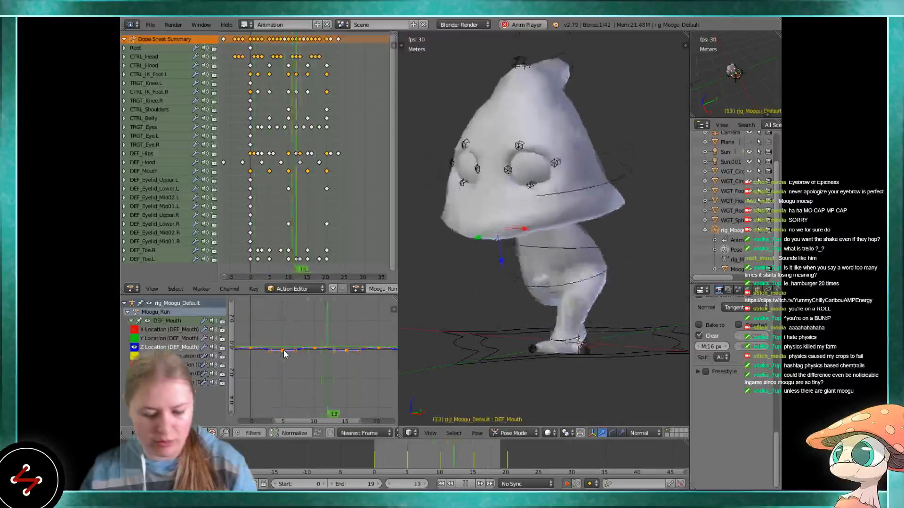
{"action": "key", "text": "x"}
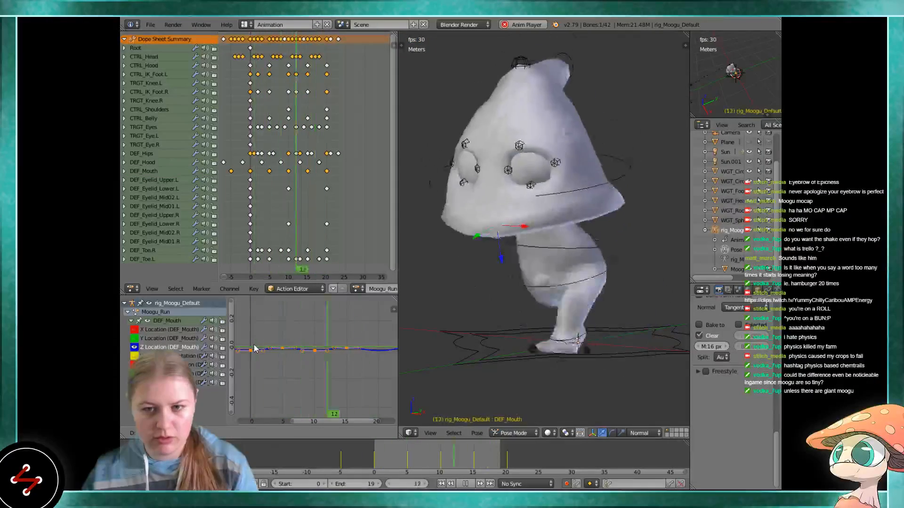
{"action": "left_click", "coordinate": [230, 347]}
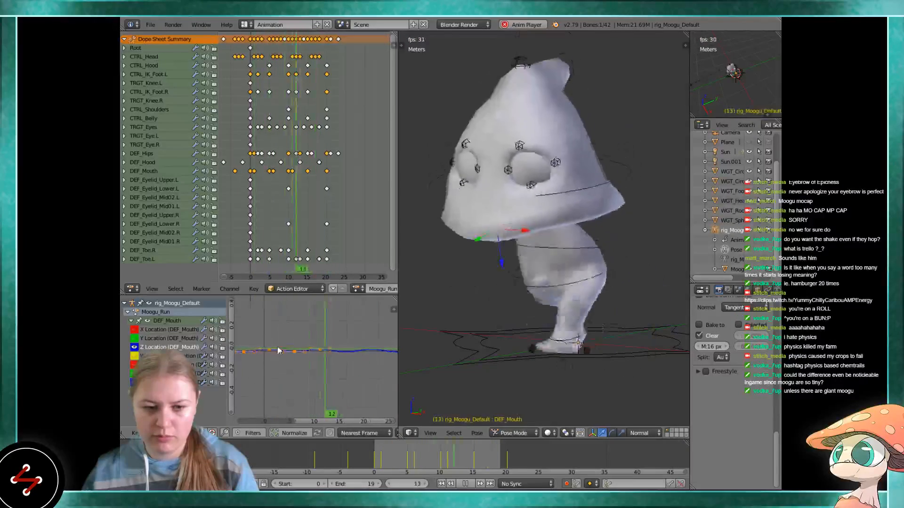
{"action": "middle_click_drag", "start_coordinate": [263, 352], "coordinate": [344, 346]}
{"action": "scroll", "coordinate": [344, 346], "scroll_direction": "up", "scroll_amount": 1}
{"action": "scroll", "coordinate": [343, 343], "scroll_direction": "up", "scroll_amount": 2}
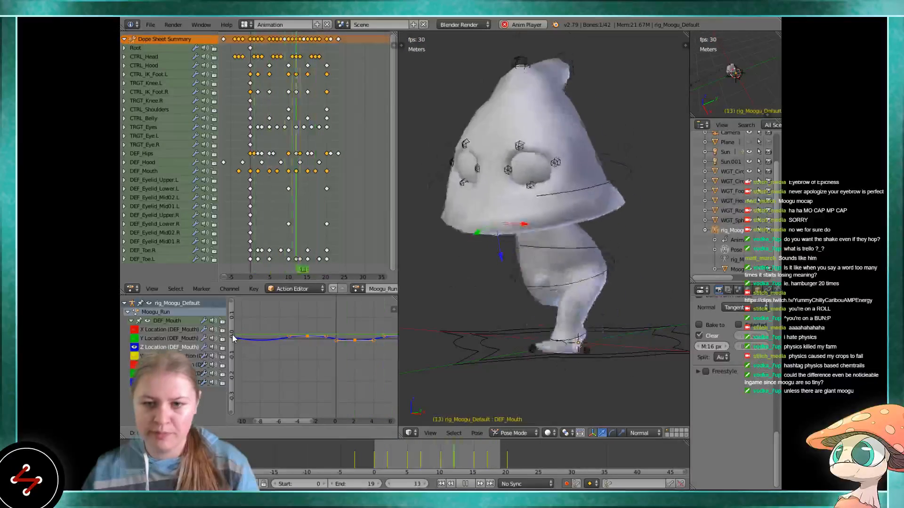
{"action": "left_click", "coordinate": [232, 334]}
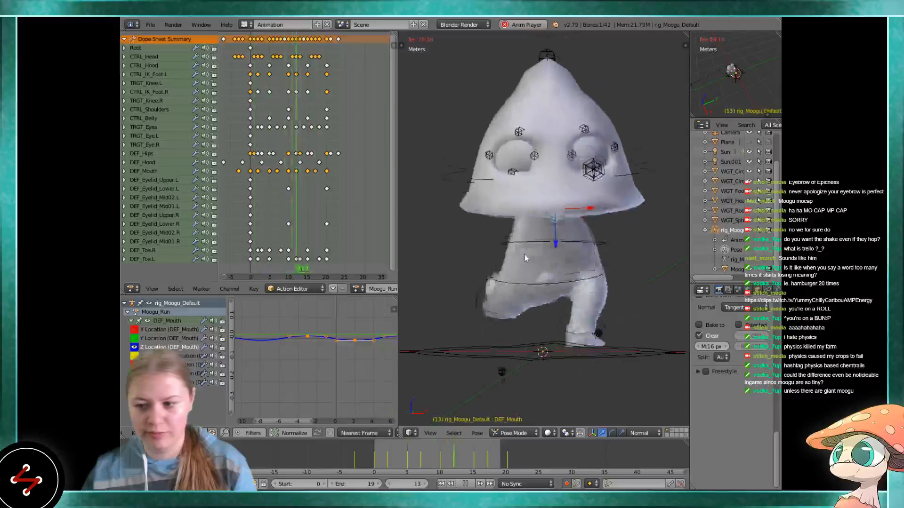
Check the playing cycle from the side, select DEF_Hood to look at its curves and deselect it again
{"action": "scroll", "coordinate": [531, 264], "scroll_direction": "down", "scroll_amount": 2}
{"action": "middle_click_drag", "start_coordinate": [532, 263], "coordinate": [437, 237]}
{"action": "key", "text": "a"}
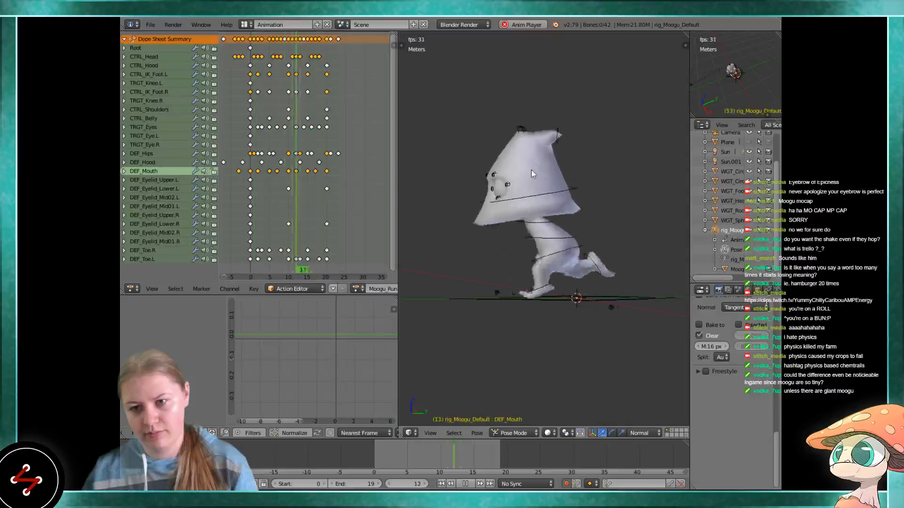
{"action": "right_click", "coordinate": [559, 137]}
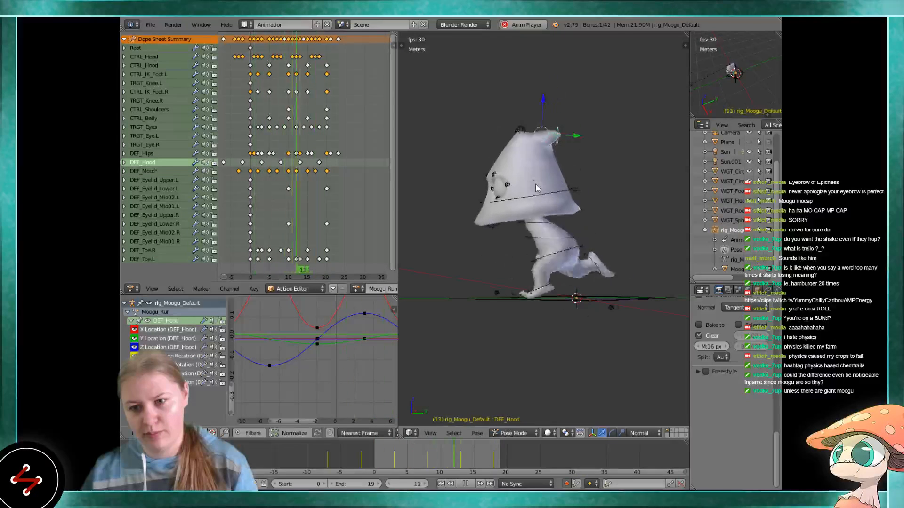
{"action": "key", "text": "a"}
Watch the run cycle from the front, finishing in the front orthographic view, and stop the playback at frame 10
{"action": "middle_click_drag", "start_coordinate": [482, 225], "coordinate": [575, 248]}
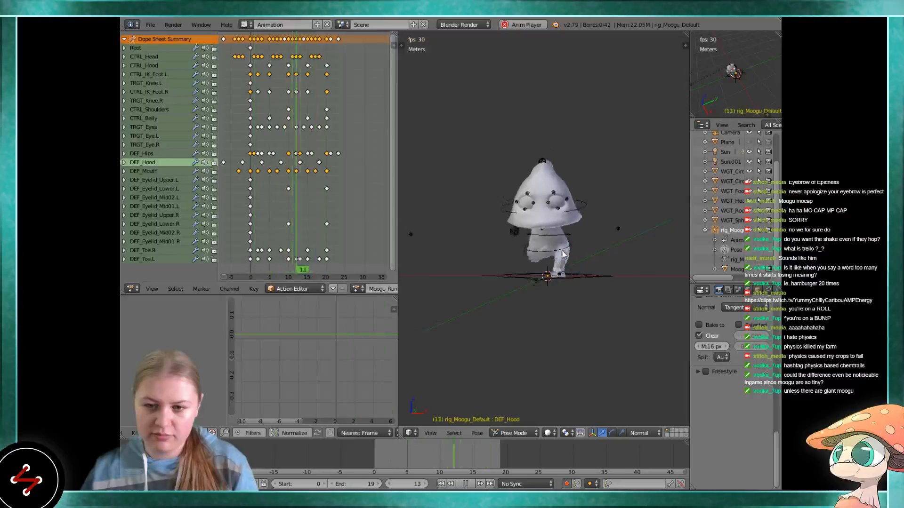
{"action": "scroll", "coordinate": [575, 248], "scroll_direction": "up", "scroll_amount": 2}
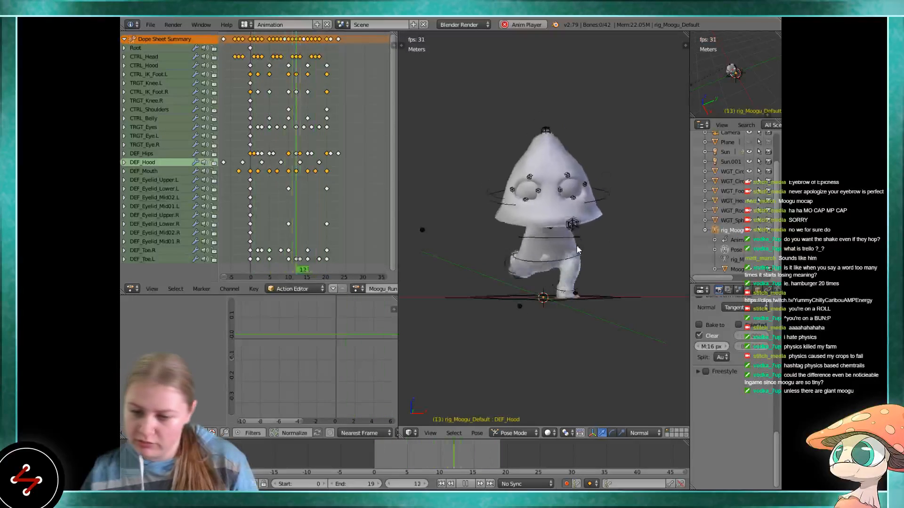
{"action": "middle_click_drag", "start_coordinate": [571, 254], "coordinate": [526, 255]}
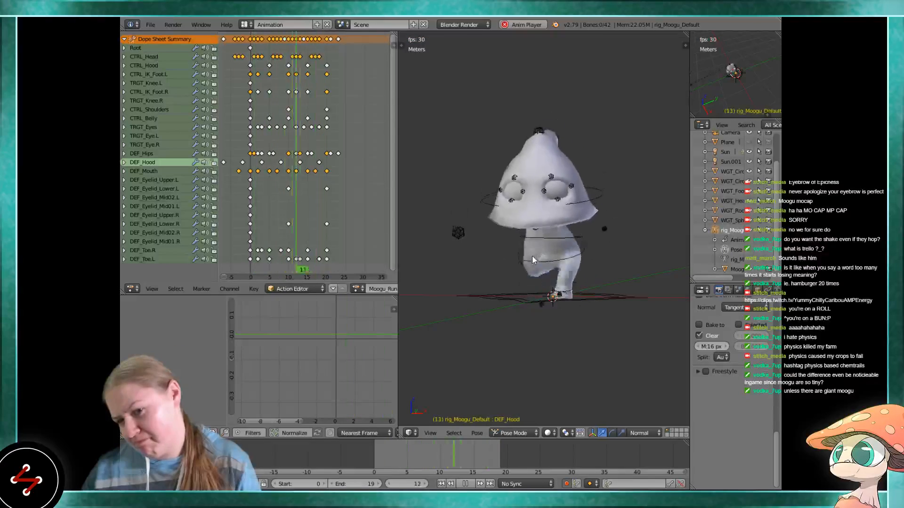
{"action": "key", "text": "KP_1"}
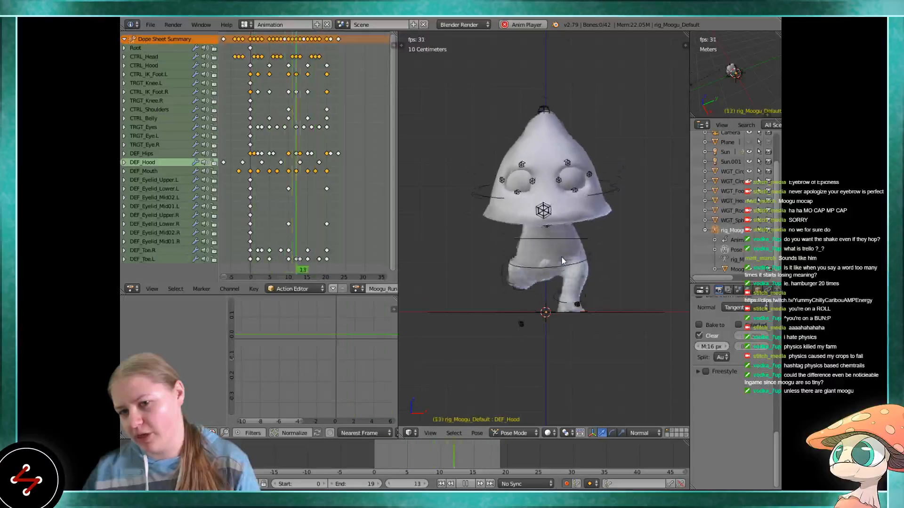
{"action": "scroll", "coordinate": [562, 256], "scroll_direction": "down", "scroll_amount": 2}
{"action": "key", "text": "alt+a"}
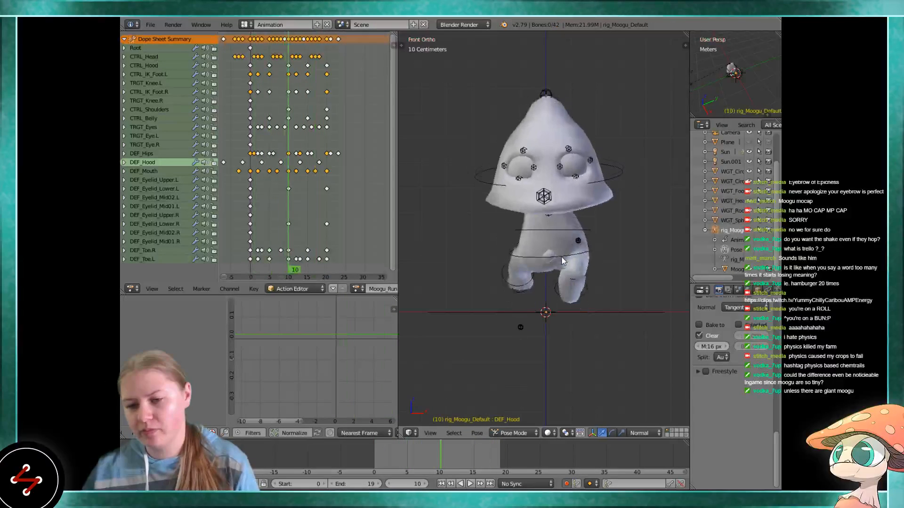
Select the CTRL_Belly bone in a side view and open its bone constraints in a widened Properties editor to examine the Copy Location settings
{"action": "middle_click_drag", "start_coordinate": [561, 256], "coordinate": [671, 261]}
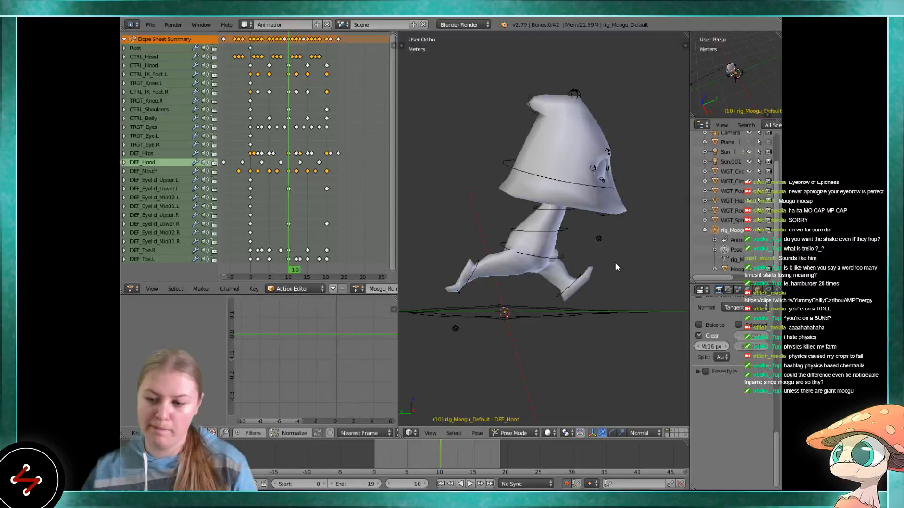
{"action": "middle_click_drag", "start_coordinate": [615, 262], "coordinate": [603, 262]}
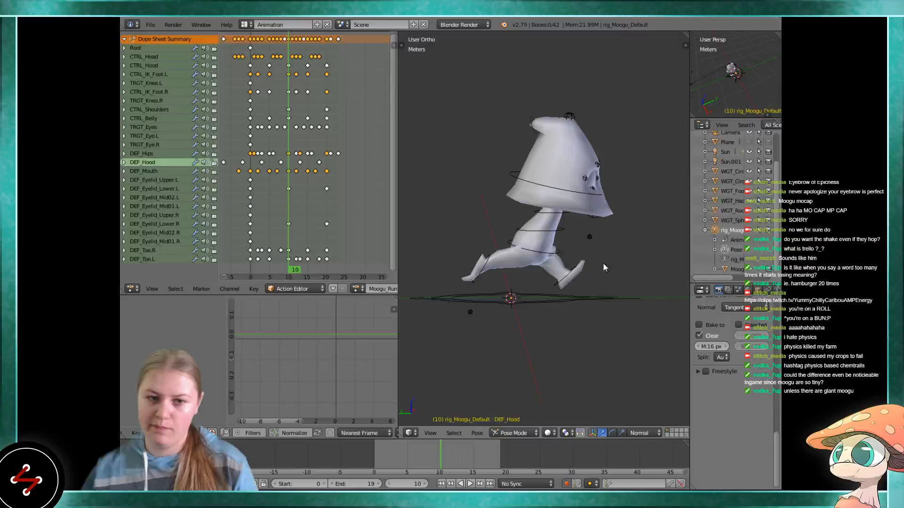
{"action": "middle_click_drag", "start_coordinate": [606, 268], "coordinate": [575, 226]}
{"action": "right_click", "coordinate": [580, 231]}
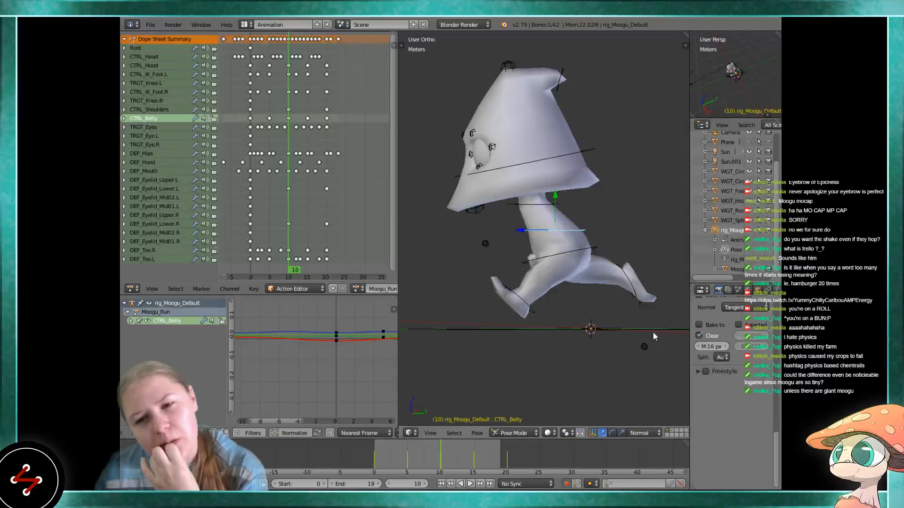
{"action": "scroll", "coordinate": [759, 298], "scroll_direction": "up", "scroll_amount": 7}
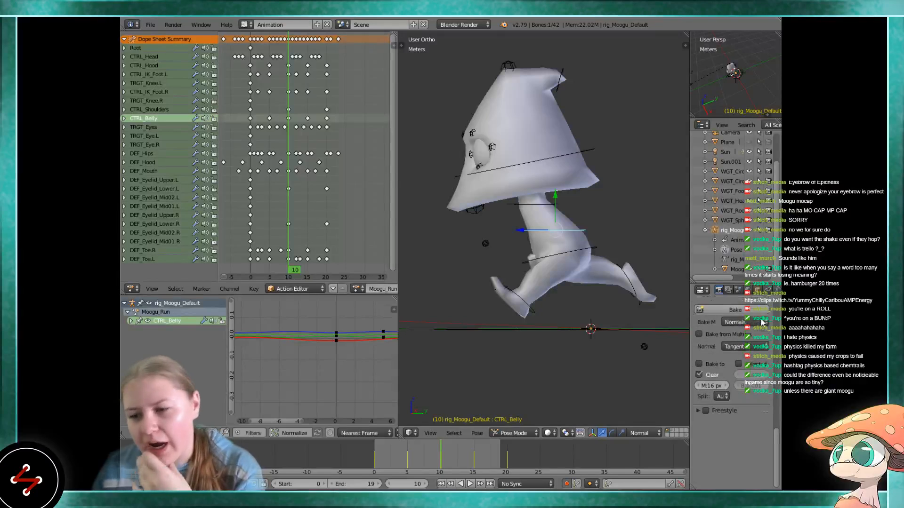
{"action": "left_click", "coordinate": [776, 290]}
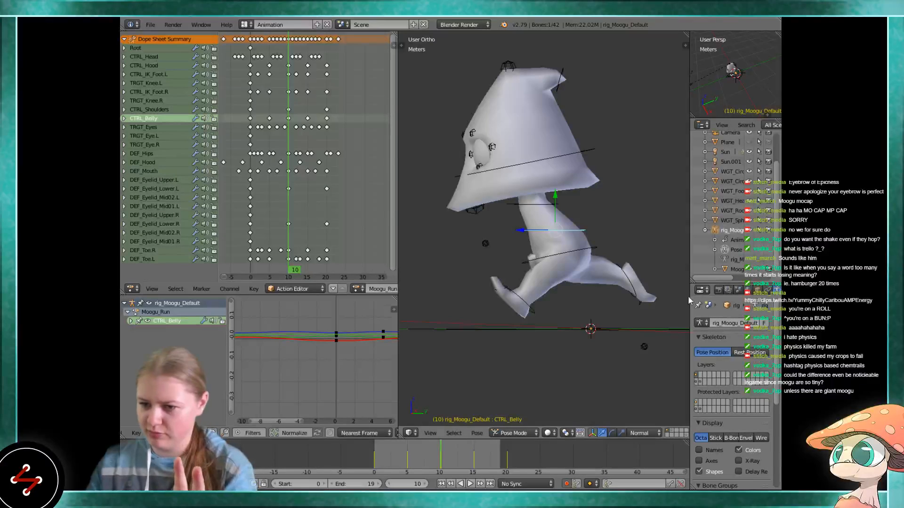
{"action": "left_click_drag", "start_coordinate": [690, 299], "coordinate": [648, 296]}
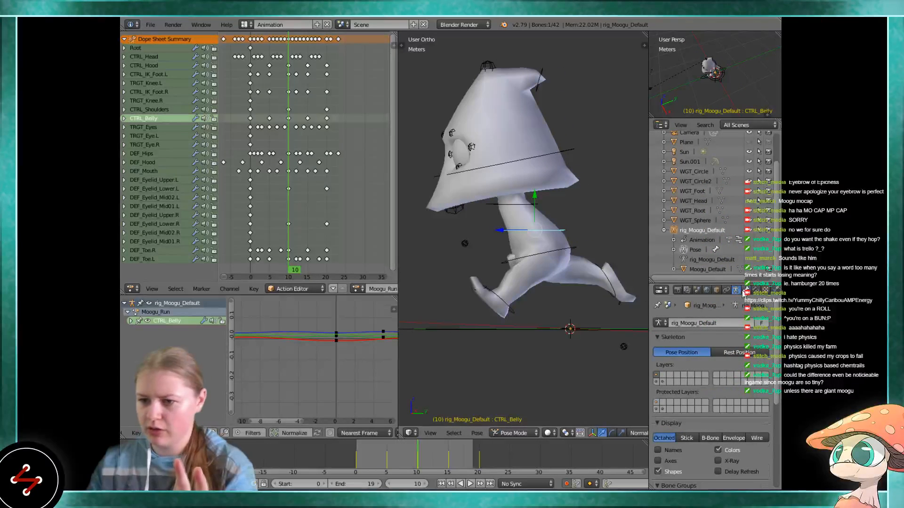
{"action": "left_click", "coordinate": [756, 290]}
{"action": "scroll", "coordinate": [716, 415], "scroll_direction": "down", "scroll_amount": 5}
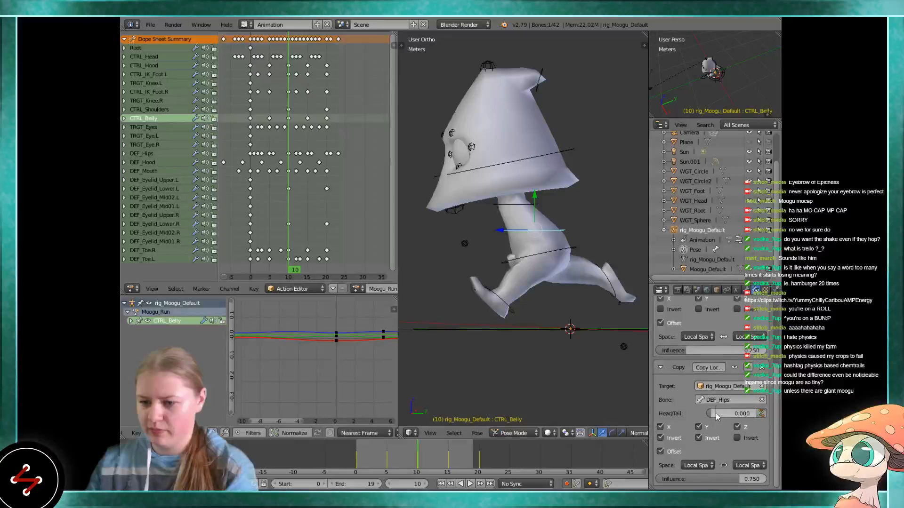